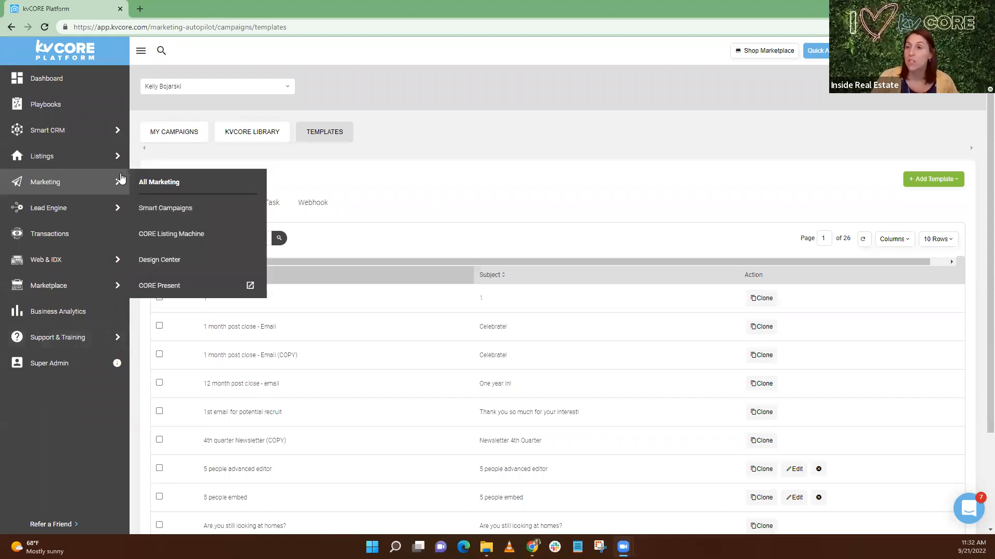
# Open the email templates in Smart Campaigns and search them for "newsletter"
pyautogui.moveTo(48, 192)
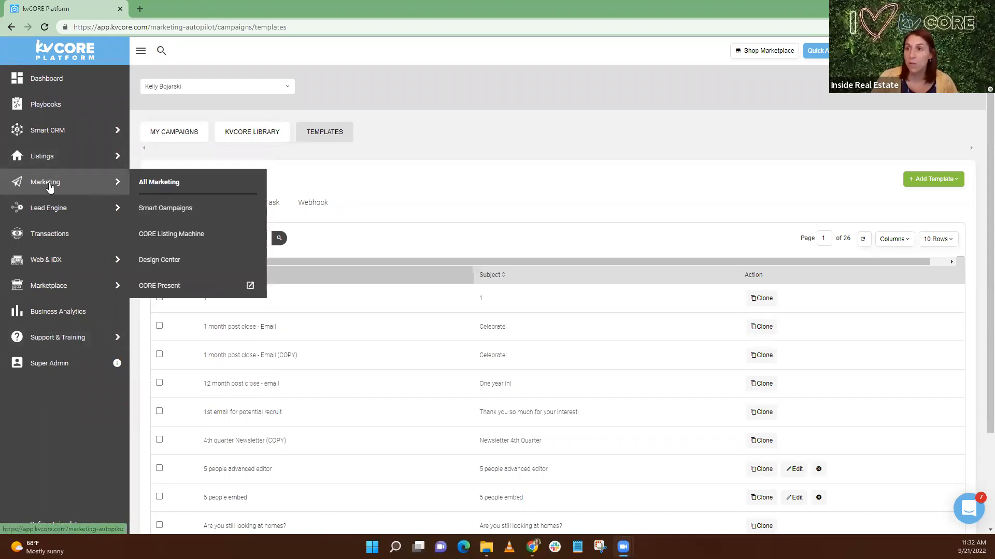
pyautogui.click(148, 211)
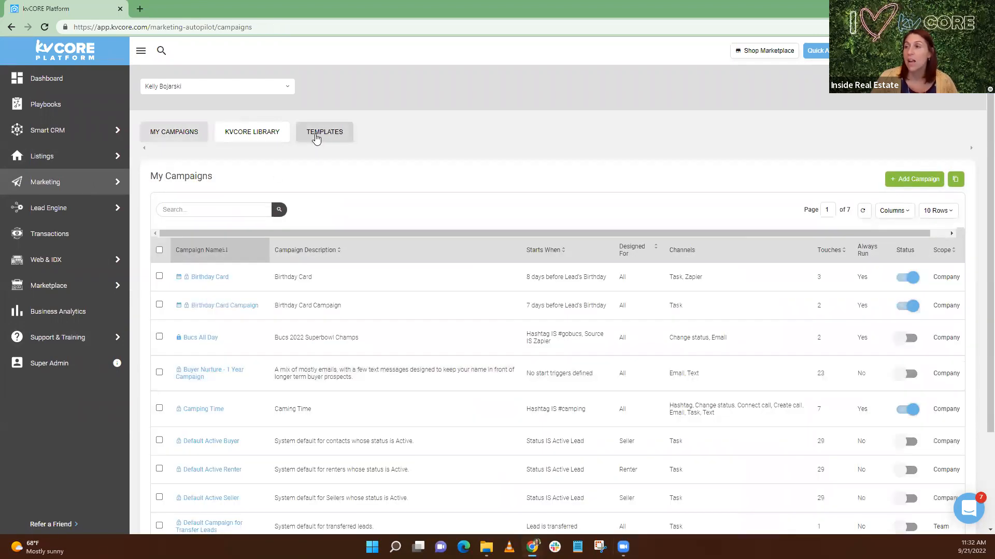
pyautogui.click(315, 135)
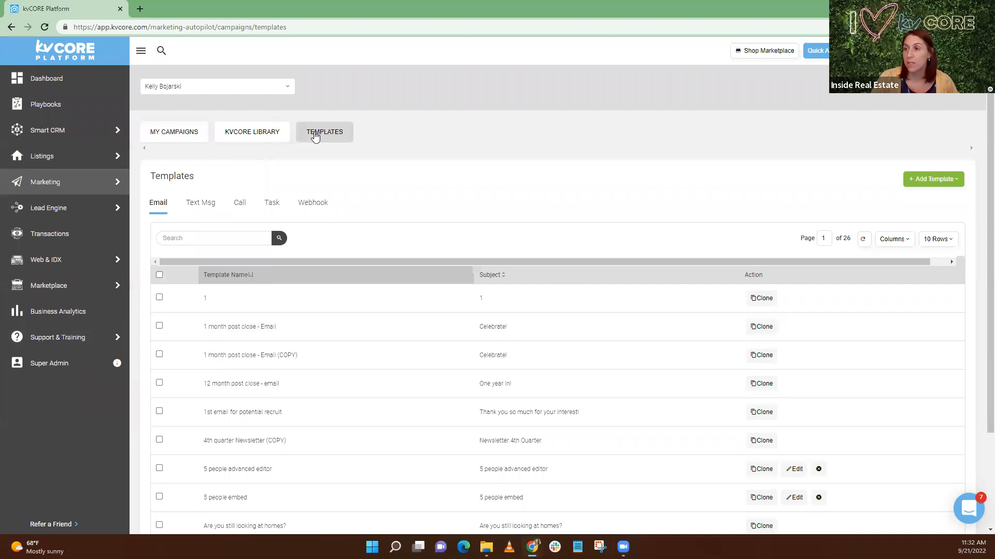
pyautogui.click(210, 238)
pyautogui.write('newsletter')
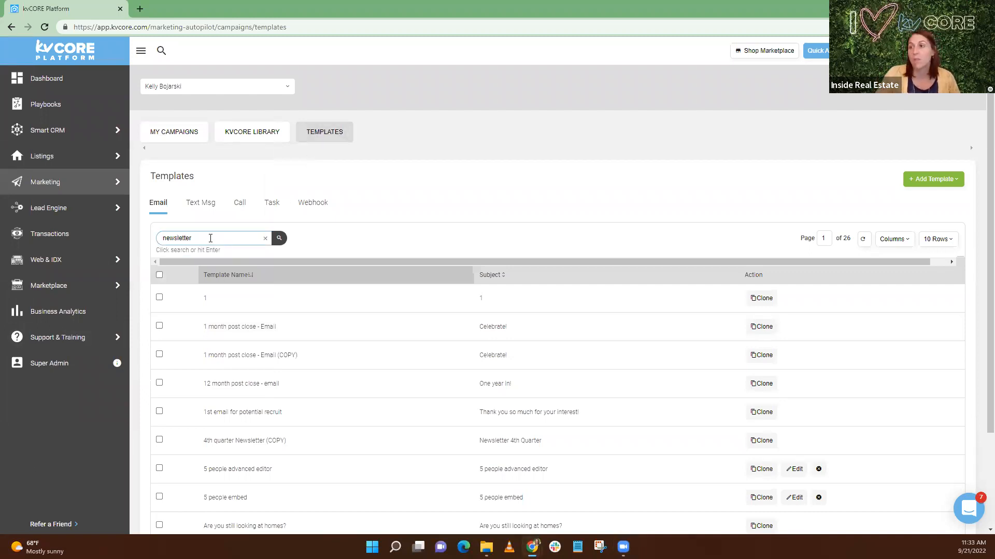
pyautogui.press('Return')
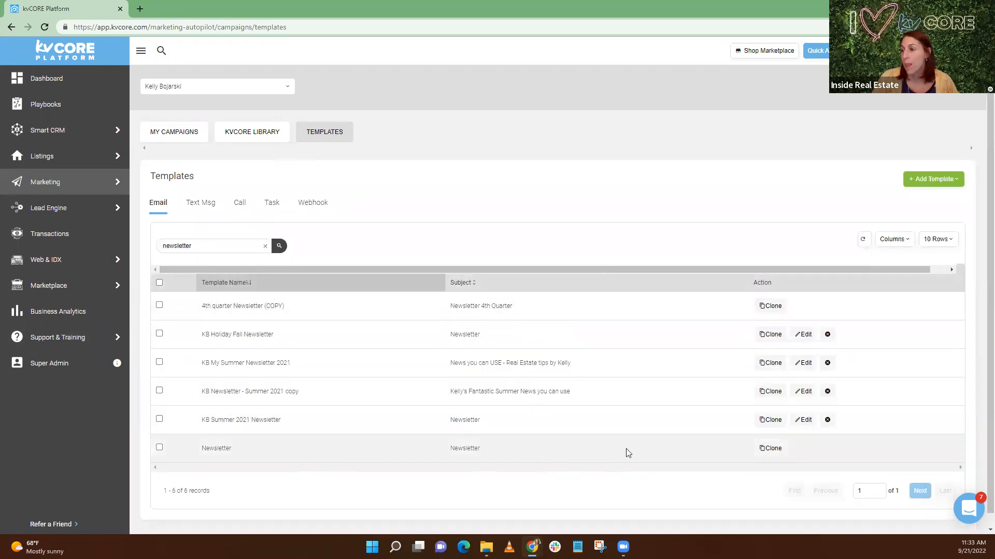
# Open the Newsletter template for cloning, examine its layout from agent header to footer, and close it without cloning
pyautogui.click(767, 451)
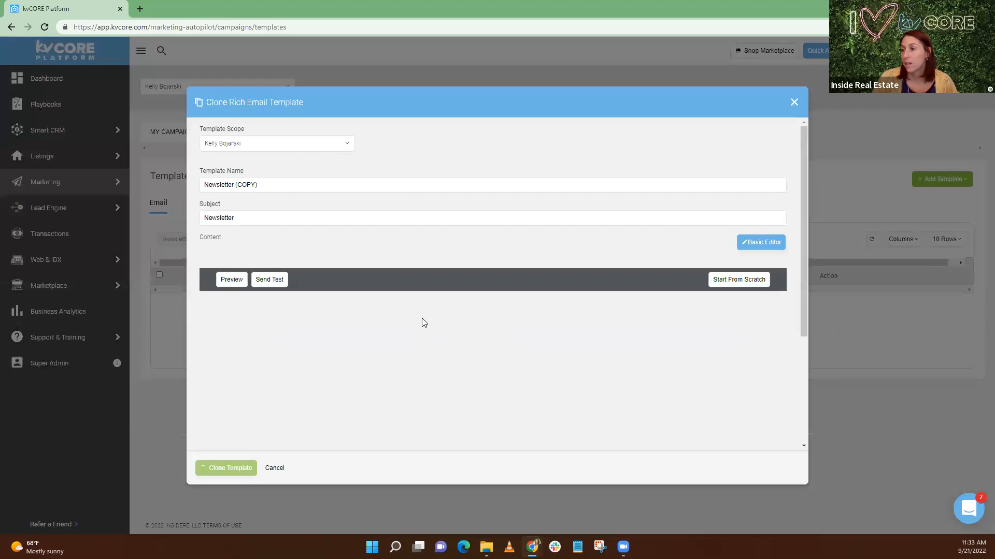
pyautogui.scroll(-3, 430, 245)
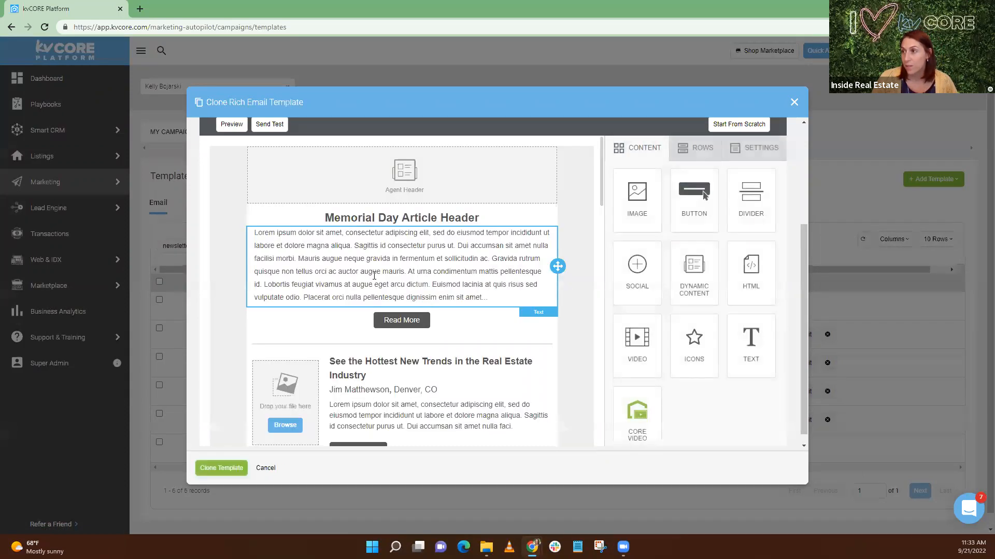
pyautogui.scroll(-8, 374, 275)
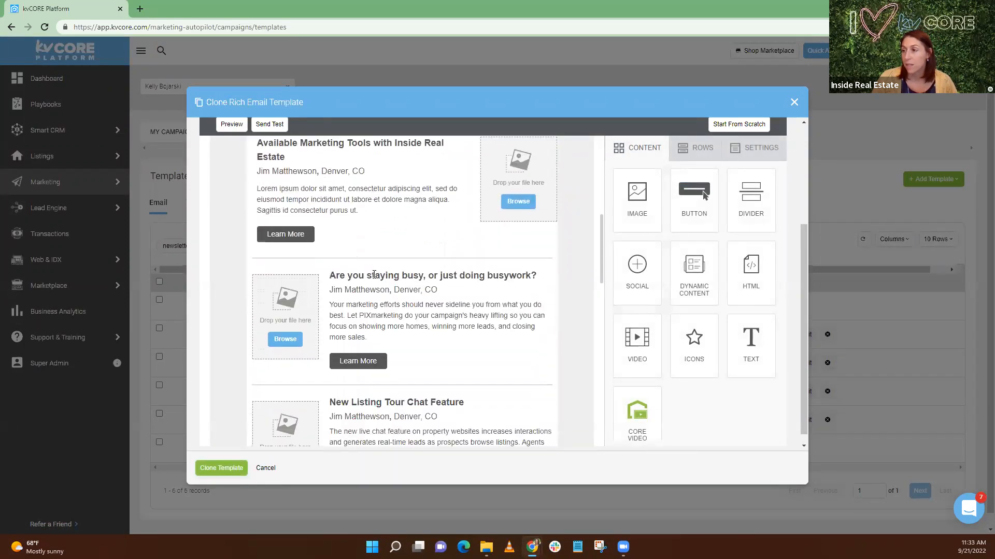
pyautogui.scroll(-8, 374, 275)
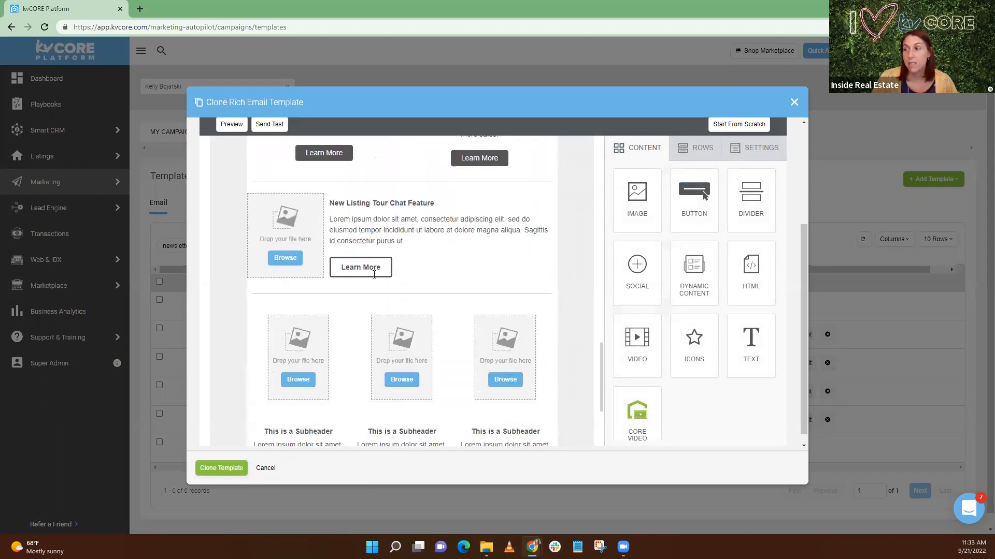
pyautogui.scroll(-2, 374, 279)
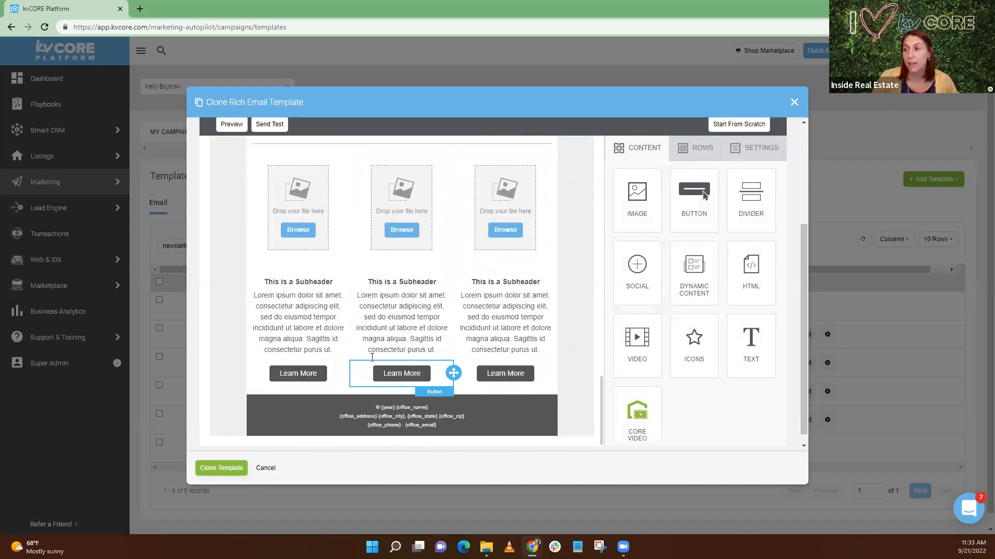
pyautogui.scroll(8, 372, 362)
pyautogui.scroll(10, 370, 356)
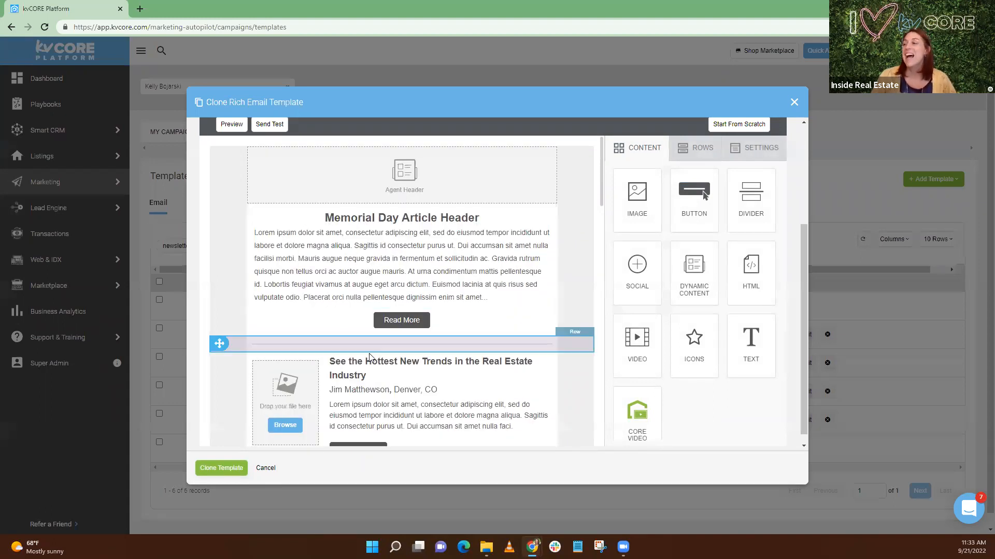
pyautogui.scroll(-6, 369, 322)
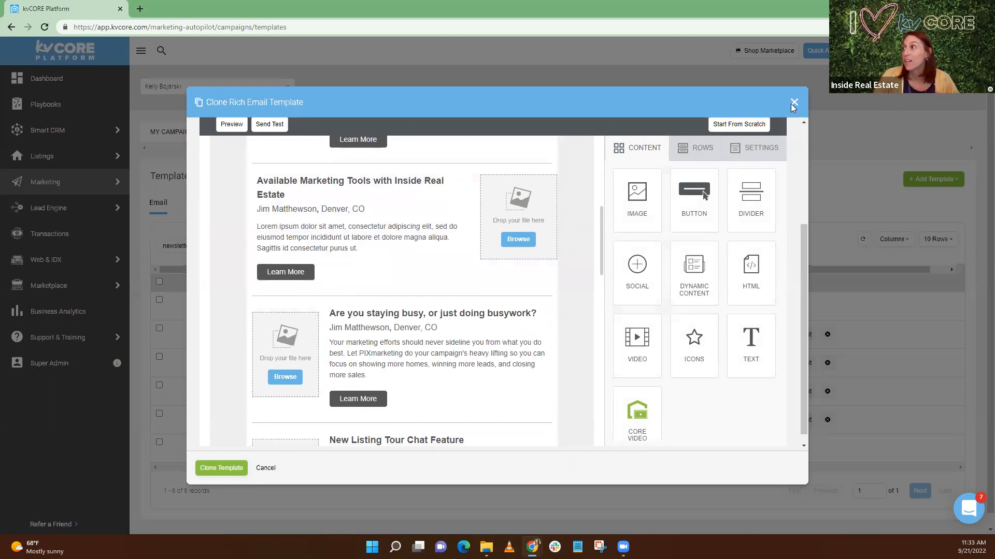
pyautogui.press('Escape')
pyautogui.click(470, 259)
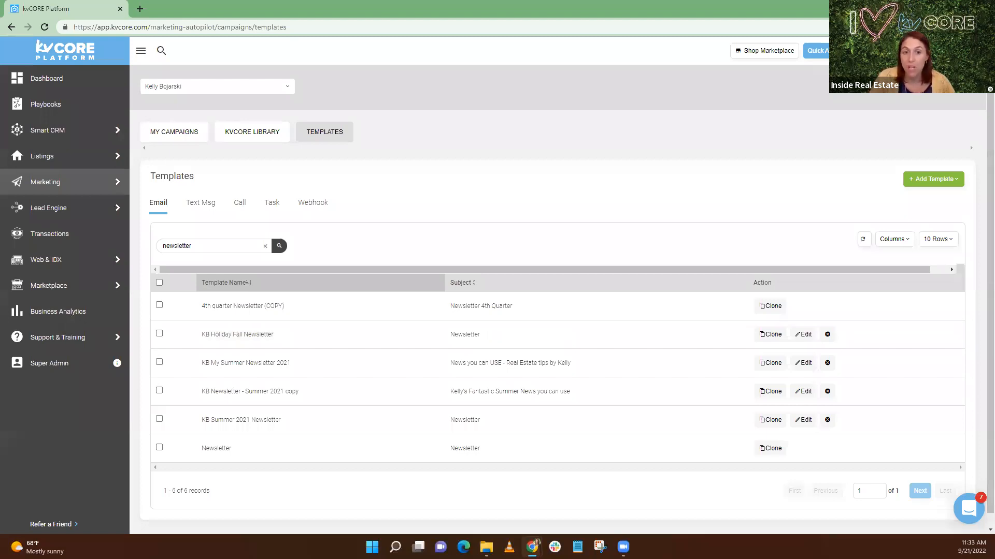
# Start a new email template and switch its content to the Advanced Editor
pyautogui.click(927, 181)
pyautogui.click(925, 203)
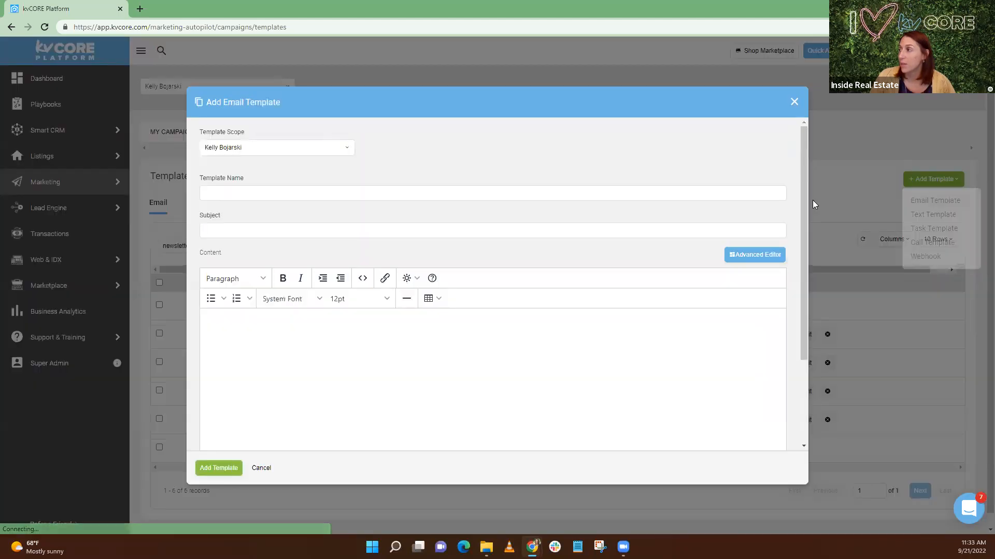
pyautogui.click(748, 254)
pyautogui.click(466, 263)
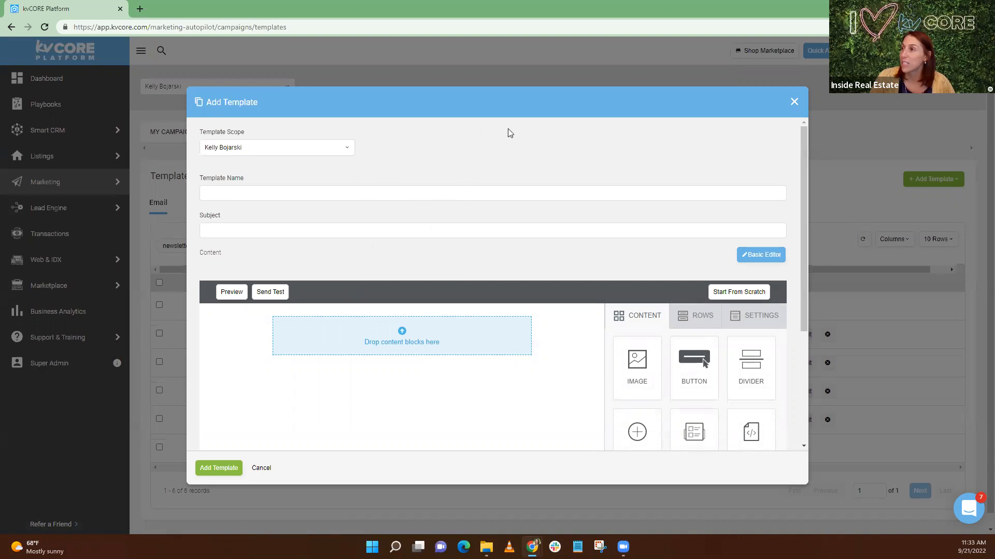
# Name the template "HB - My Newsletter Template" and set its subject to "Newsletter"
pyautogui.click(228, 195)
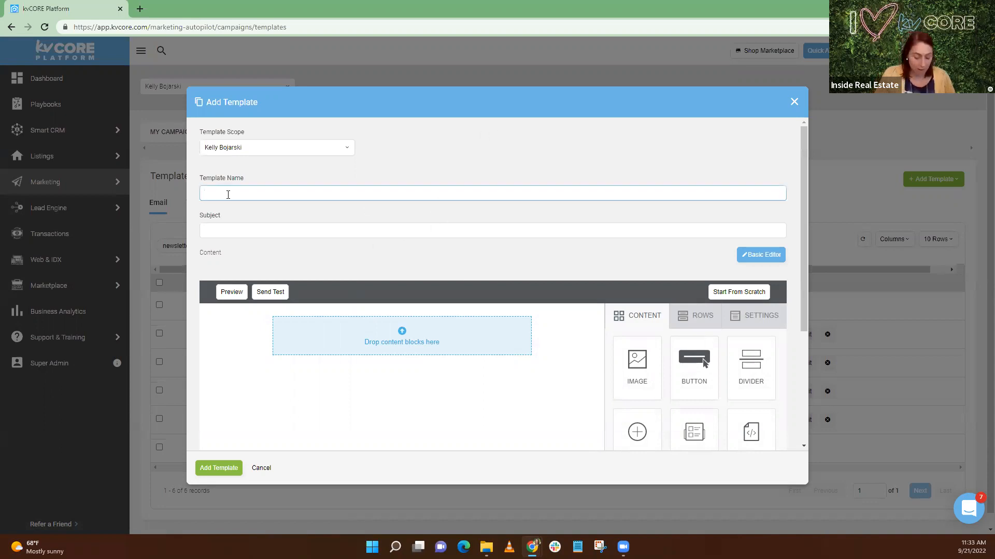
pyautogui.write('Heathe')
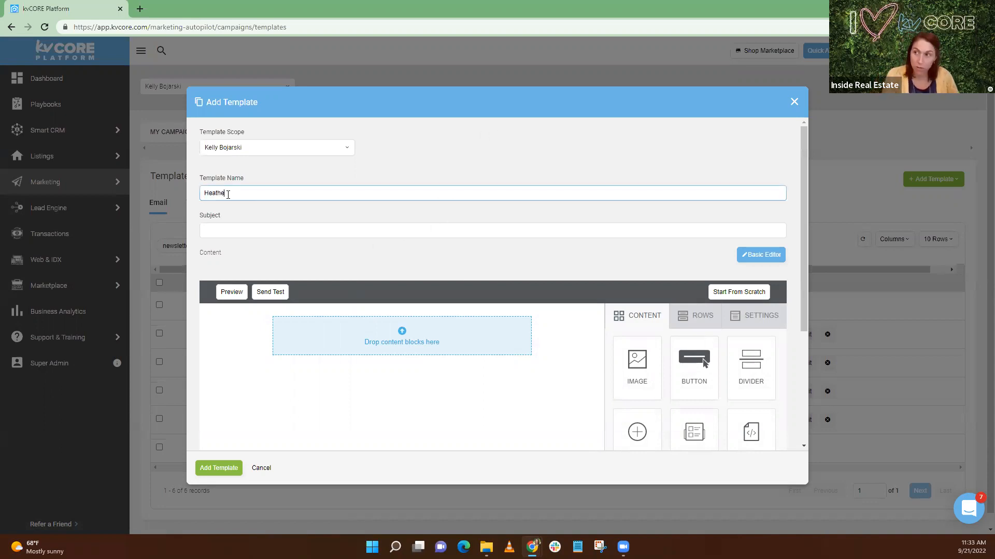
pyautogui.press('BackSpace')
pyautogui.press('BackSpace')
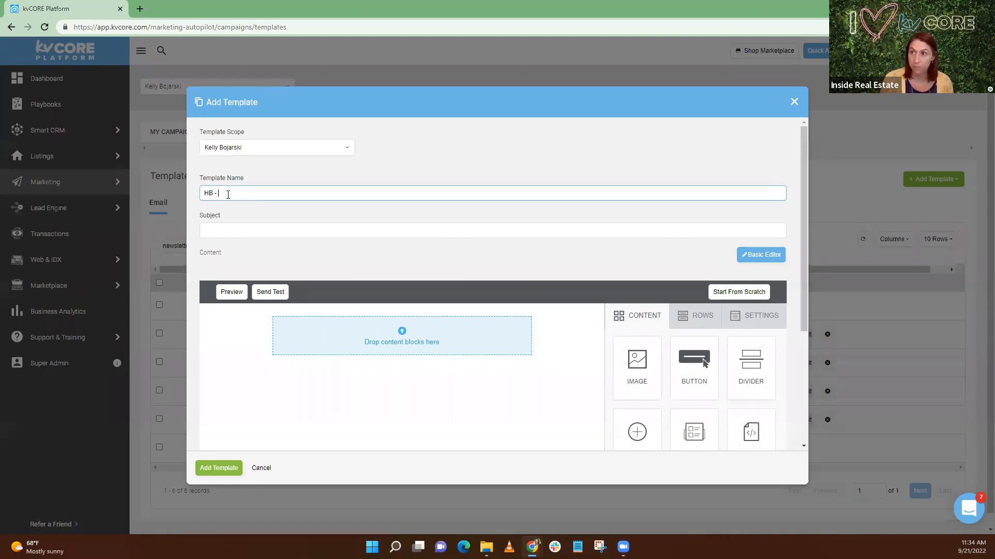
pyautogui.write('My Newsletter')
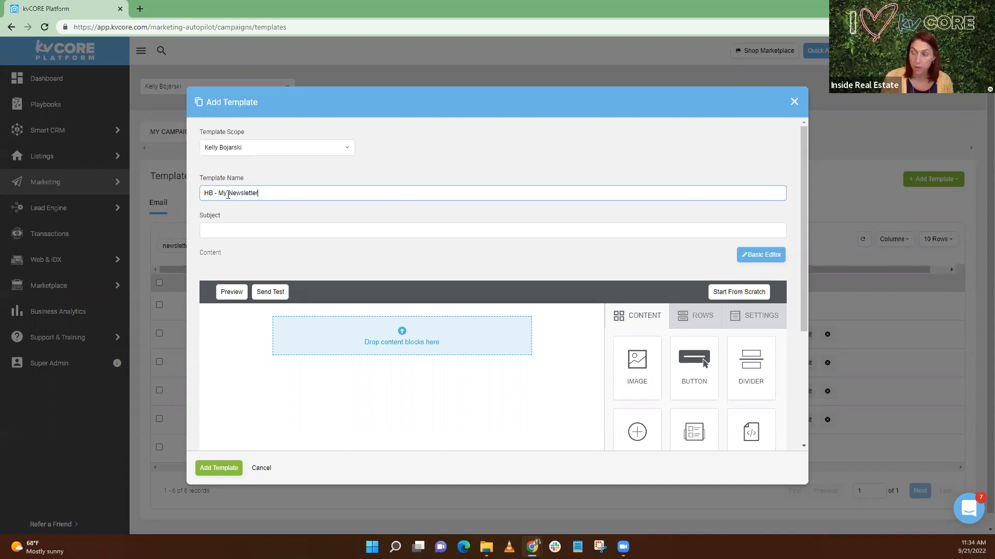
pyautogui.write(' Template')
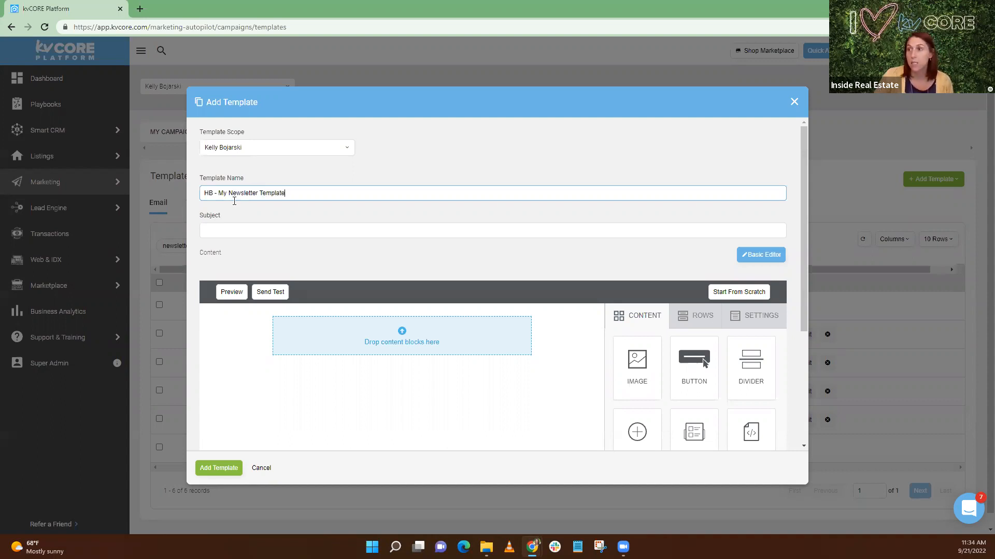
pyautogui.click(248, 231)
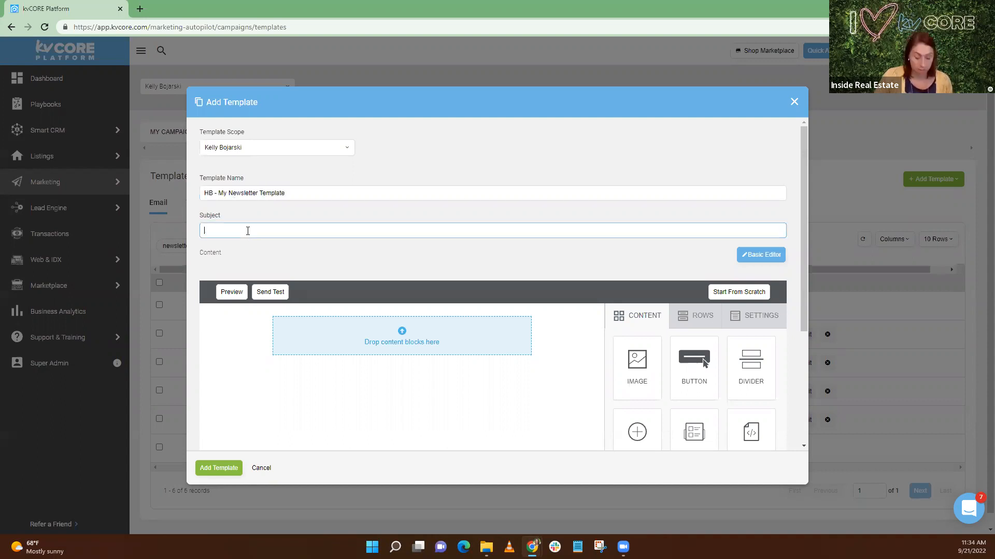
pyautogui.write('Newsletter')
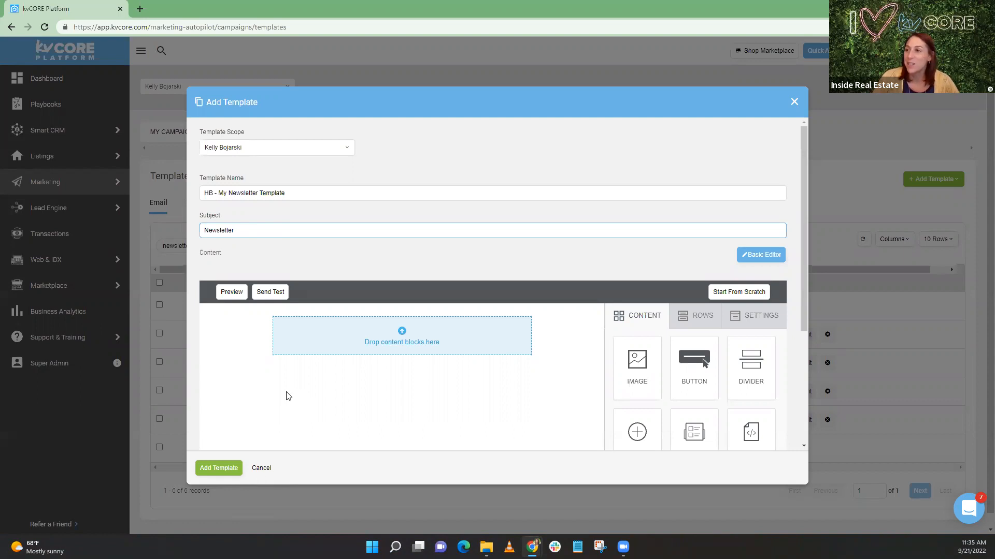
# Add an image block to the empty email body and open the file manager for it
pyautogui.scroll(-3, 288, 396)
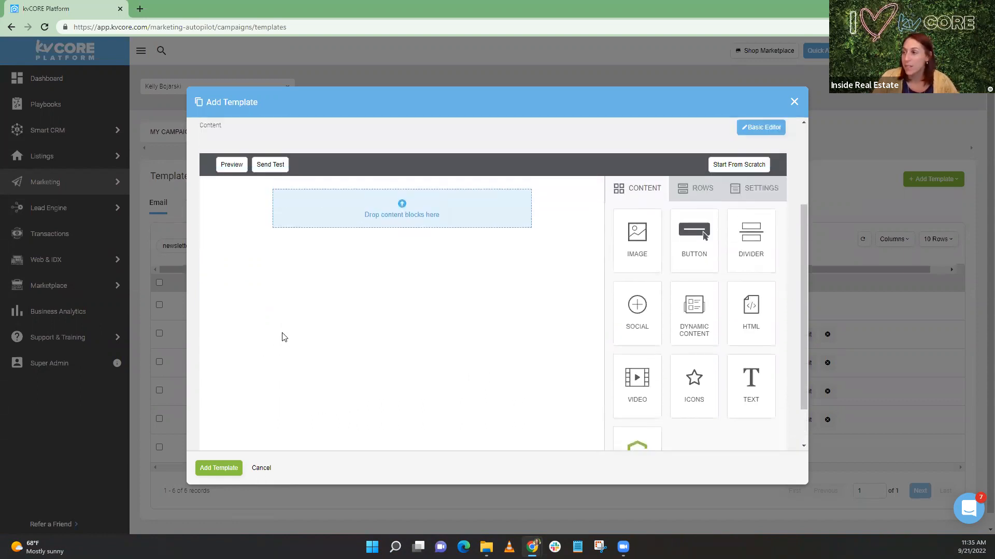
pyautogui.moveTo(650, 252); pyautogui.dragTo(416, 202)
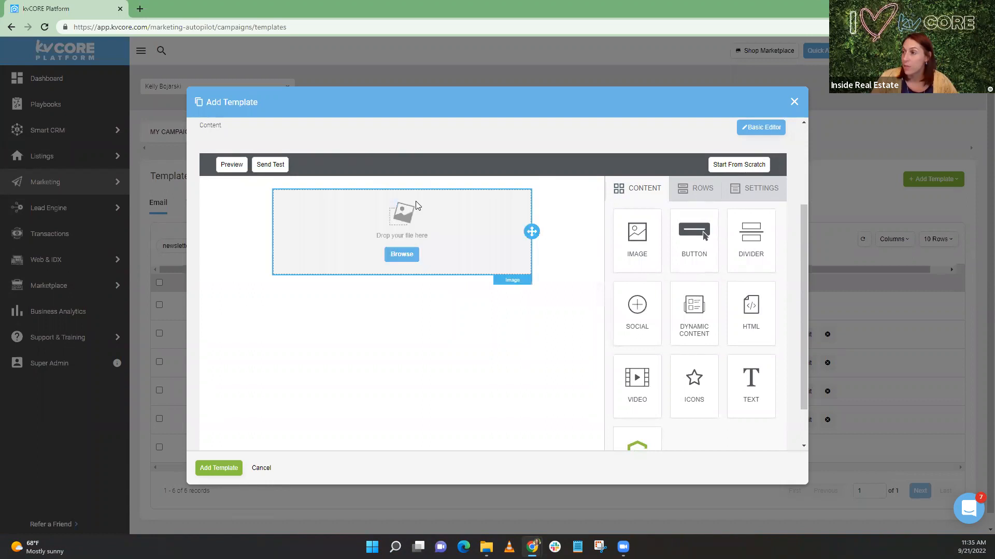
pyautogui.click(402, 258)
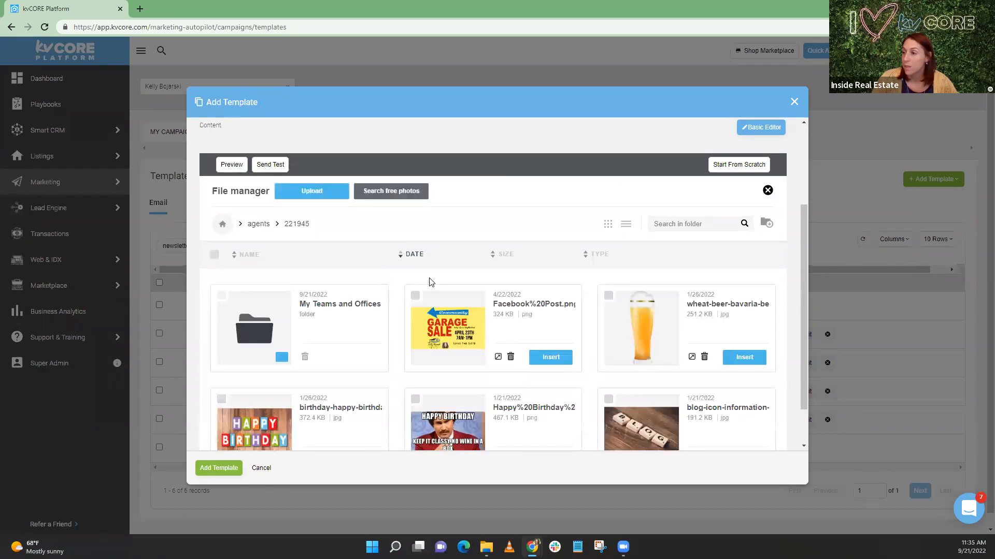
# Find the banner image "Untitled design (74).png" in the Downloads folder and upload it to the file manager
pyautogui.click(318, 191)
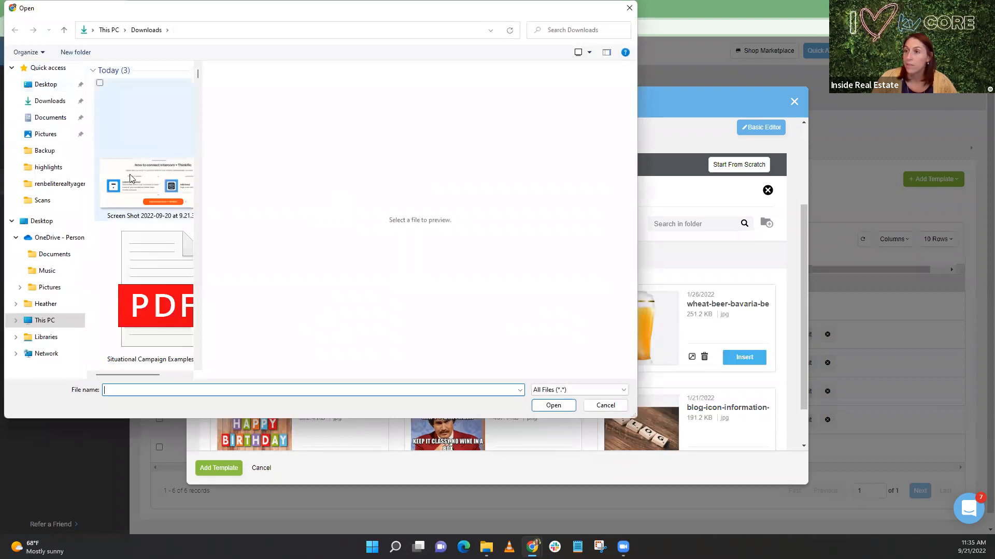
pyautogui.scroll(-5, 129, 175)
pyautogui.scroll(-10, 129, 179)
pyautogui.scroll(-10, 128, 178)
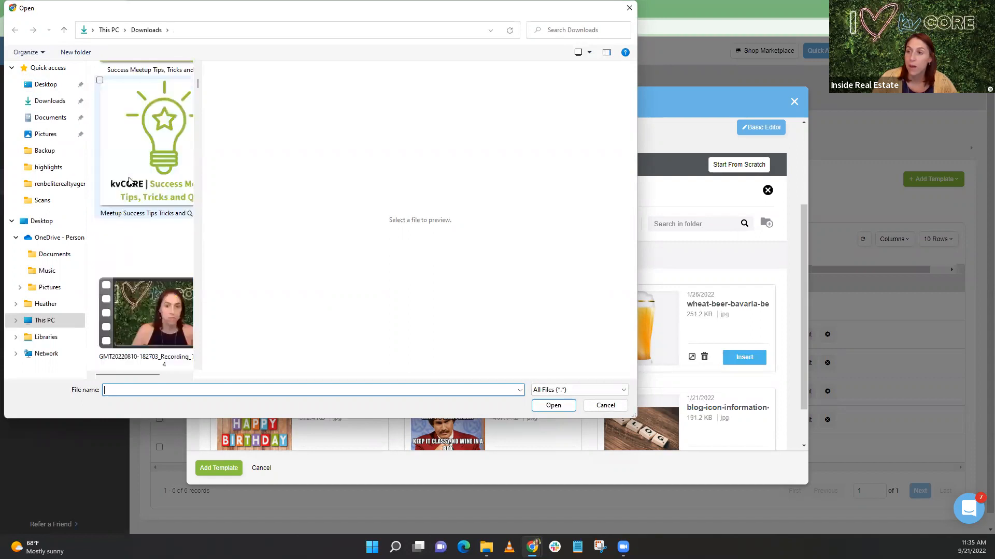
pyautogui.scroll(-10, 129, 179)
pyautogui.scroll(-10, 128, 181)
pyautogui.scroll(-10, 128, 182)
pyautogui.scroll(-10, 128, 181)
pyautogui.scroll(-3, 128, 177)
pyautogui.scroll(5, 128, 197)
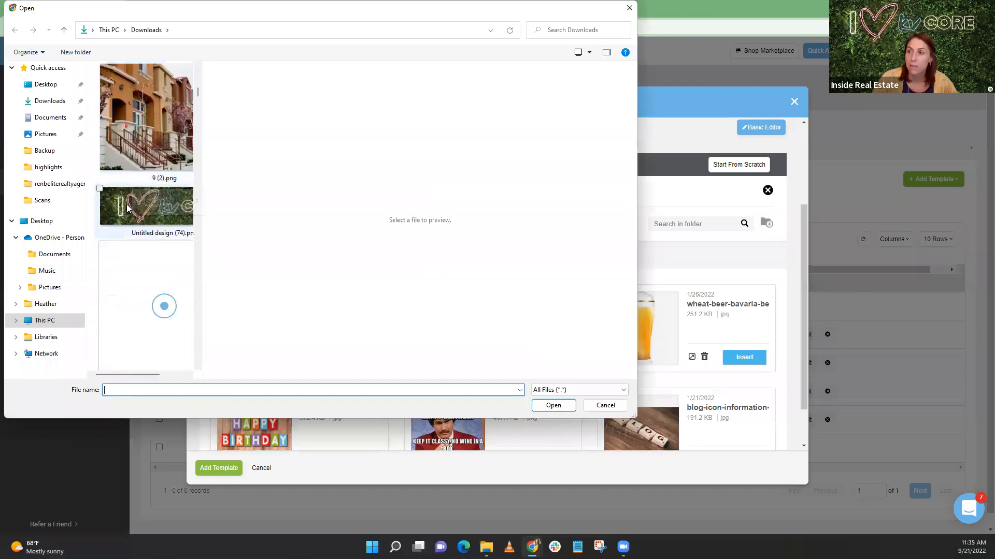
pyautogui.click(127, 207)
pyautogui.click(552, 405)
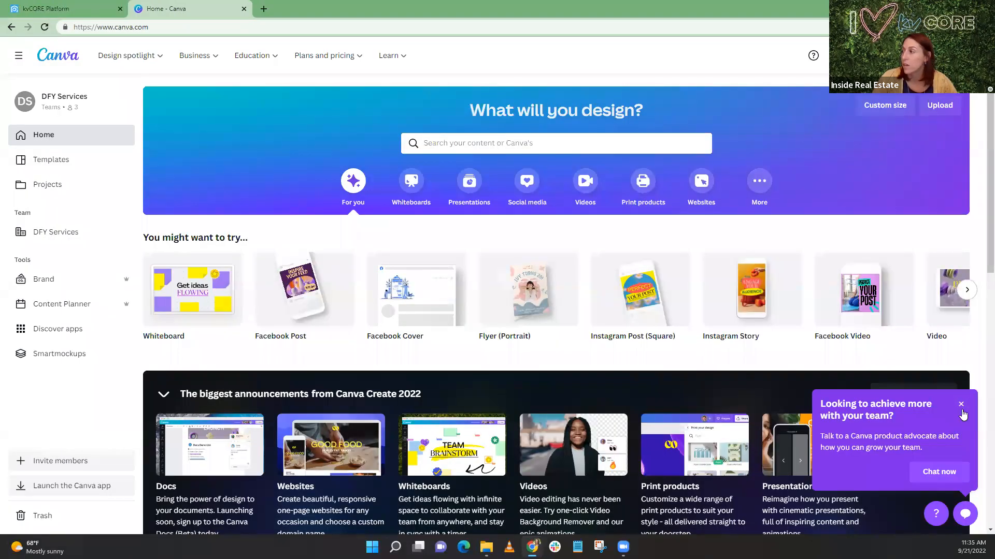
# Browse the DFY Services team's designs in Canva for banner examples and preview the eXp Realty skyline email header
pyautogui.click(960, 405)
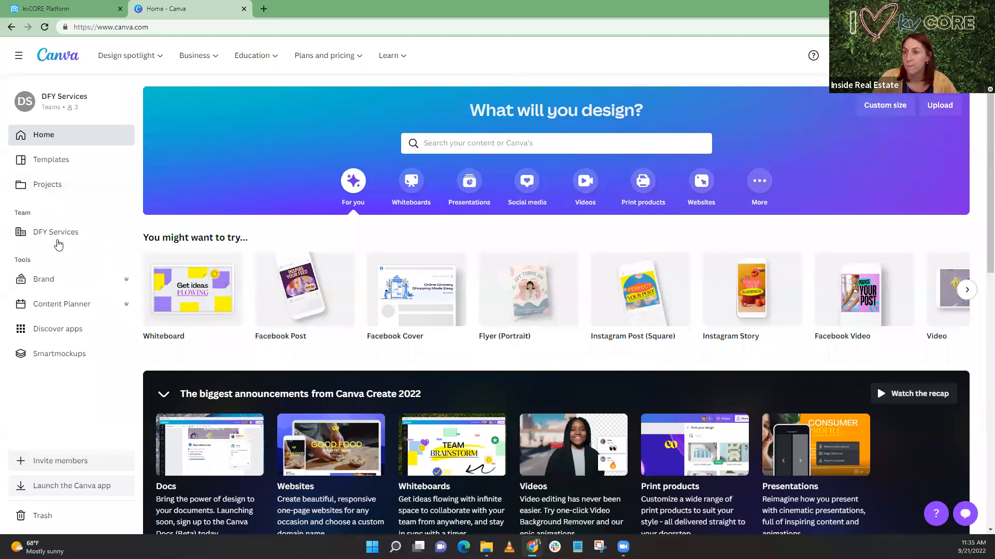
pyautogui.click(46, 231)
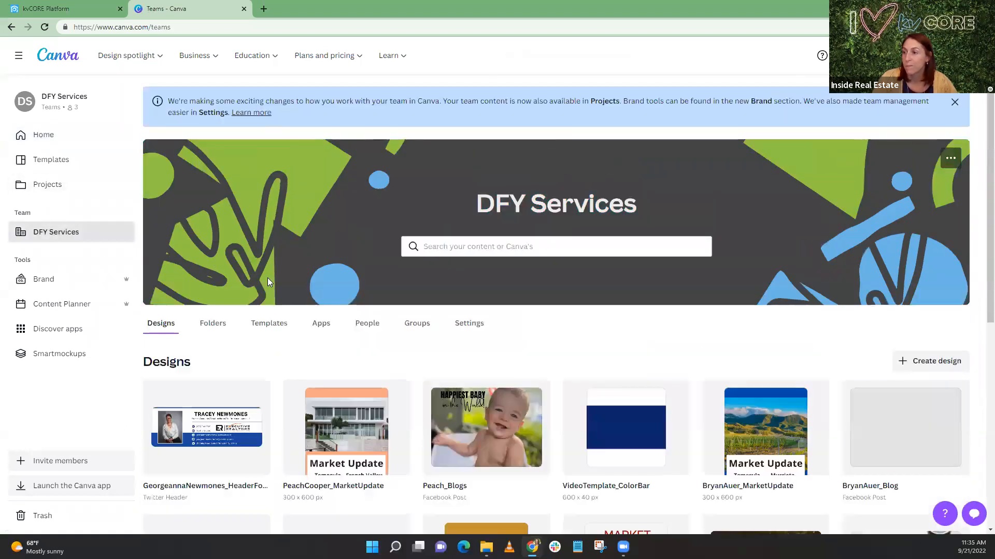
pyautogui.scroll(-5, 267, 279)
pyautogui.scroll(-4, 155, 305)
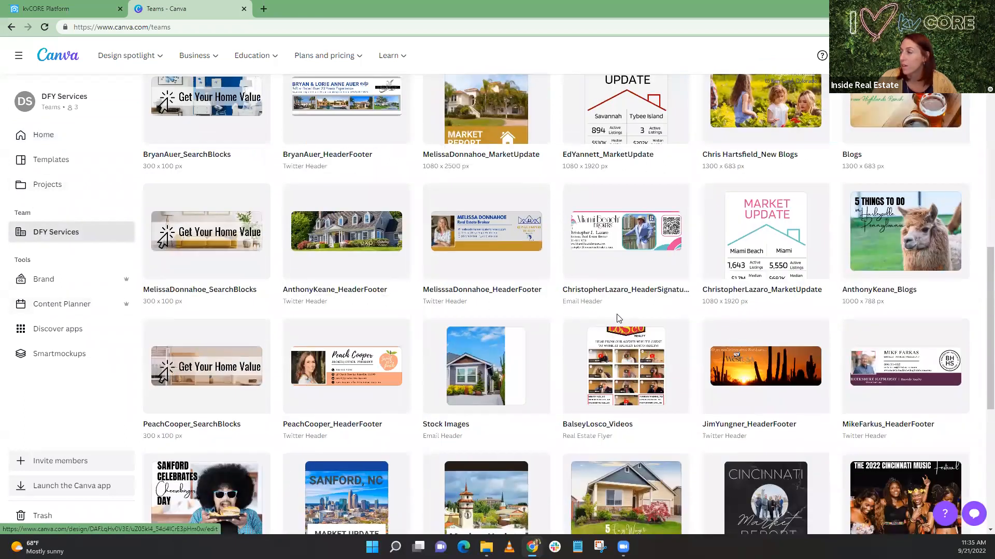
pyautogui.scroll(-2, 616, 318)
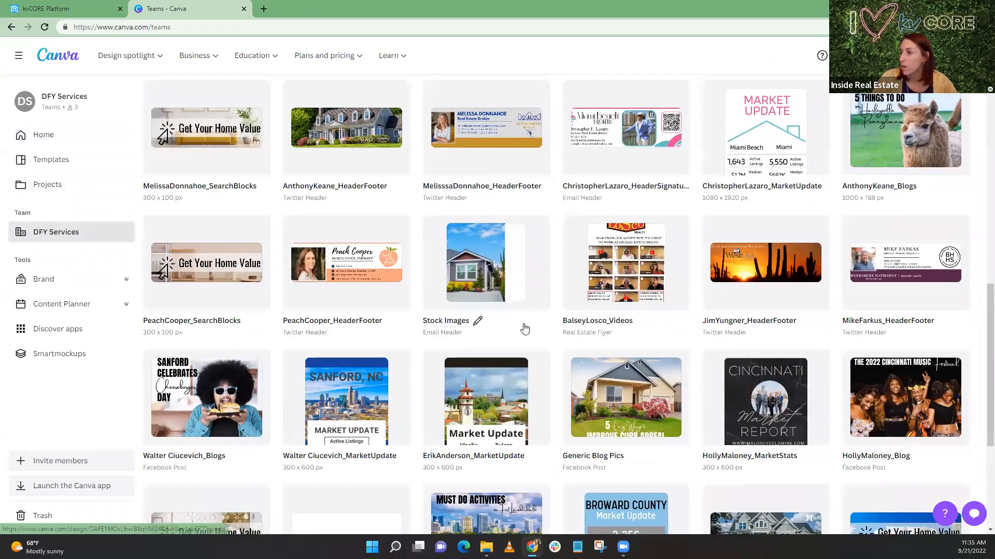
pyautogui.scroll(-1, 413, 313)
pyautogui.scroll(-5, 413, 314)
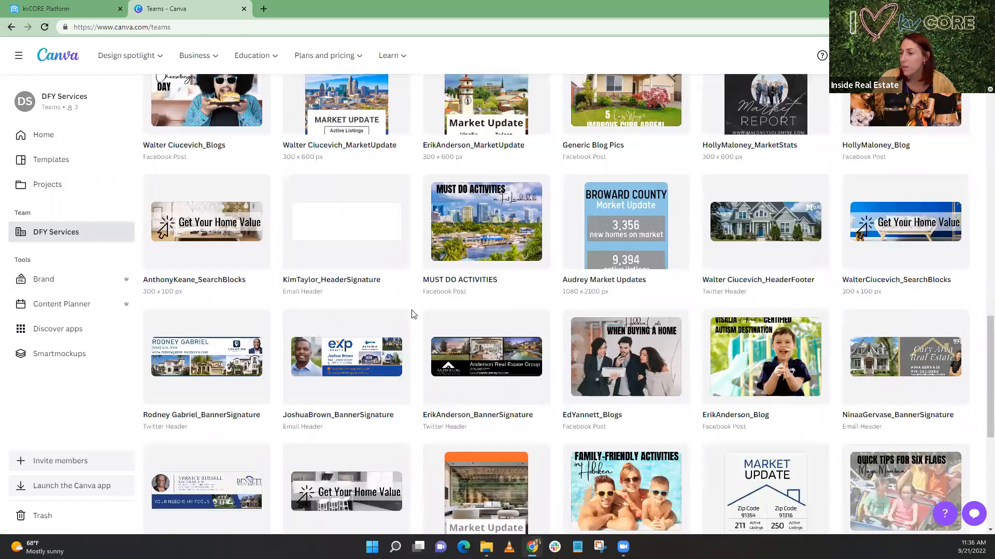
pyautogui.scroll(-1, 413, 314)
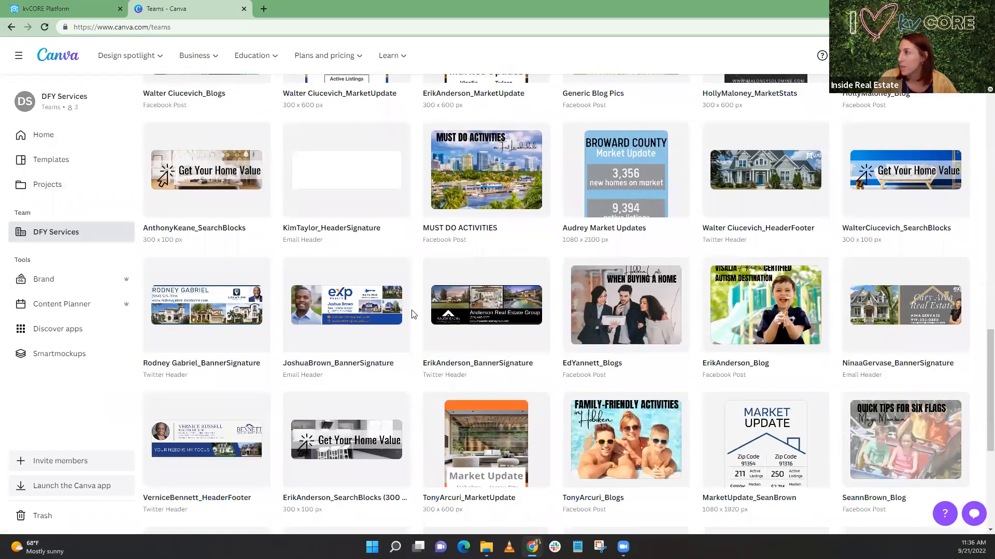
pyautogui.scroll(-3, 413, 314)
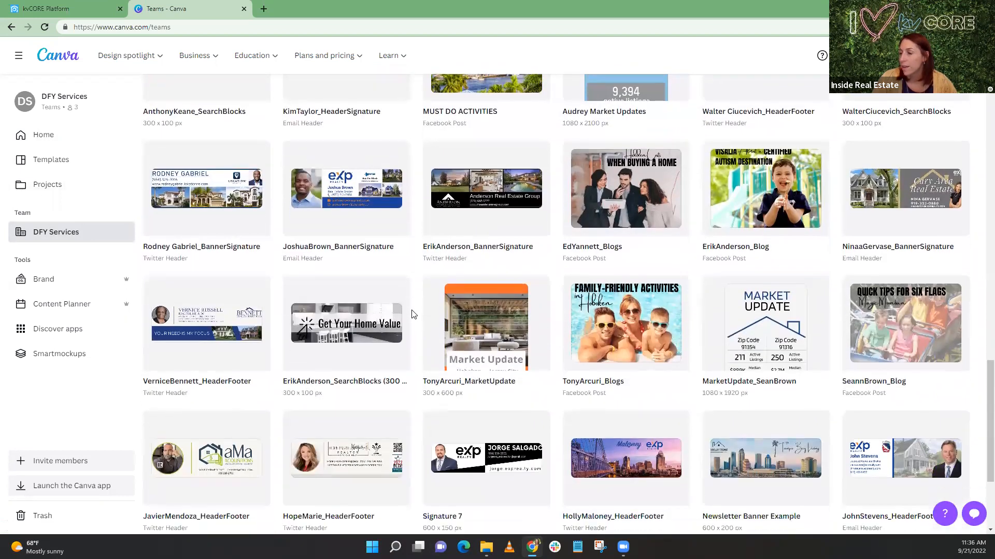
pyautogui.scroll(-2, 413, 314)
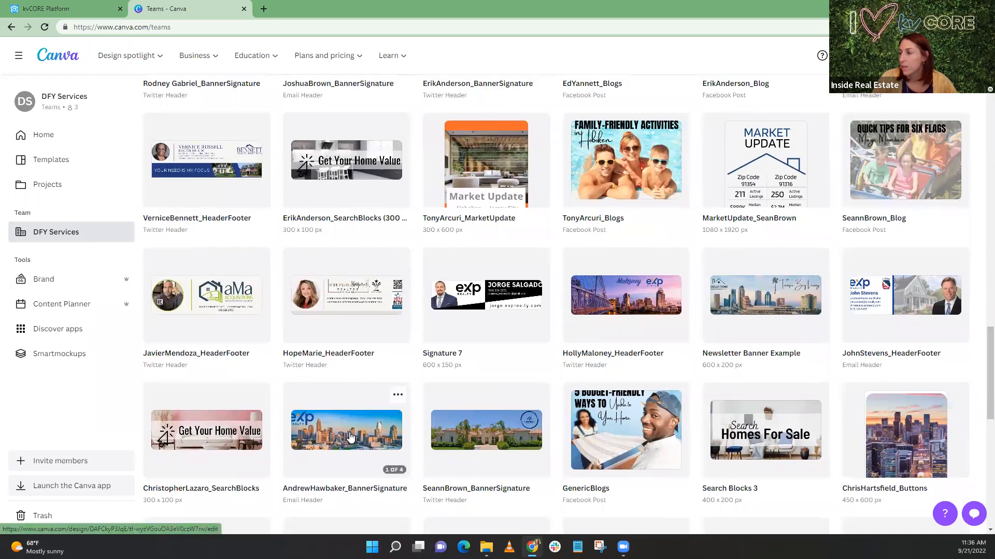
pyautogui.click(346, 429)
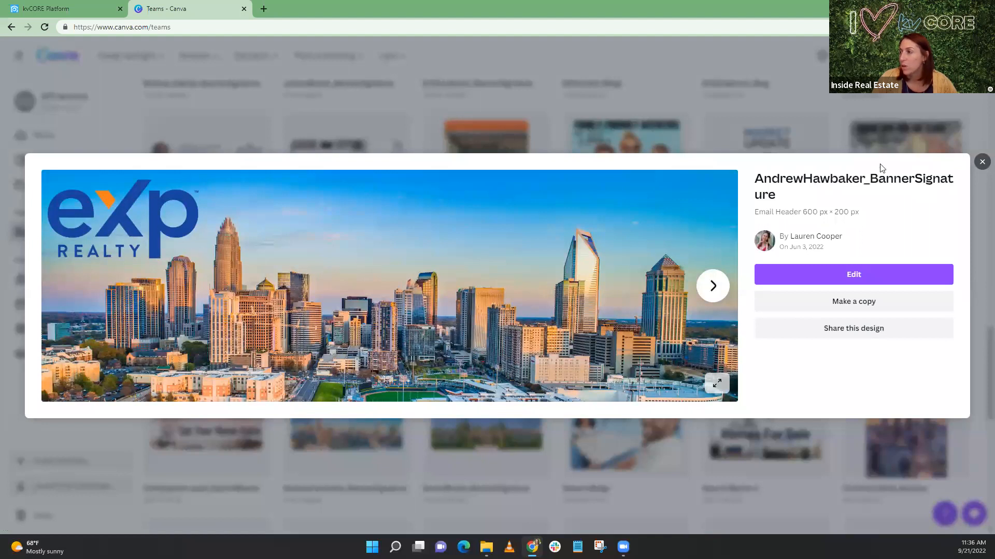
pyautogui.click(982, 163)
# Switch back to kvCORE and insert the uploaded "I love kvCORE" banner image into the email's image block
pyautogui.click(57, 5)
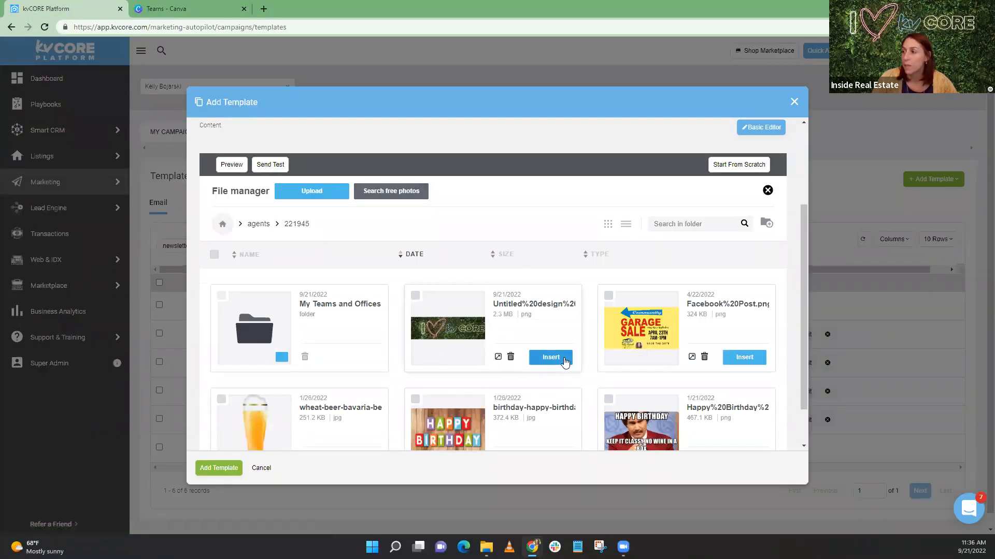
pyautogui.click(551, 357)
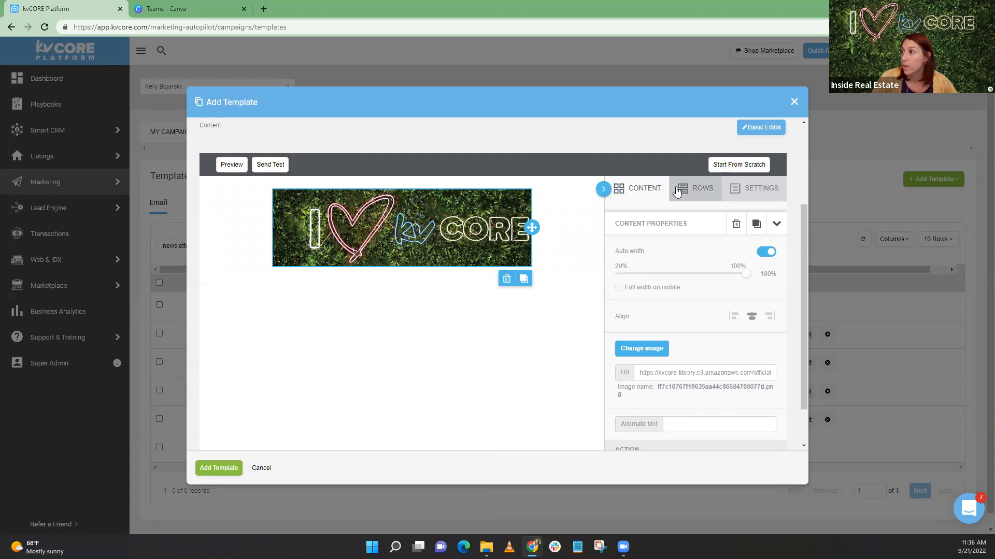
pyautogui.click(630, 189)
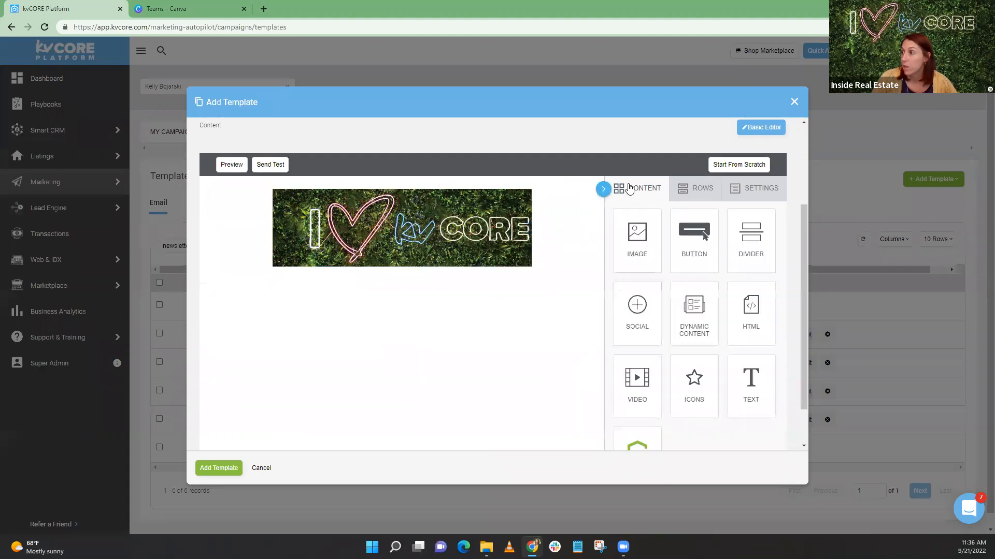
# Try a CORE Video block below the banner and remove it from the email
pyautogui.scroll(-1, 627, 257)
pyautogui.moveTo(644, 425)
pyautogui.mouseDown()
pyautogui.moveTo(641, 409)
pyautogui.moveTo(467, 285)
pyautogui.moveTo(410, 214)
pyautogui.mouseUp()
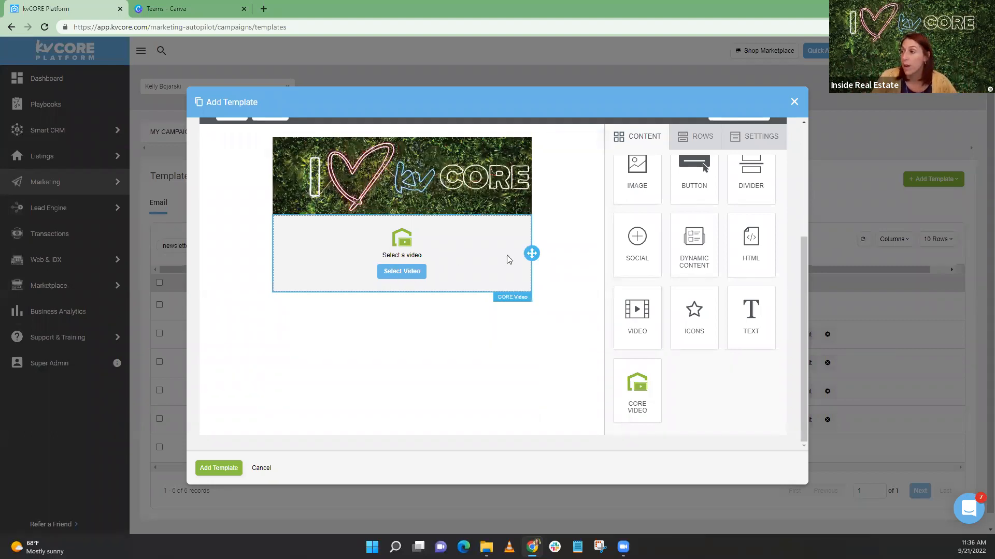
pyautogui.click(462, 260)
pyautogui.click(505, 303)
pyautogui.click(553, 336)
# Add a Video block below the banner and open "Advertising Sold properties for Seller Leads with Facebook Ads - 09/07" on Inside Real Estate's YouTube channel
pyautogui.moveTo(613, 345); pyautogui.dragTo(451, 256)
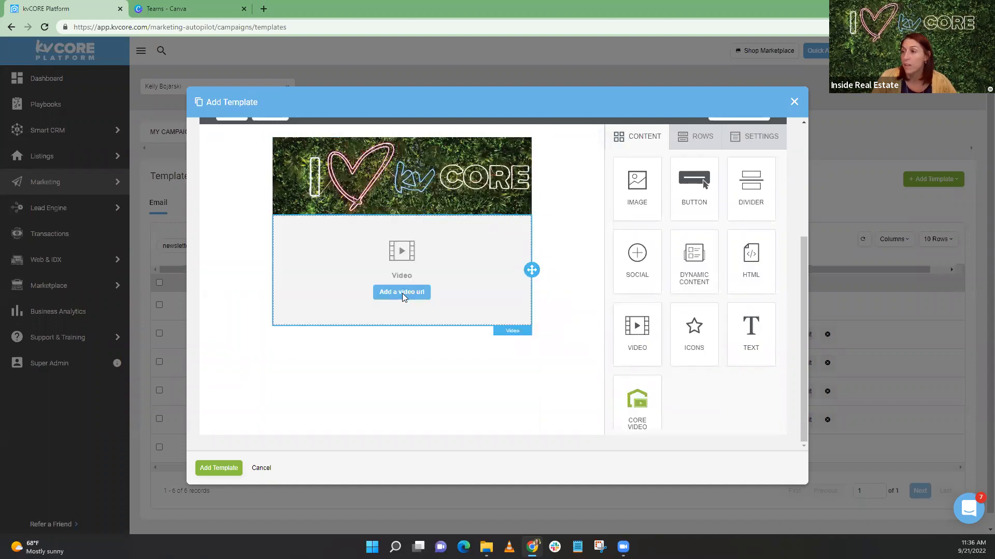
pyautogui.click(402, 292)
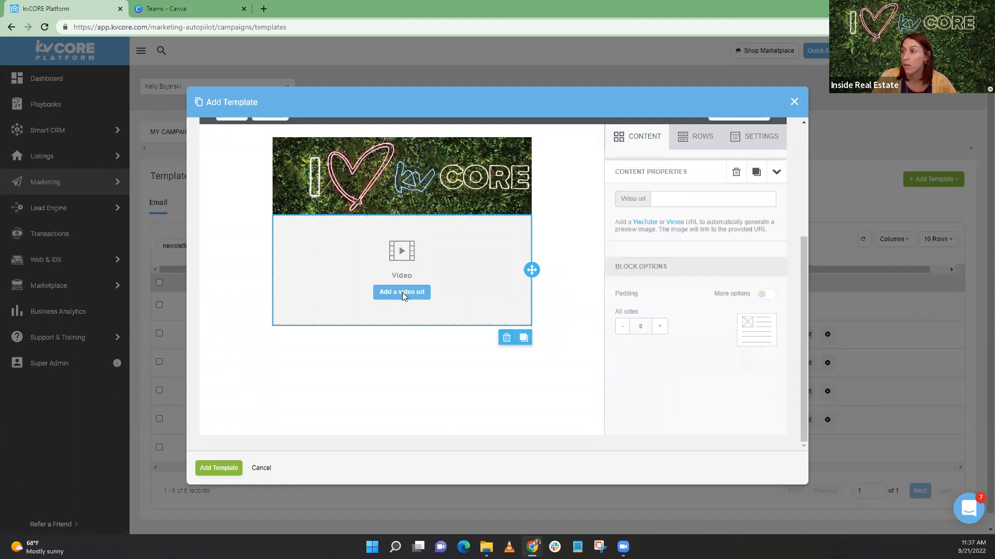
pyautogui.click(264, 10)
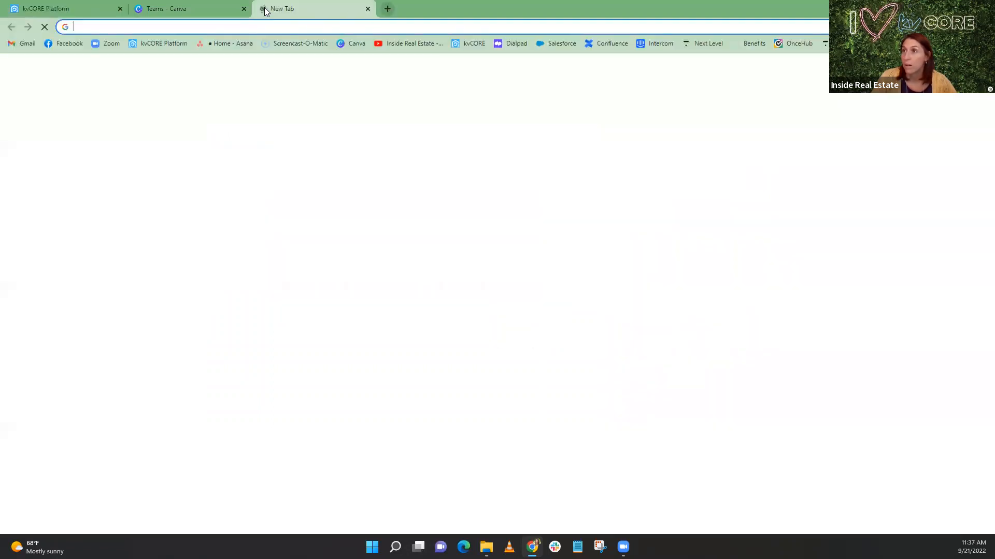
pyautogui.click(409, 44)
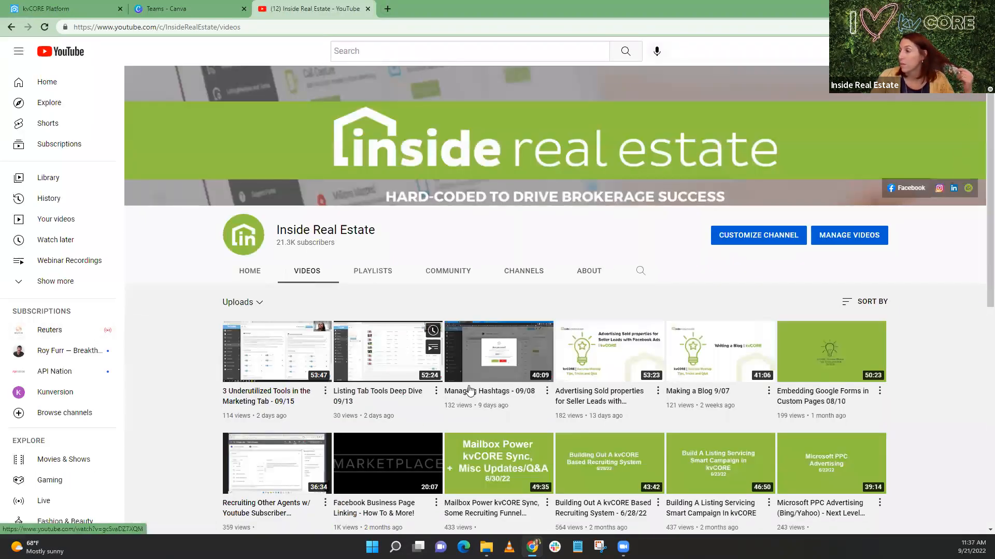
pyautogui.moveTo(605, 361)
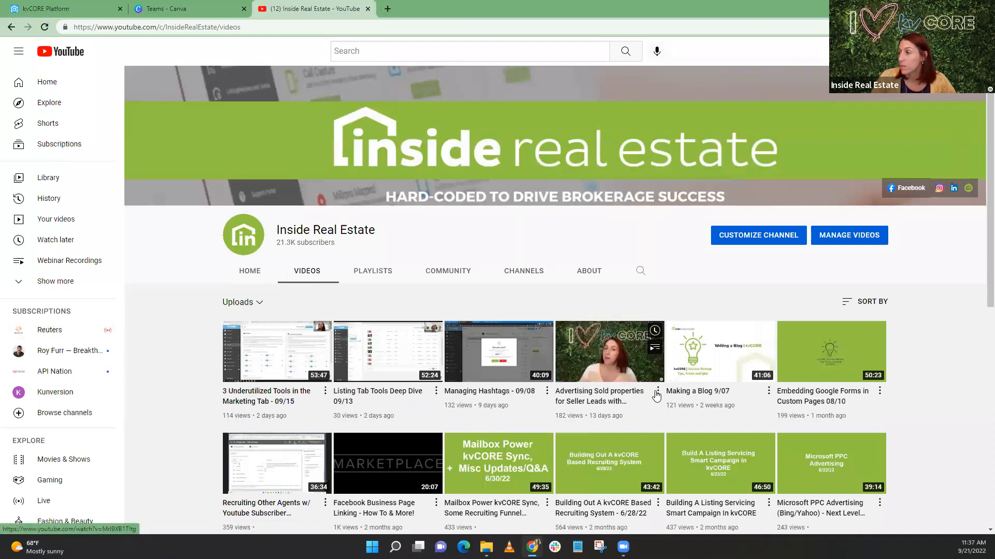
pyautogui.click(657, 391)
pyautogui.click(605, 370)
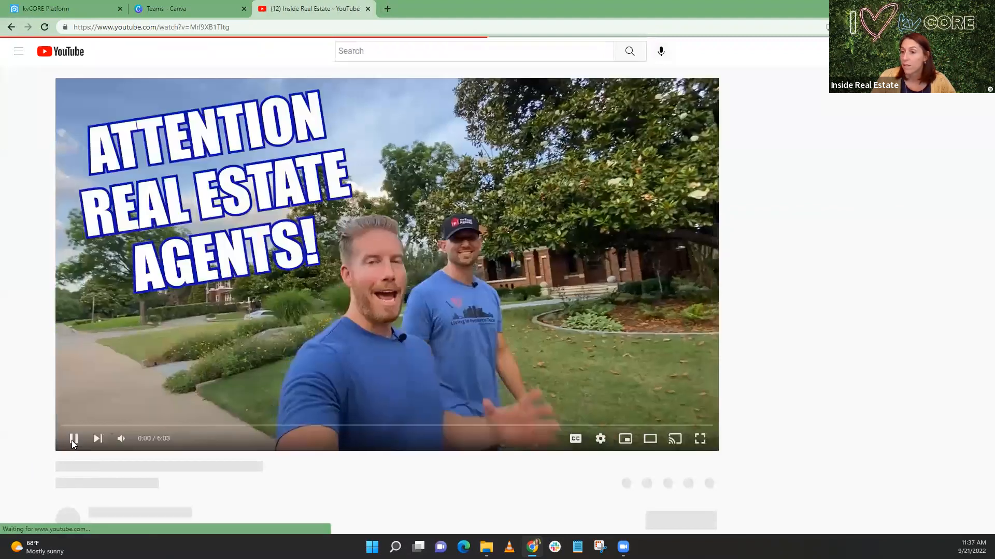
pyautogui.click(72, 441)
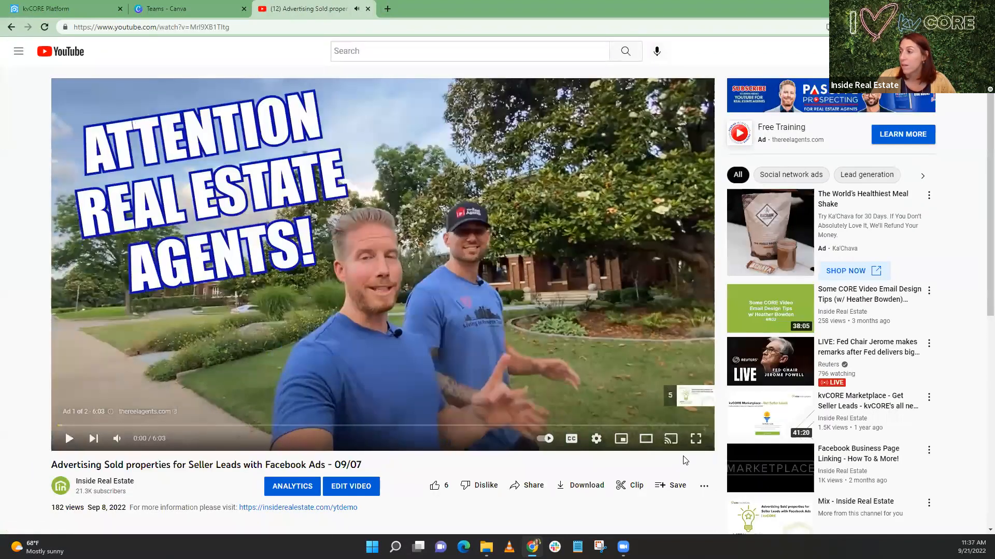
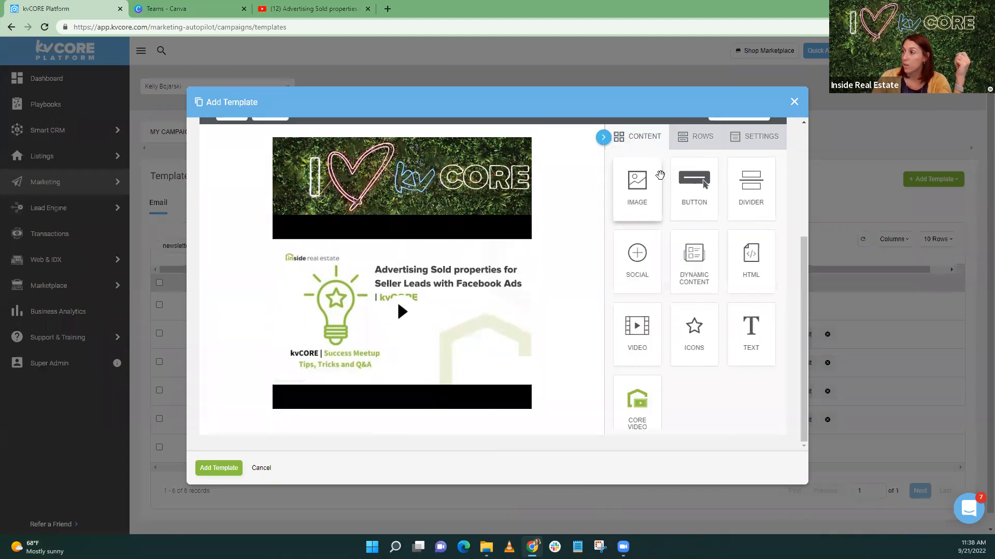
# Add a divider below the video and a row with two equal columns beneath it
pyautogui.scroll(-1, 673, 174)
pyautogui.moveTo(750, 186); pyautogui.dragTo(417, 388)
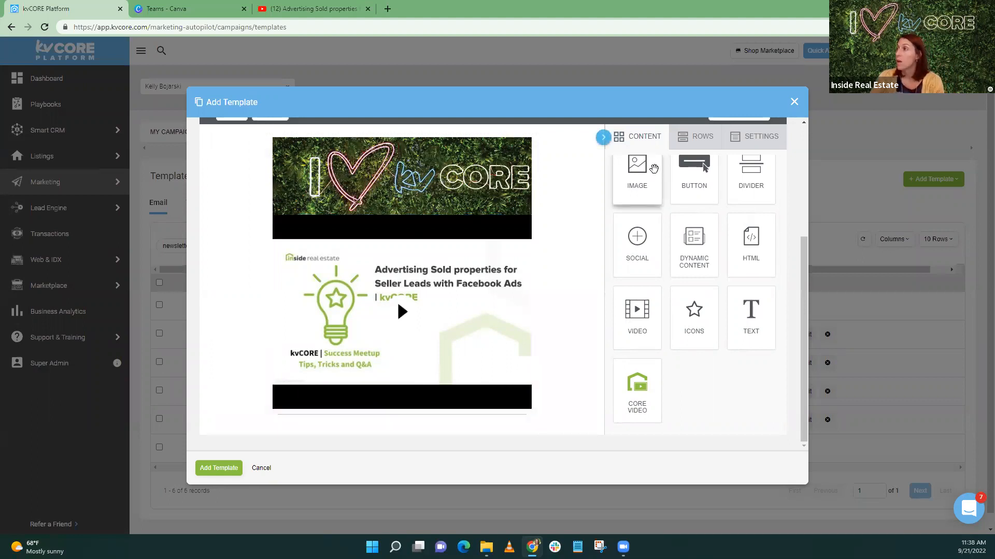
pyautogui.click(703, 137)
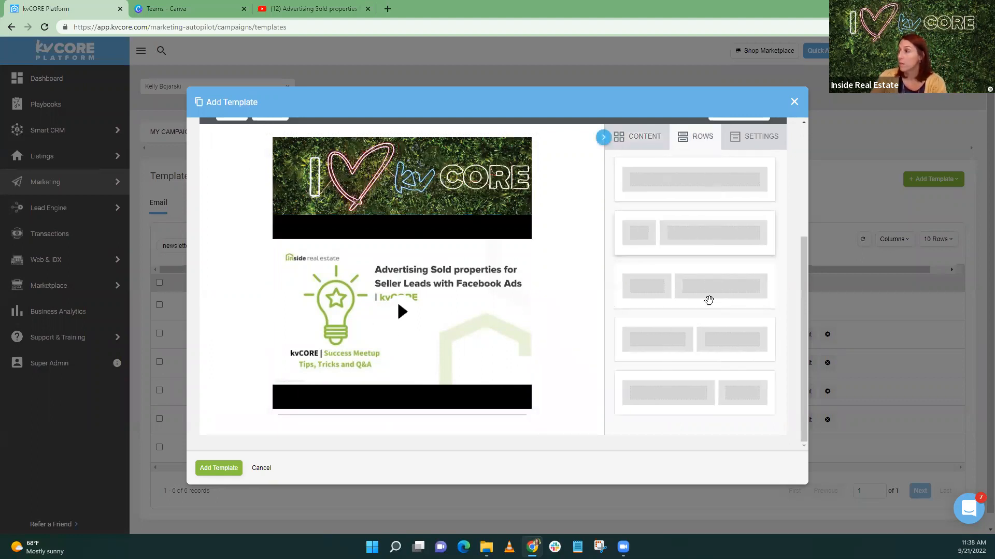
pyautogui.moveTo(691, 342); pyautogui.dragTo(461, 418)
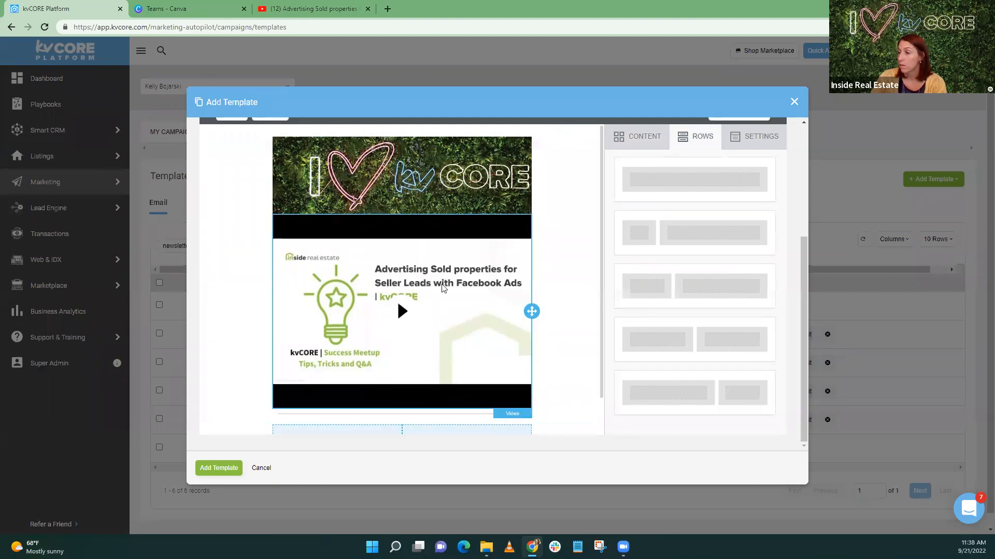
pyautogui.click(647, 139)
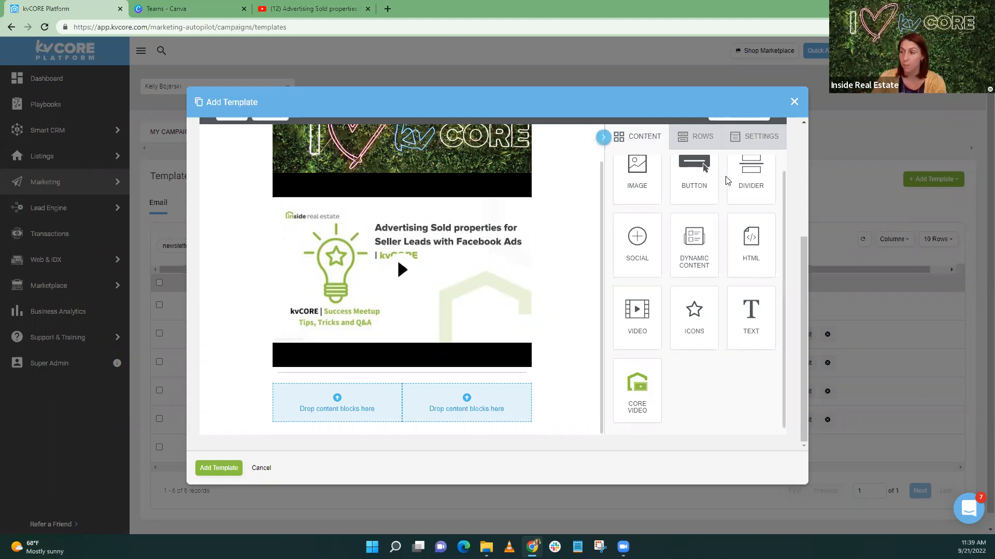
# Switch to Canva, find the team's "5 Wineries to Explore in Temecula" blog graphic and make a copy of it
pyautogui.click(185, 12)
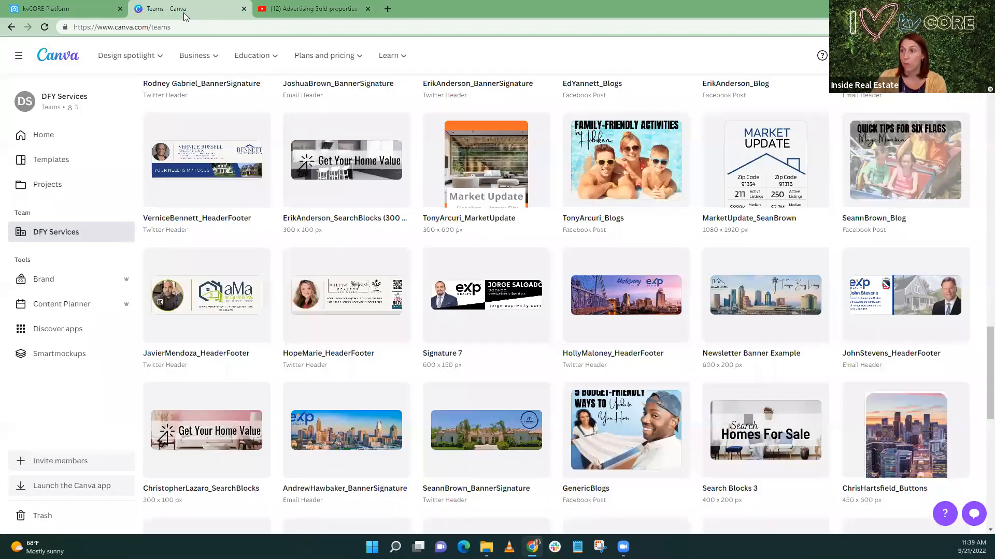
pyautogui.scroll(10, 361, 223)
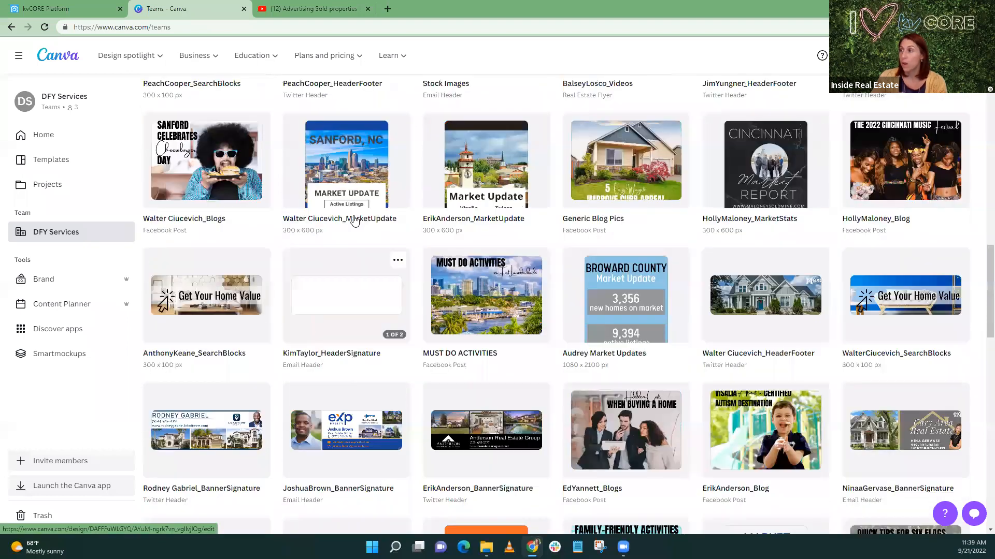
pyautogui.scroll(8, 344, 214)
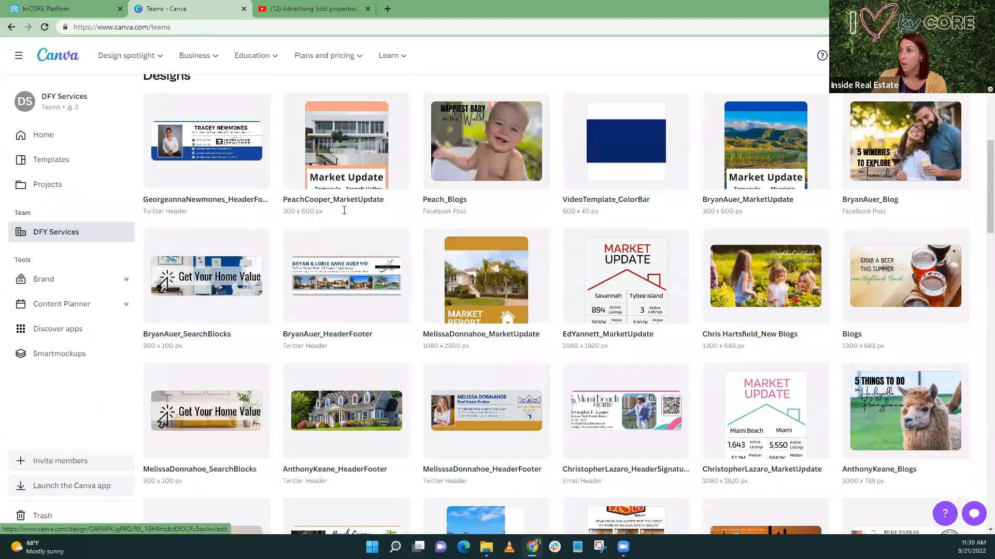
pyautogui.scroll(-3, 344, 215)
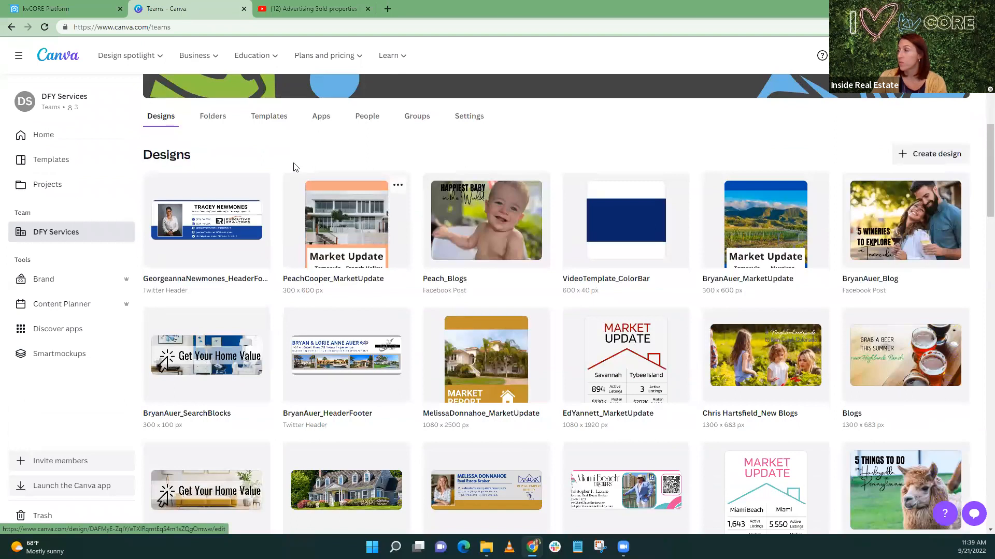
pyautogui.click(889, 218)
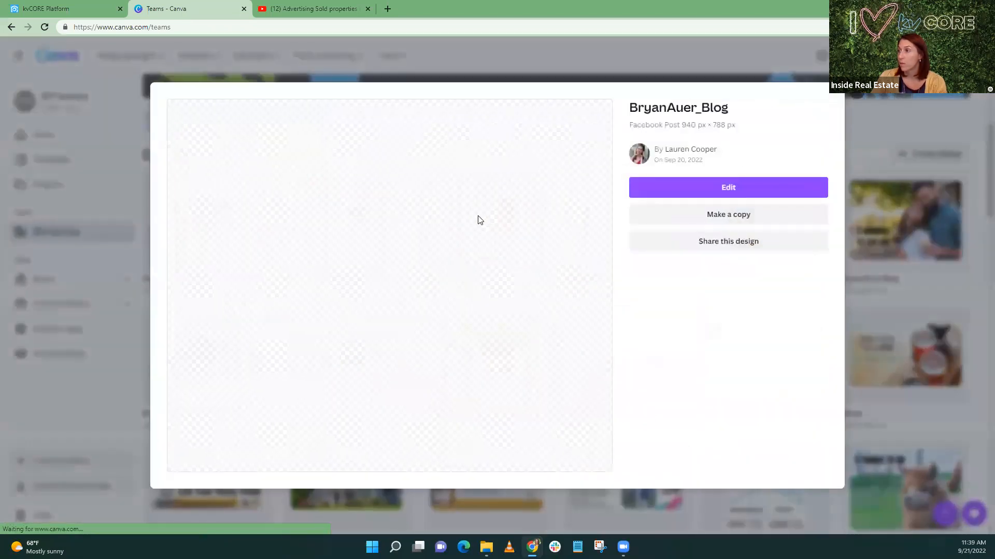
pyautogui.click(372, 258)
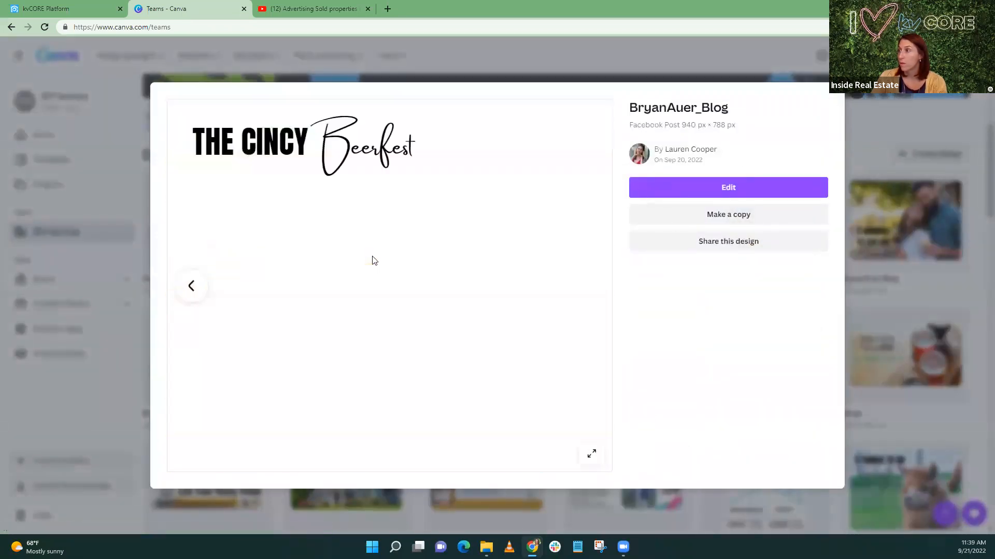
pyautogui.click(742, 218)
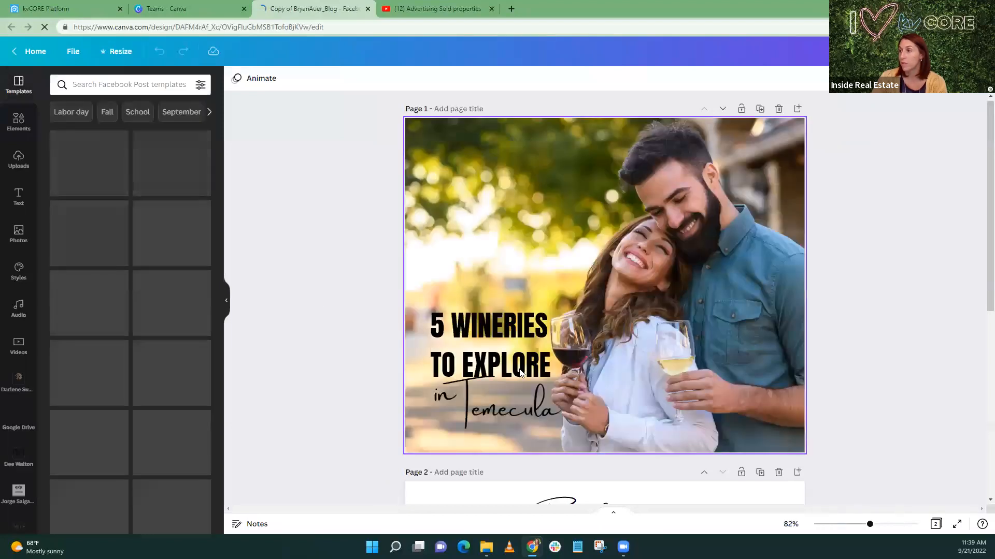
# Review the copied blog graphic's pages and download the design as a PNG
pyautogui.scroll(-4, 820, 237)
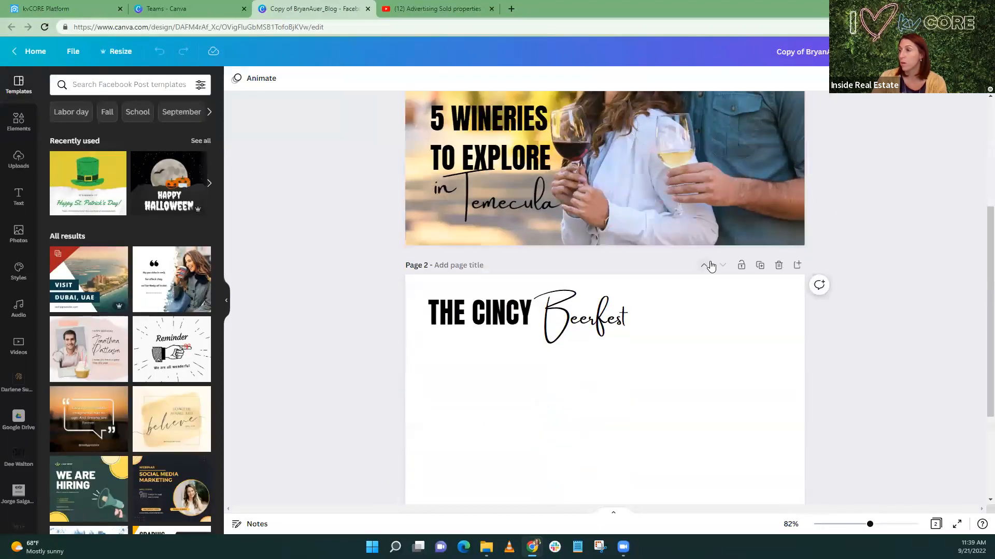
pyautogui.scroll(4, 738, 240)
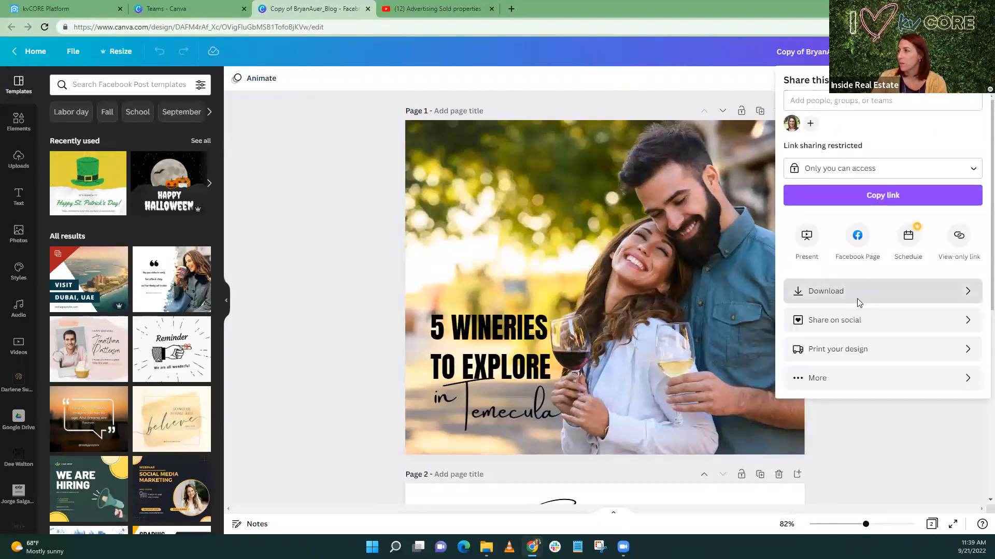
pyautogui.click(856, 297)
pyautogui.click(845, 301)
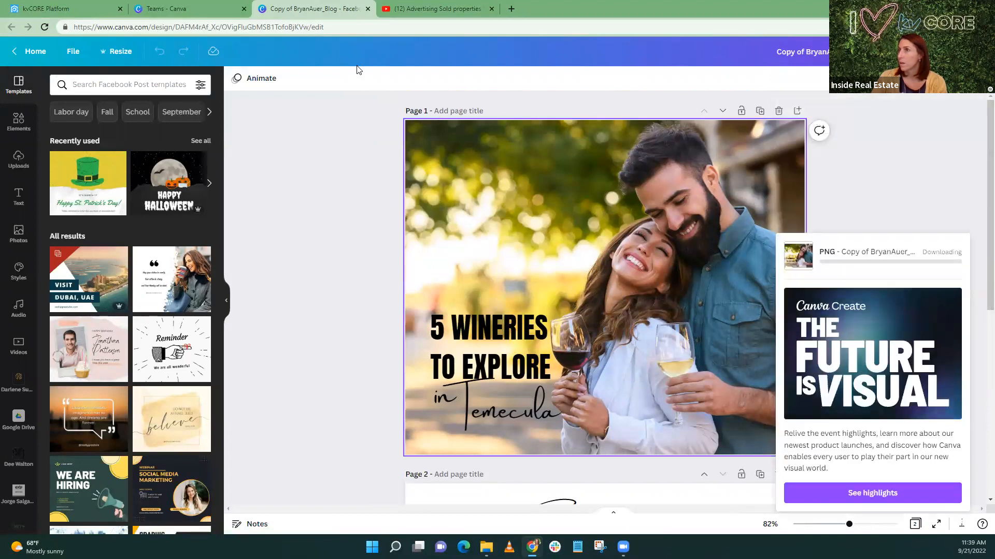
# Switch to kvCORE, place an Image block in the first column of the two-column row and browse for its image
pyautogui.click(38, 7)
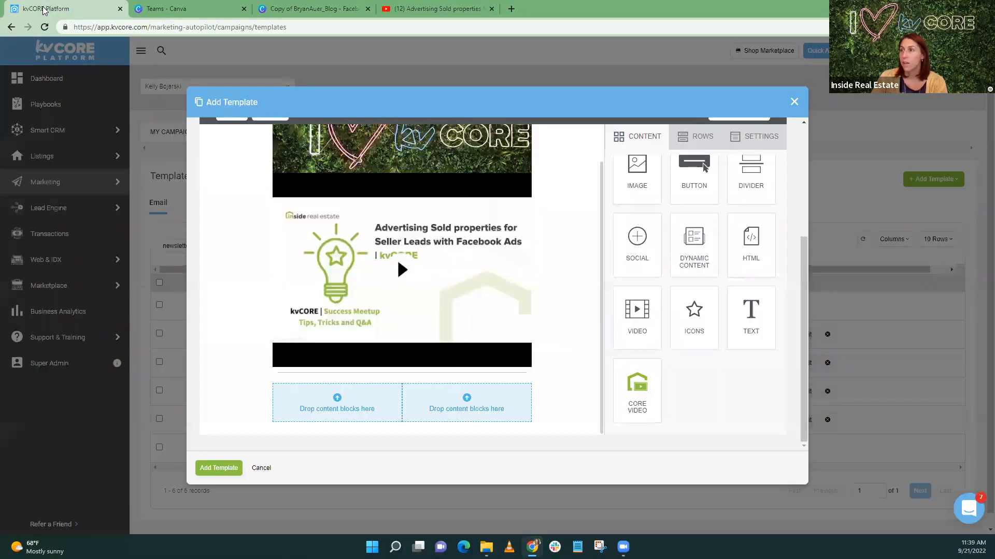
pyautogui.moveTo(636, 171); pyautogui.dragTo(358, 401)
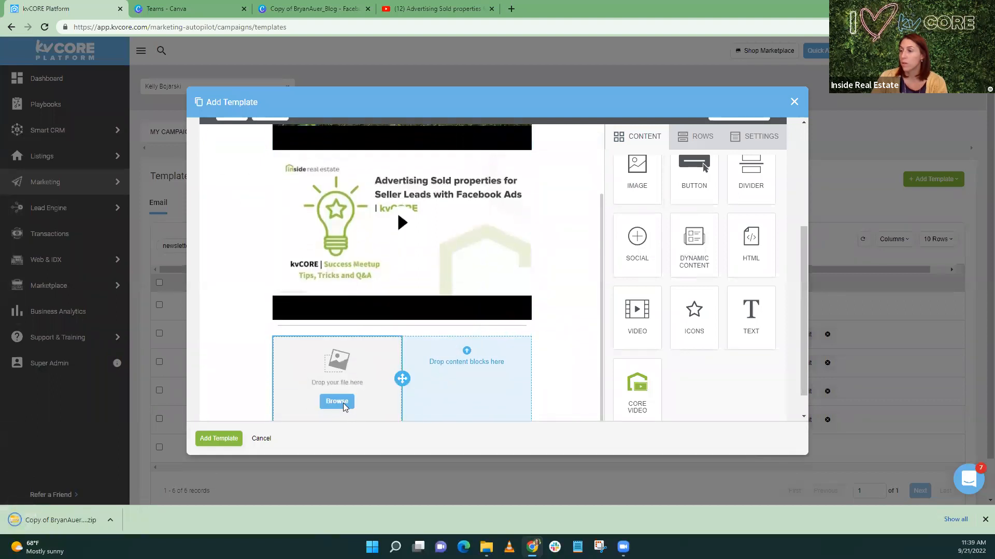
pyautogui.click(342, 407)
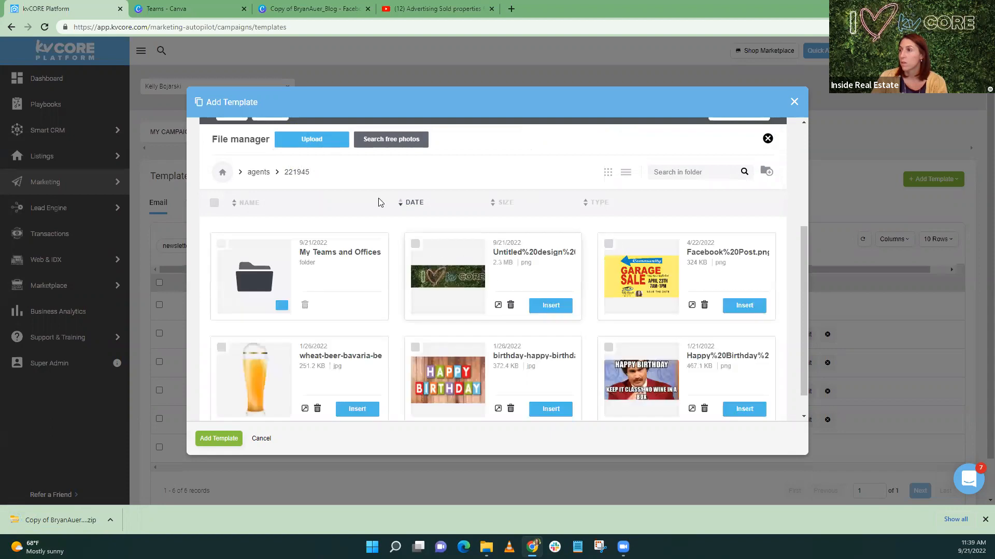
pyautogui.click(319, 142)
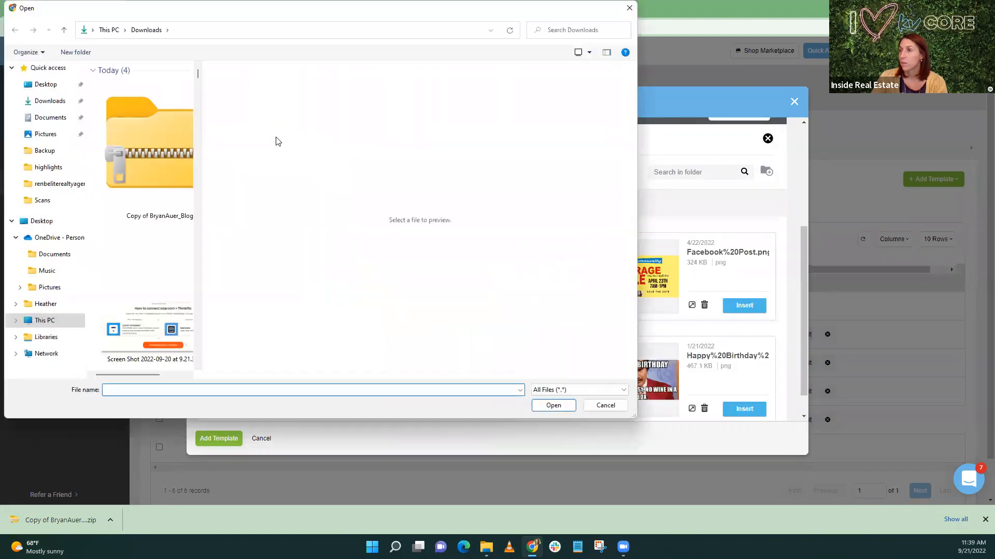
pyautogui.scroll(-5, 155, 264)
pyautogui.scroll(5, 153, 269)
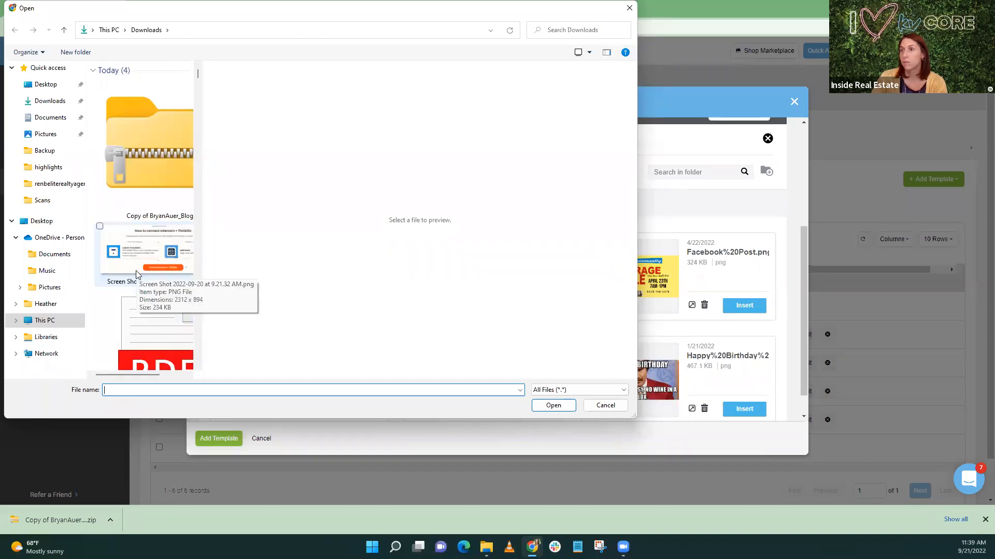
pyautogui.moveTo(123, 376); pyautogui.dragTo(166, 373)
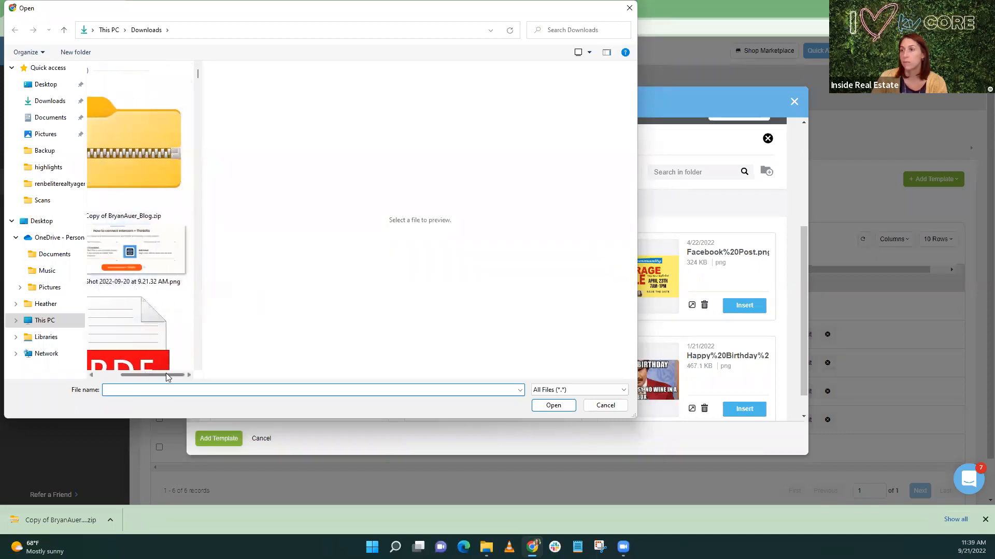
pyautogui.click(150, 143)
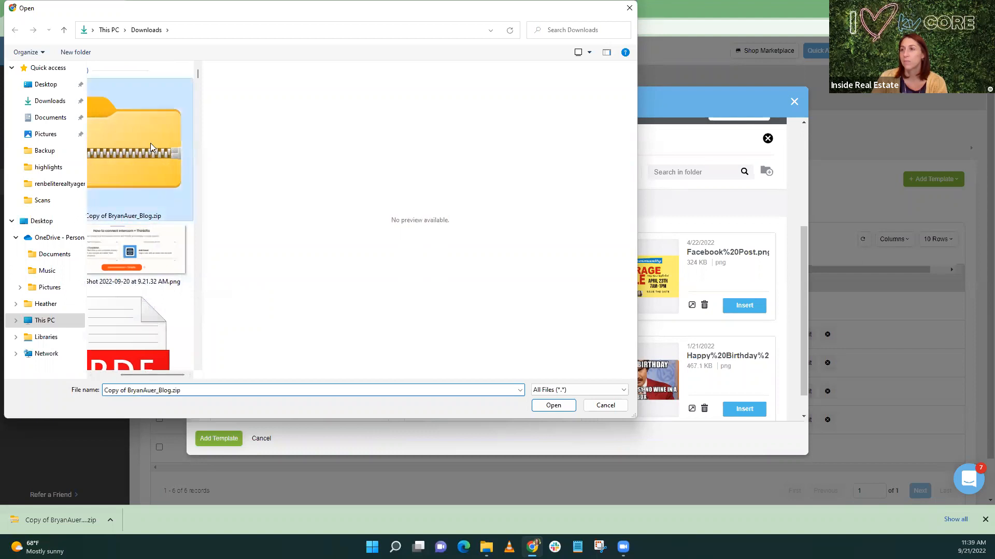
pyautogui.rightClick(151, 143)
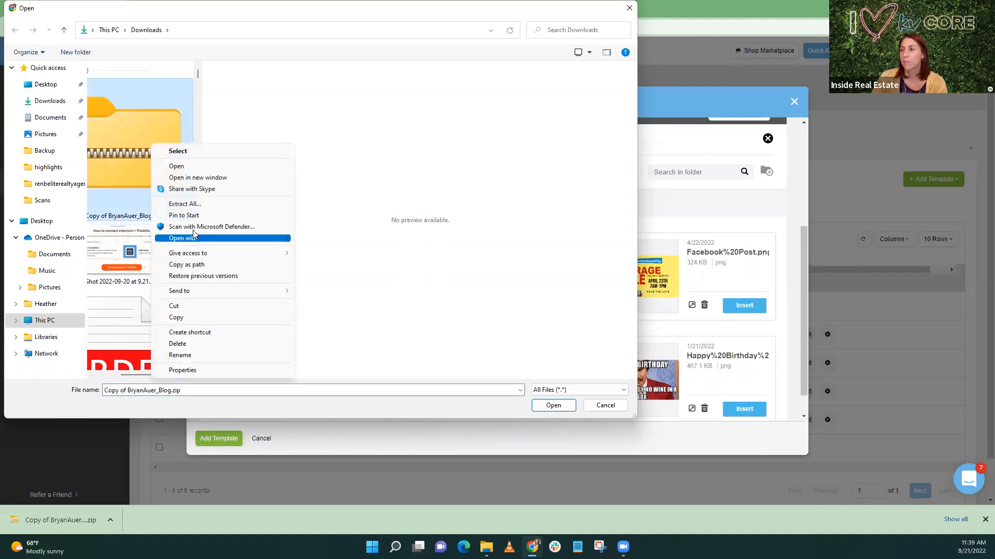
pyautogui.click(200, 203)
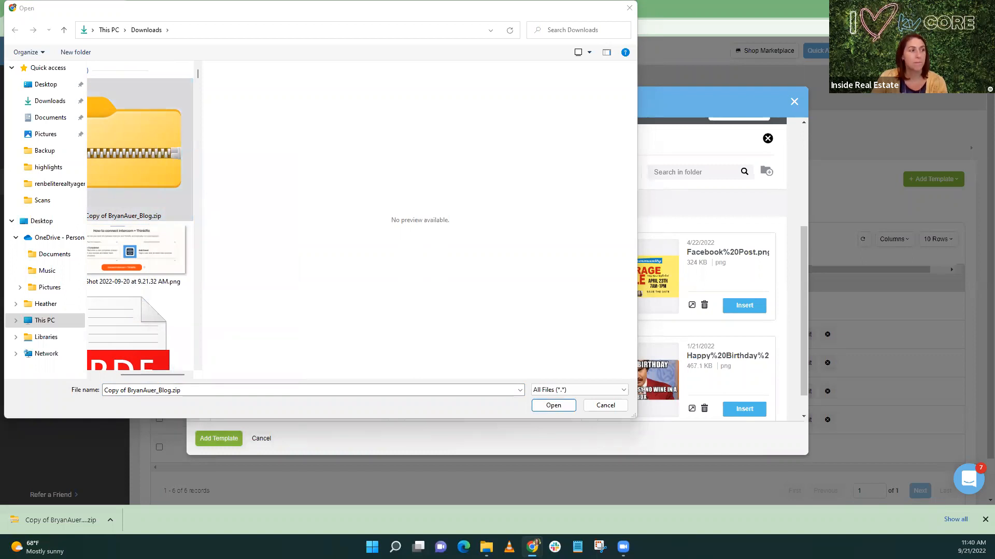
pyautogui.scroll(-5, 168, 173)
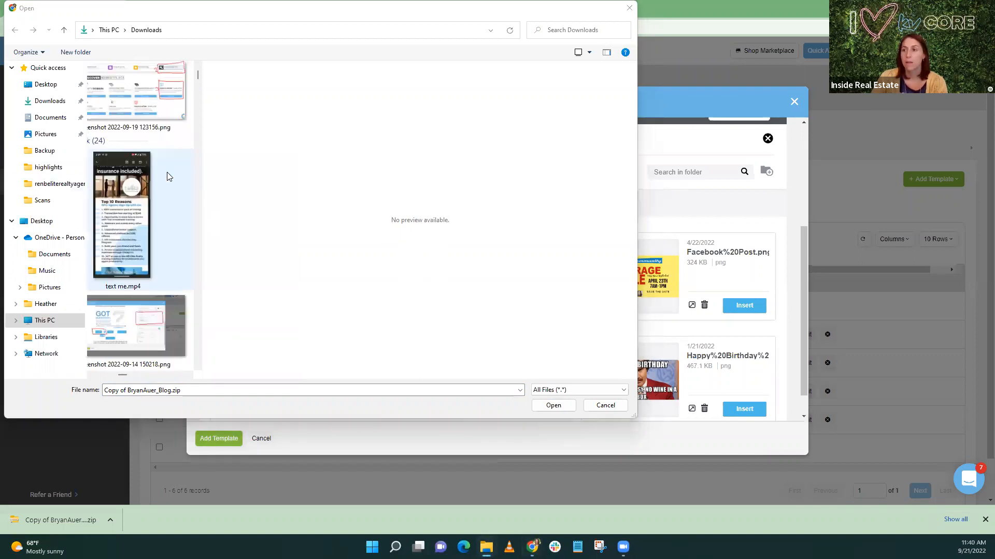
pyautogui.scroll(-15, 171, 178)
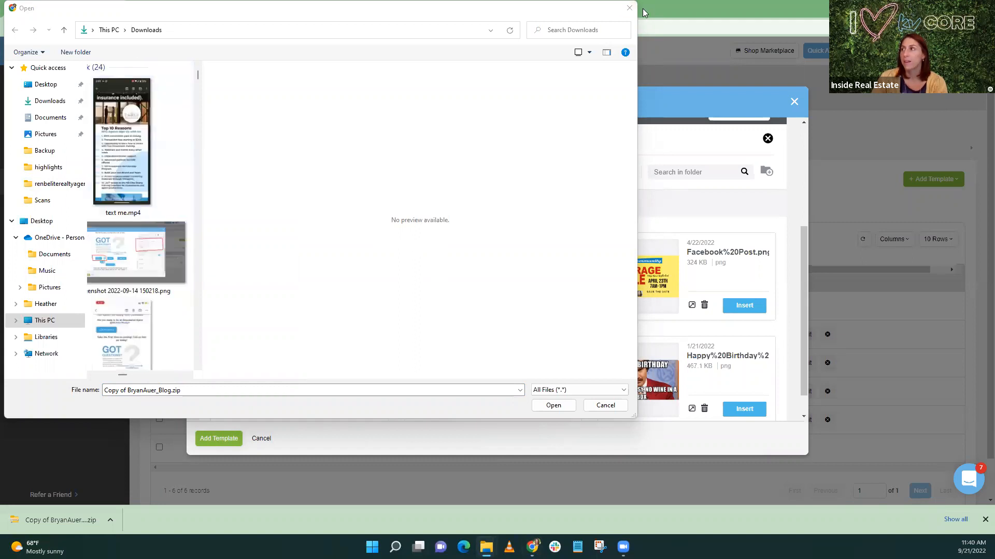
pyautogui.click(629, 8)
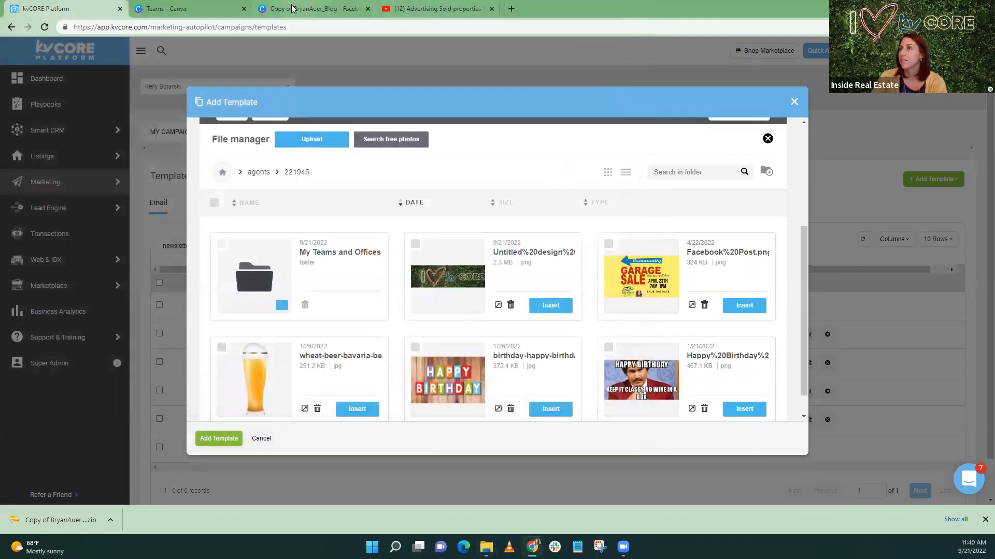
# Switch to the copied blog graphic in Canva and download only page 1 as a PNG
pyautogui.click(185, 9)
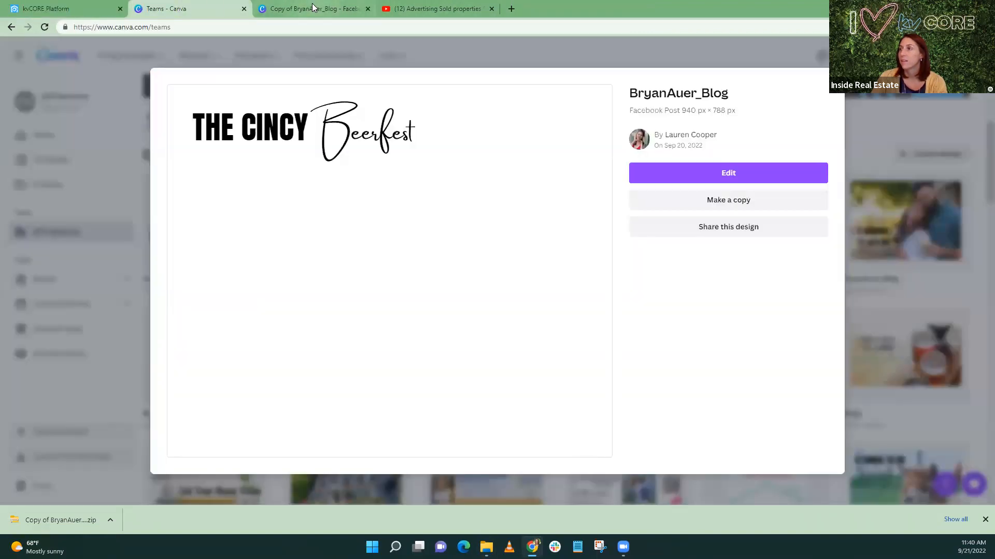
pyautogui.click(261, 6)
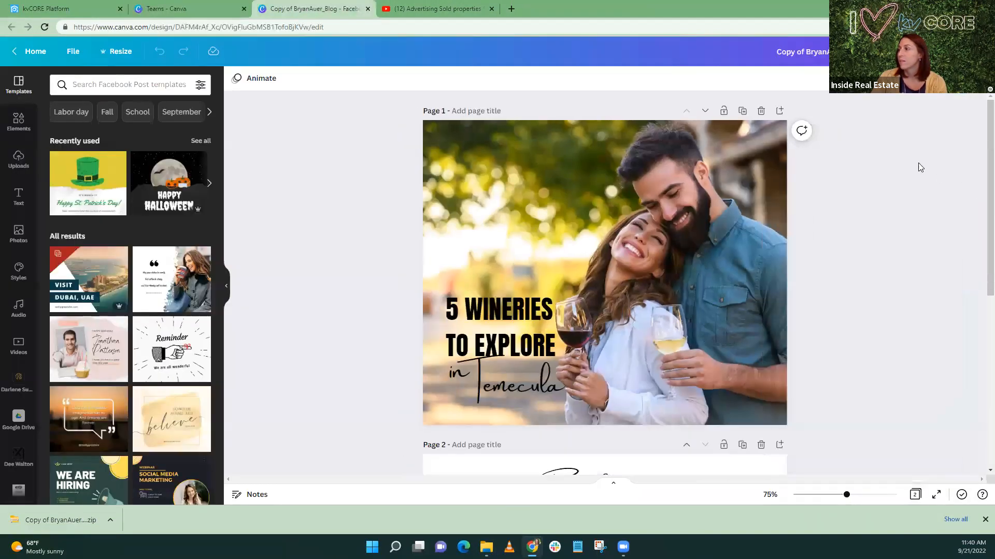
pyautogui.scroll(-6, 710, 284)
pyautogui.scroll(6, 694, 337)
pyautogui.click(965, 51)
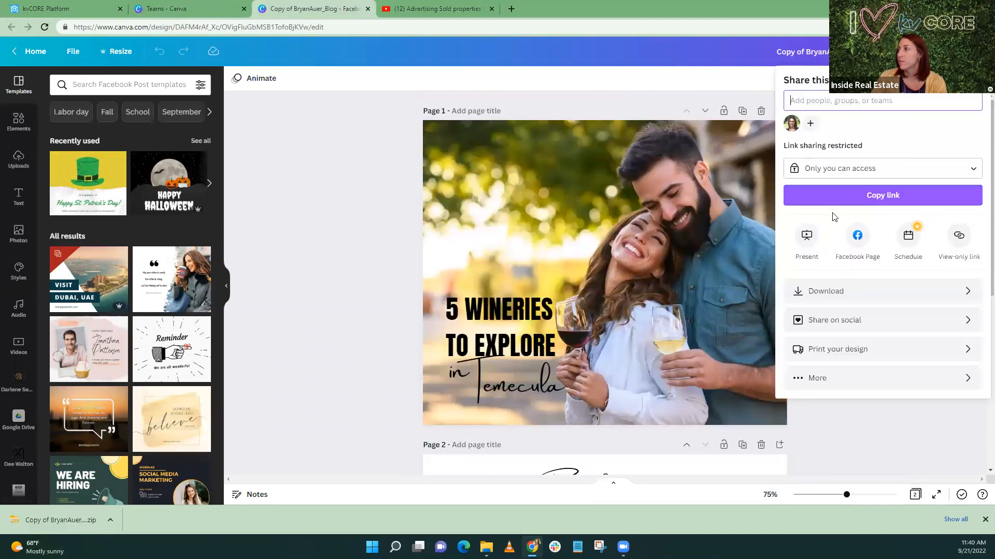
pyautogui.click(837, 293)
pyautogui.click(829, 246)
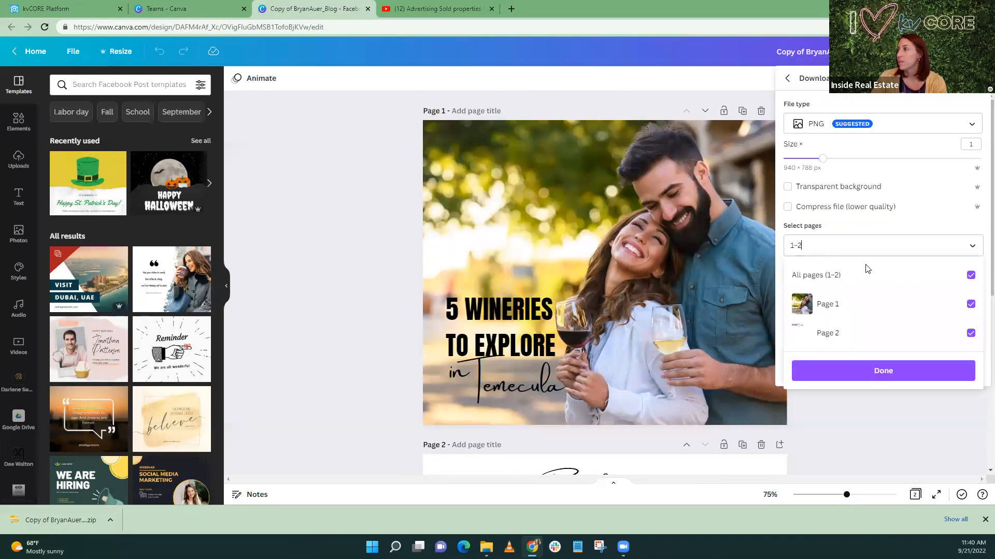
pyautogui.click(970, 275)
pyautogui.click(970, 304)
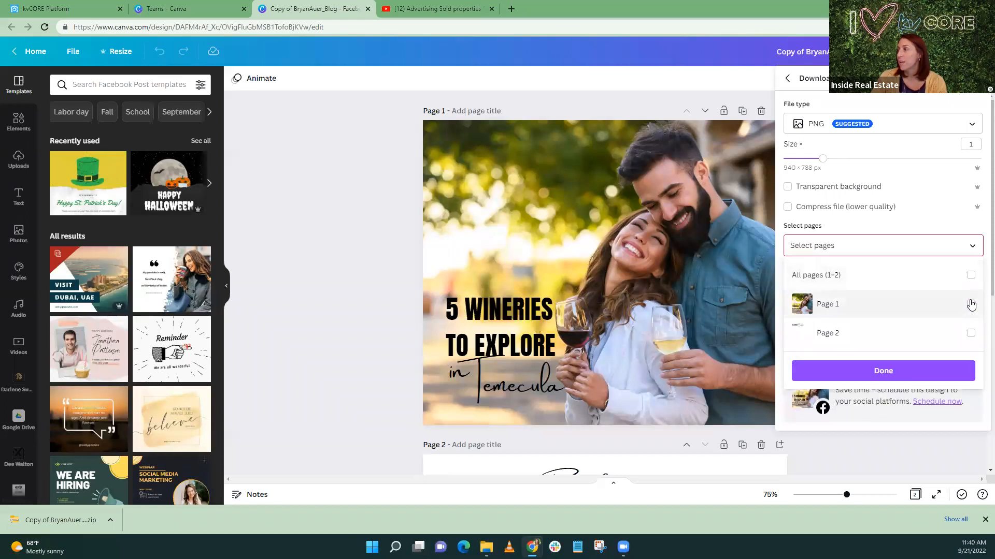
pyautogui.click(898, 372)
pyautogui.click(810, 311)
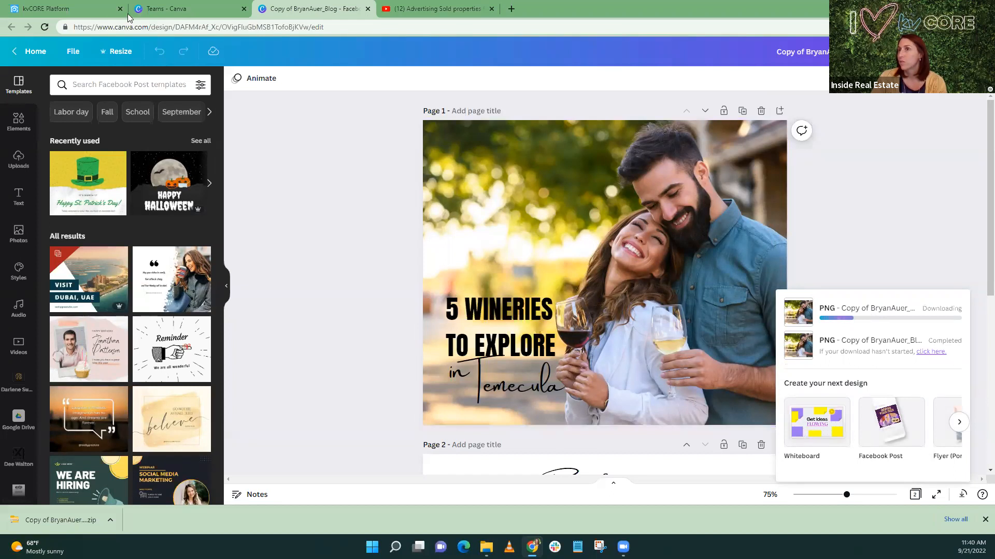
# Switch back to kvCORE, upload the downloaded wineries PNG and insert it into the first column's Image block
pyautogui.click(71, 7)
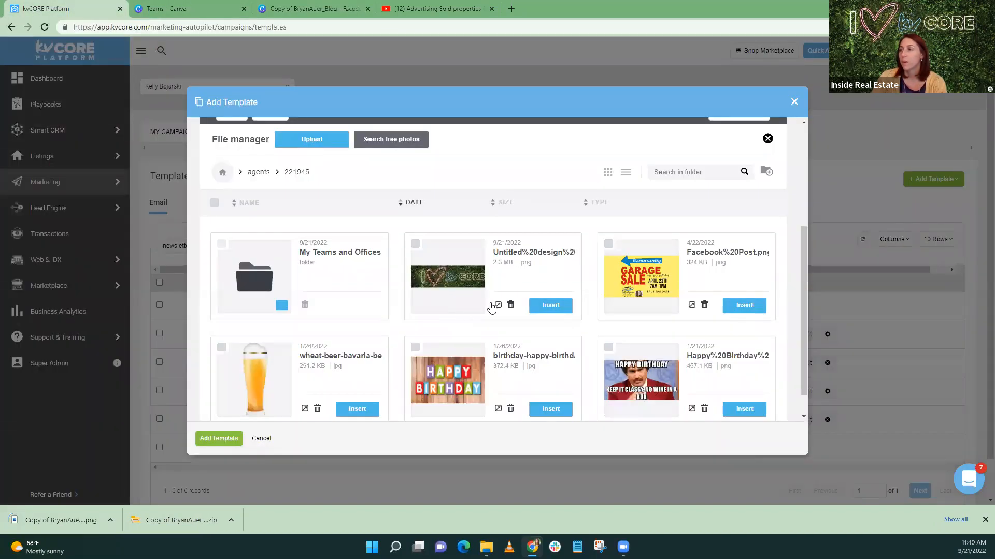
pyautogui.click(306, 142)
pyautogui.click(129, 161)
pyautogui.doubleClick(128, 163)
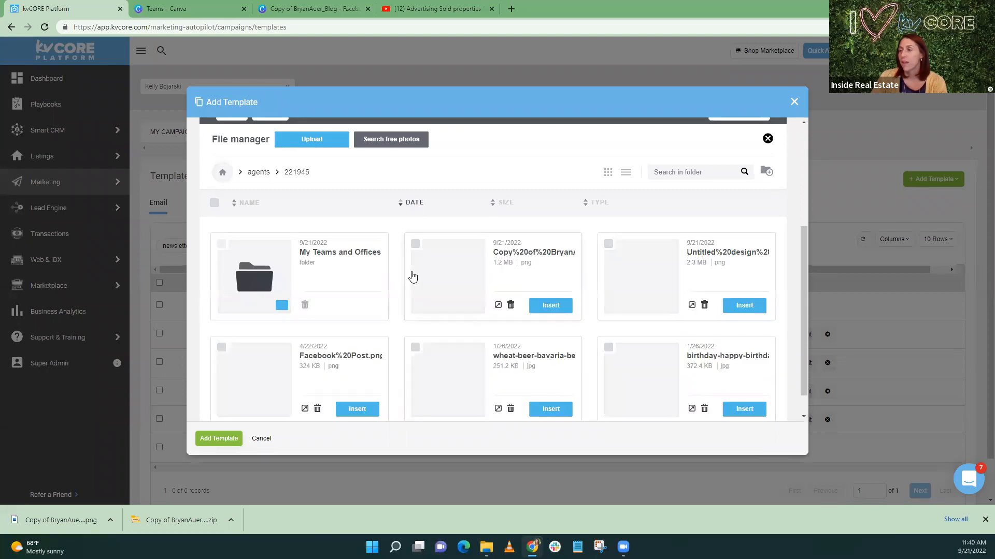
pyautogui.click(538, 306)
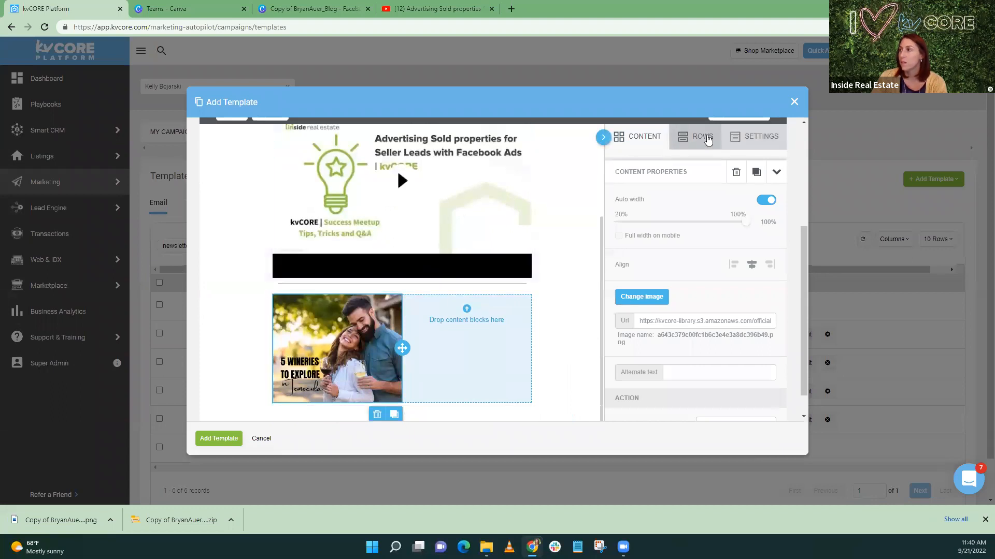
# Add a Text block in the row's second column and append "check out all the wineries" plus some filler text to its placeholder
pyautogui.click(664, 139)
pyautogui.moveTo(751, 331); pyautogui.dragTo(383, 291)
pyautogui.scroll(-1, 471, 307)
pyautogui.click(446, 305)
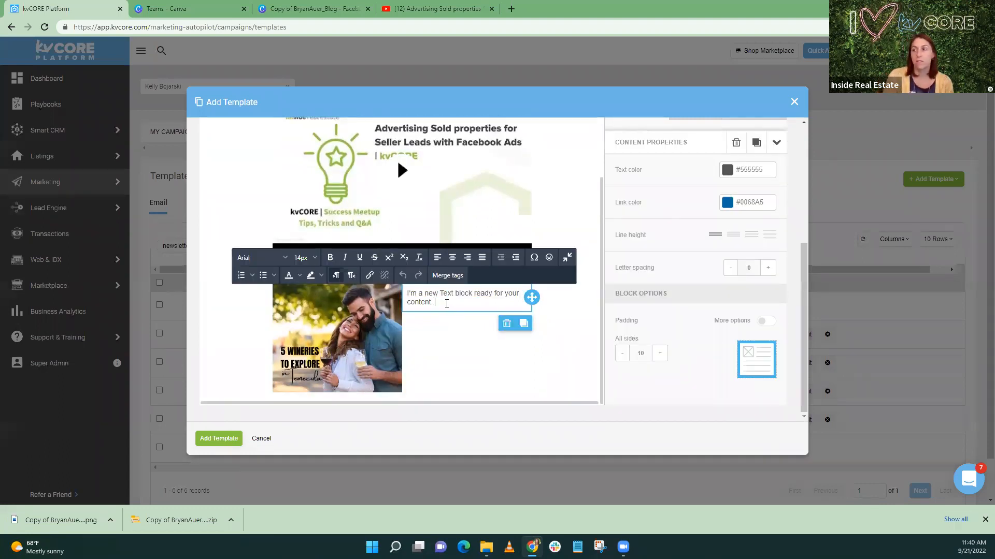
pyautogui.write('c')
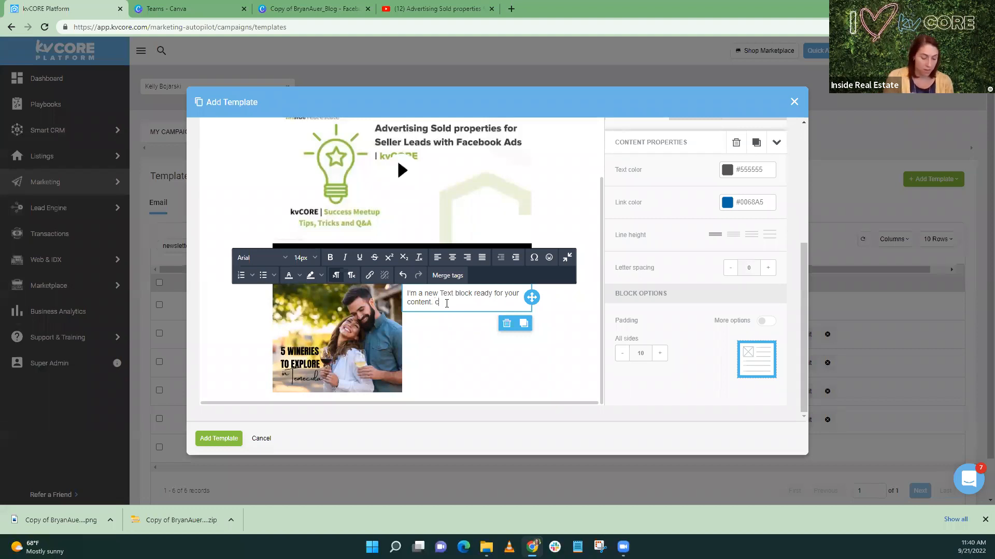
pyautogui.write('heck out all the wineri')
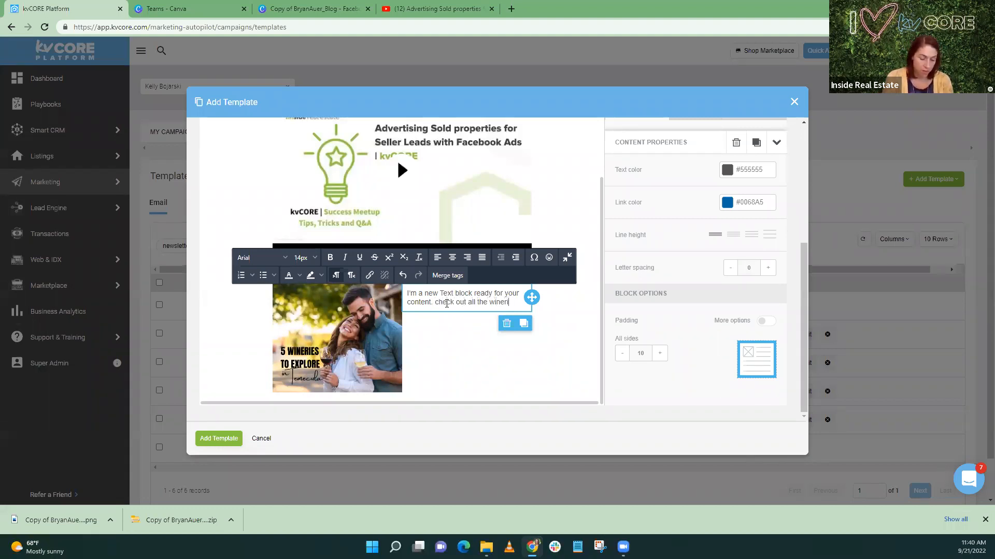
pyautogui.write('es klghrek g')
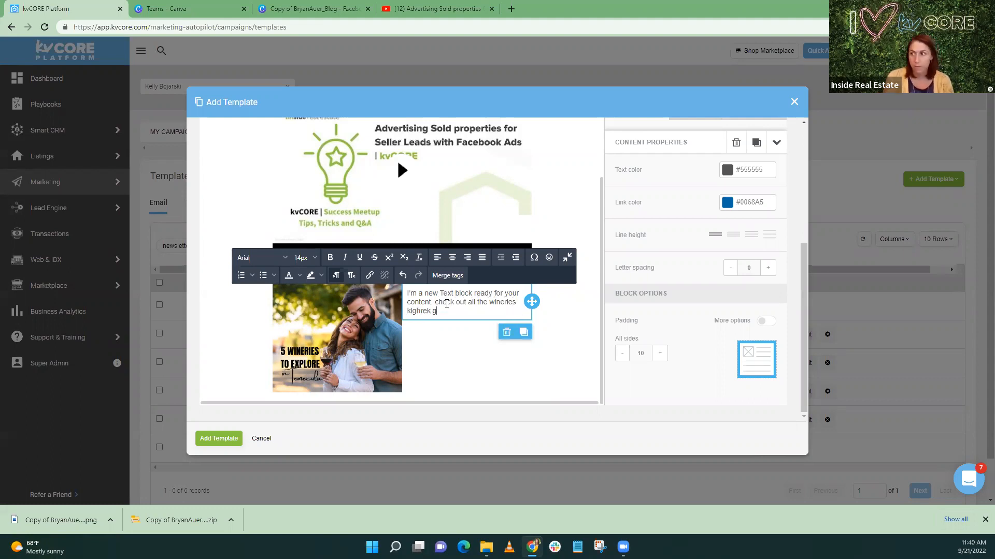
pyautogui.write('irog iore gioerg iorejg iji jgijgijioj gi')
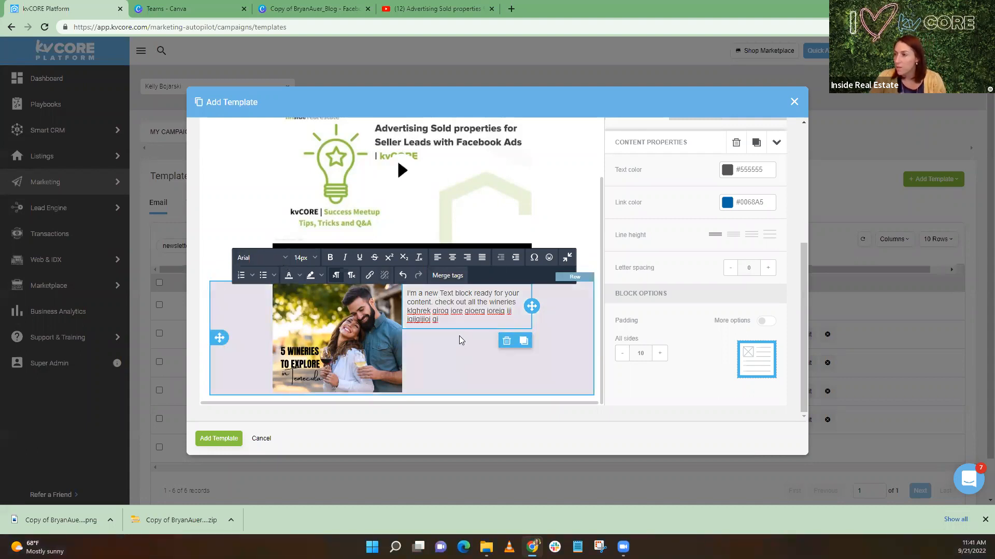
# Add a Button block beneath the text in the second column and label it "Read This Blog!"
pyautogui.click(474, 355)
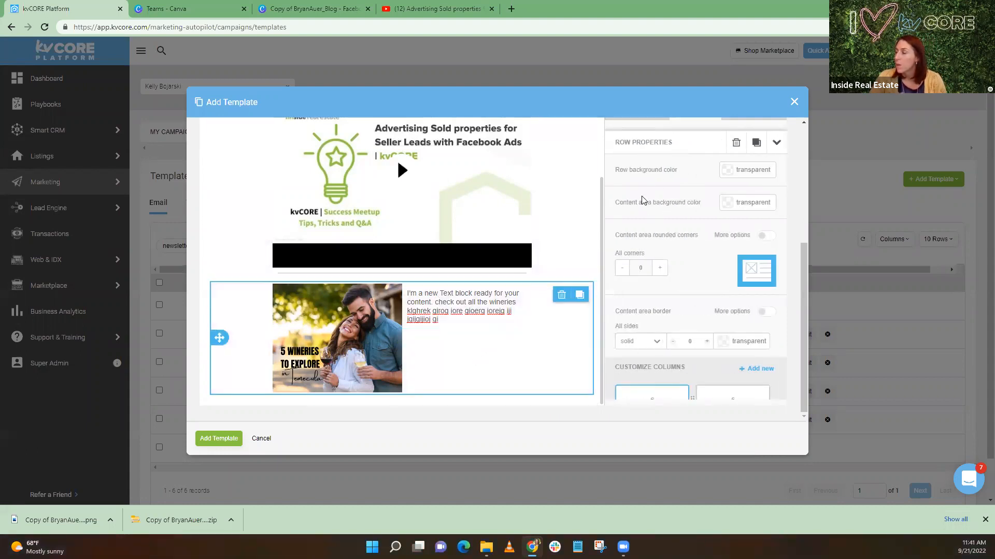
pyautogui.scroll(3, 645, 217)
pyautogui.click(629, 264)
pyautogui.scroll(-3, 628, 265)
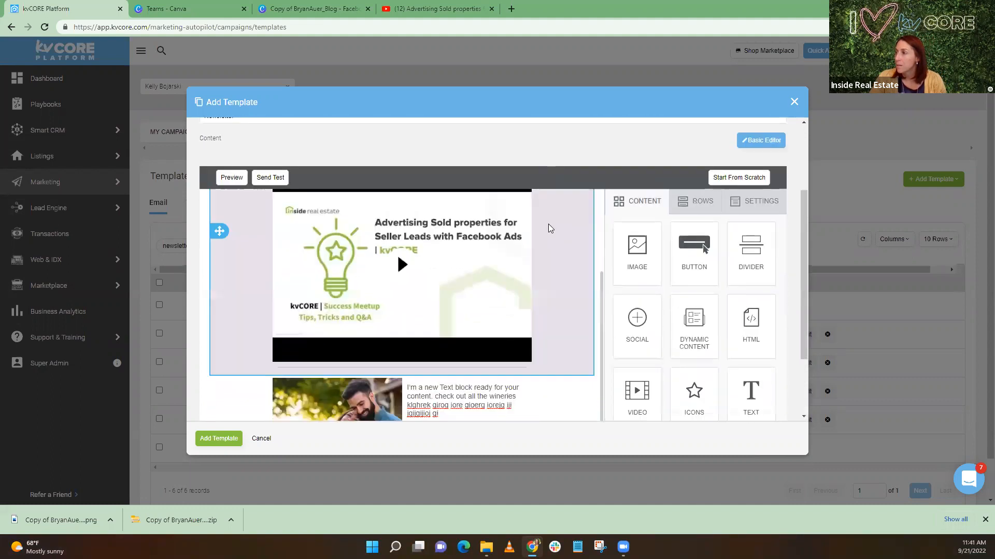
pyautogui.moveTo(694, 155)
pyautogui.mouseDown()
pyautogui.moveTo(470, 331)
pyautogui.moveTo(469, 320)
pyautogui.moveTo(469, 331)
pyautogui.mouseUp()
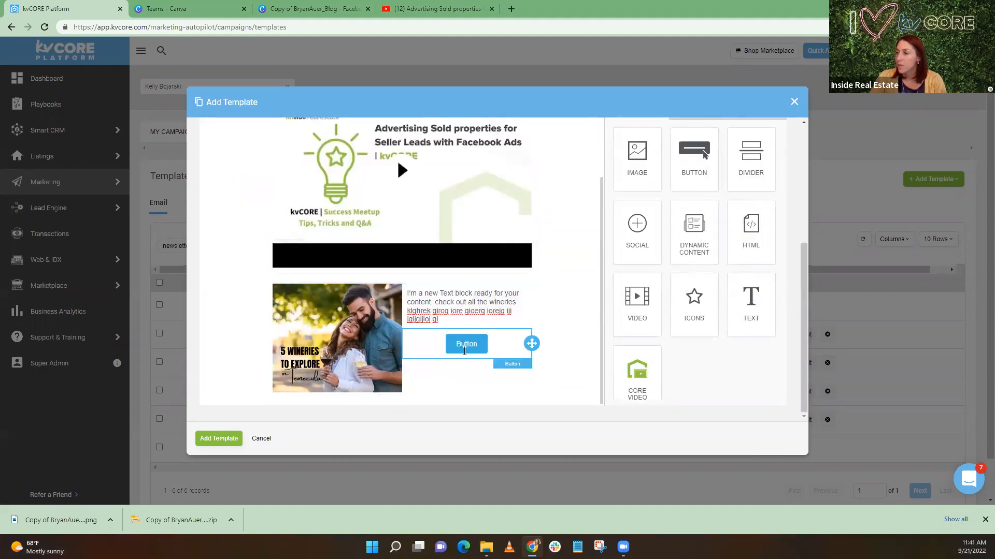
pyautogui.click(467, 344)
pyautogui.write('Read This Blog!')
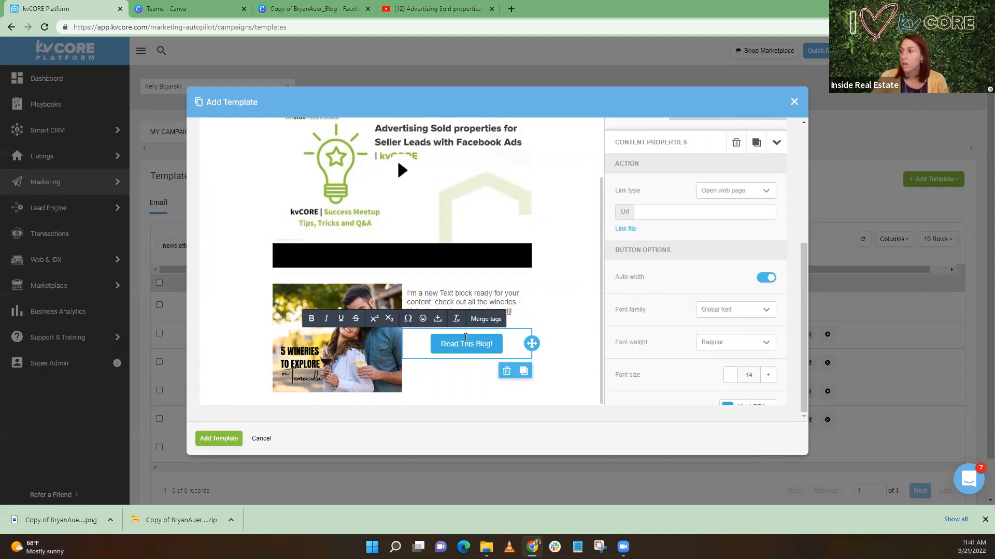
# Replace the button's label with "Explore Wineries"
pyautogui.press('BackSpace')
pyautogui.press('BackSpace')
pyautogui.press('BackSpace')
pyautogui.press('BackSpace')
pyautogui.press('BackSpace')
pyautogui.press('BackSpace')
pyautogui.press('BackSpace')
pyautogui.press('BackSpace')
pyautogui.press('BackSpace')
pyautogui.press('BackSpace')
pyautogui.press('BackSpace')
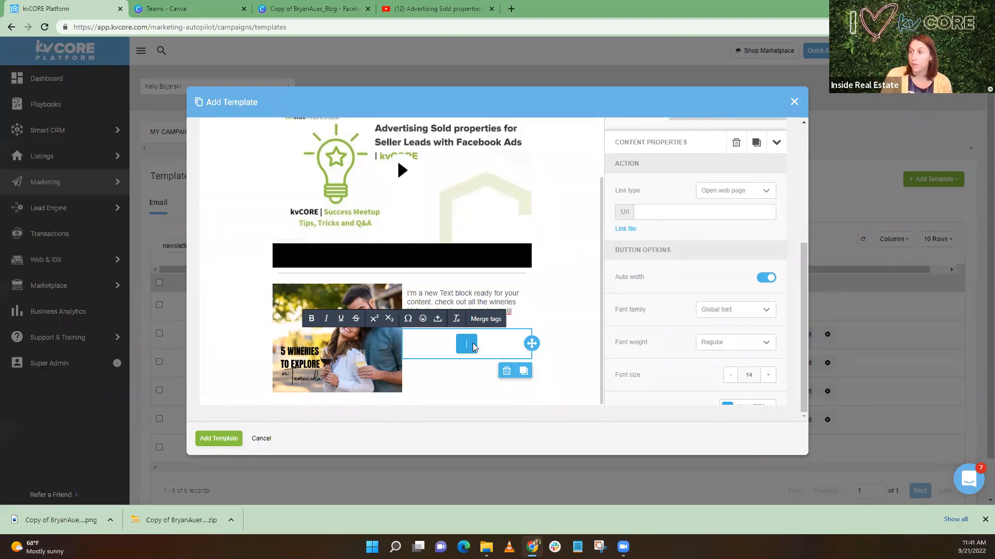
pyautogui.write('Explore Wineries')
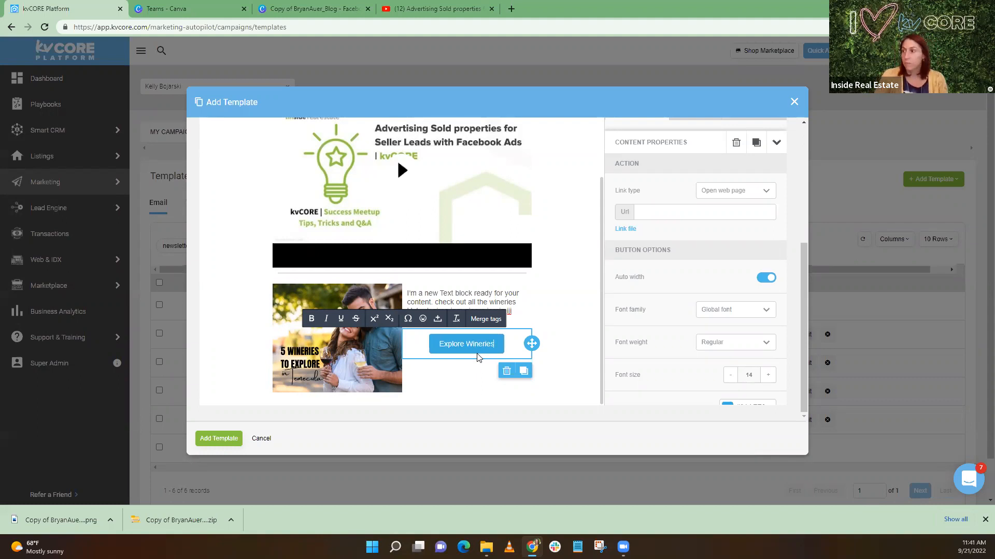
# Check the Explore Wineries button's link settings, including the URL field for opening a web page
pyautogui.click(617, 188)
pyautogui.click(664, 209)
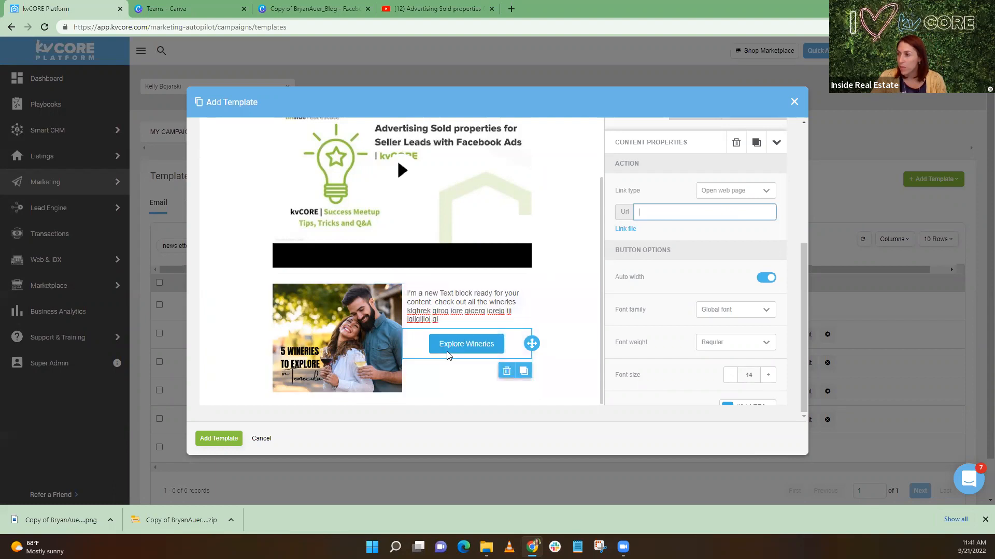
pyautogui.click(459, 346)
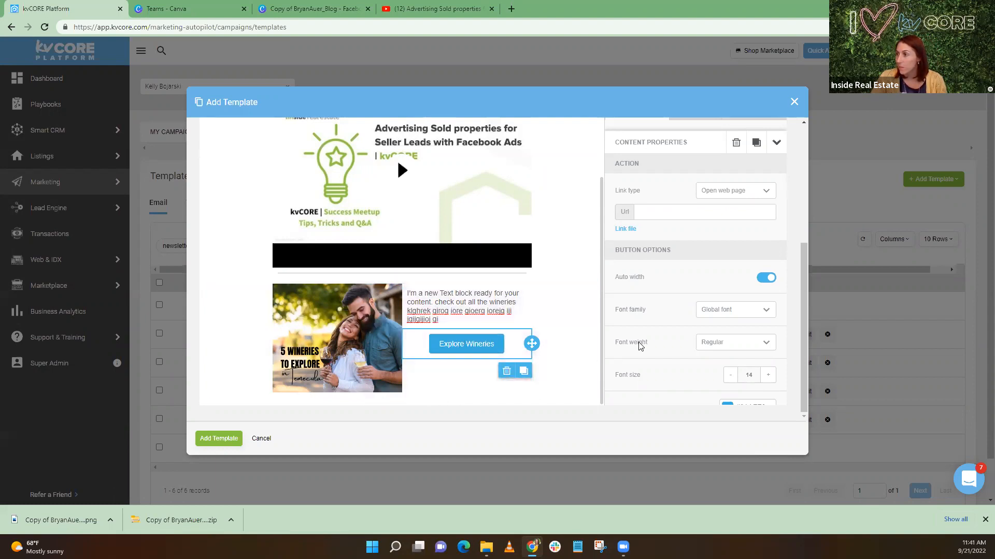
# Try a top content padding of 0 on the button and restore it to 5
pyautogui.scroll(-10, 705, 315)
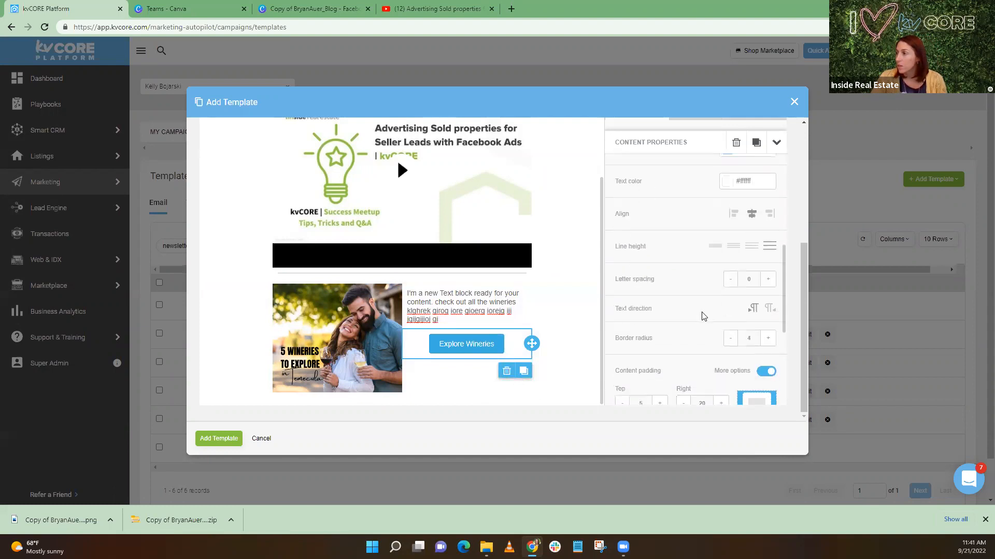
pyautogui.click(623, 302)
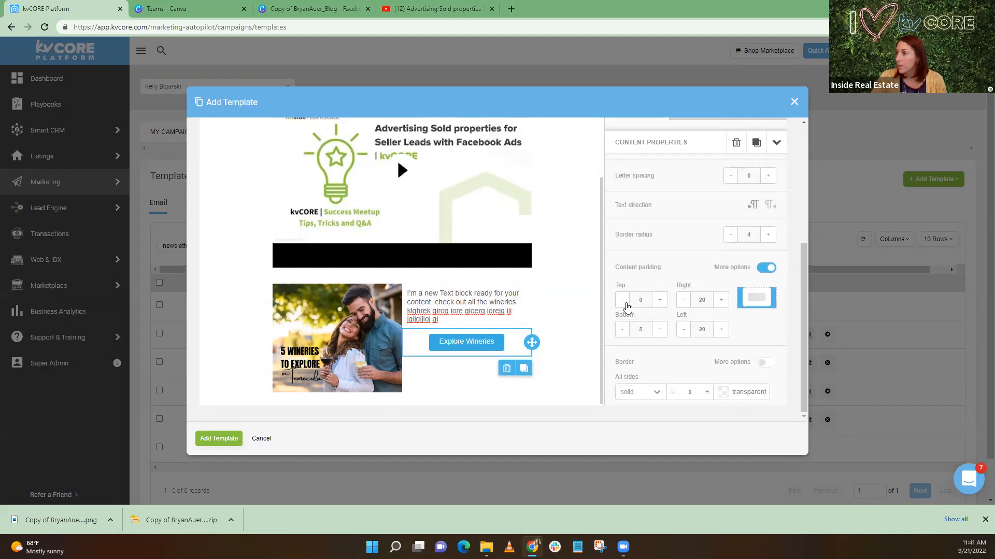
pyautogui.click(659, 301)
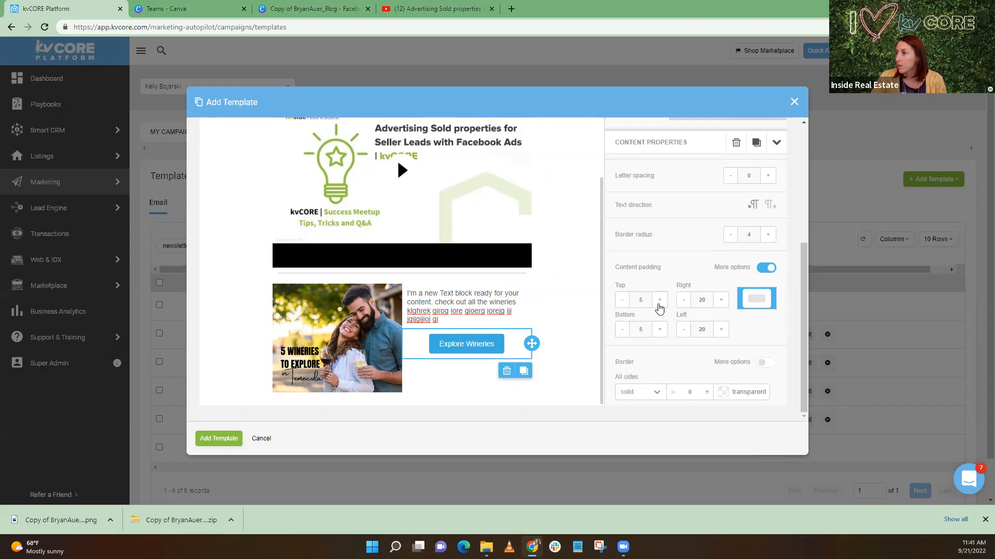
pyautogui.scroll(1, 659, 307)
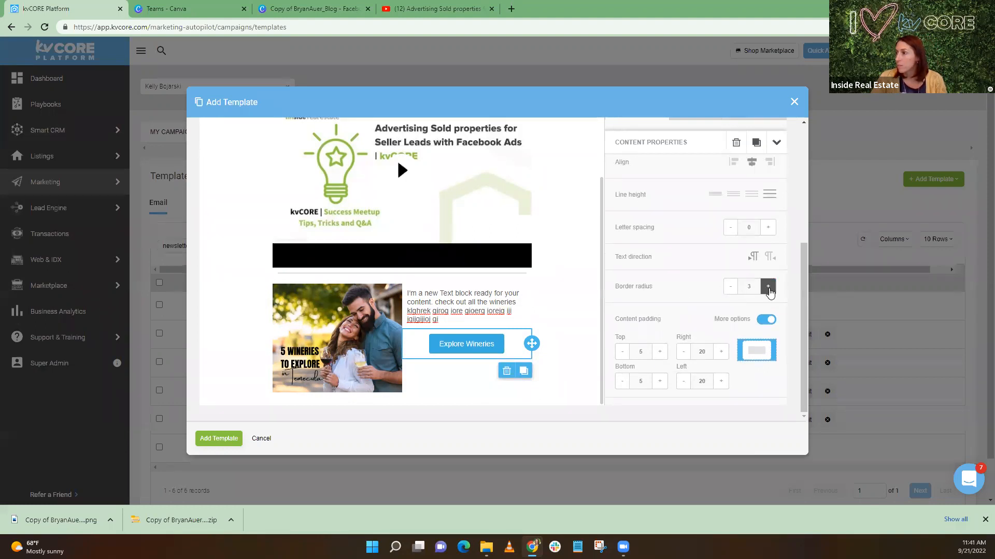
pyautogui.scroll(3, 705, 278)
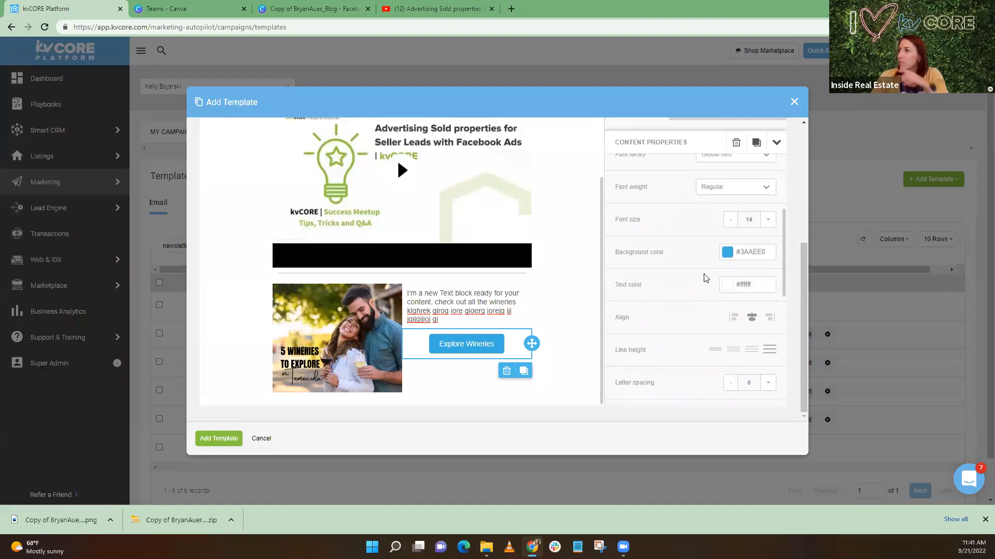
# Set the Explore Wineries button's block padding to 45 on all sides
pyautogui.scroll(2, 697, 284)
pyautogui.scroll(-1, 696, 285)
pyautogui.scroll(1, 697, 285)
pyautogui.scroll(-9, 697, 284)
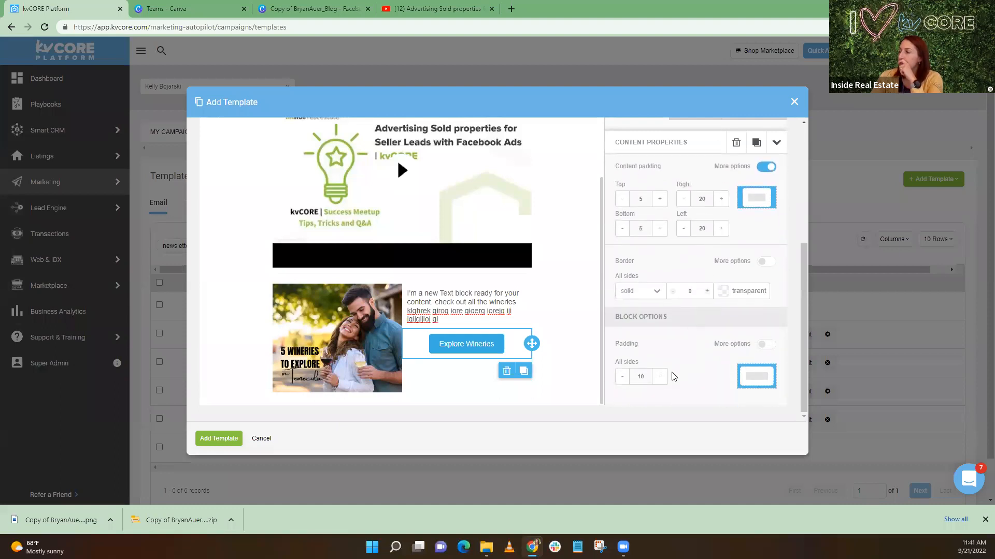
pyautogui.click(659, 377)
pyautogui.click(660, 377)
pyautogui.click(659, 376)
pyautogui.click(660, 377)
pyautogui.click(659, 377)
pyautogui.click(659, 376)
pyautogui.click(659, 377)
pyautogui.scroll(-1, 518, 332)
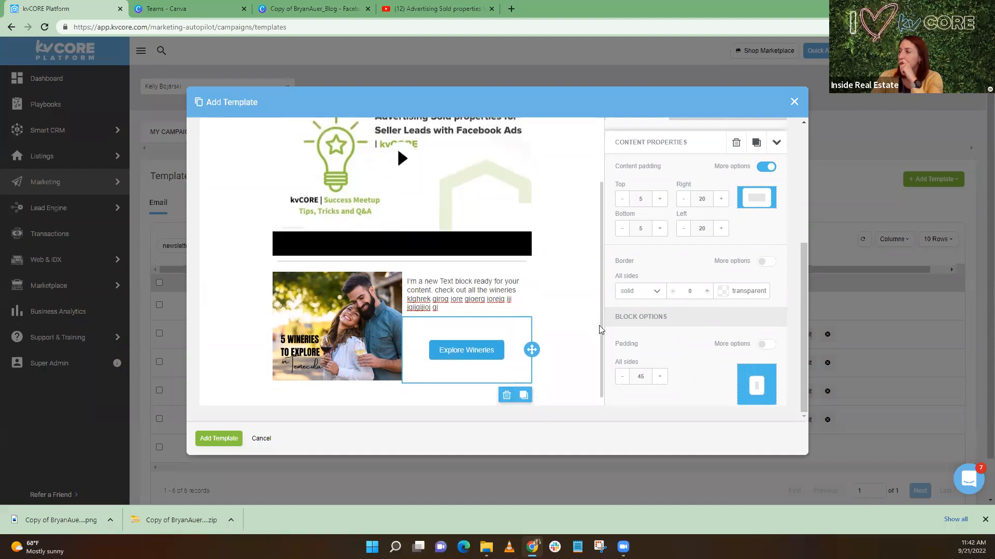
# Add a one-column row beneath the wineries row and place a Divider block in it
pyautogui.click(277, 352)
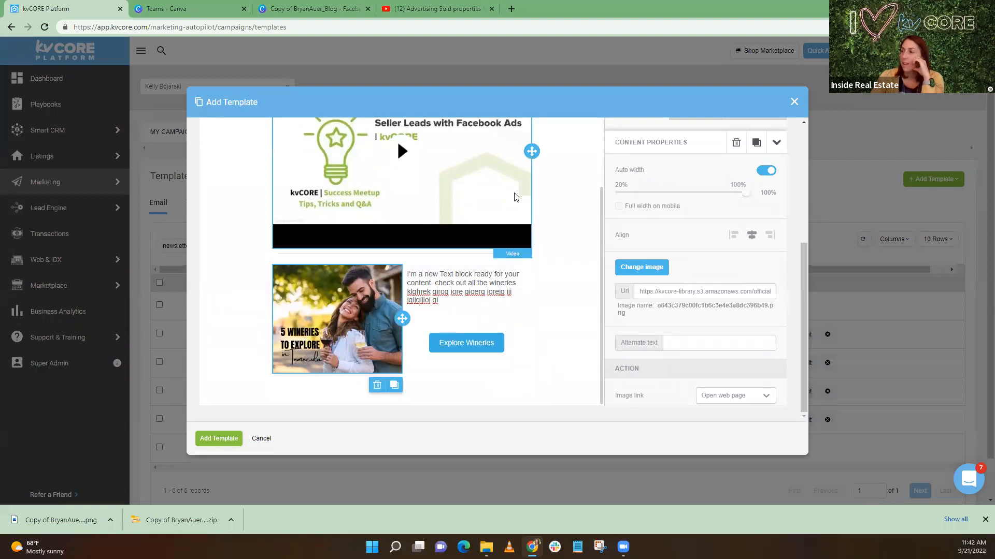
pyautogui.scroll(5, 527, 261)
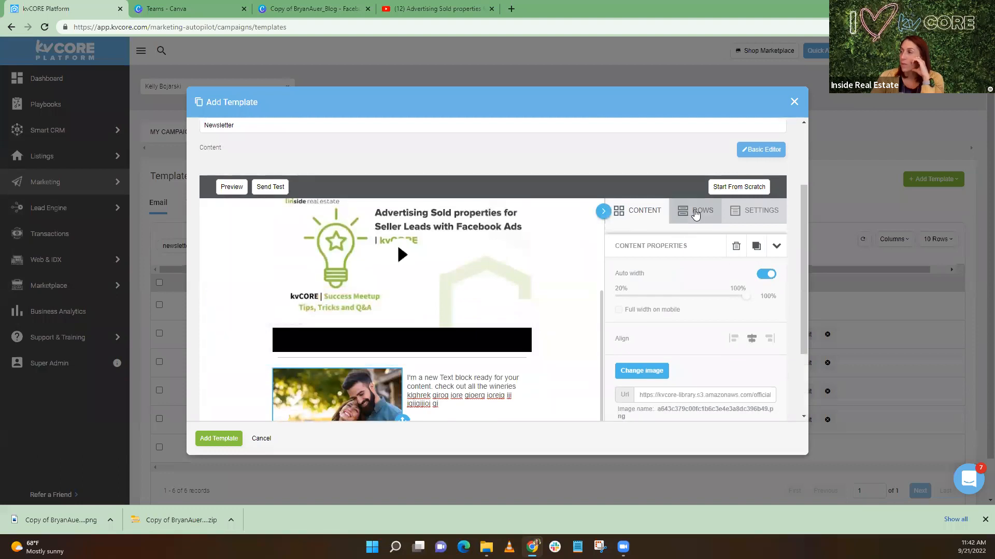
pyautogui.click(695, 213)
pyautogui.scroll(-3, 678, 207)
pyautogui.moveTo(679, 151); pyautogui.dragTo(374, 379)
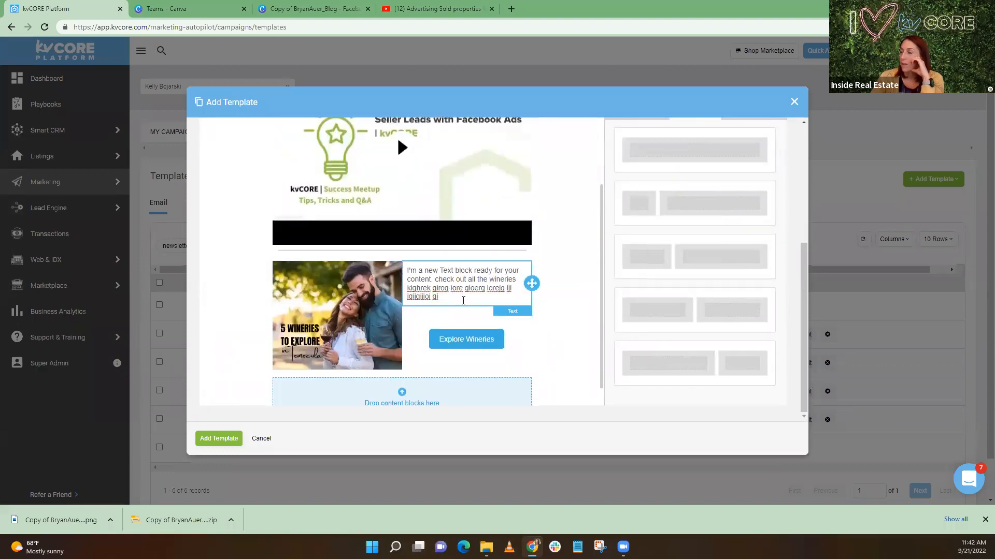
pyautogui.scroll(-1, 463, 300)
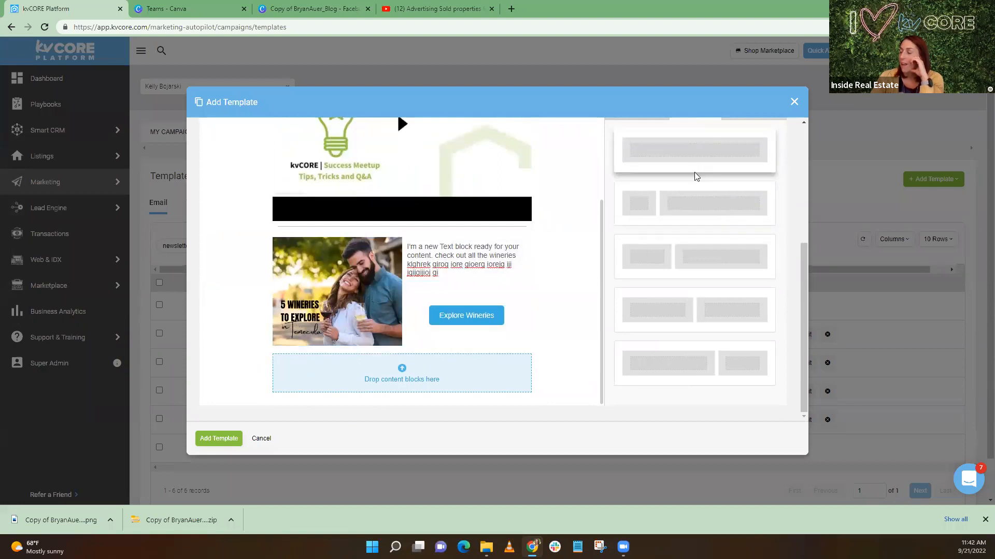
pyautogui.scroll(2, 658, 197)
pyautogui.click(644, 169)
pyautogui.moveTo(637, 267); pyautogui.dragTo(386, 414)
pyautogui.scroll(-2, 454, 340)
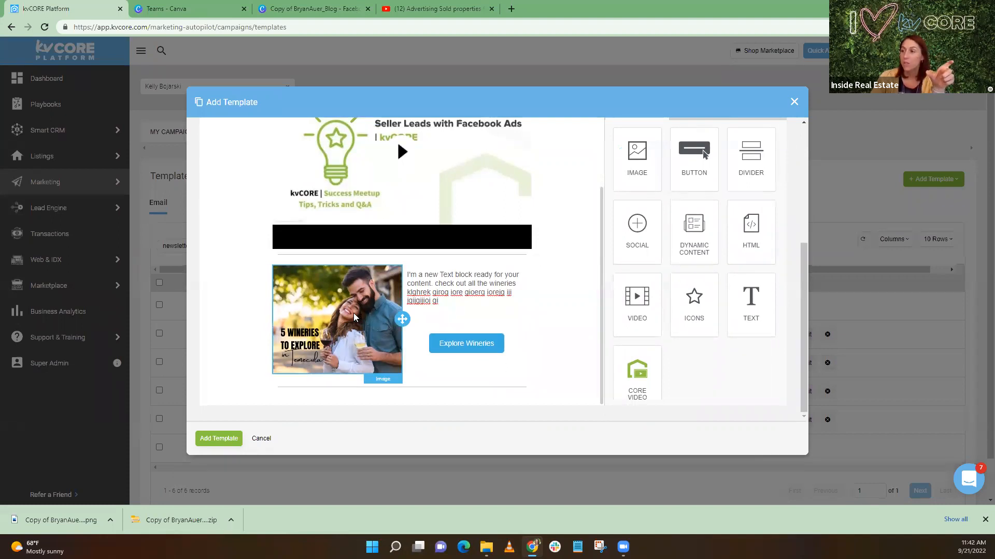
# Add a row with two equal columns beneath the new divider
pyautogui.scroll(2, 353, 313)
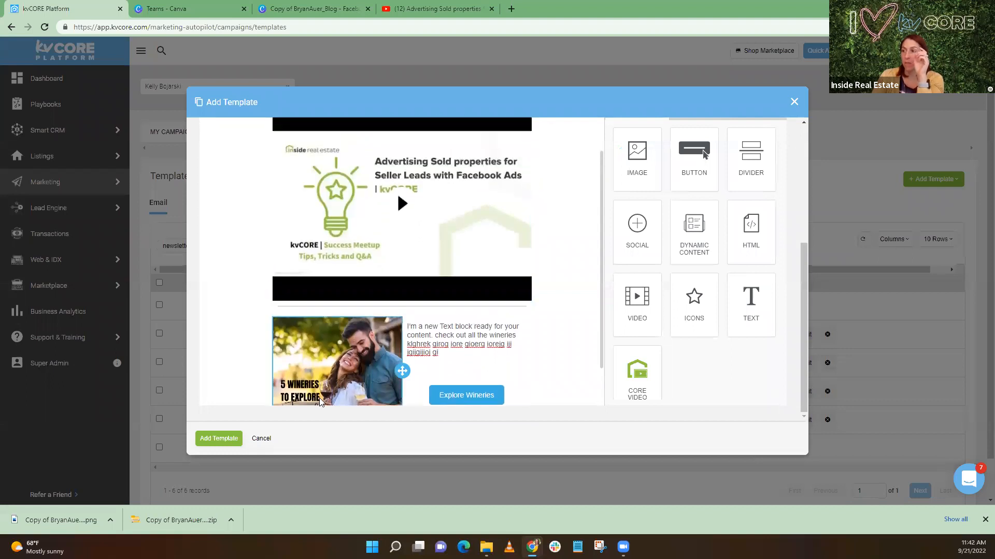
pyautogui.scroll(-2, 456, 342)
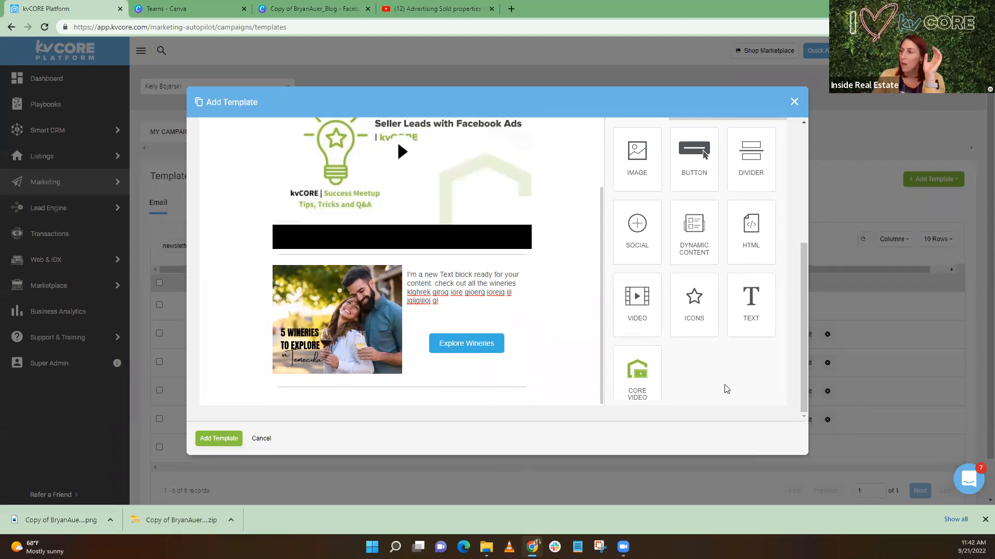
pyautogui.scroll(2, 689, 187)
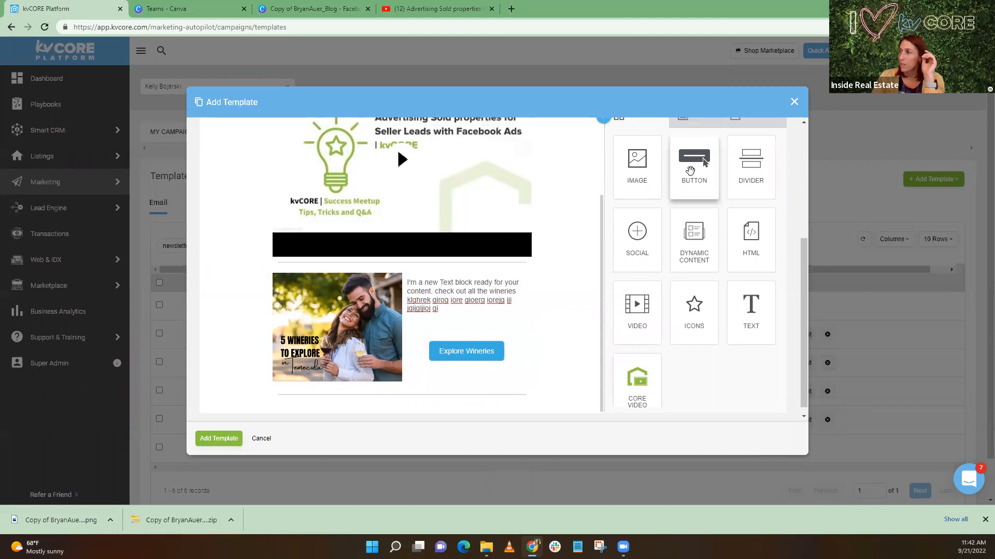
pyautogui.click(695, 169)
pyautogui.scroll(-2, 548, 189)
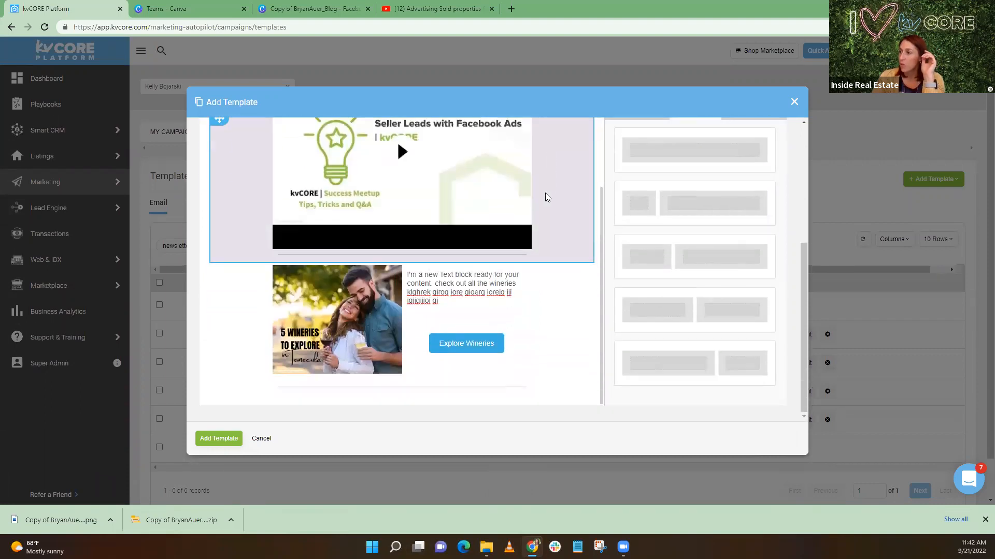
pyautogui.moveTo(706, 306); pyautogui.dragTo(430, 396)
pyautogui.scroll(-1, 445, 298)
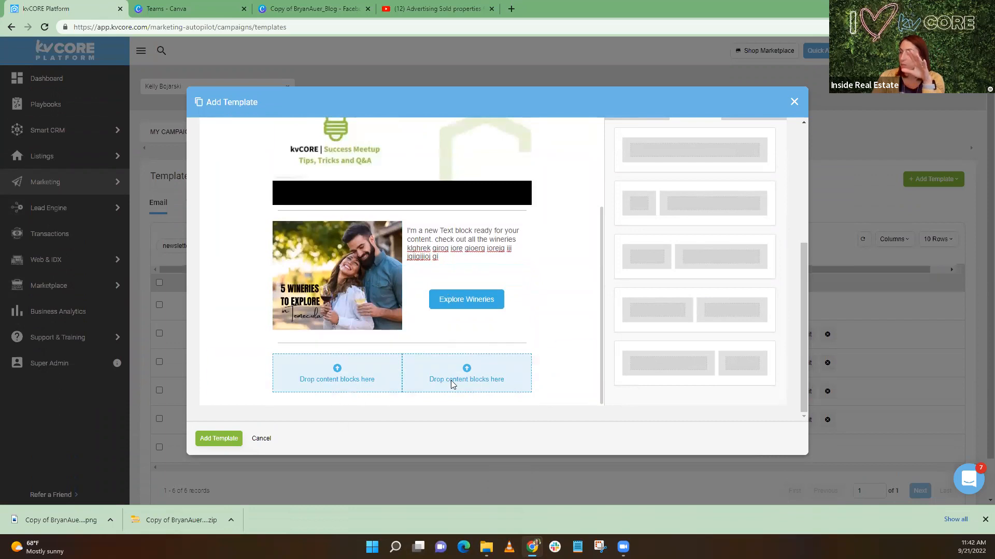
# Place an Image block in the new row's second column and a Text block in its first column
pyautogui.scroll(1, 627, 228)
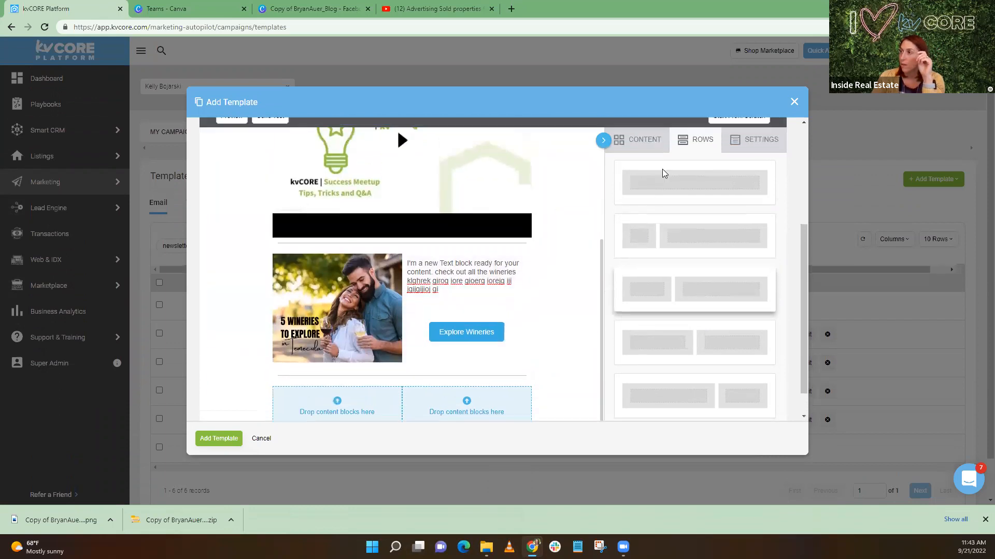
pyautogui.click(640, 159)
pyautogui.scroll(-1, 589, 195)
pyautogui.moveTo(637, 158); pyautogui.dragTo(474, 362)
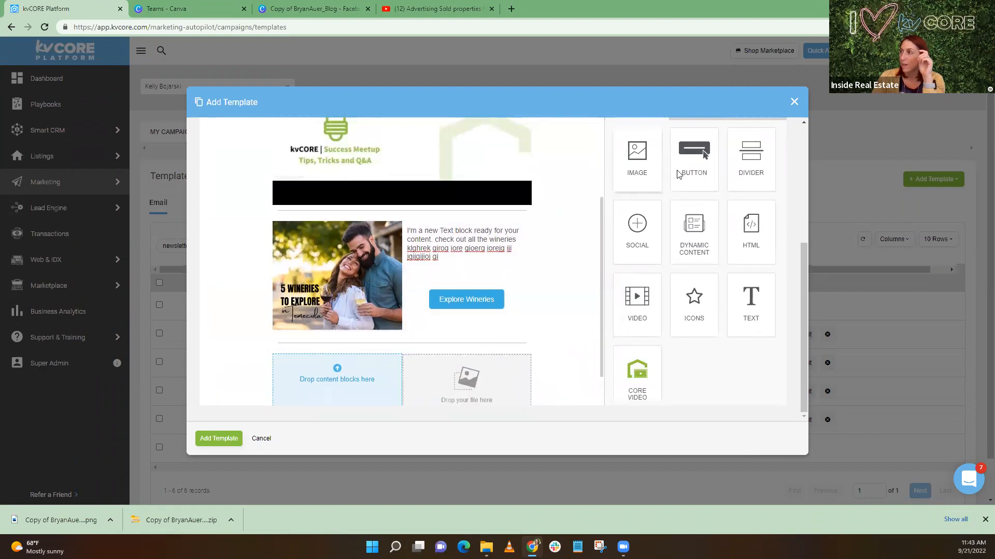
pyautogui.moveTo(757, 313); pyautogui.dragTo(378, 396)
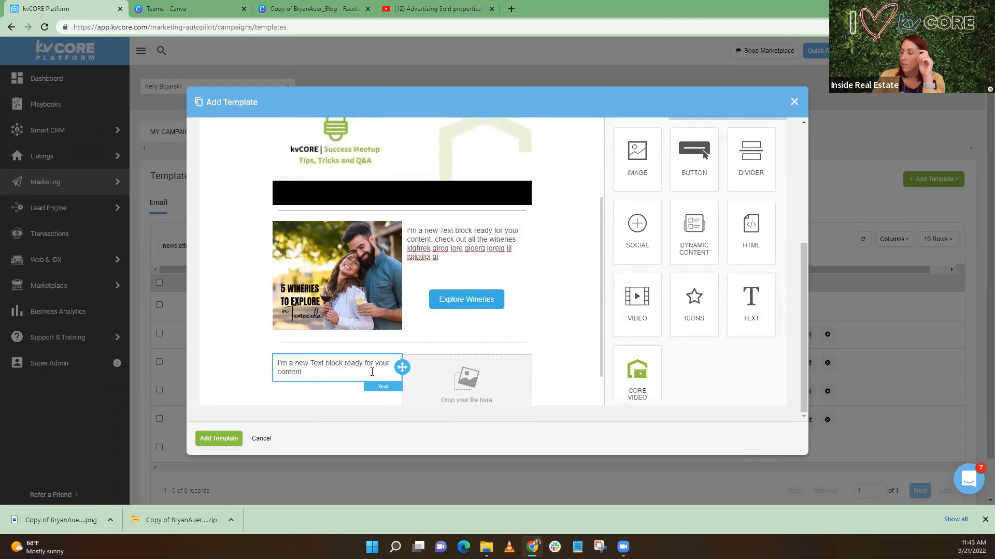
# Switch to Canva, find the "Visalia Almost a Certified Autism Destination" blog design among the team designs and make a copy of it
pyautogui.click(176, 6)
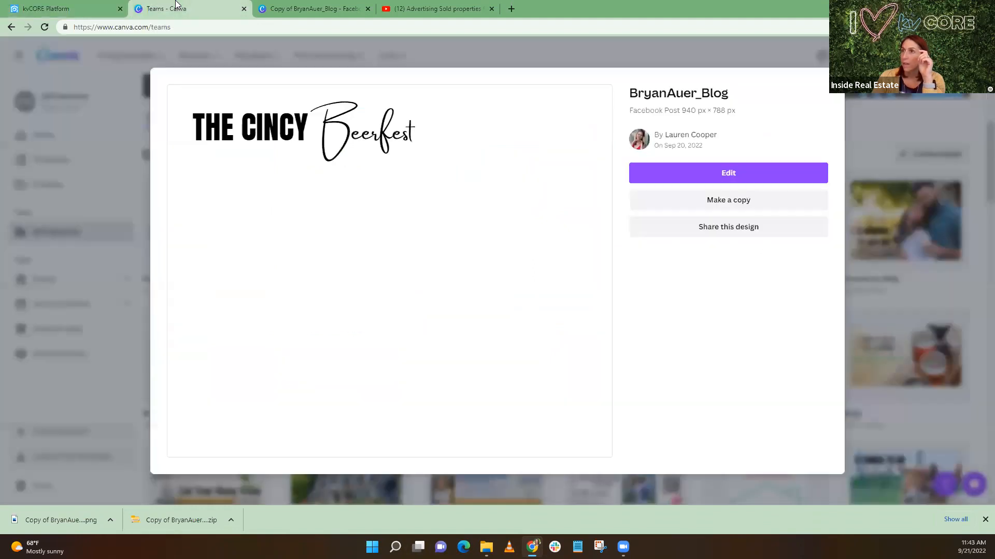
pyautogui.press('Escape')
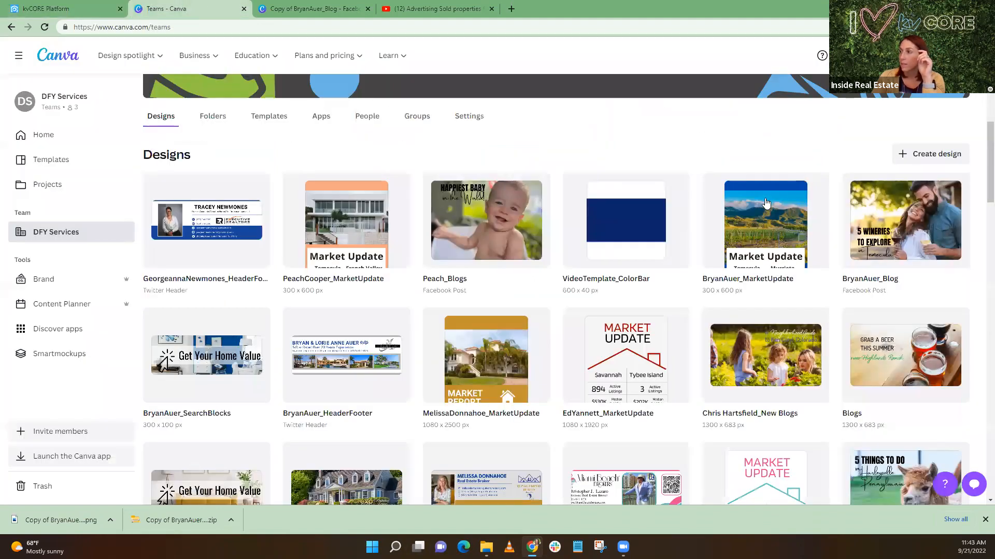
pyautogui.scroll(-3, 576, 283)
pyautogui.scroll(-7, 576, 283)
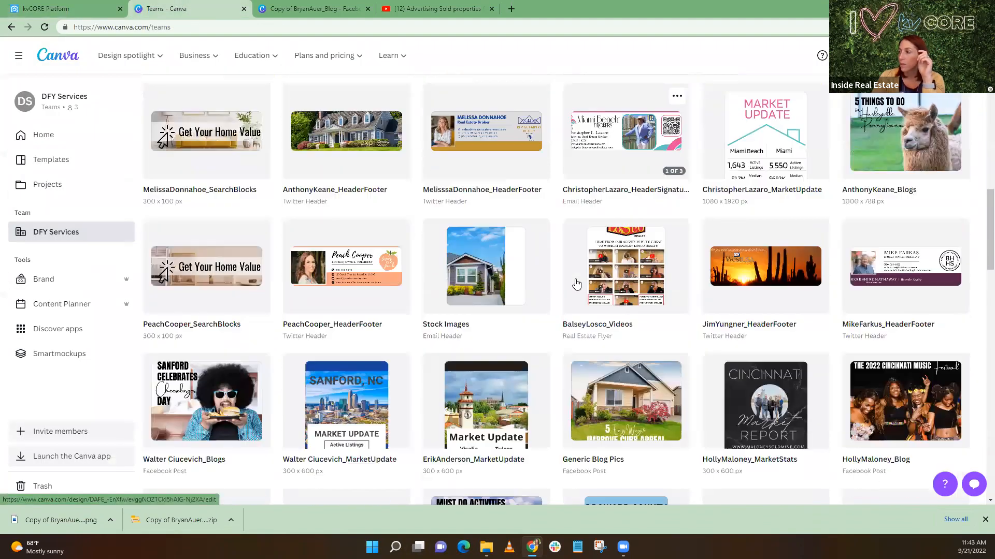
pyautogui.scroll(-3, 489, 281)
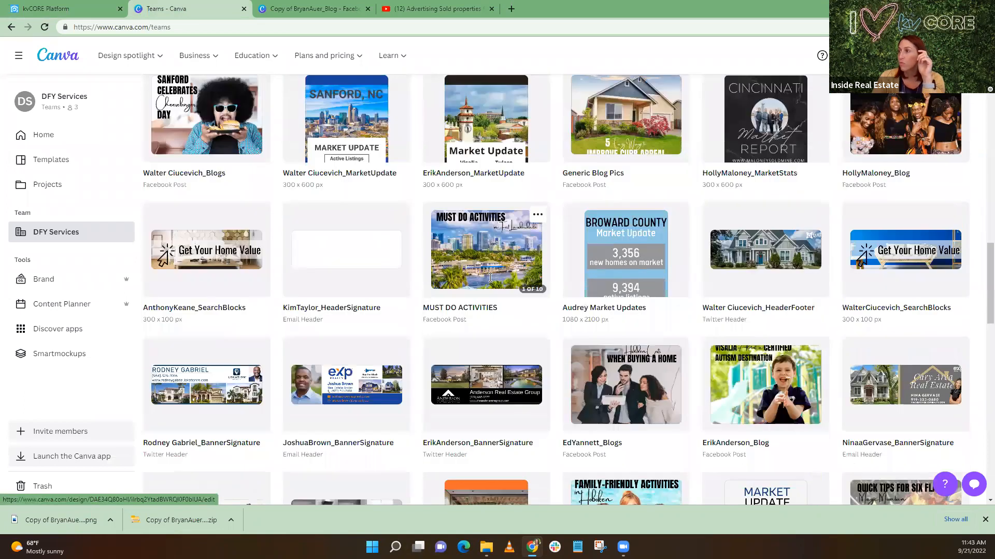
pyautogui.scroll(1, 489, 282)
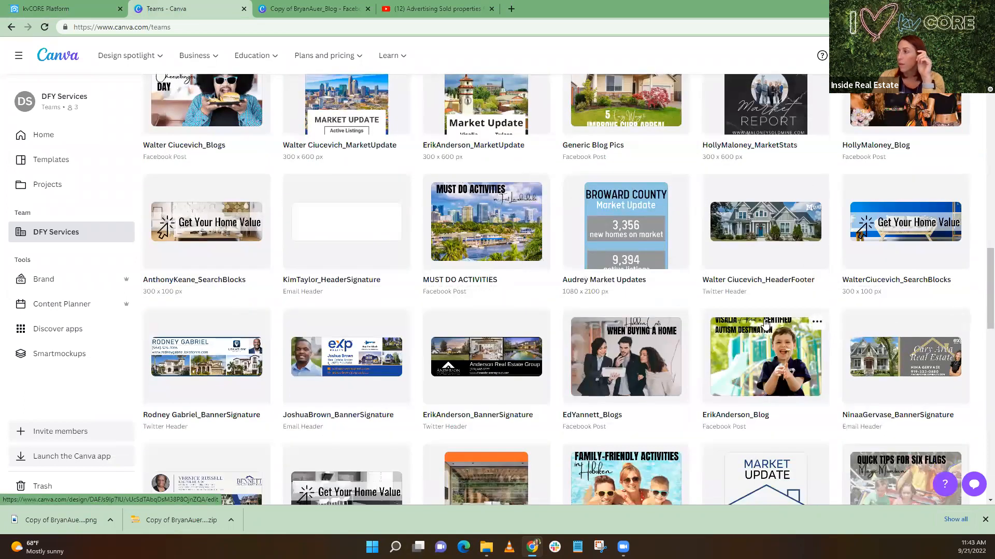
pyautogui.scroll(-1, 750, 335)
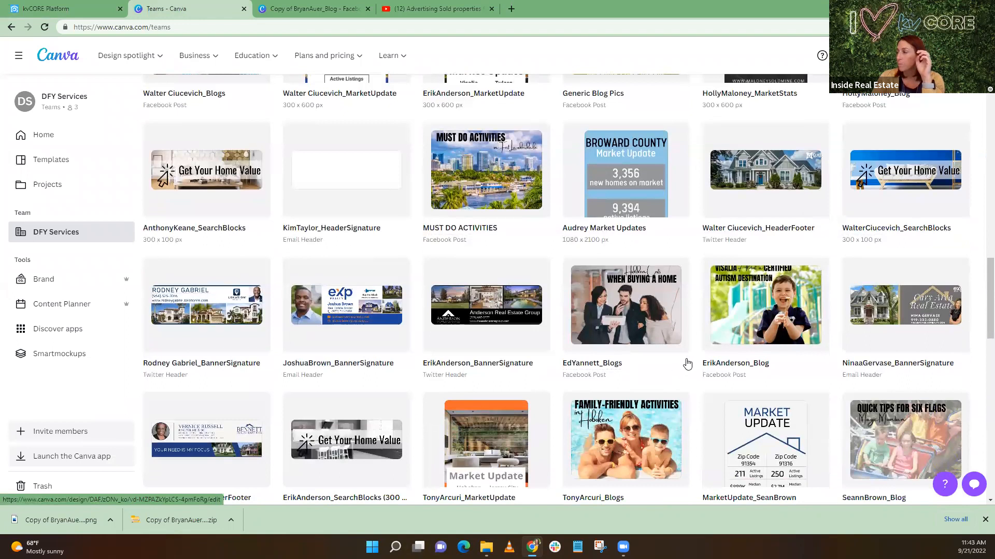
pyautogui.click(781, 306)
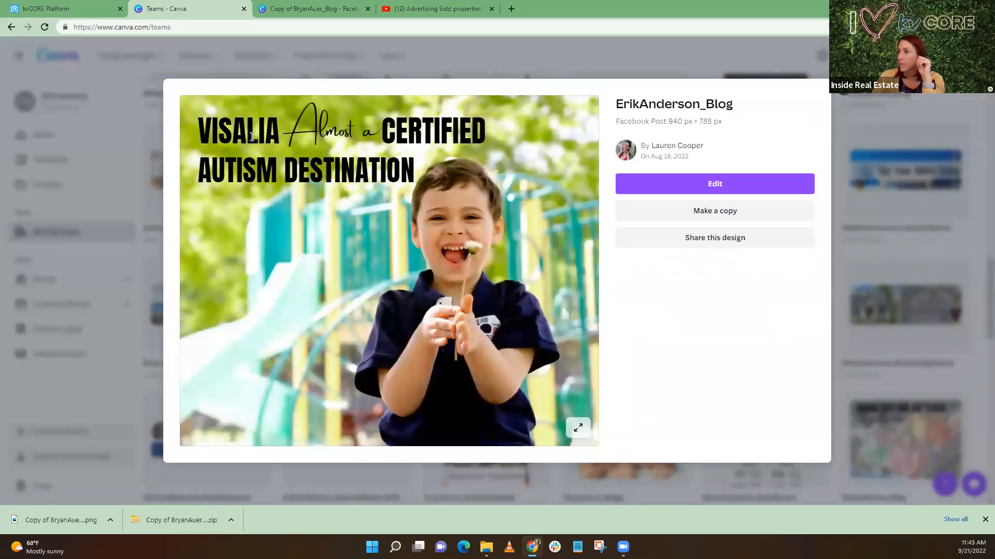
pyautogui.click(698, 211)
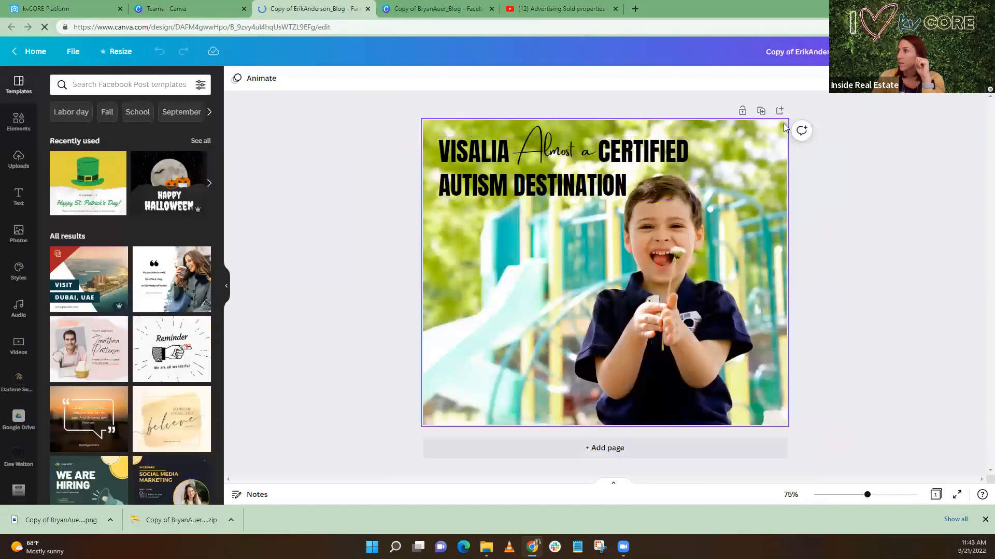
# Download the copied Visalia blog design as a PNG
pyautogui.click(964, 51)
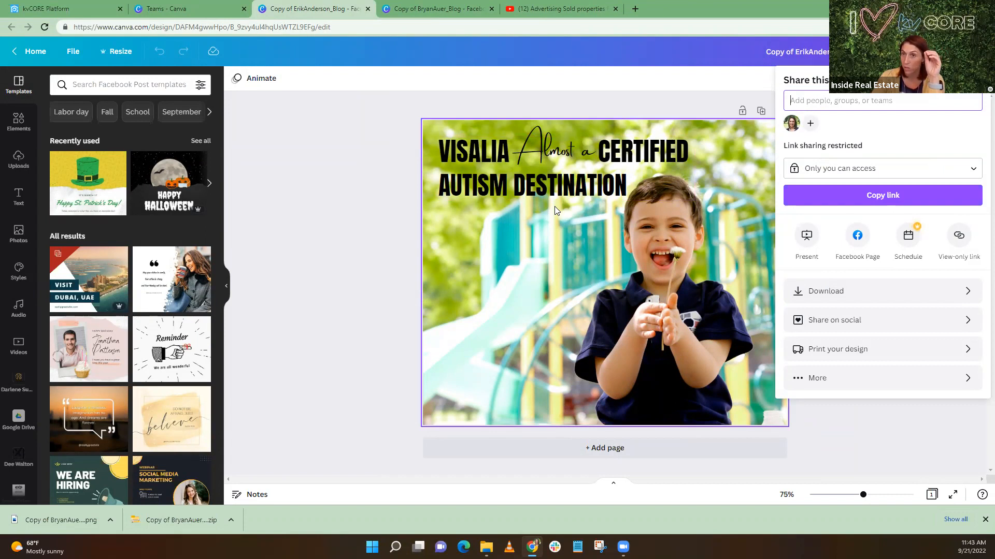
pyautogui.click(807, 294)
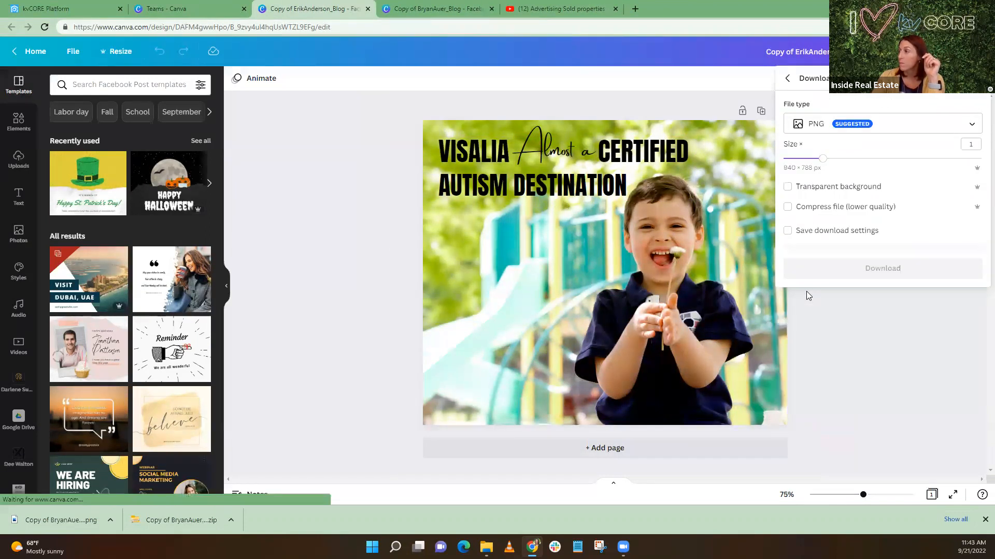
pyautogui.click(825, 273)
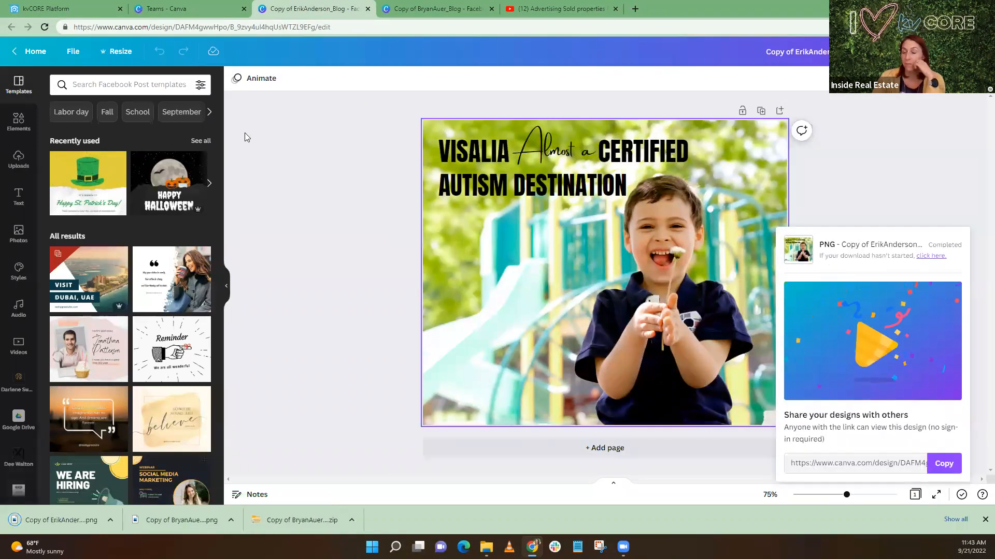
# Switch to kvCORE, upload the downloaded Visalia blog PNG and insert it into the second column's empty image block
pyautogui.click(62, 9)
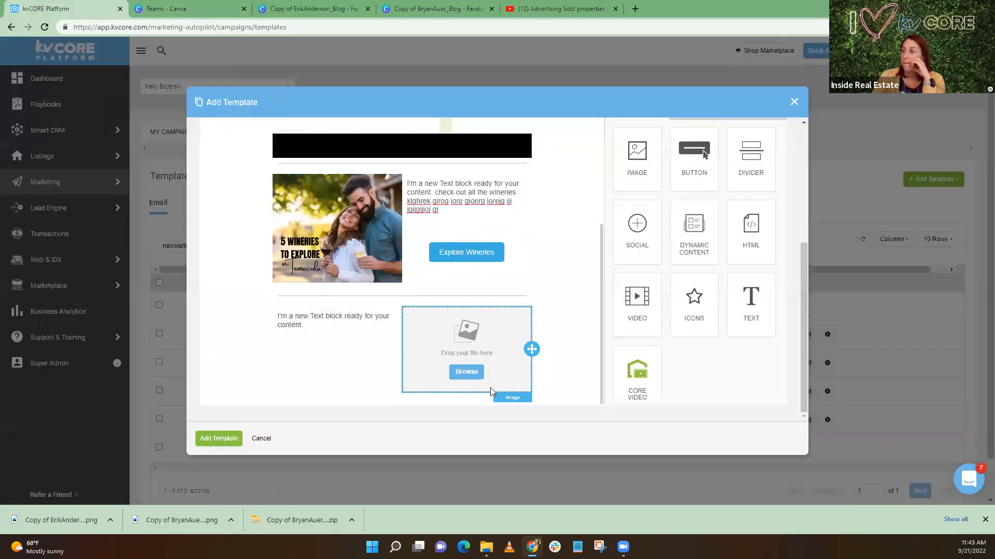
pyautogui.click(466, 373)
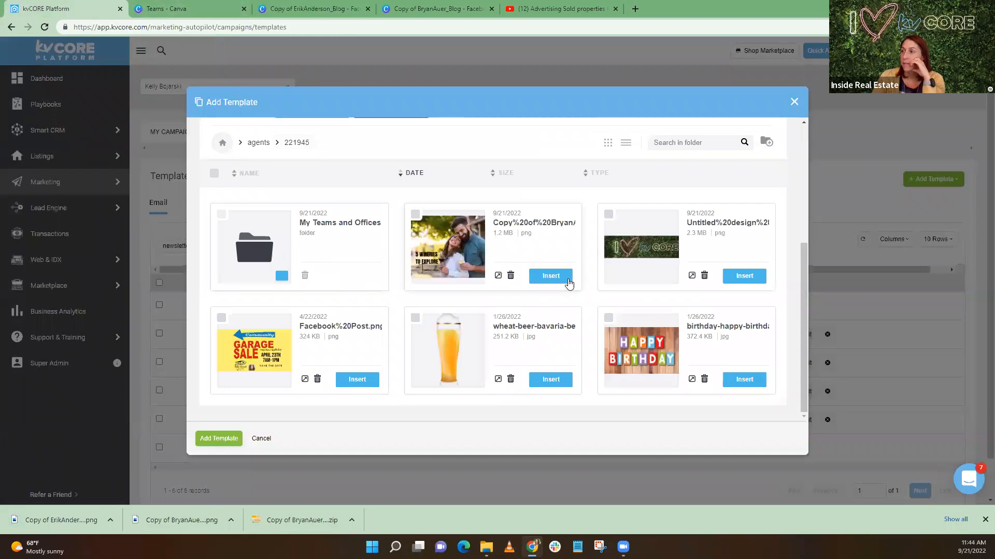
pyautogui.scroll(4, 284, 187)
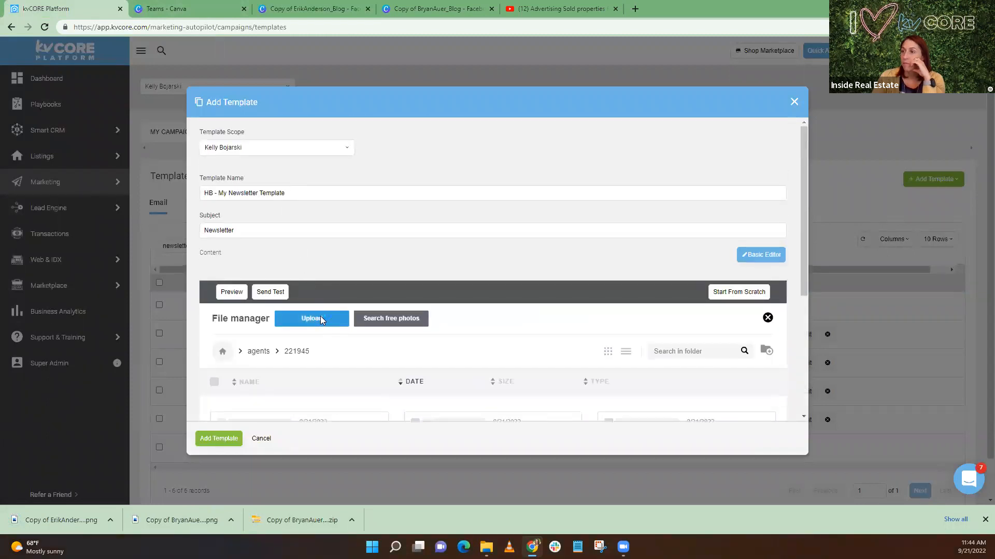
pyautogui.scroll(-3, 321, 200)
pyautogui.click(311, 163)
pyautogui.click(154, 160)
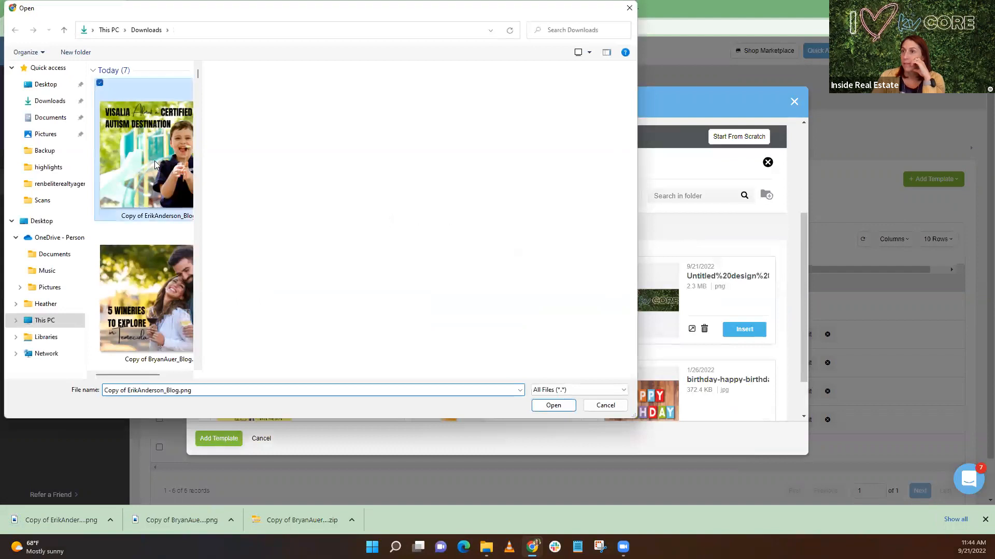
pyautogui.click(552, 405)
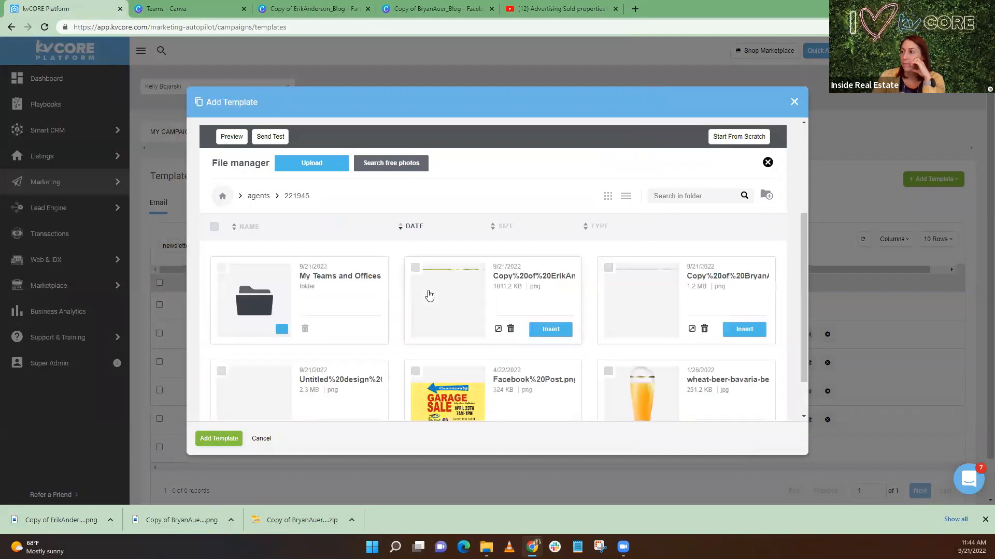
pyautogui.click(550, 329)
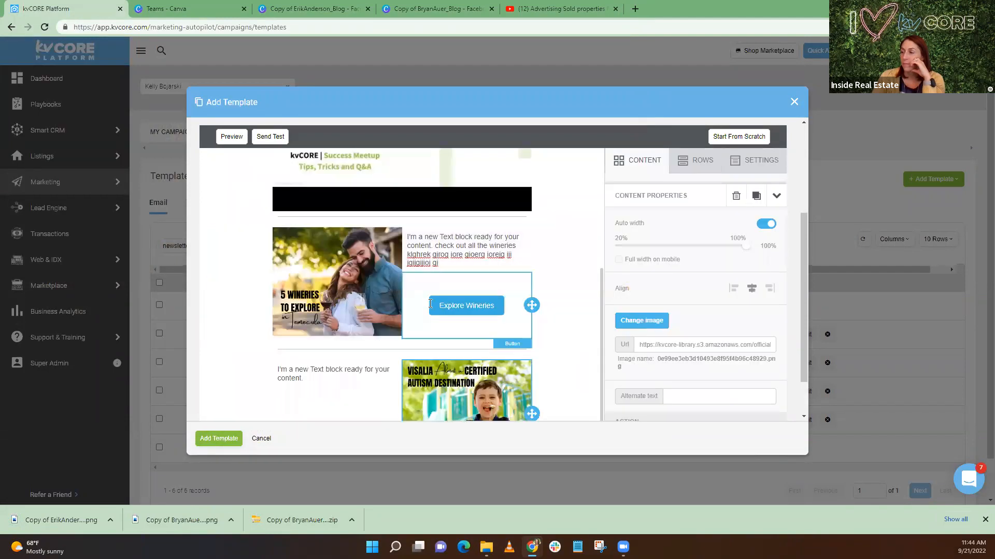
# Duplicate the Explore Wineries button and move the copy beneath the text block in the Visalia row's first column
pyautogui.scroll(-1, 319, 339)
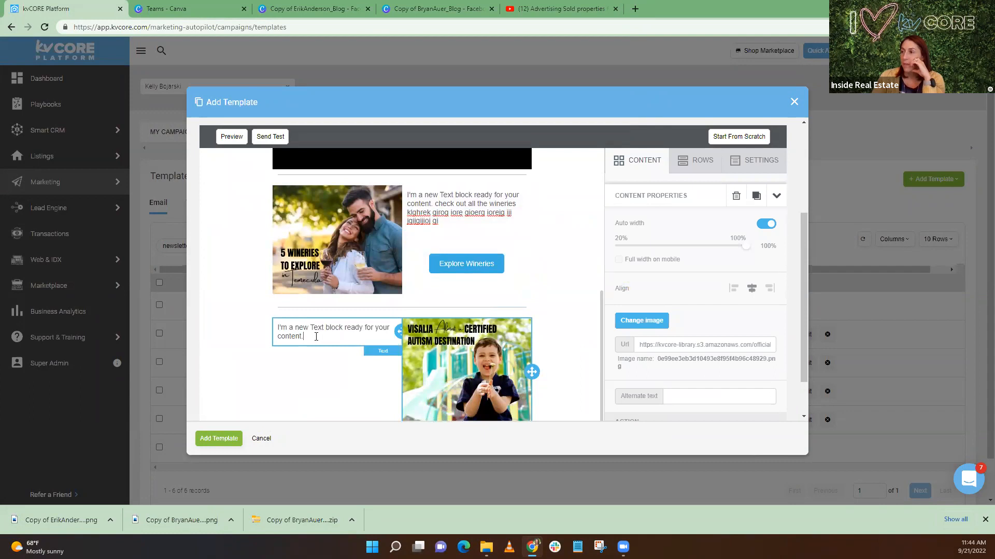
pyautogui.click(316, 337)
pyautogui.scroll(-1, 337, 362)
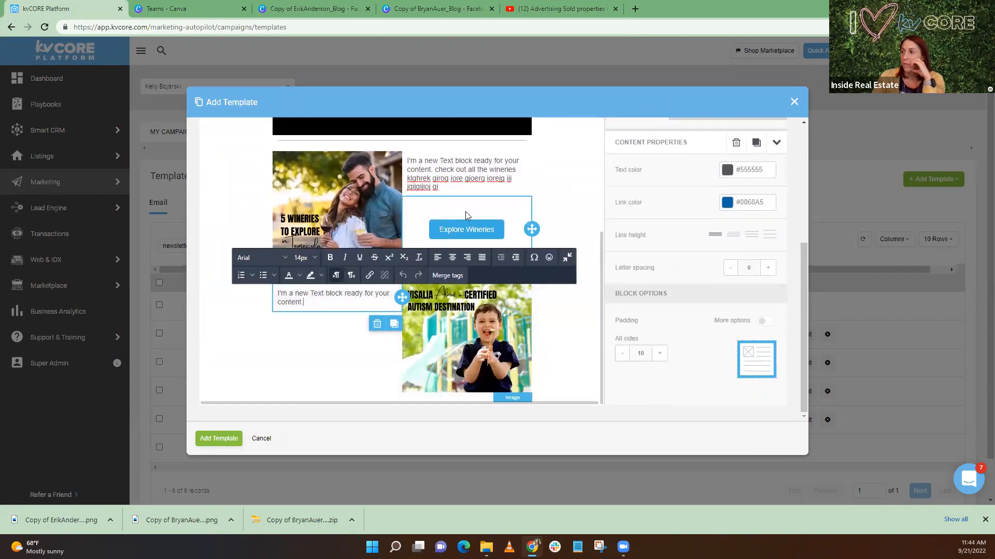
pyautogui.click(469, 222)
pyautogui.click(523, 275)
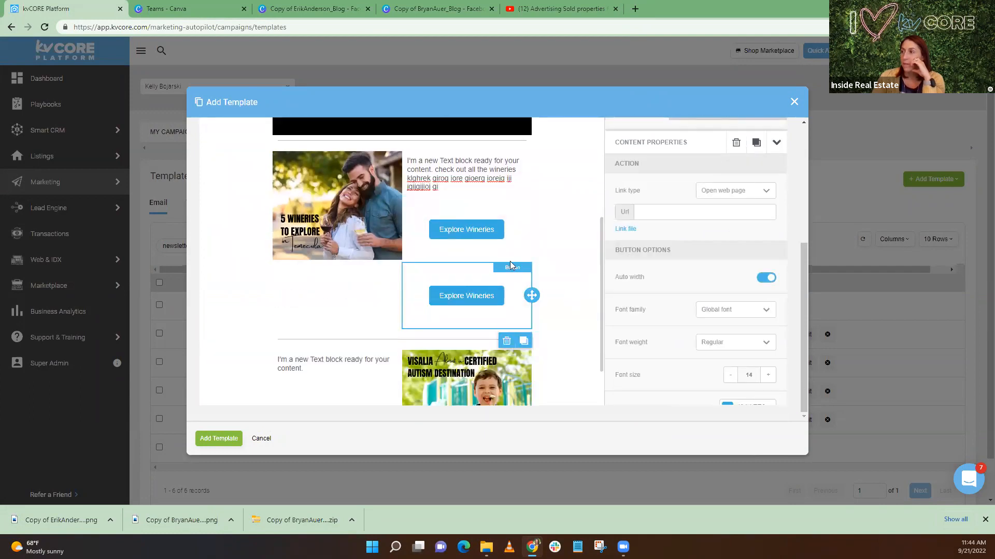
pyautogui.moveTo(531, 296); pyautogui.dragTo(363, 342)
# Set the background color of the wineries row's button to the saved dark purple, #552448
pyautogui.click(492, 223)
pyautogui.scroll(3, 403, 203)
pyautogui.scroll(5, 403, 203)
pyautogui.scroll(-7, 417, 214)
pyautogui.click(499, 233)
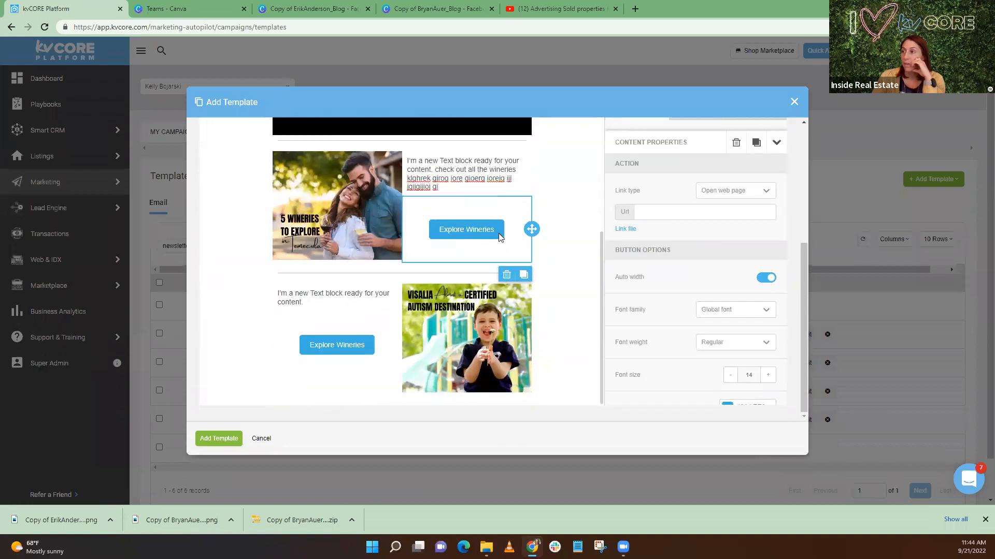
pyautogui.scroll(-4, 702, 278)
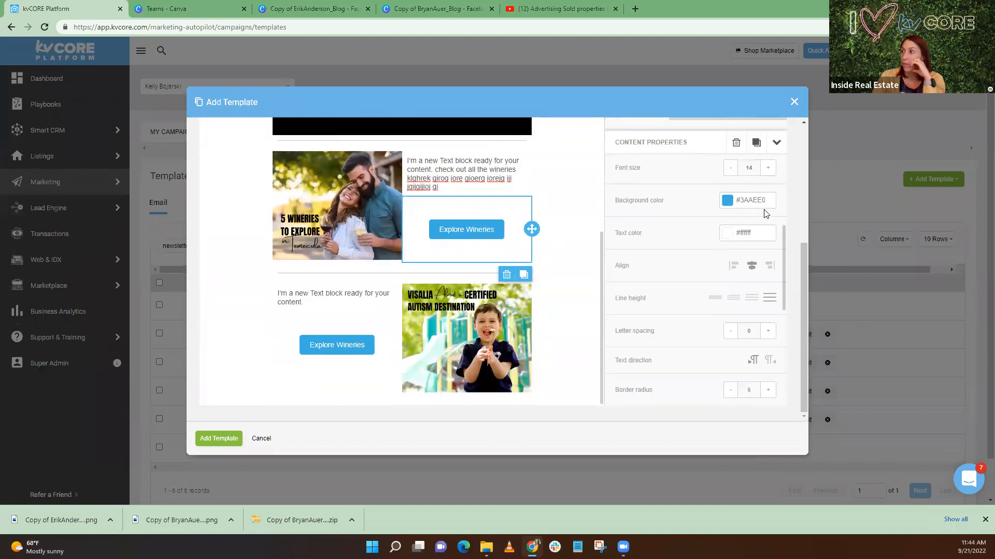
pyautogui.click(727, 202)
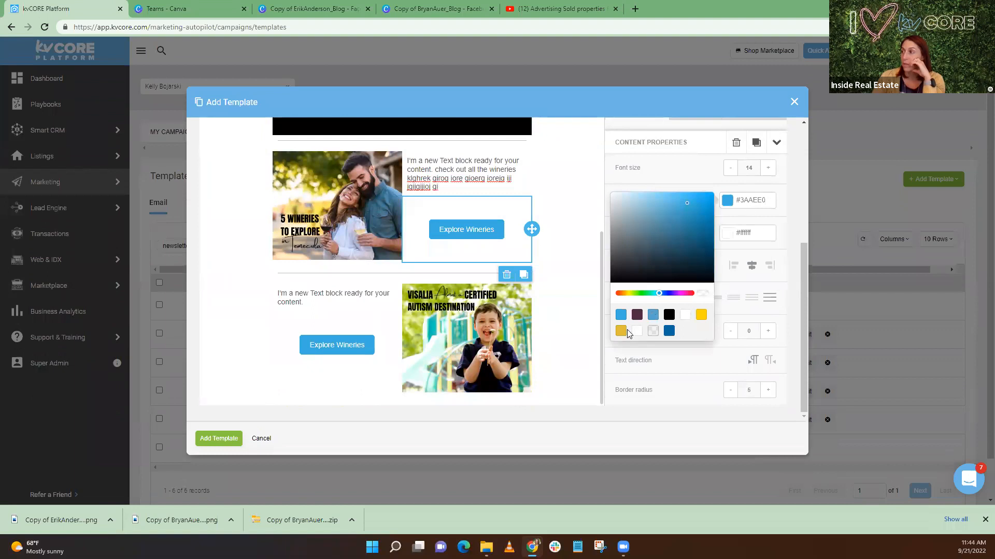
pyautogui.click(636, 316)
# Give the button copy in the Visalia row the same dark purple background, #552448
pyautogui.click(333, 346)
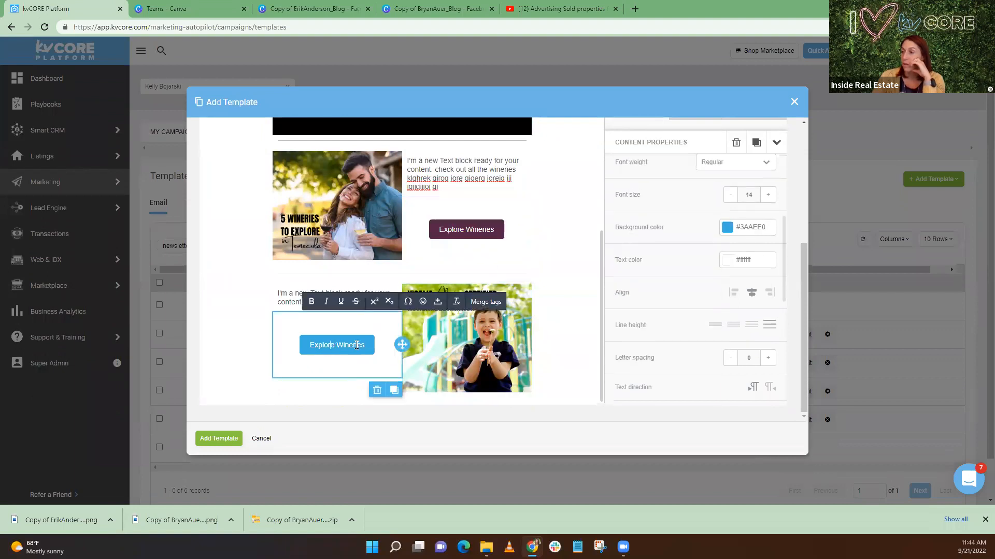
pyautogui.scroll(-3, 708, 326)
pyautogui.click(727, 254)
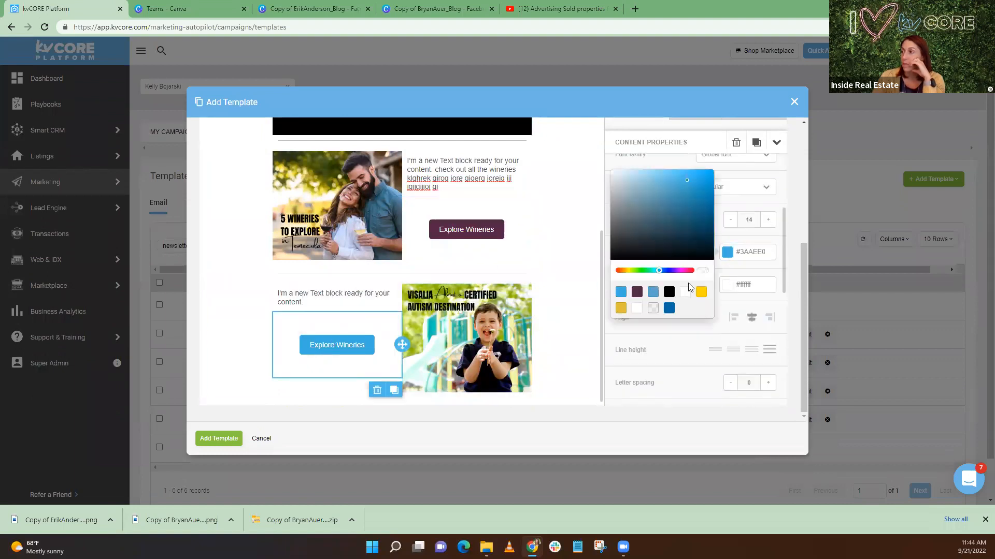
pyautogui.click(637, 292)
pyautogui.click(312, 366)
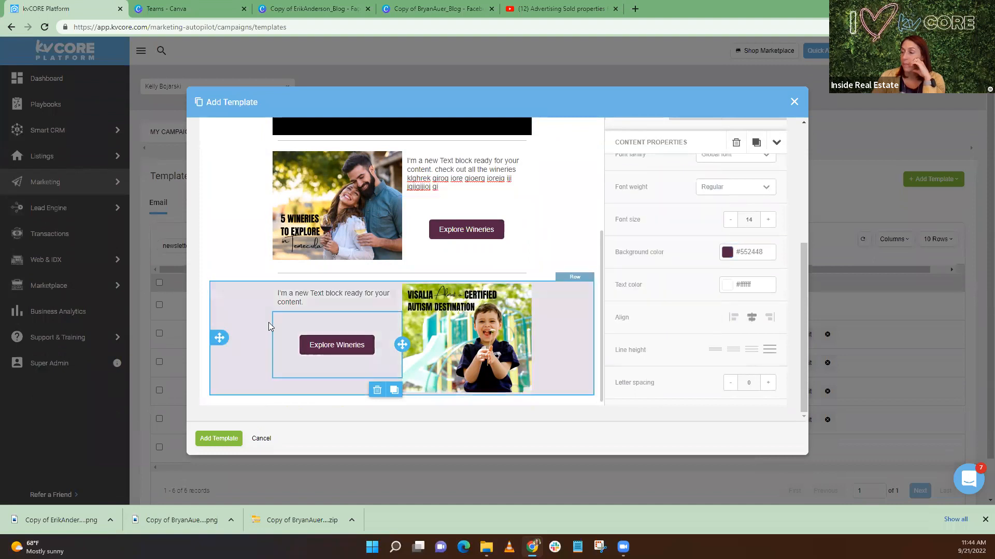
# Add a single-column row beneath the Visalia row and place a Divider block in it
pyautogui.scroll(6, 628, 222)
pyautogui.scroll(-1, 500, 210)
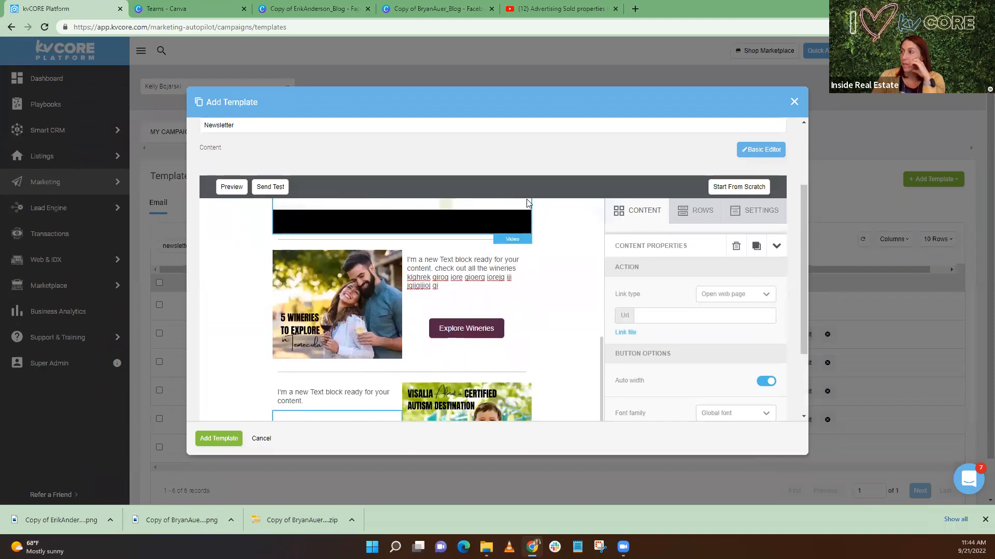
pyautogui.scroll(2, 500, 210)
pyautogui.click(695, 211)
pyautogui.scroll(-2, 509, 197)
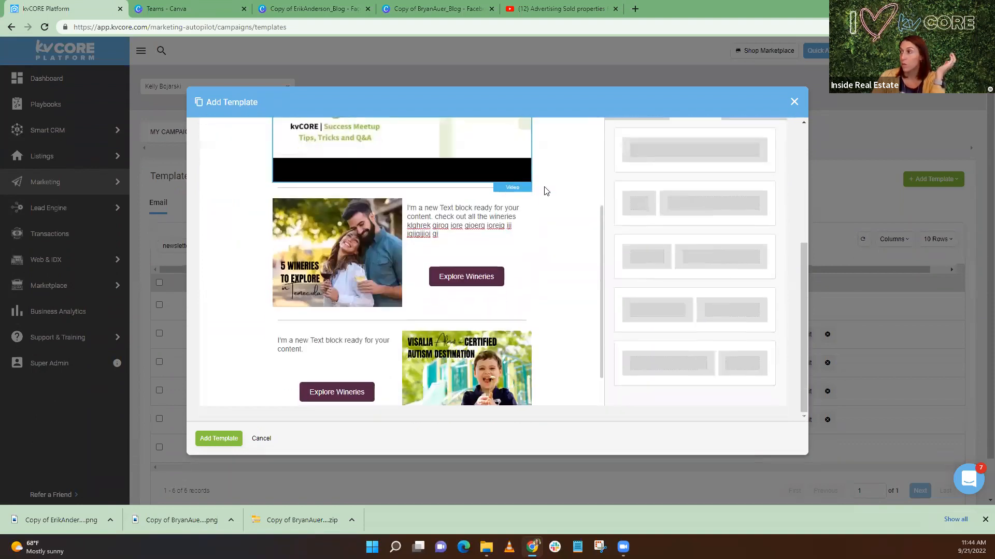
pyautogui.scroll(-1, 518, 166)
pyautogui.moveTo(696, 149); pyautogui.dragTo(373, 389)
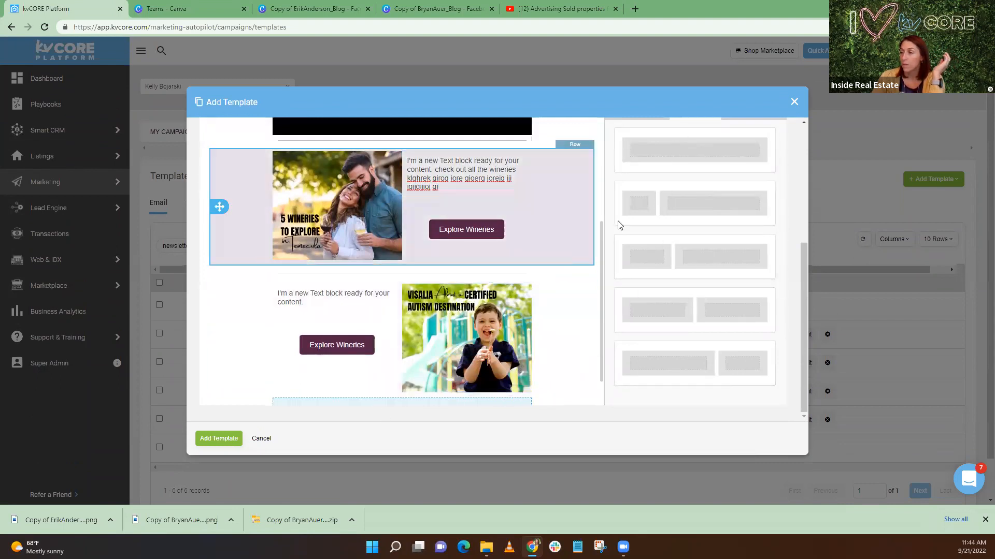
pyautogui.scroll(1, 628, 212)
pyautogui.click(648, 171)
pyautogui.moveTo(751, 207); pyautogui.dragTo(399, 412)
pyautogui.scroll(-1, 473, 336)
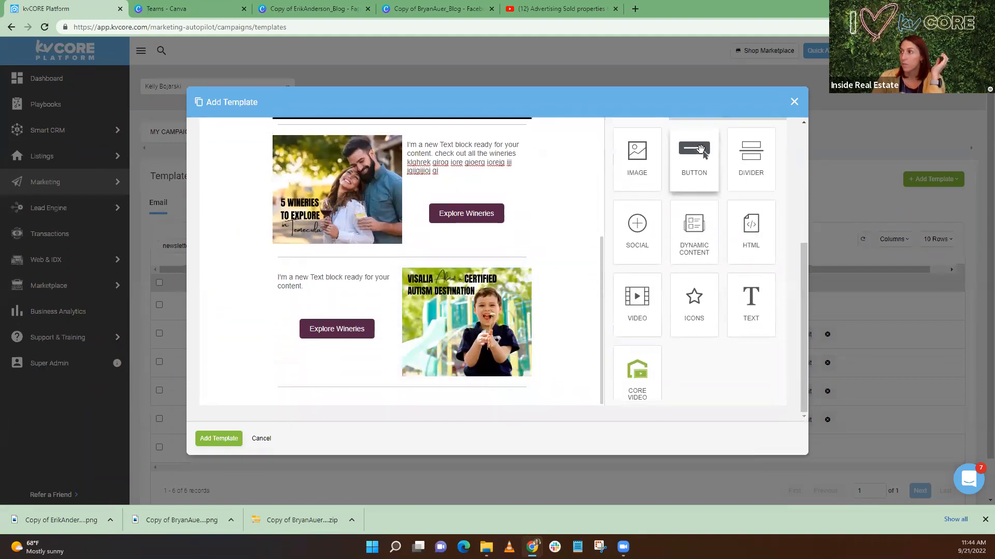
# Add a row with two equal columns below the divider under the Visalia row
pyautogui.scroll(2, 596, 234)
pyautogui.scroll(-2, 516, 296)
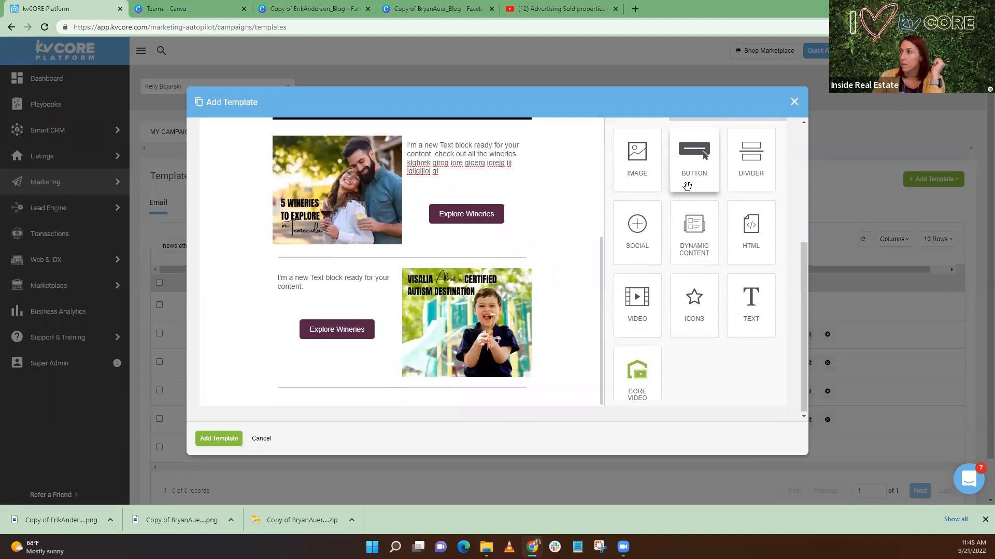
pyautogui.scroll(2, 697, 191)
pyautogui.scroll(-2, 604, 207)
pyautogui.scroll(2, 647, 164)
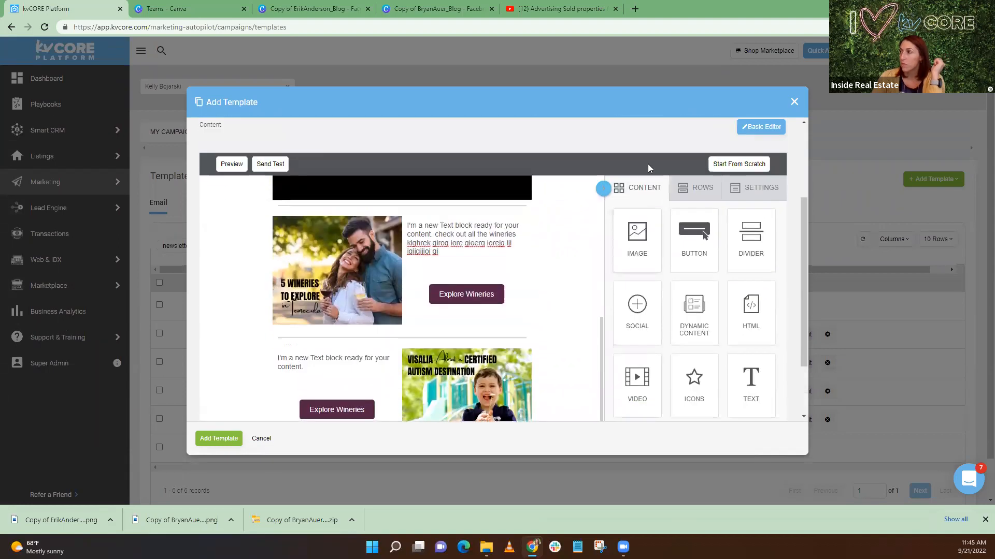
pyautogui.click(688, 209)
pyautogui.scroll(-2, 633, 275)
pyautogui.moveTo(633, 275); pyautogui.dragTo(397, 397)
pyautogui.scroll(-1, 401, 295)
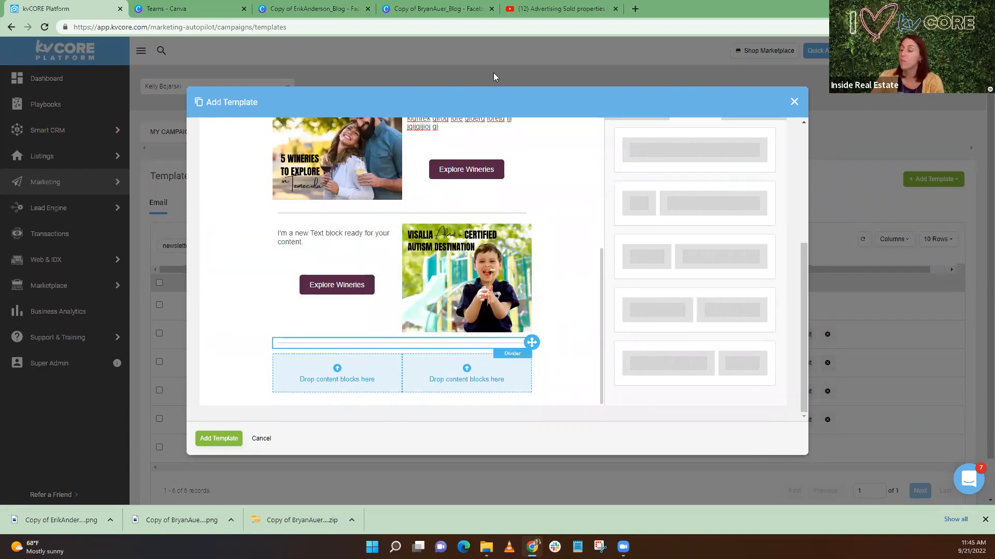
# Switch to Canva, find the 1080 x 1920 px Market Update design with two zip codes and make a copy of it
pyautogui.click(188, 8)
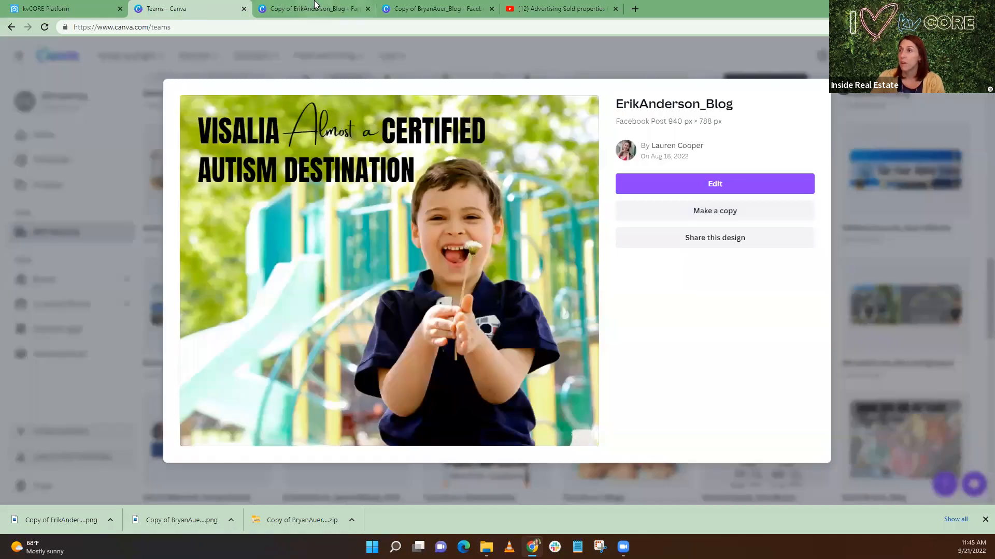
pyautogui.press('Escape')
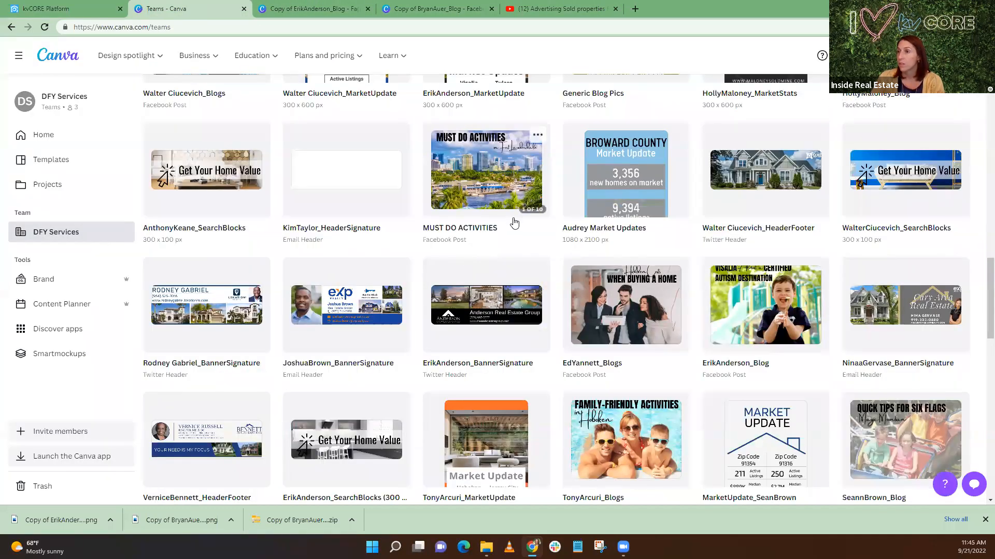
pyautogui.scroll(1, 513, 223)
pyautogui.scroll(-2, 598, 256)
pyautogui.scroll(-4, 597, 257)
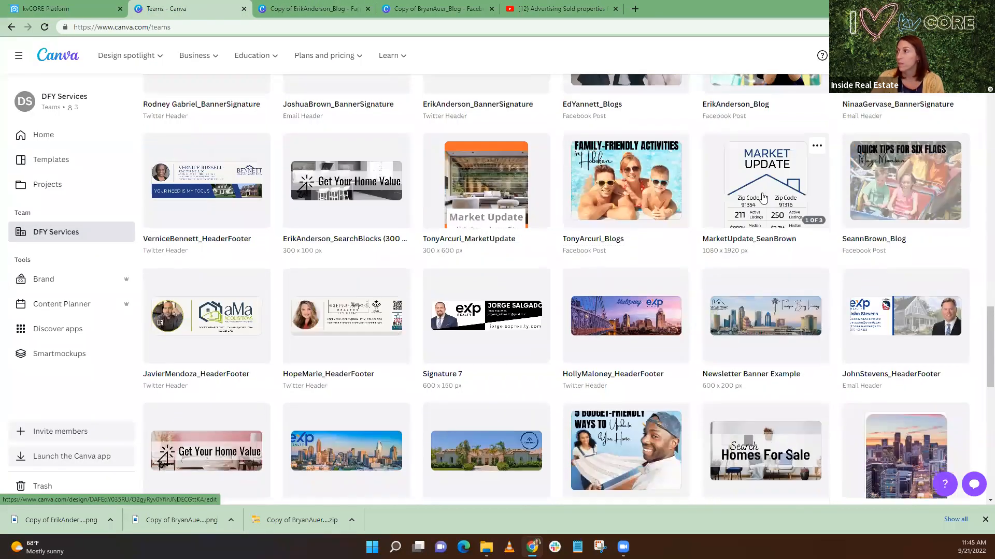
pyautogui.click(755, 193)
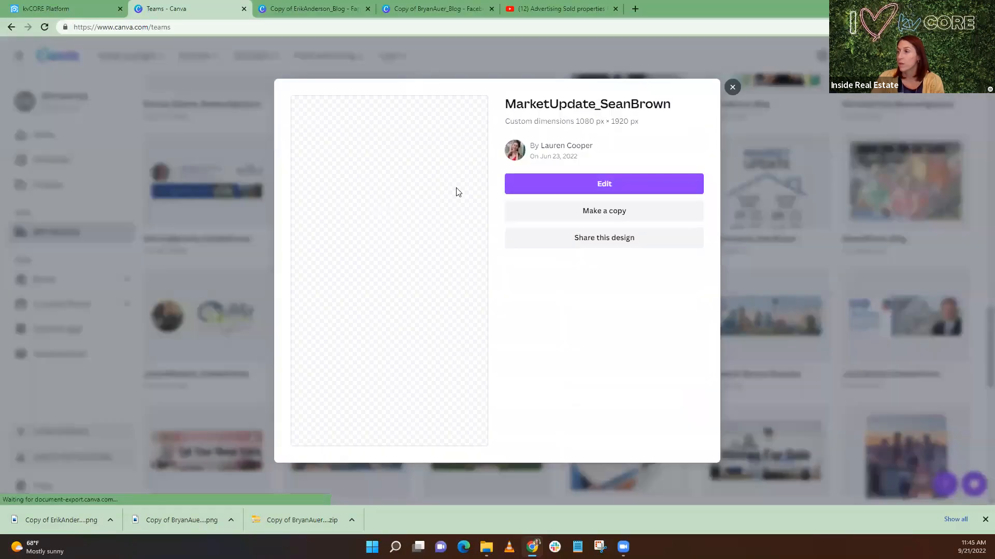
pyautogui.click(605, 207)
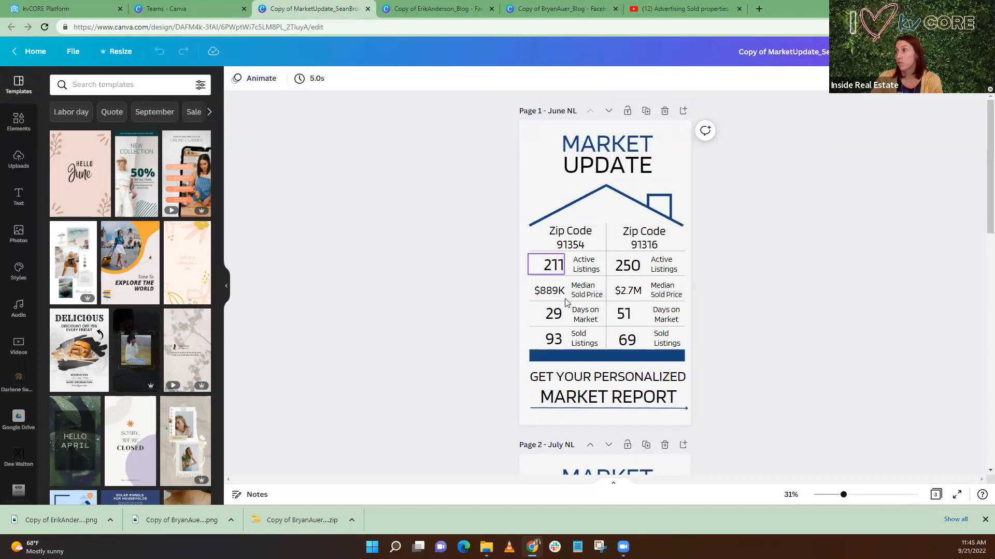
# Download only Page 1 – June NL of the copied Market Update design as a PNG
pyautogui.click(963, 51)
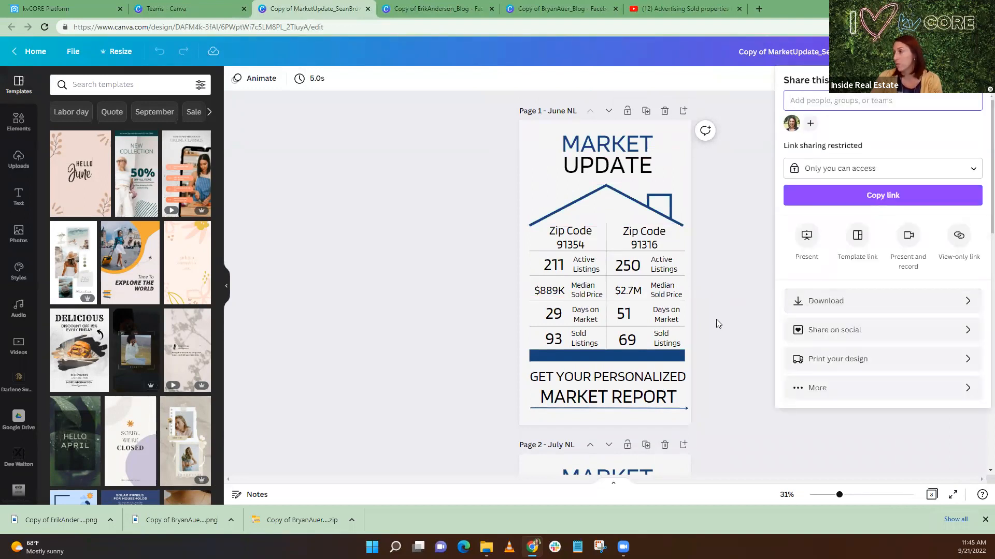
pyautogui.click(817, 305)
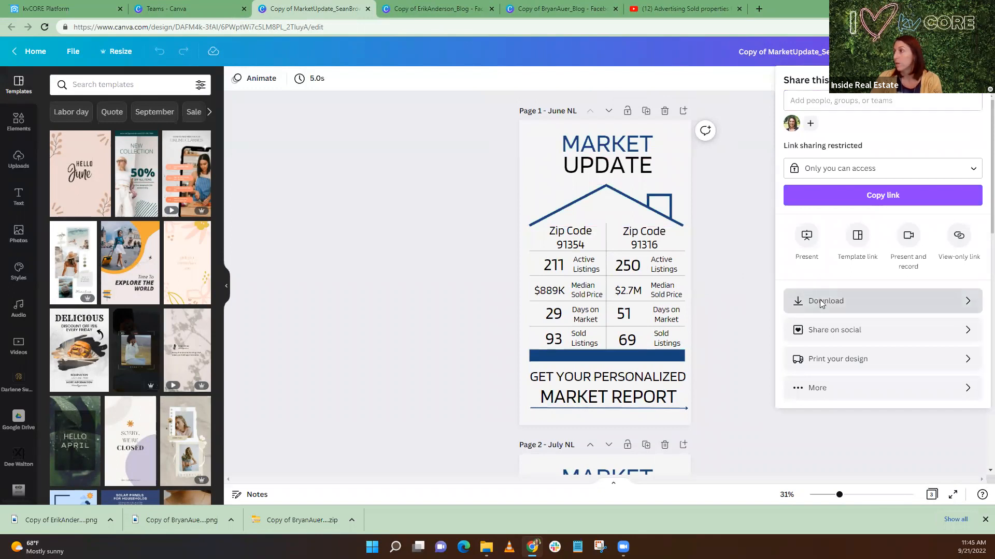
pyautogui.click(881, 246)
pyautogui.click(962, 275)
pyautogui.click(962, 333)
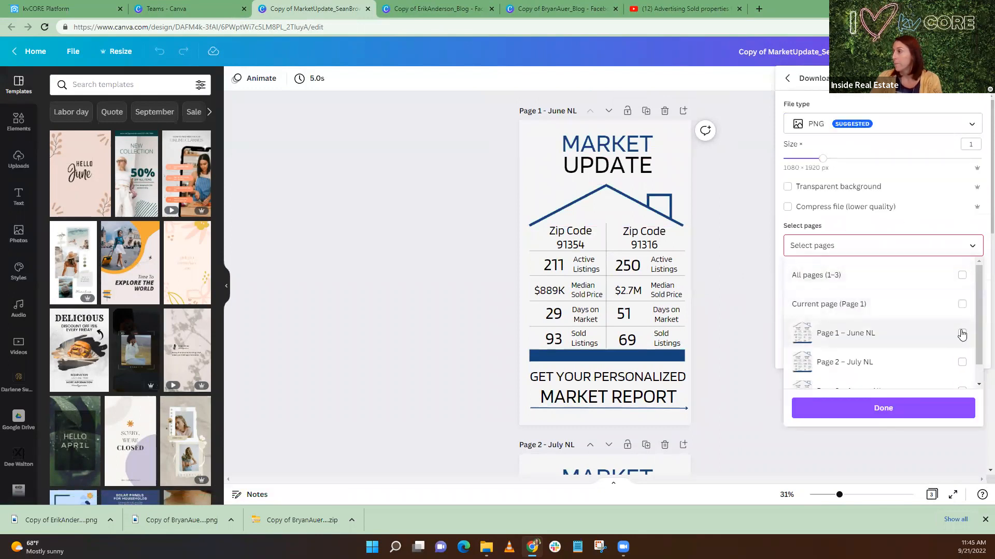
pyautogui.click(880, 403)
pyautogui.click(855, 314)
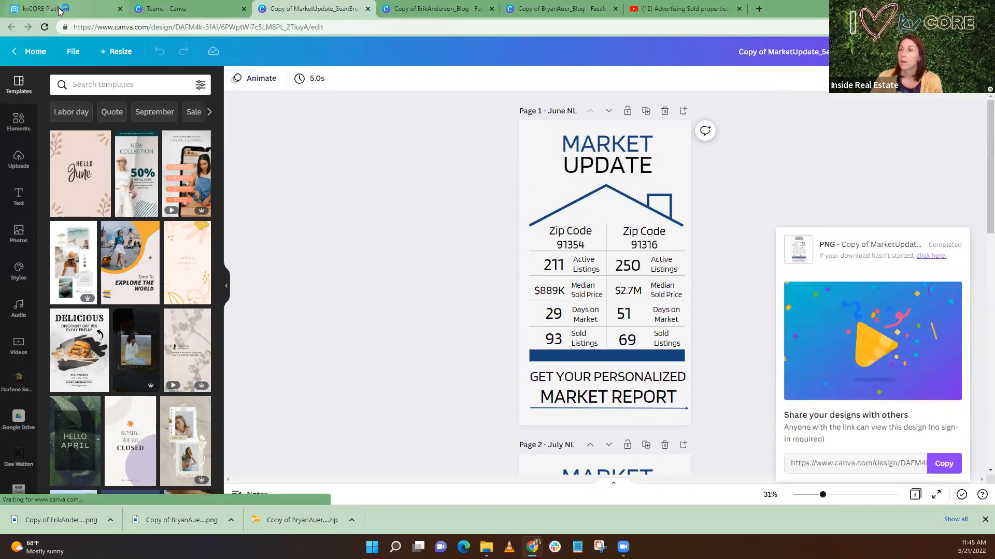
# Switch back to kvCORE, place an Image block in the left column of the new two-column row and browse for its picture
pyautogui.click(77, 9)
pyautogui.click(353, 377)
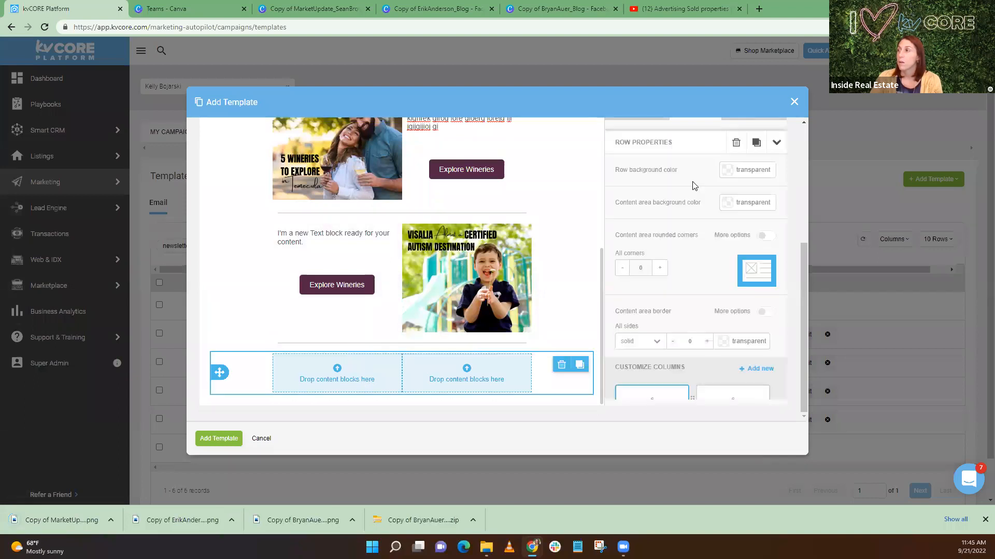
pyautogui.scroll(2, 649, 215)
pyautogui.click(640, 211)
pyautogui.scroll(-2, 463, 120)
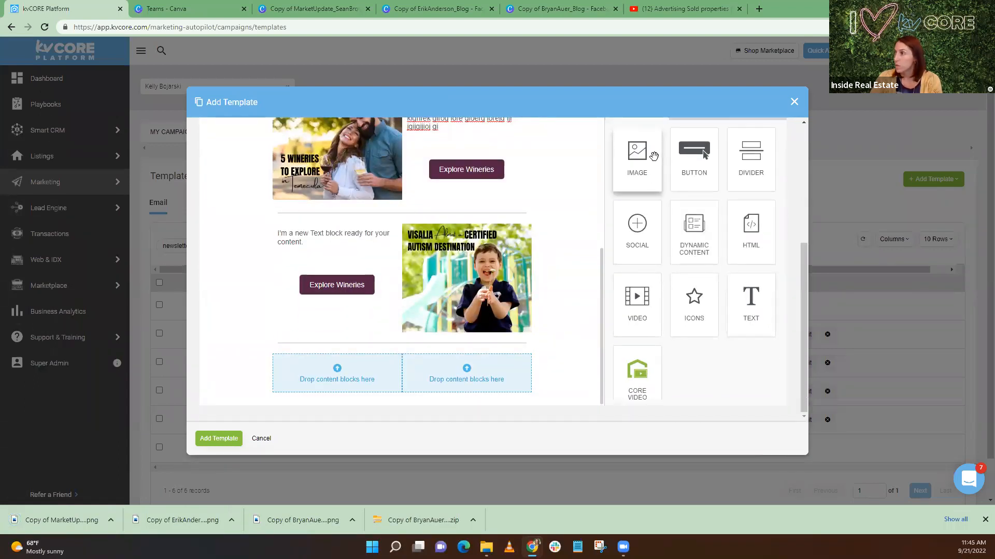
pyautogui.moveTo(649, 156); pyautogui.dragTo(345, 370)
pyautogui.scroll(-1, 327, 311)
pyautogui.click(337, 372)
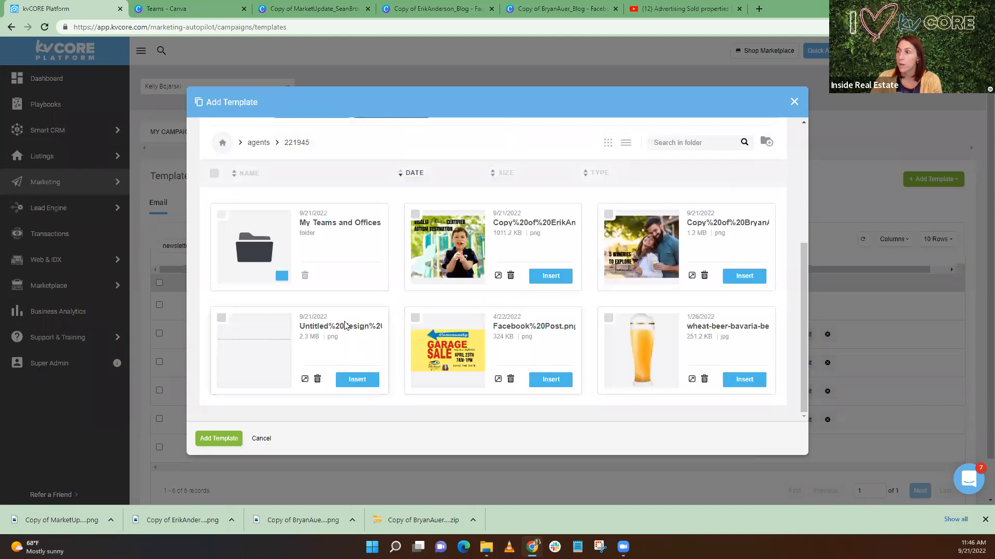
# Upload the downloaded Market Update PNG to the file manager and insert it into the image block
pyautogui.scroll(2, 291, 202)
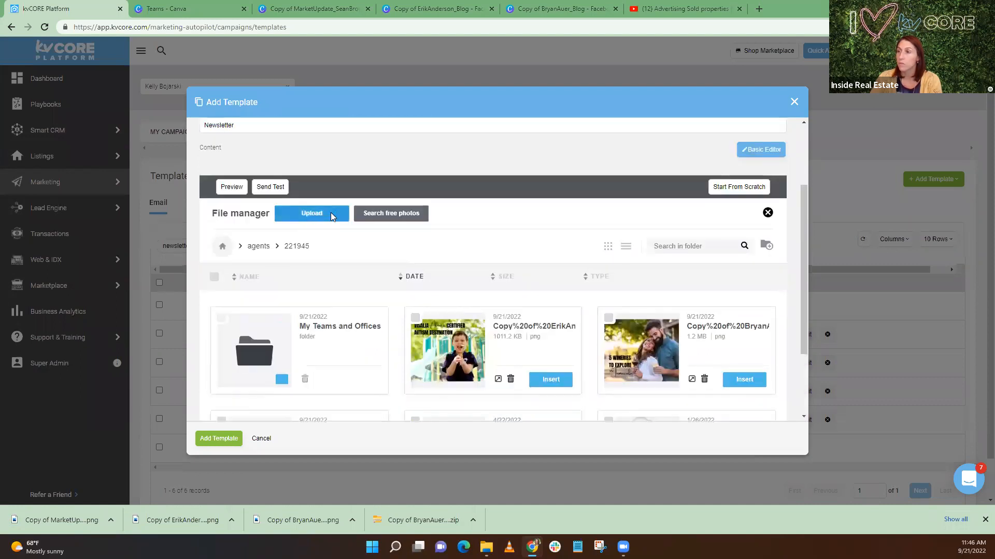
pyautogui.click(331, 215)
pyautogui.click(164, 156)
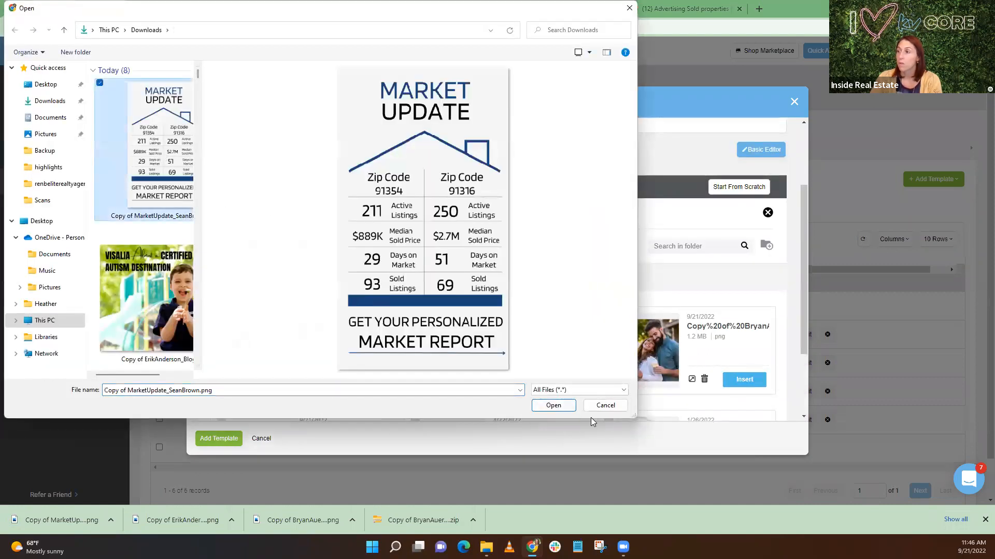
pyautogui.click(552, 405)
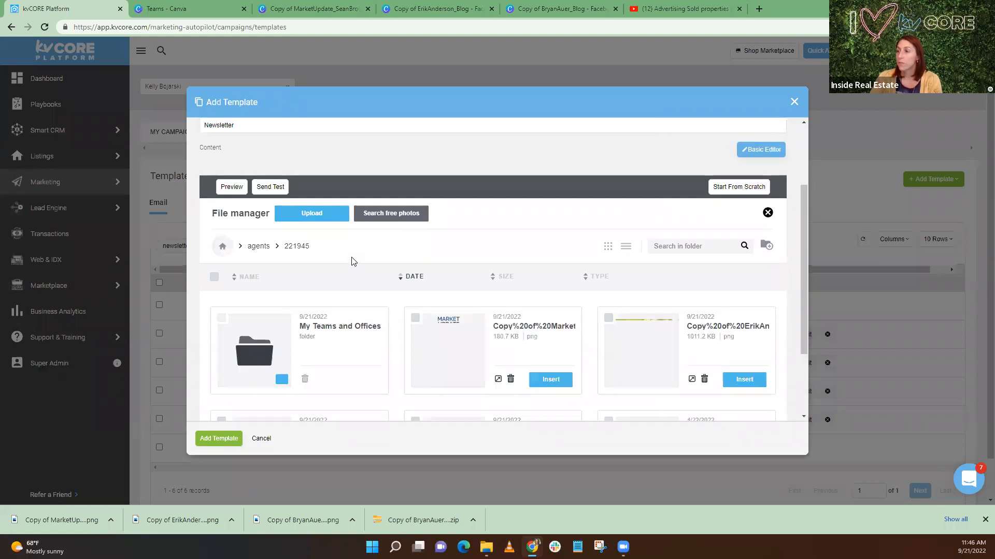
pyautogui.scroll(-3, 445, 280)
pyautogui.click(551, 278)
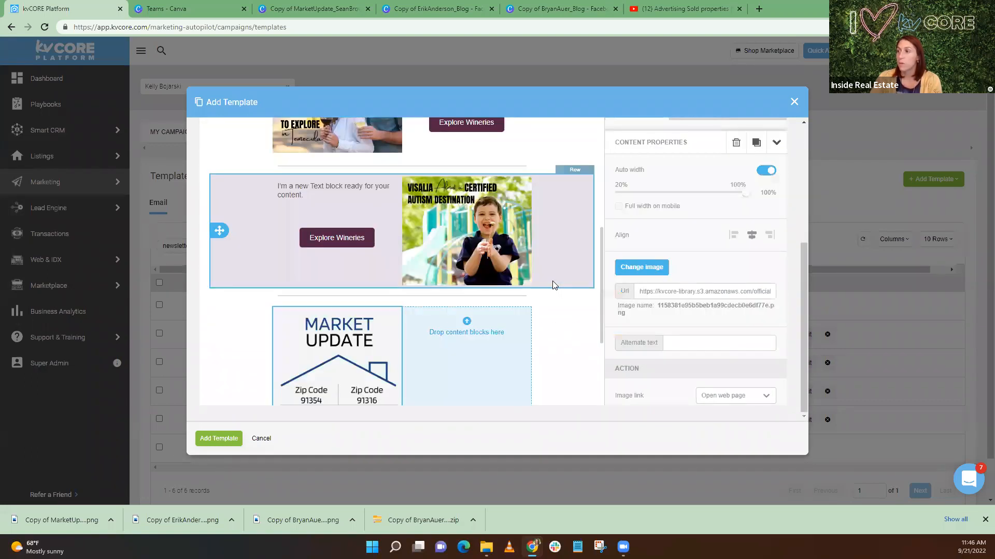
# Stack seven Button blocks in the empty column beside the Market Update image
pyautogui.scroll(-3, 466, 293)
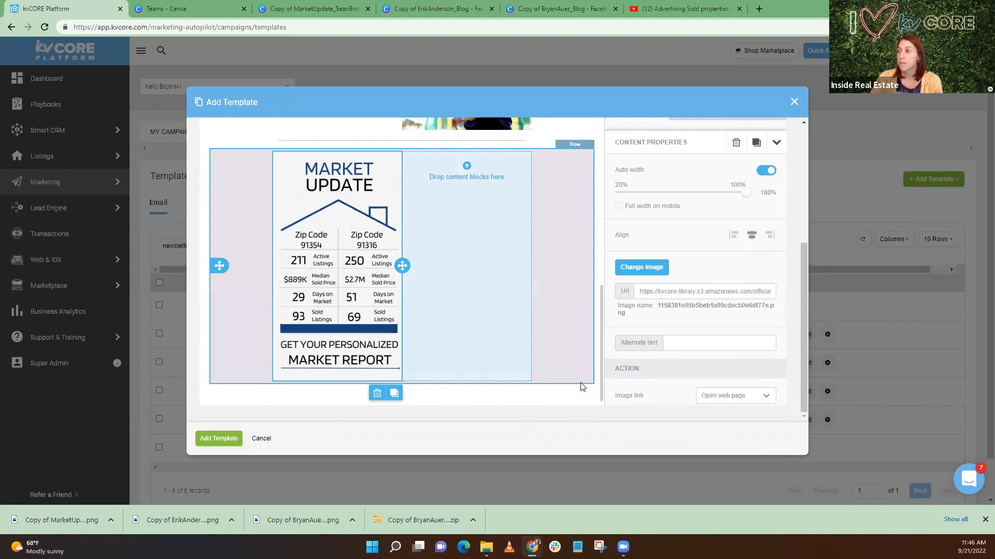
pyautogui.scroll(6, 587, 373)
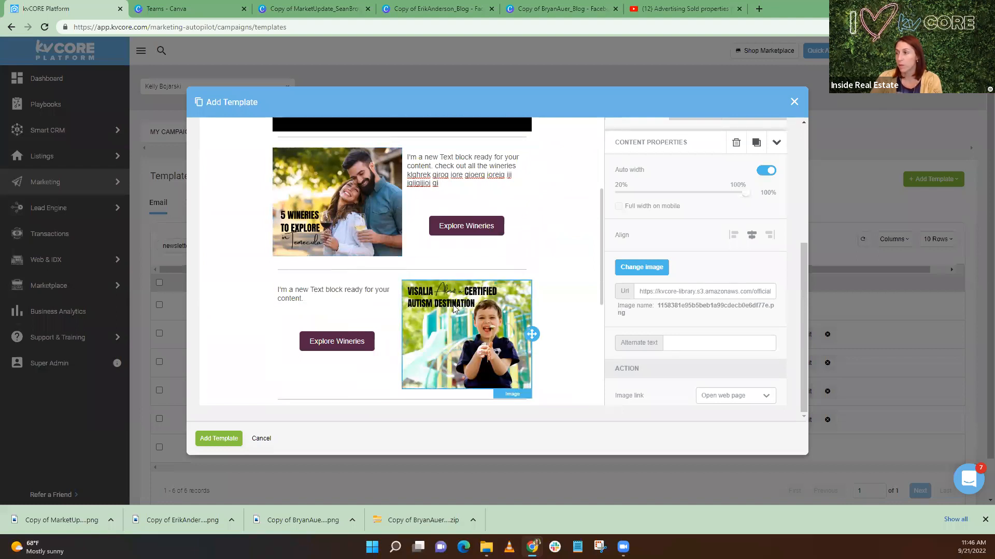
pyautogui.scroll(-5, 452, 303)
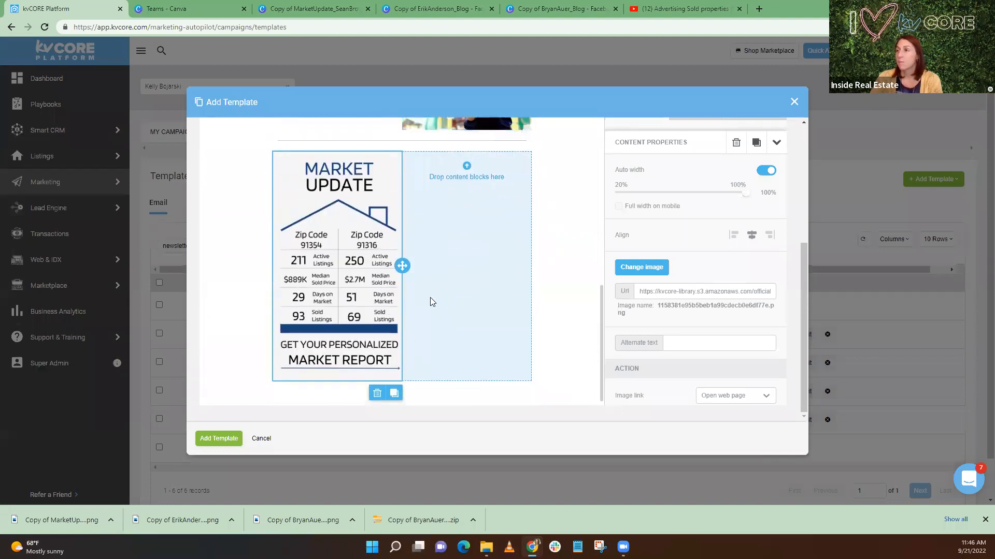
pyautogui.scroll(4, 430, 300)
pyautogui.scroll(-5, 392, 213)
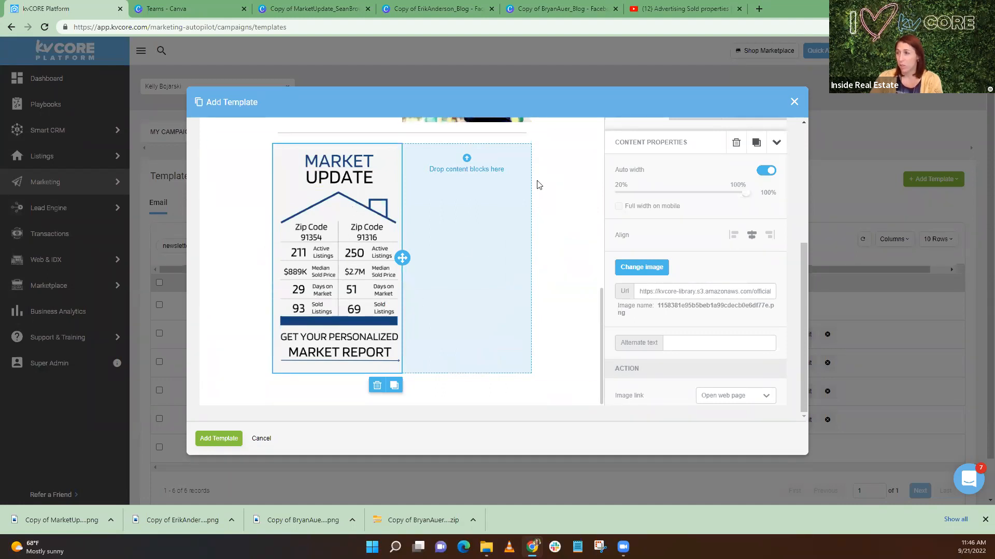
pyautogui.scroll(1, 651, 224)
pyautogui.click(688, 163)
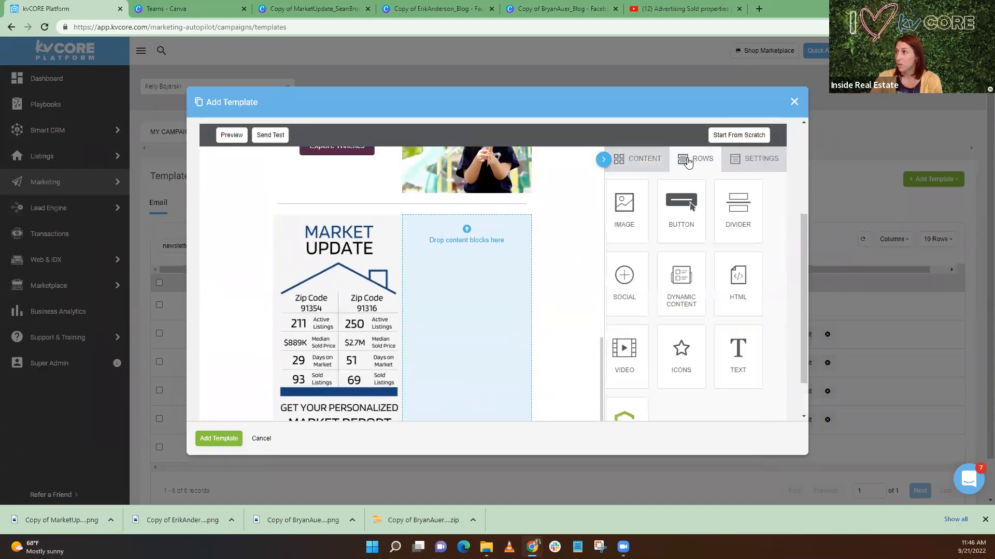
pyautogui.click(638, 159)
pyautogui.moveTo(694, 201); pyautogui.dragTo(484, 254)
pyautogui.moveTo(676, 189); pyautogui.dragTo(469, 284)
pyautogui.moveTo(537, 313); pyautogui.dragTo(469, 311)
pyautogui.moveTo(694, 196); pyautogui.dragTo(474, 390)
# Label the first button beside the Market Update image "Pool Homes"
pyautogui.click(478, 233)
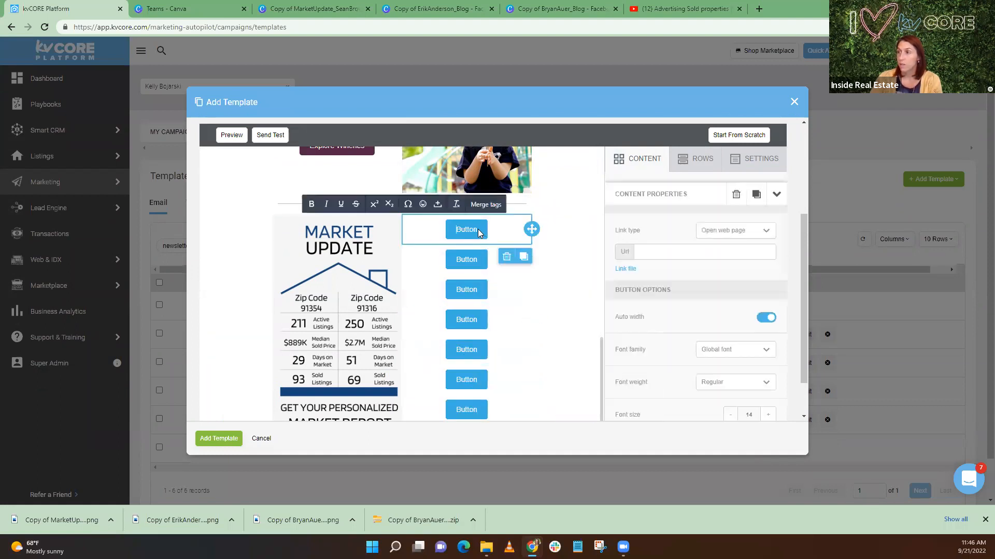
pyautogui.click(460, 230)
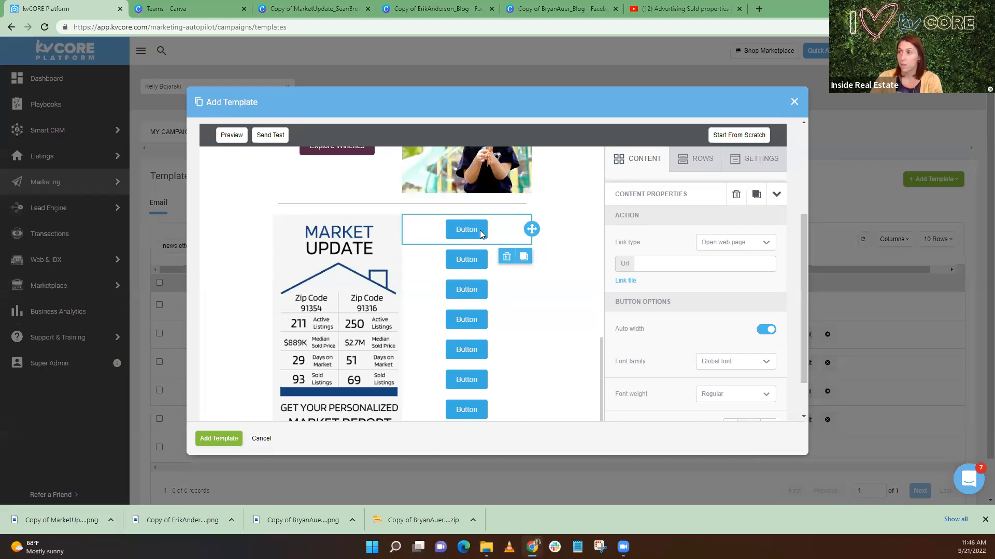
pyautogui.click(470, 230)
pyautogui.write('Homes with')
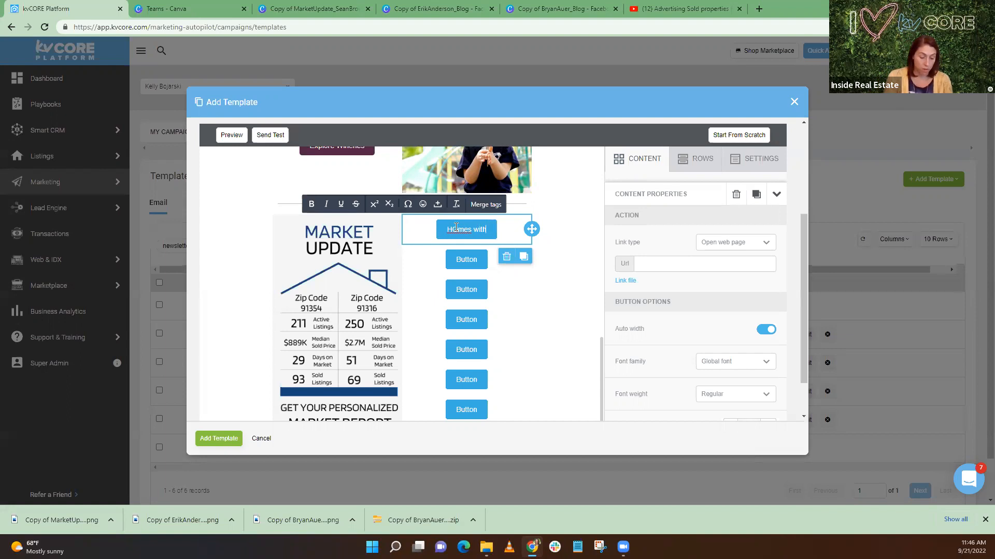
pyautogui.press('BackSpace')
pyautogui.press('BackSpace')
pyautogui.press('BackSpace')
pyautogui.press('BackSpace')
pyautogui.press('BackSpace')
pyautogui.press('BackSpace')
pyautogui.press('BackSpace')
pyautogui.write('Om')
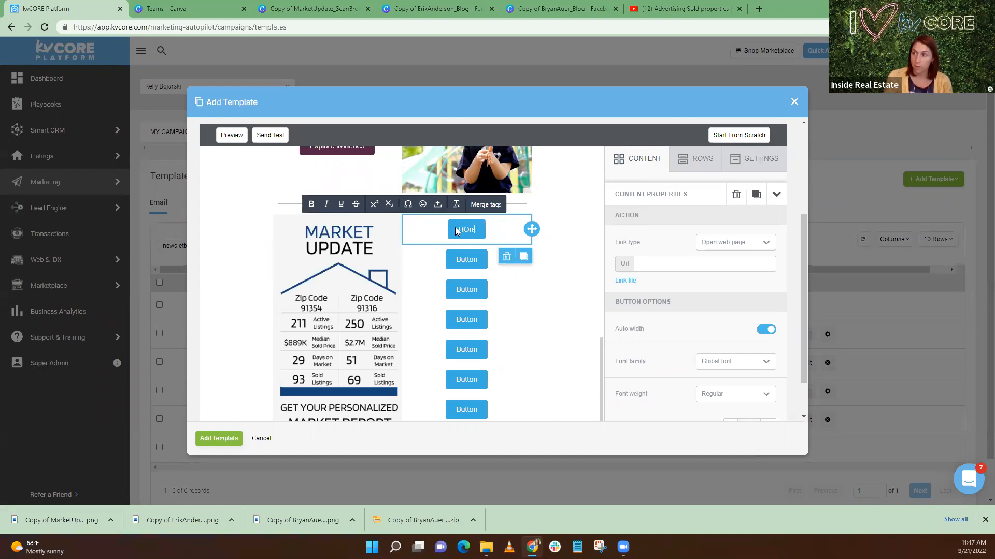
pyautogui.write('Pool Homes')
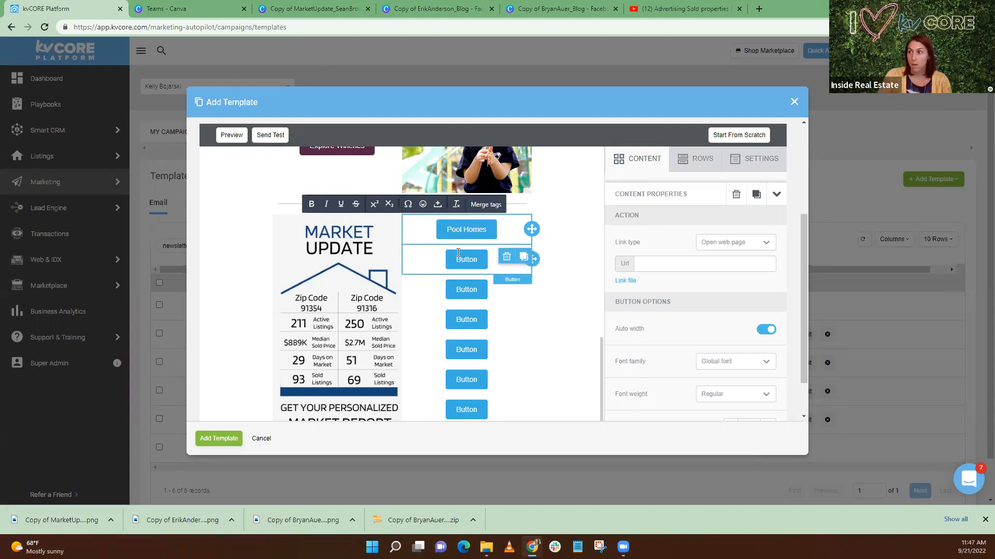
# Label the second button "Waterfront Homes" and the third button "Golf Properties"
pyautogui.click(458, 259)
pyautogui.click(458, 259)
pyautogui.write('Waterfront Homes')
pyautogui.click(460, 292)
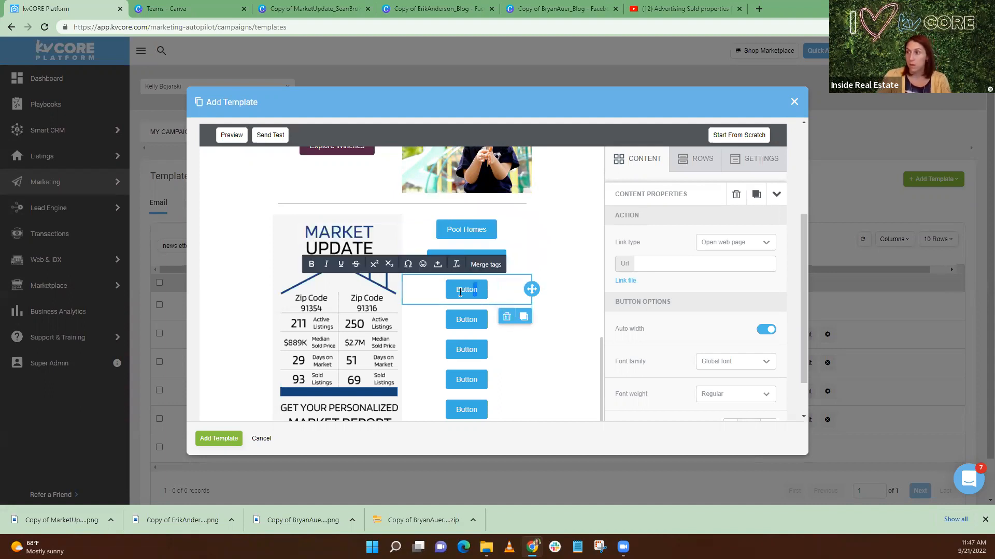
pyautogui.moveTo(458, 292); pyautogui.dragTo(484, 294)
pyautogui.write('Go')
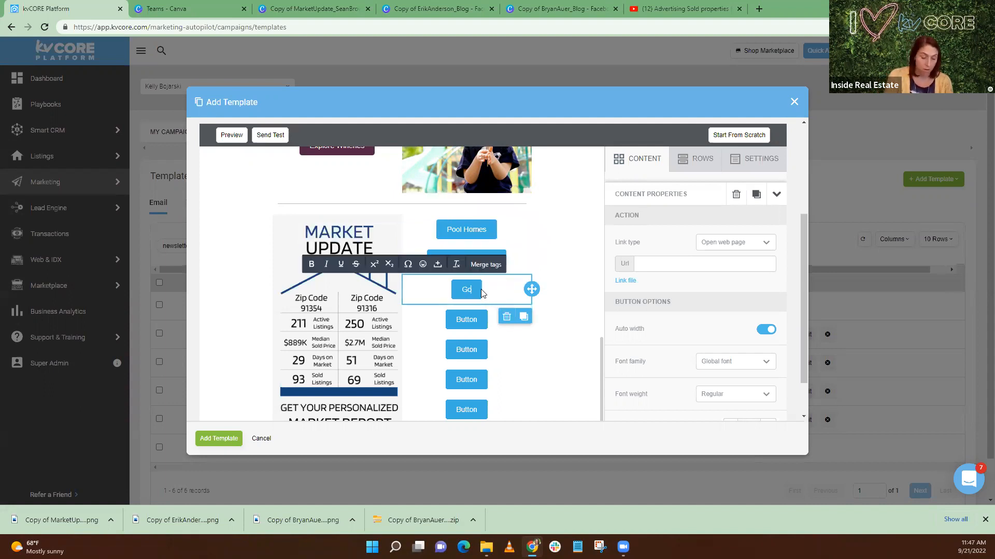
pyautogui.write('lf Propert')
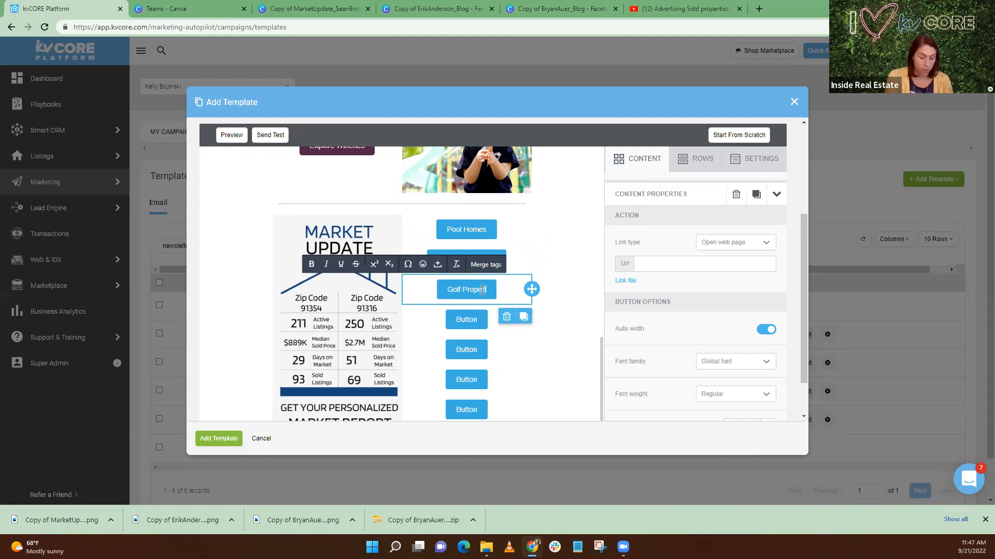
pyautogui.write('ies')
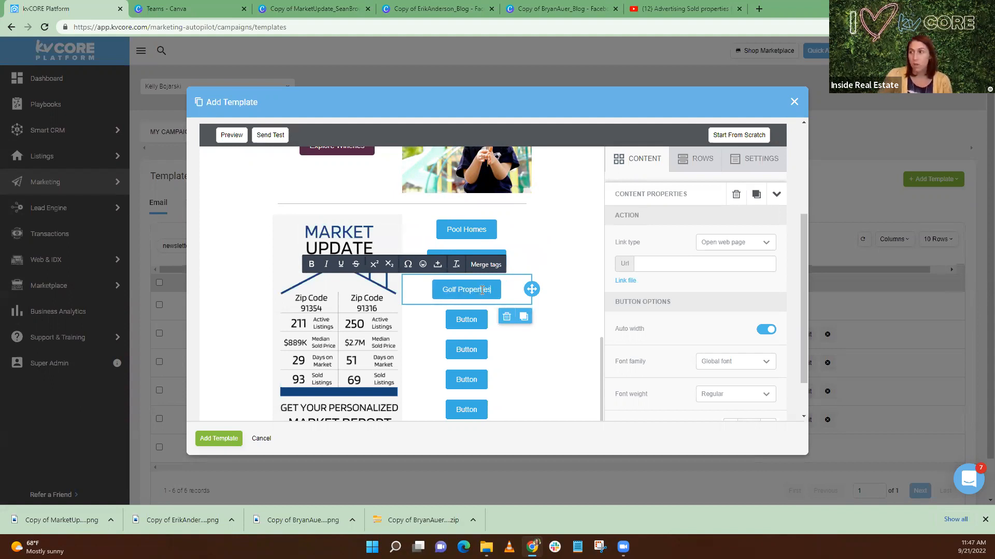
# Label the fourth button beside the Market Update image "New Construction"
pyautogui.click(479, 322)
pyautogui.click(477, 321)
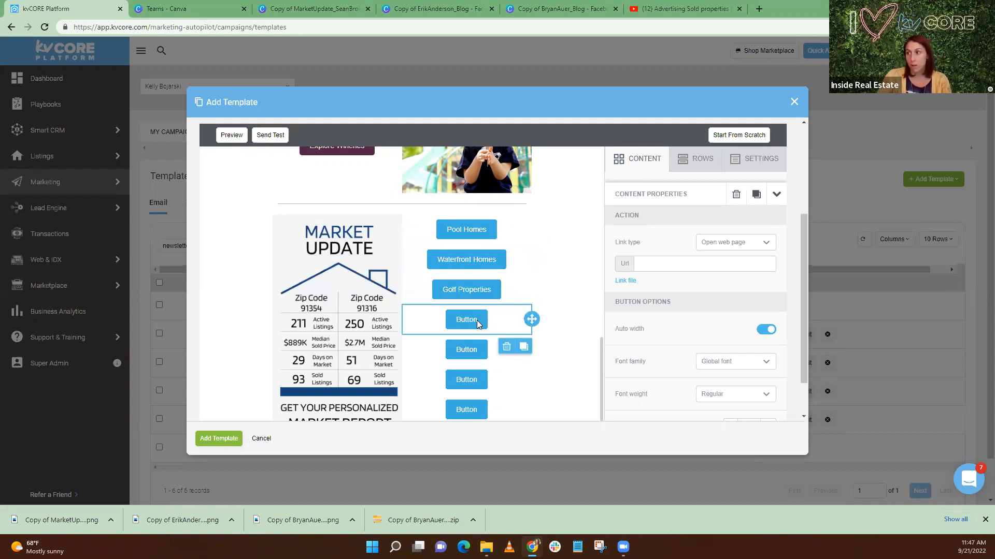
pyautogui.moveTo(457, 319); pyautogui.dragTo(482, 321)
pyautogui.write('New Com')
pyautogui.write('struction')
# Label the fifth button beside the Market Update image "XYZ School District"
pyautogui.click(477, 351)
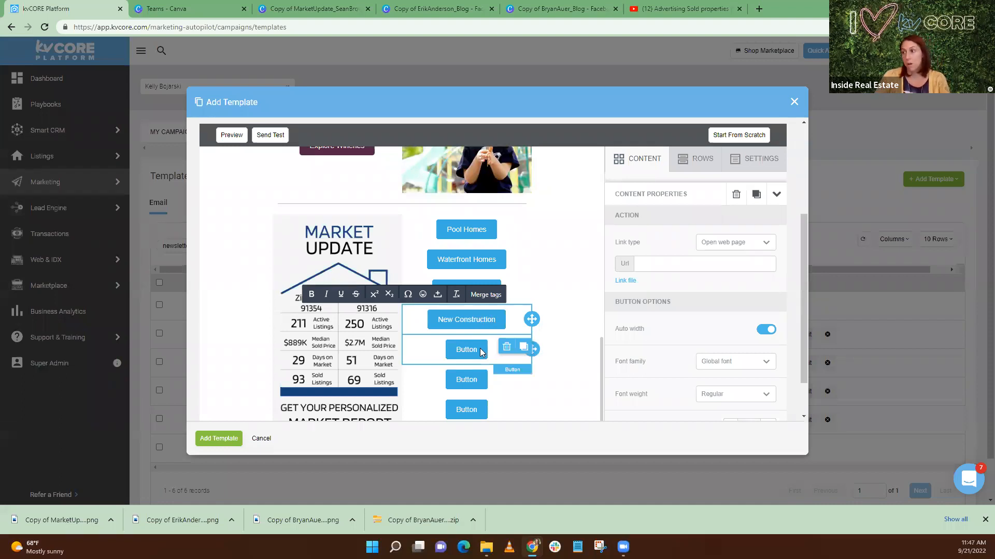
pyautogui.moveTo(457, 350); pyautogui.dragTo(480, 353)
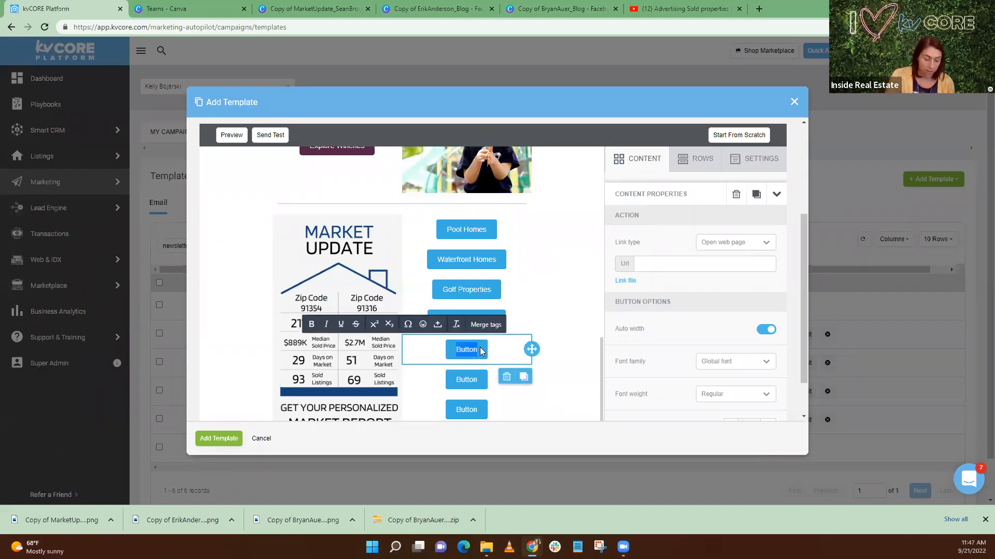
pyautogui.write('X')
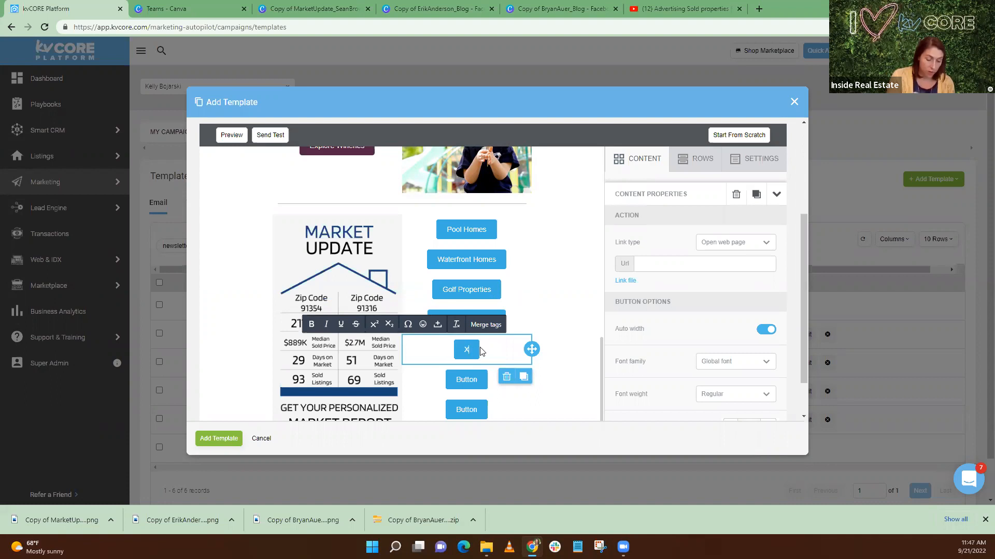
pyautogui.write('YZ S')
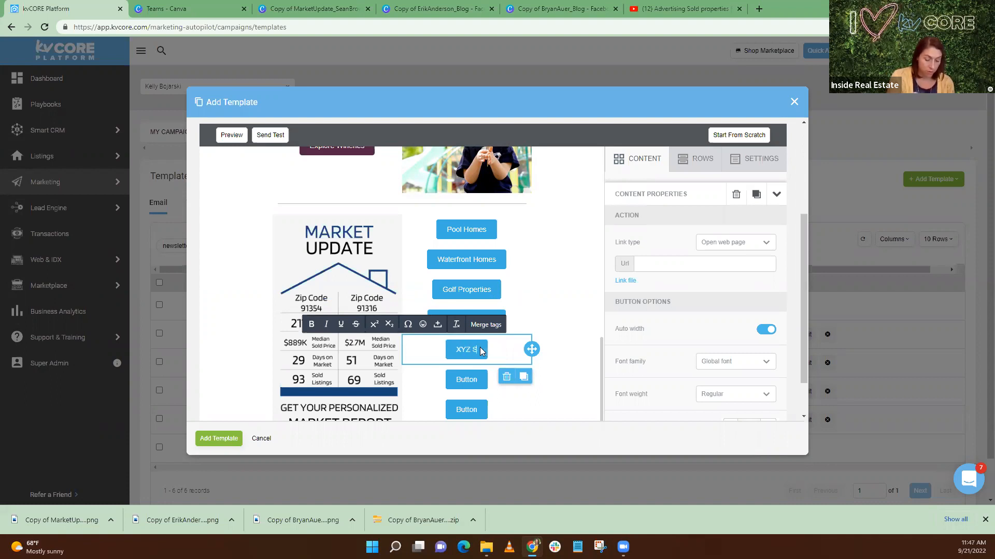
pyautogui.write('chool Disc')
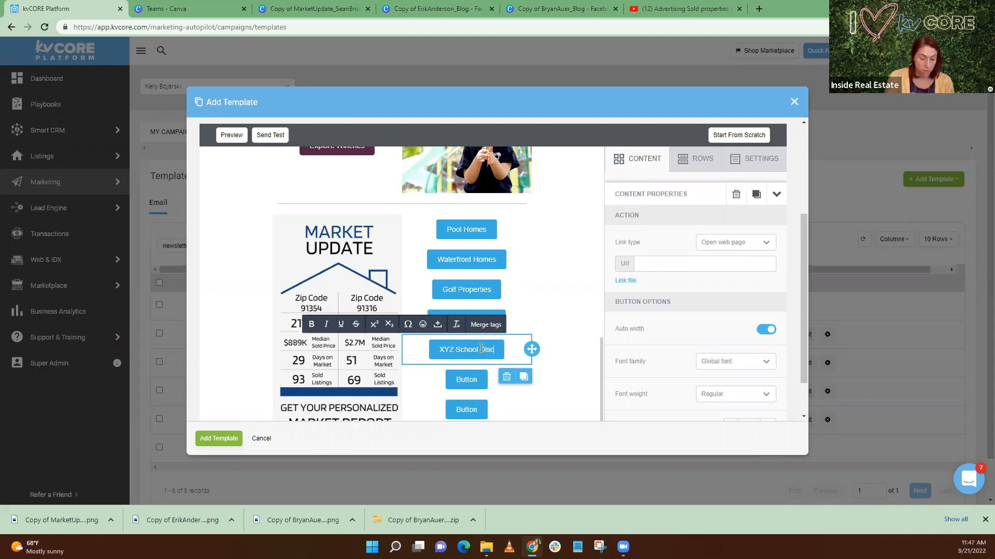
pyautogui.press('BackSpace')
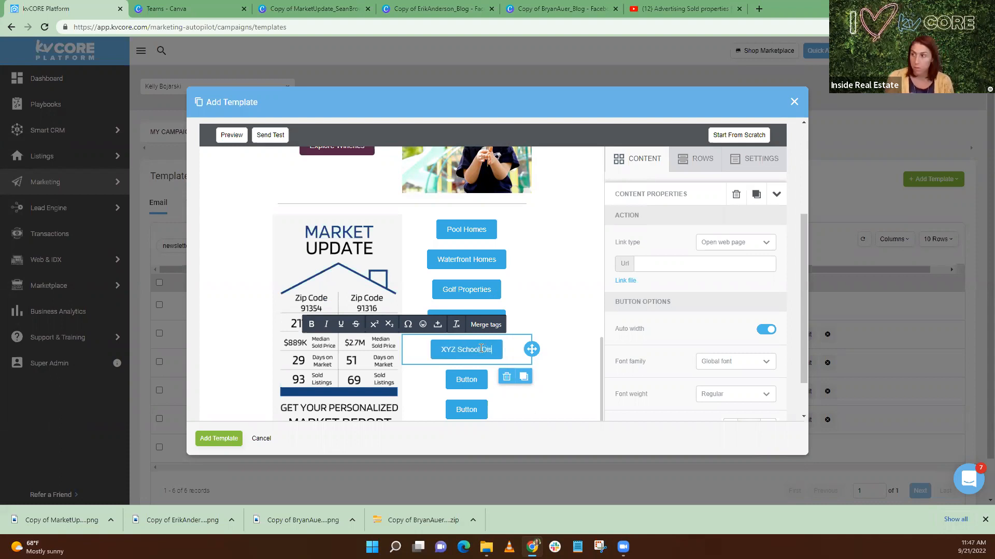
pyautogui.write('tric')
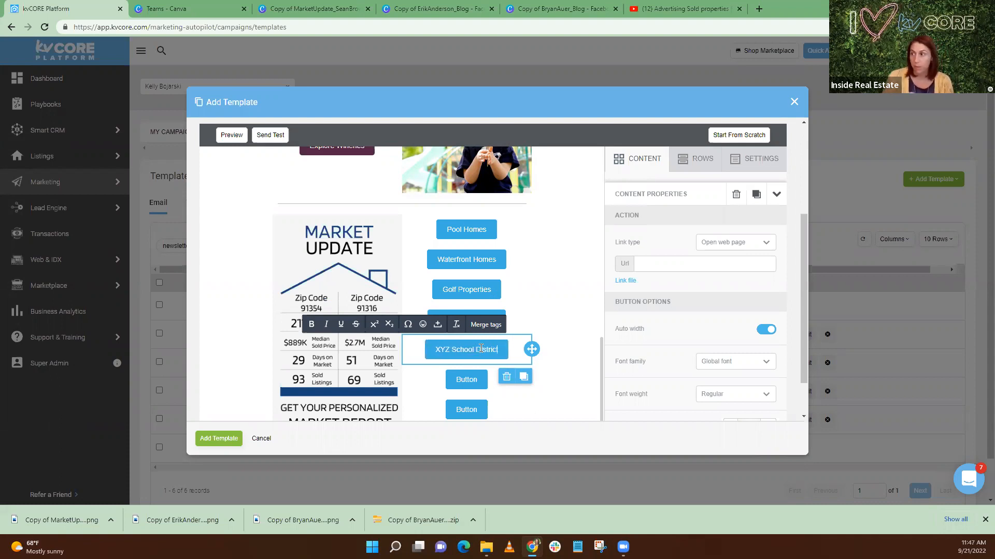
pyautogui.write('t')
# Duplicate the last button in the stack beside the Market Update image
pyautogui.scroll(-1, 461, 354)
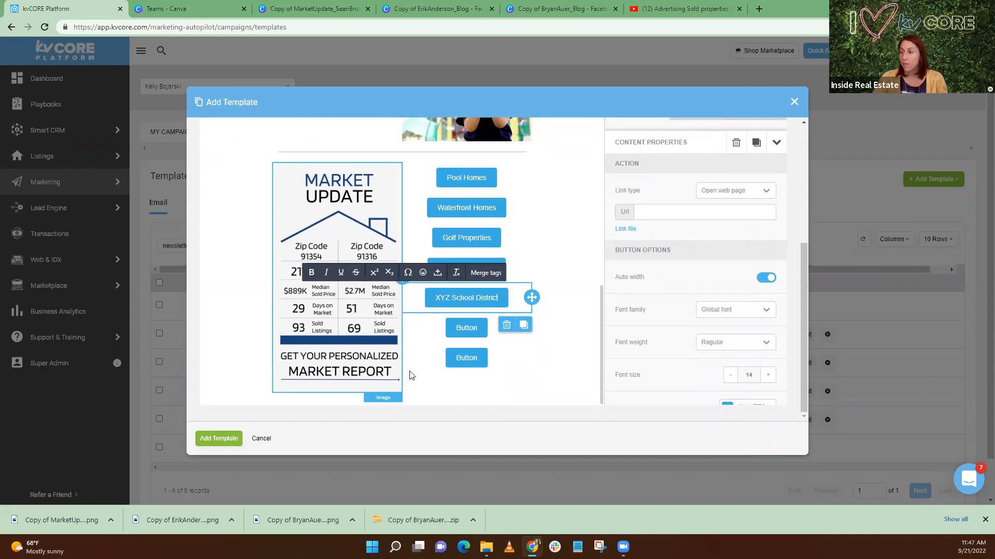
pyautogui.scroll(1, 690, 202)
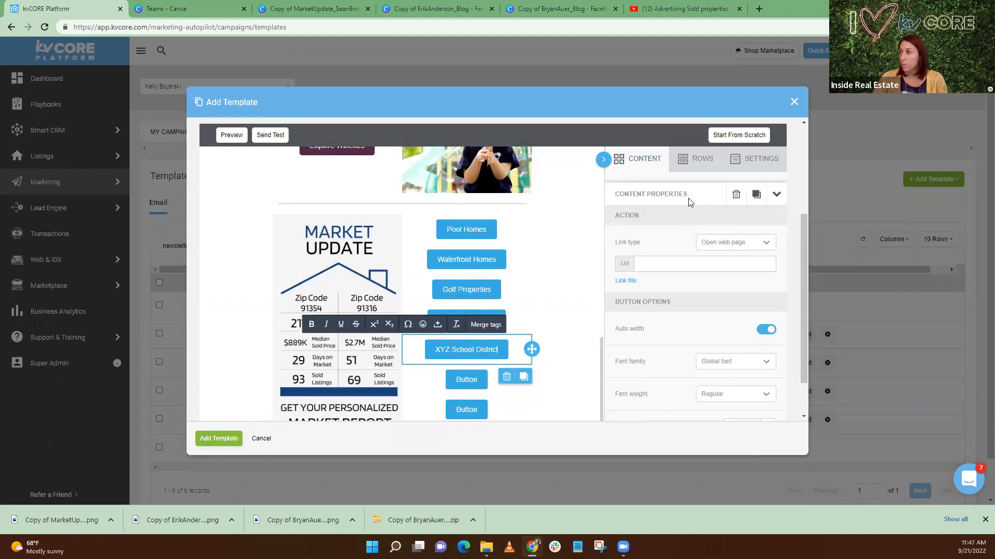
pyautogui.scroll(-1, 633, 183)
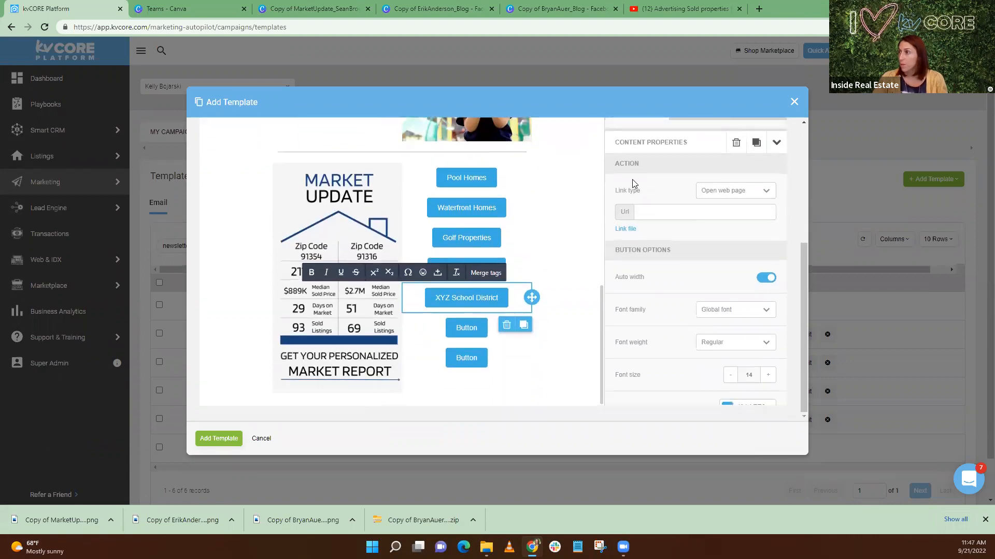
pyautogui.click(477, 358)
pyautogui.click(524, 386)
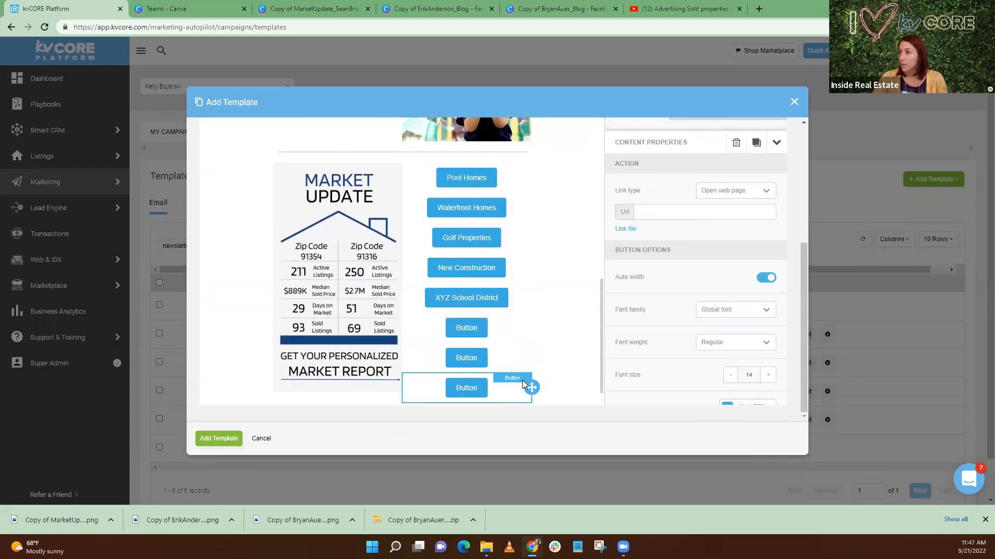
# Label the last button in the stack beside the Market Update image "Get Your FREE Market Report"
pyautogui.click(464, 387)
pyautogui.click(455, 389)
pyautogui.write('Get Your')
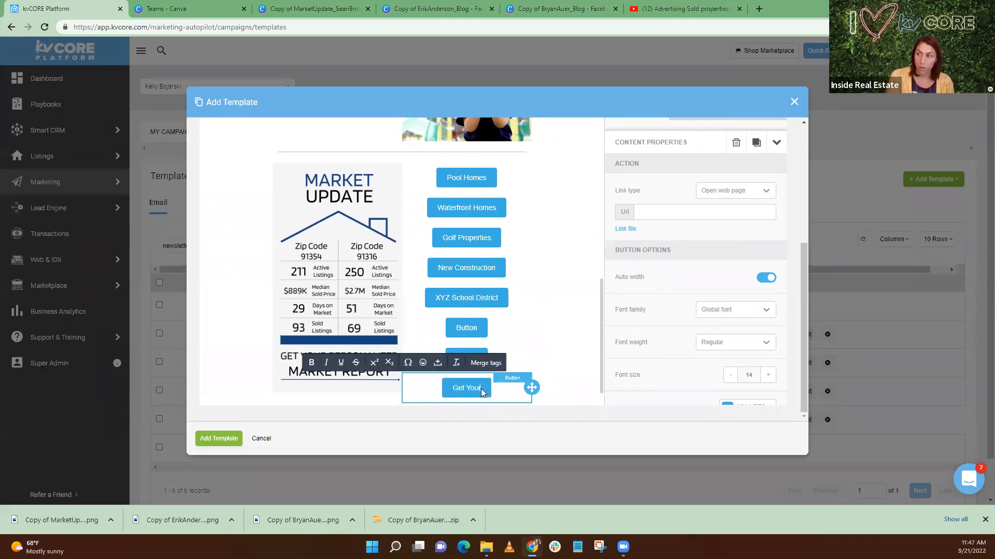
pyautogui.write(' F')
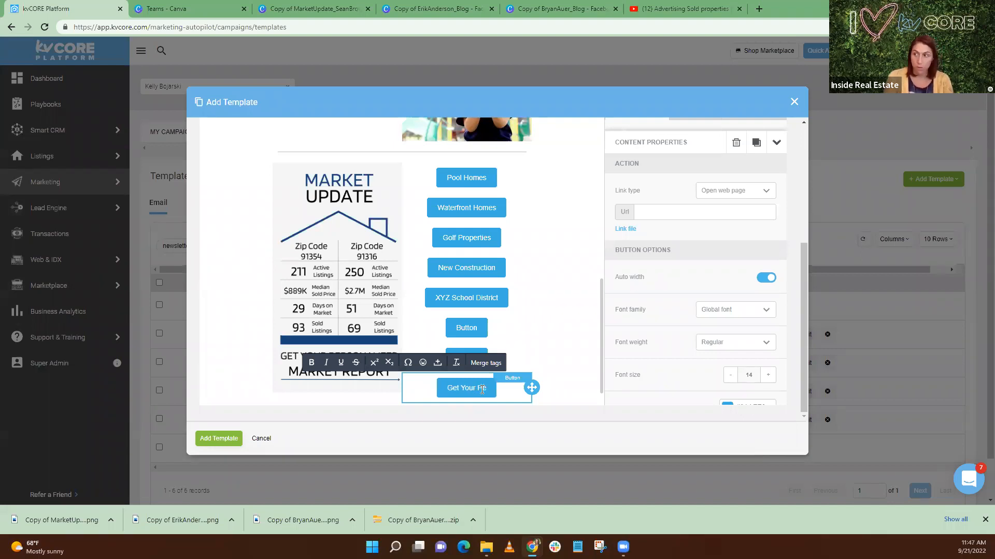
pyautogui.press('BackSpace')
pyautogui.press('BackSpace')
pyautogui.write('FREE Market Report')
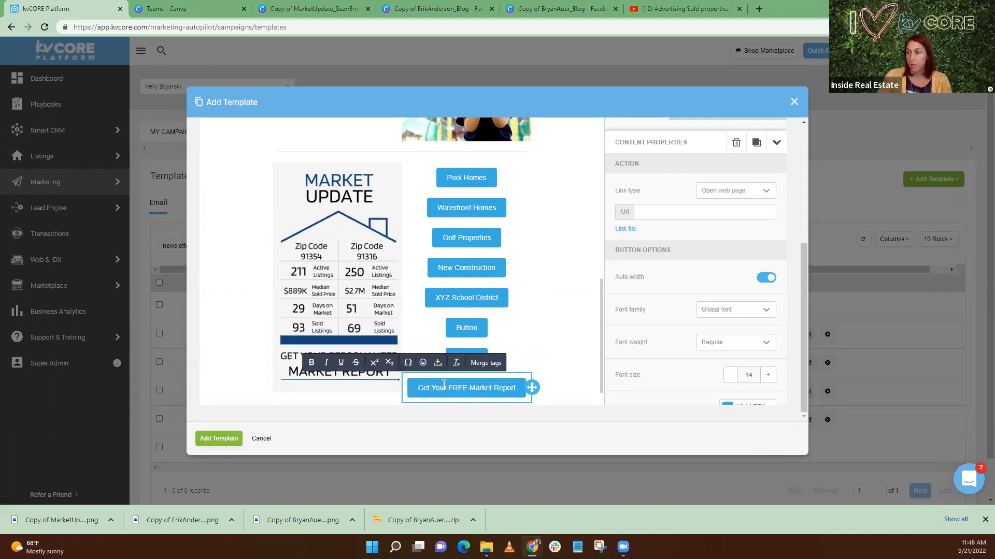
pyautogui.scroll(-1, 460, 313)
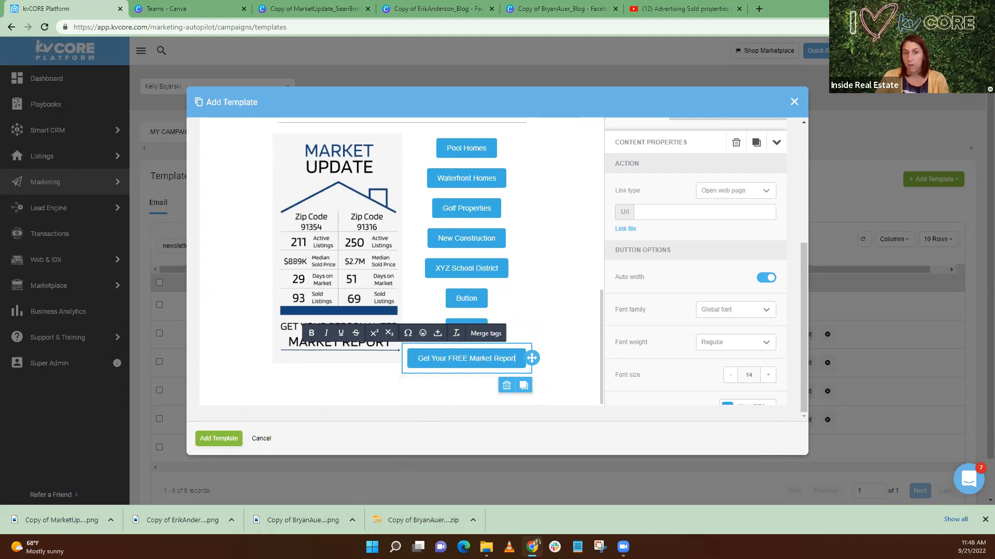
# Open the kvCORE squeeze page builder in a new browser tab
pyautogui.click(759, 9)
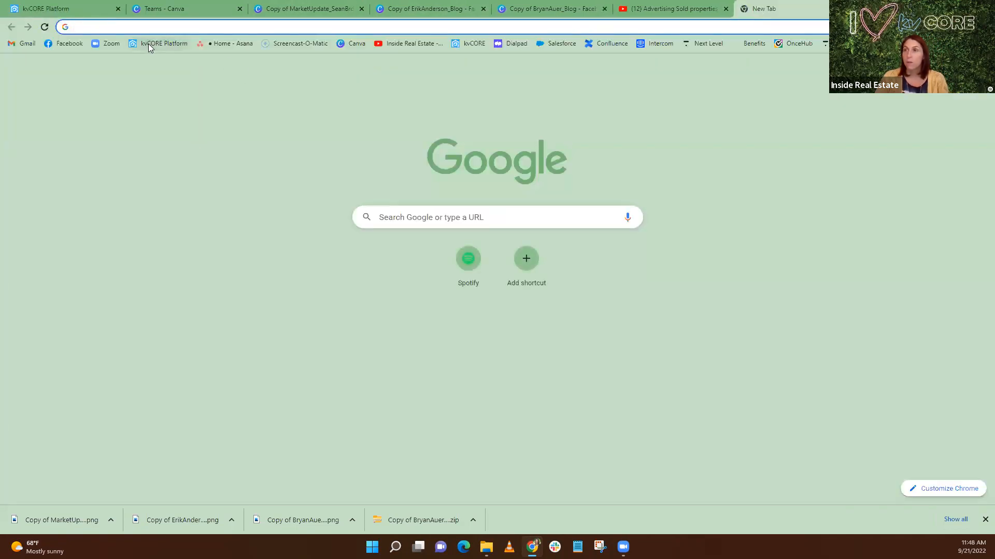
pyautogui.click(148, 44)
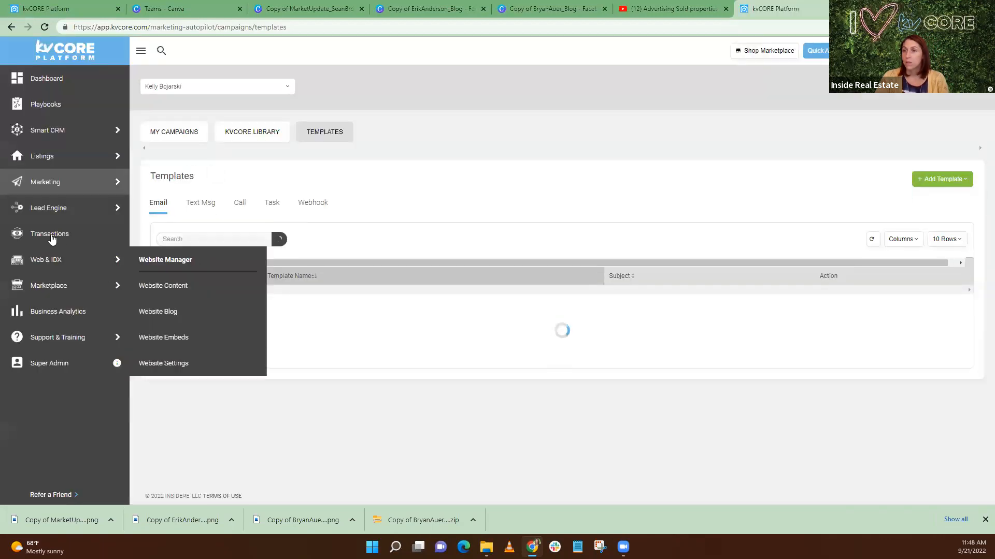
pyautogui.moveTo(53, 207)
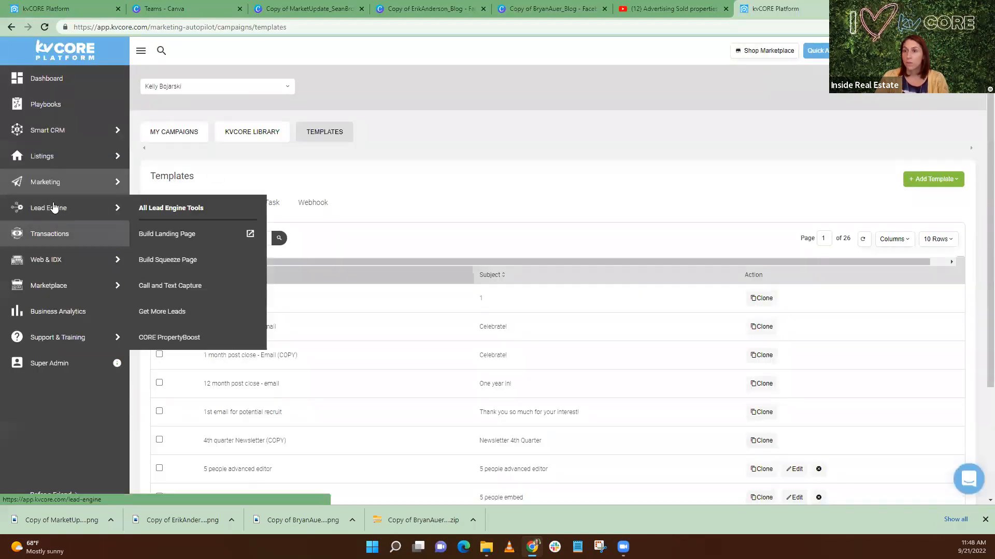
pyautogui.click(176, 260)
pyautogui.moveTo(115, 204)
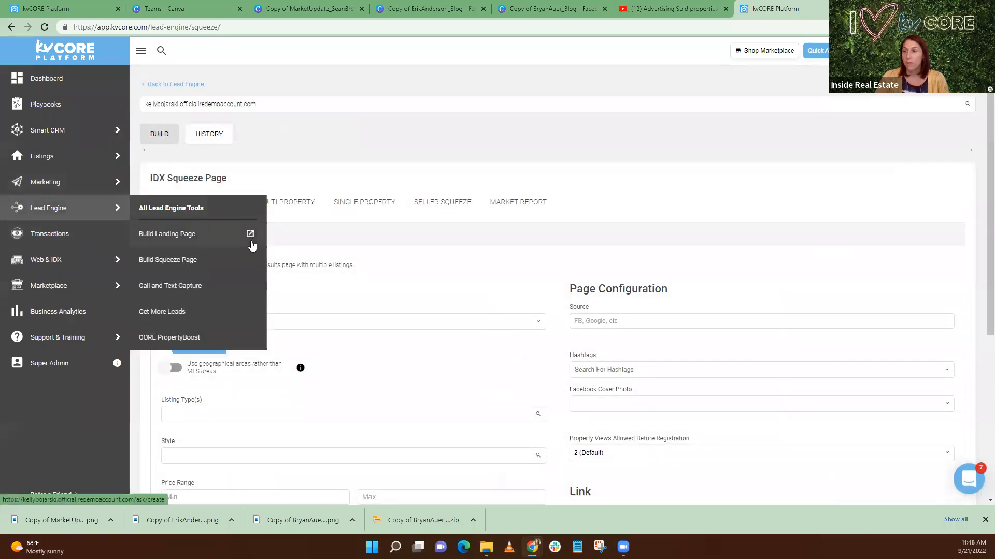
# Set the multi-property squeeze page's location to the city of New York, NY
pyautogui.scroll(-3, 371, 320)
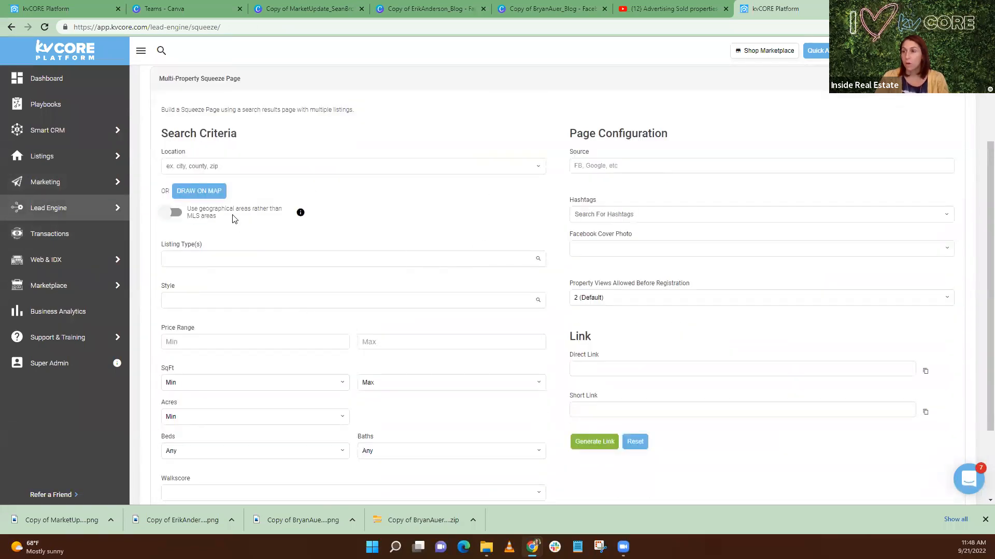
pyautogui.scroll(2, 158, 231)
pyautogui.click(201, 272)
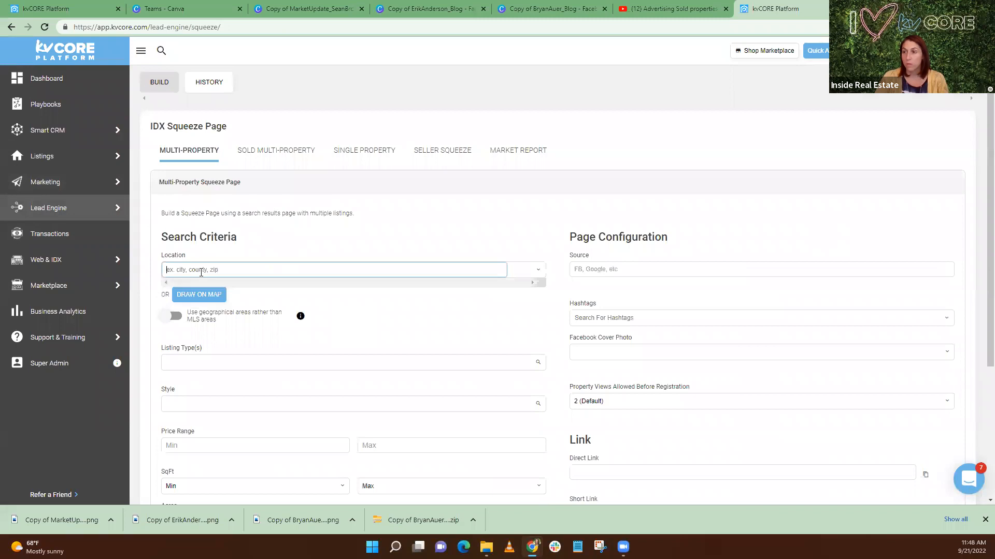
pyautogui.write('new')
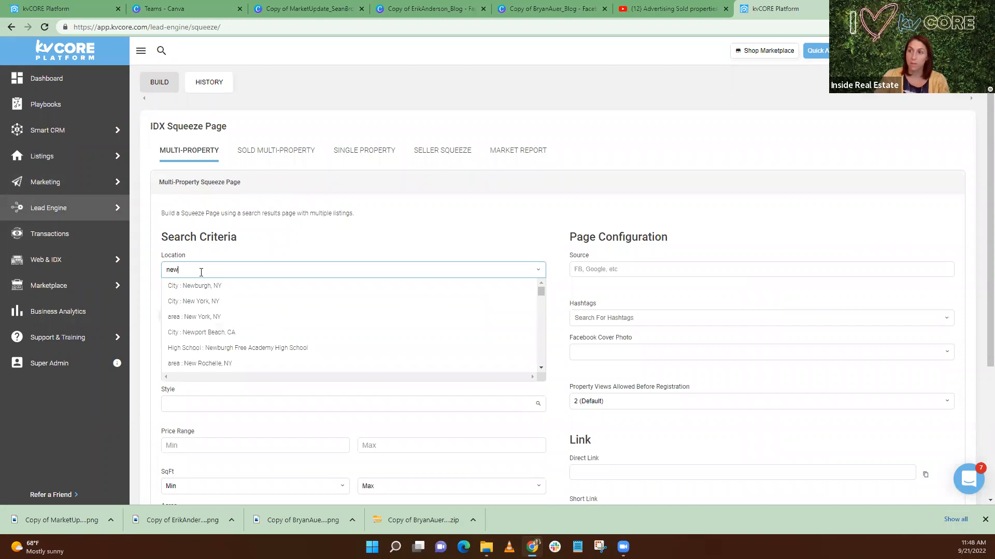
pyautogui.click(206, 300)
# Add Pool as a search option for the multi-property squeeze page
pyautogui.scroll(-3, 221, 294)
pyautogui.scroll(-2, 221, 294)
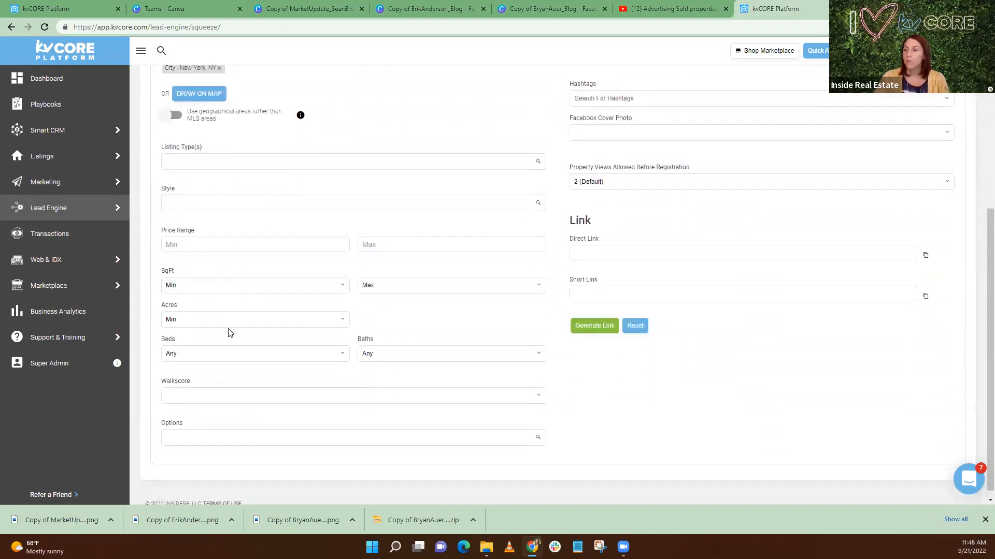
pyautogui.click(218, 429)
pyautogui.scroll(-1, 222, 461)
pyautogui.click(217, 481)
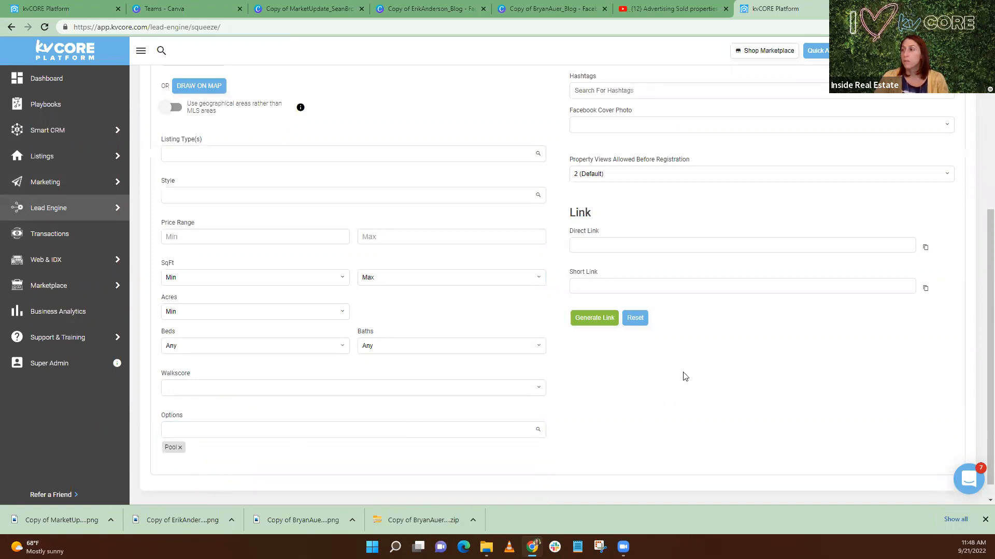
# Set the squeeze page's property views allowed before registration to Never and its source to "Newsletter"
pyautogui.scroll(3, 686, 369)
pyautogui.click(618, 329)
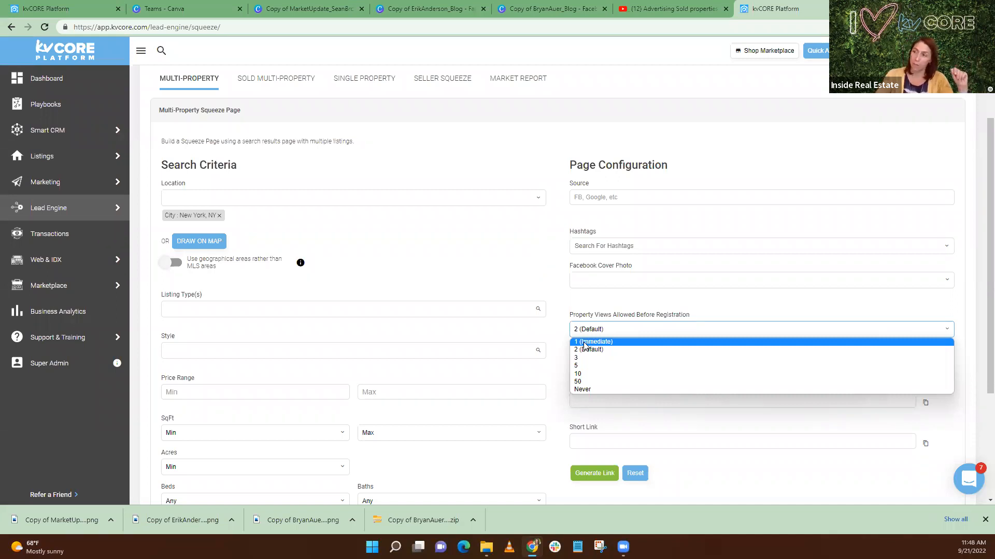
pyautogui.click(589, 391)
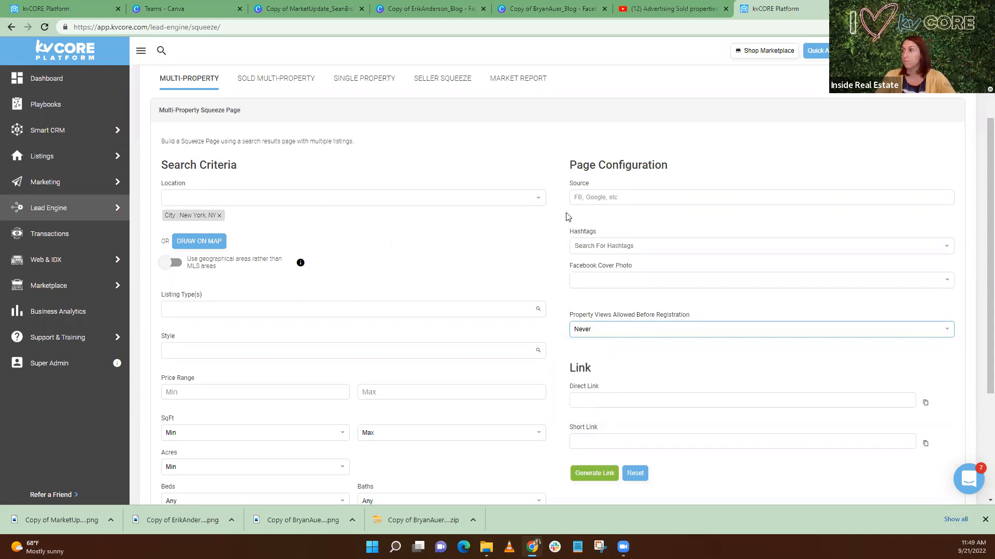
pyautogui.click(593, 199)
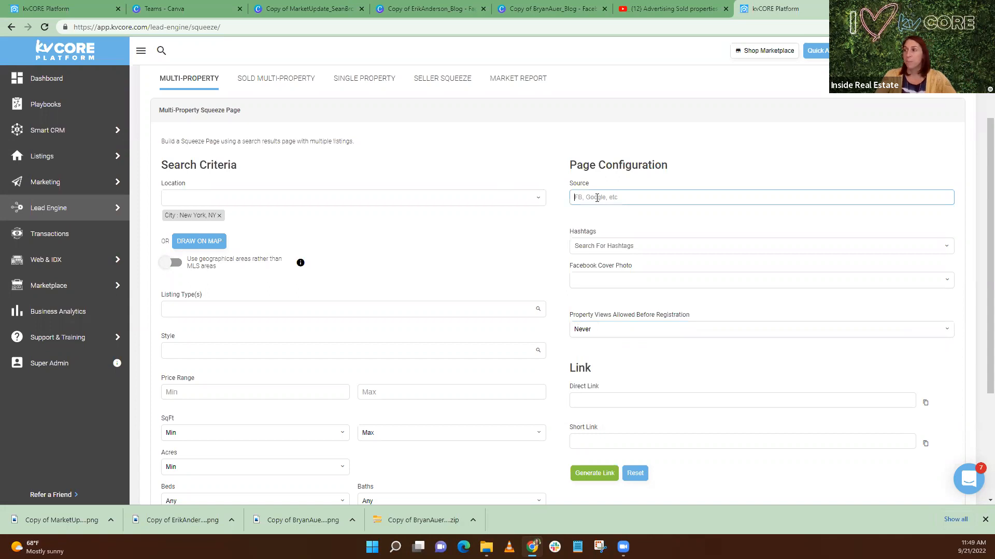
pyautogui.write('Newsletter')
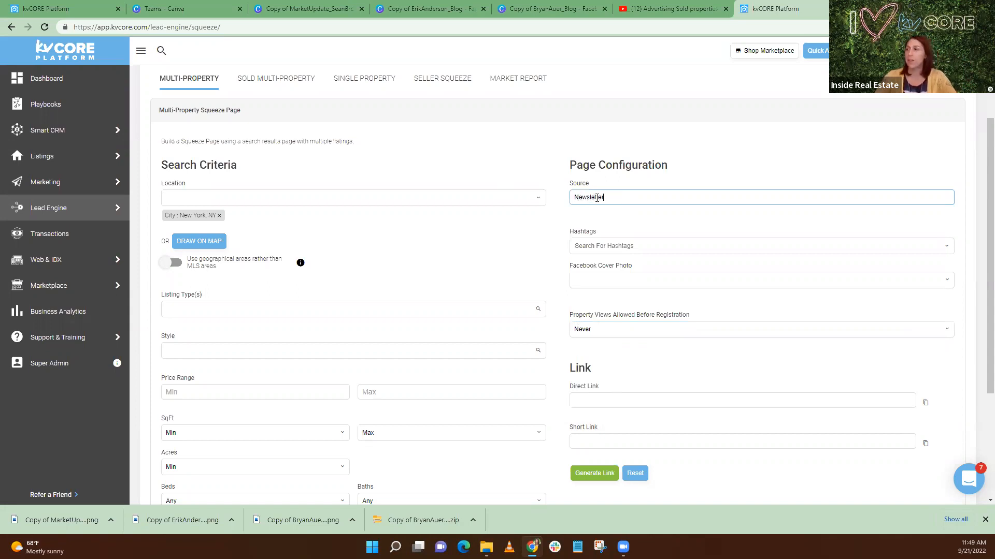
pyautogui.moveTo(605, 201); pyautogui.dragTo(541, 204)
pyautogui.click(590, 212)
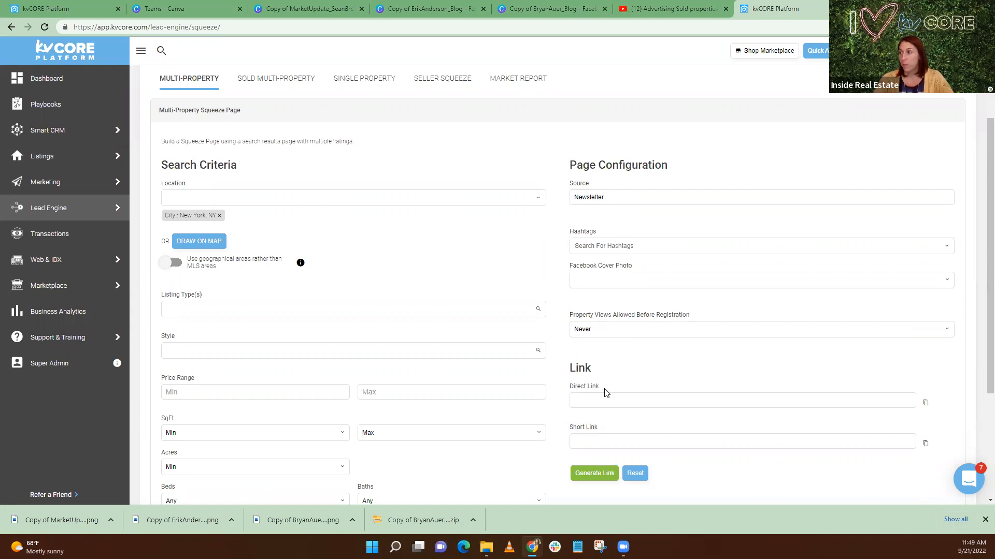
pyautogui.click(597, 330)
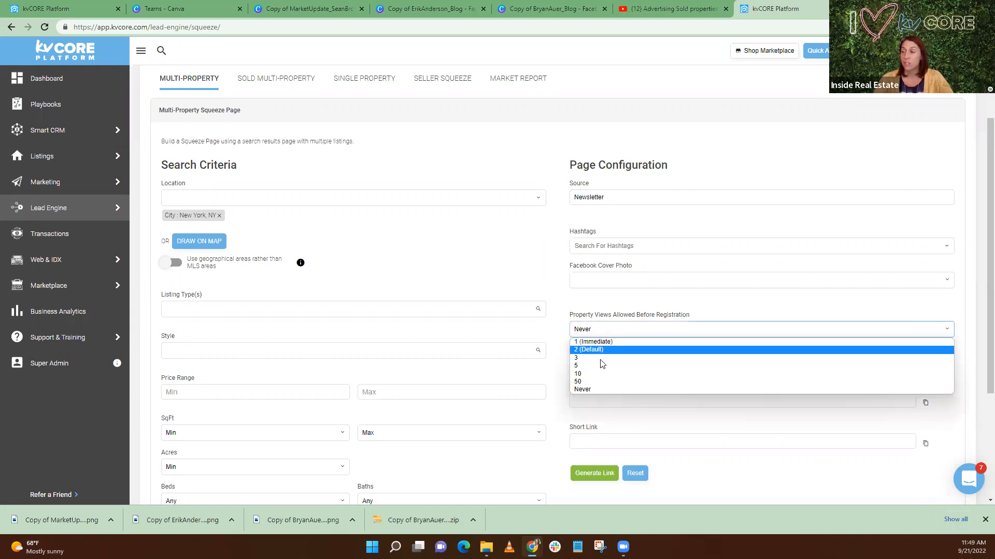
pyautogui.click(594, 389)
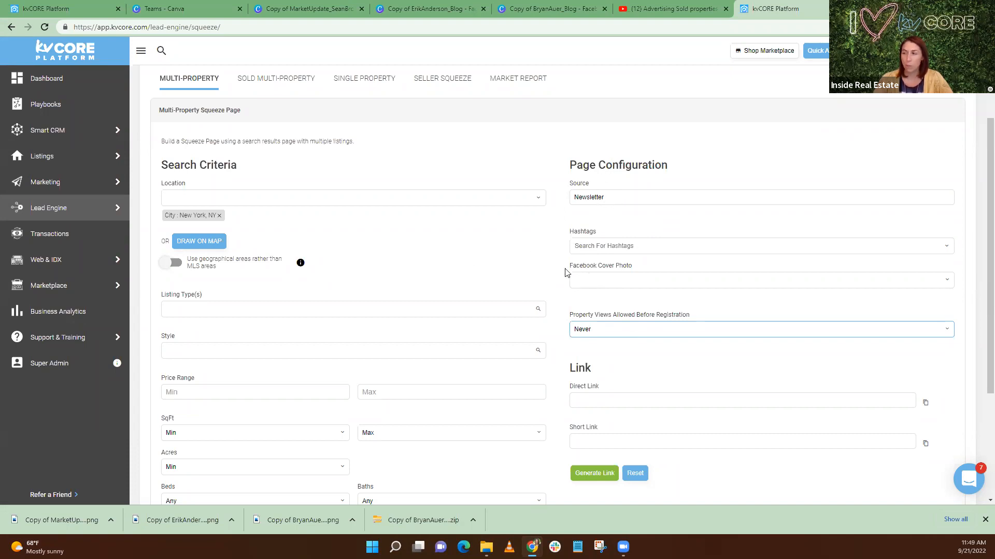
# Generate the link for the New York pool homes squeeze page and copy its short link
pyautogui.scroll(-1, 538, 331)
pyautogui.scroll(-3, 262, 329)
pyautogui.scroll(3, 262, 319)
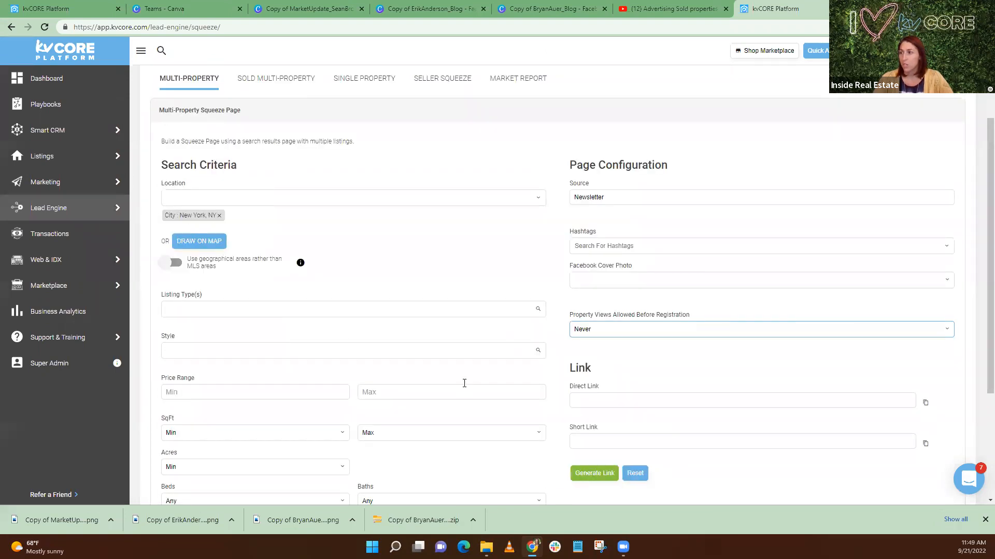
pyautogui.click(594, 472)
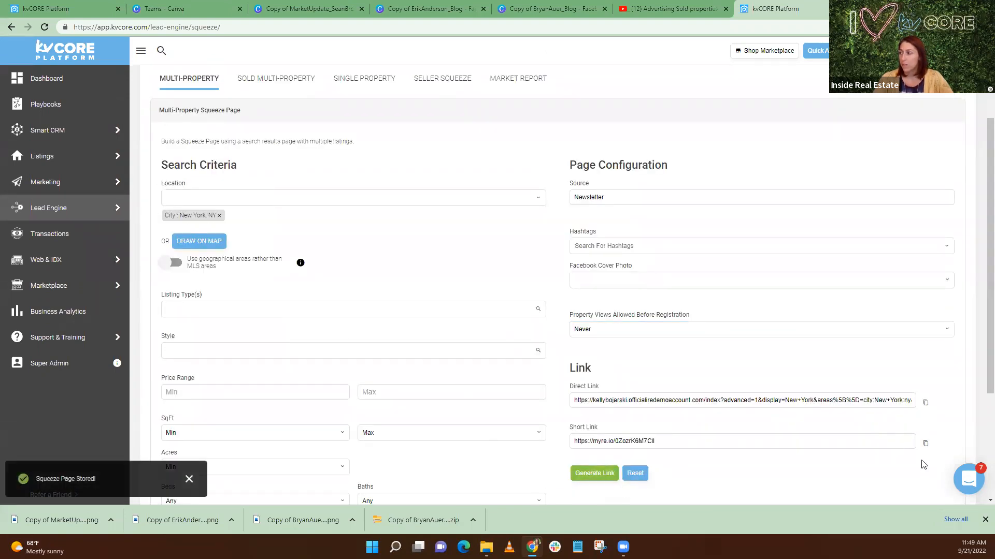
pyautogui.click(925, 443)
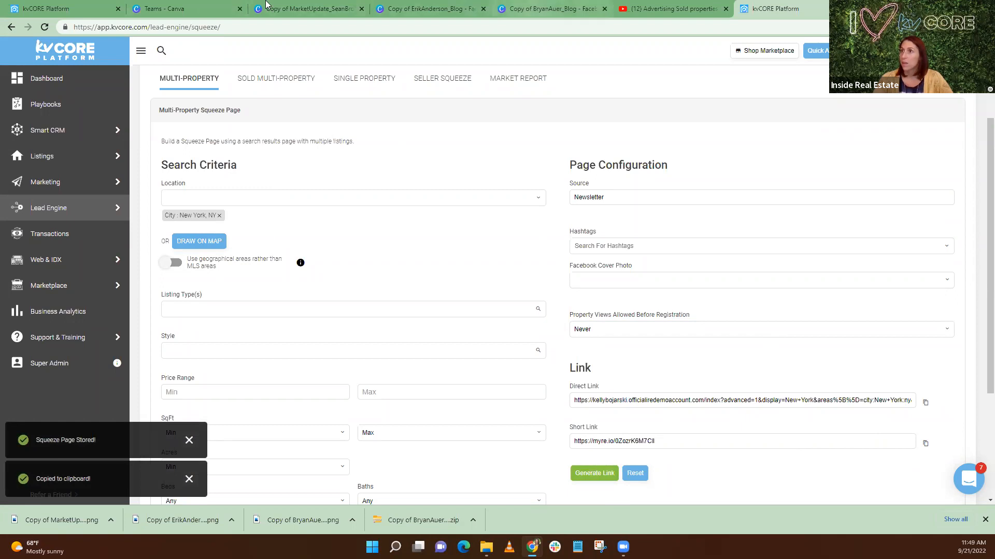
# Return to the email template and paste the copied short link as the Pool Homes button's web page URL
pyautogui.click(195, 10)
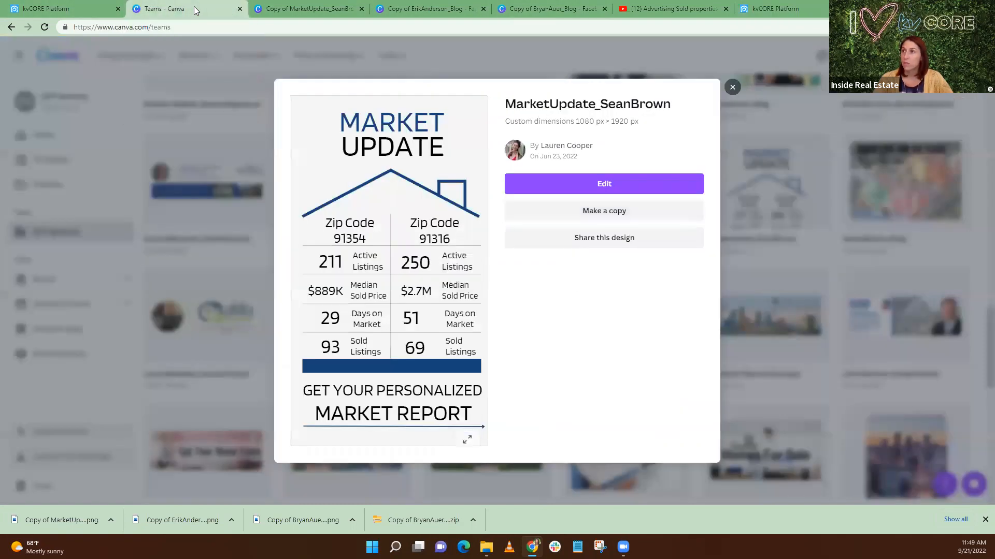
pyautogui.click(315, 9)
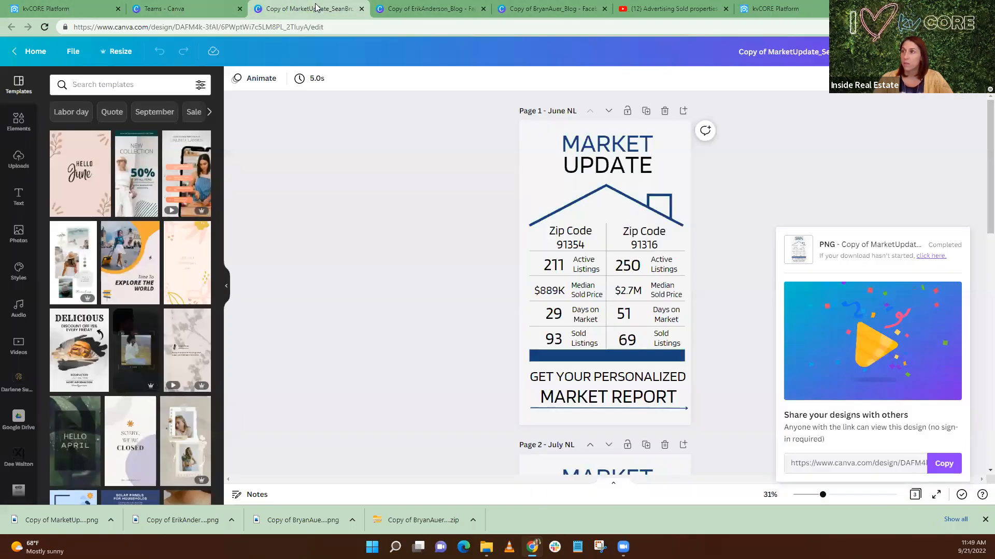
pyautogui.click(67, 9)
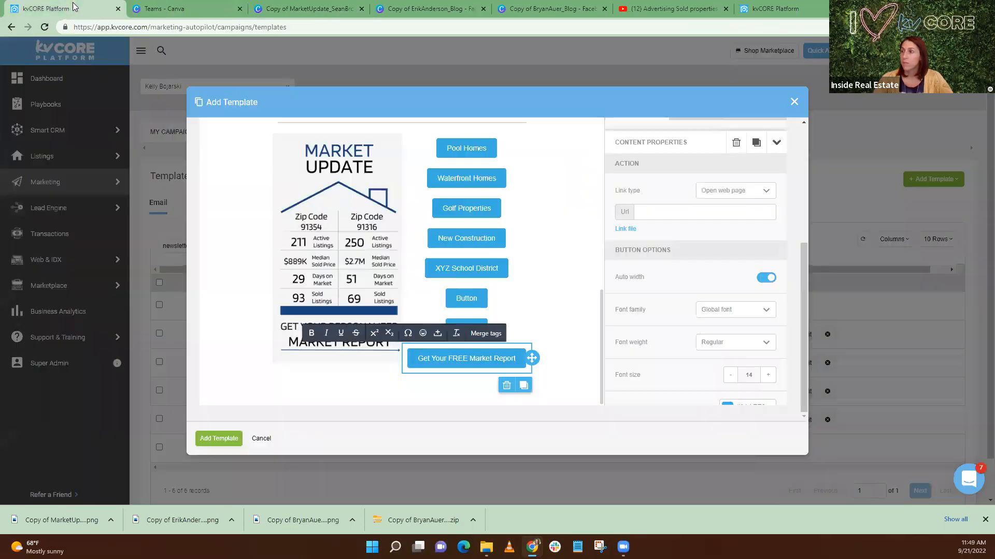
pyautogui.click(444, 151)
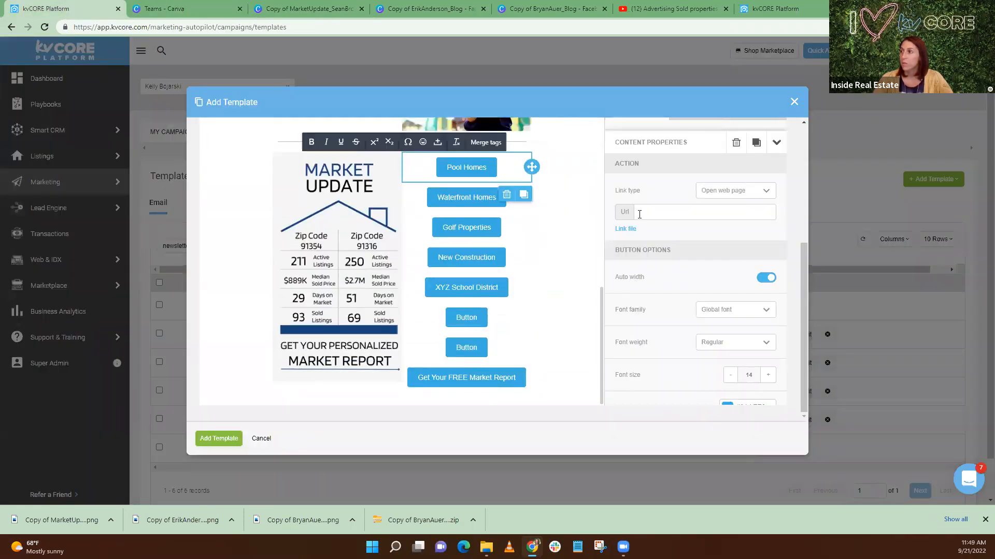
pyautogui.click(639, 214)
pyautogui.hotkey('ctrl', 'v')
pyautogui.click(647, 223)
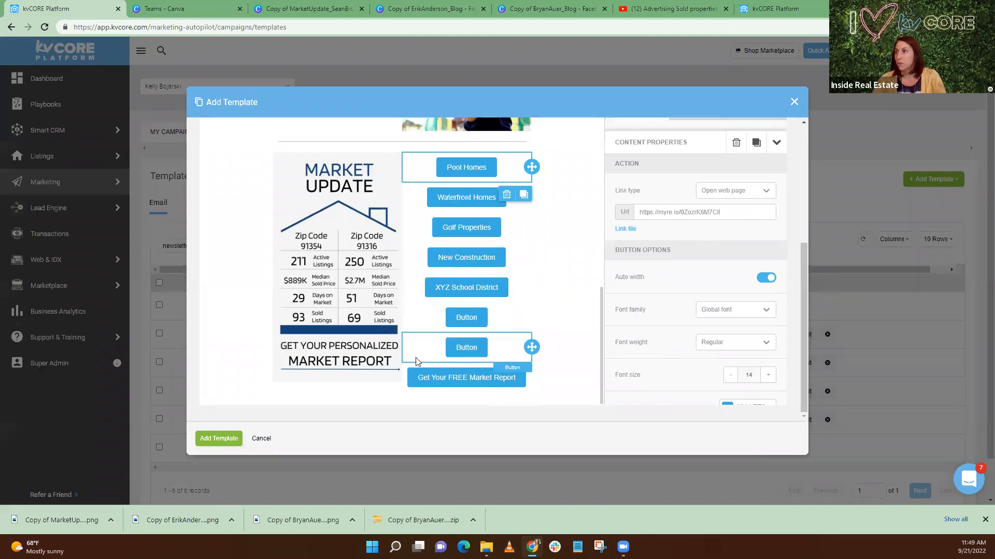
# Return to the squeeze page builder and generate a Market Report link for the New York, NY area
pyautogui.click(799, 8)
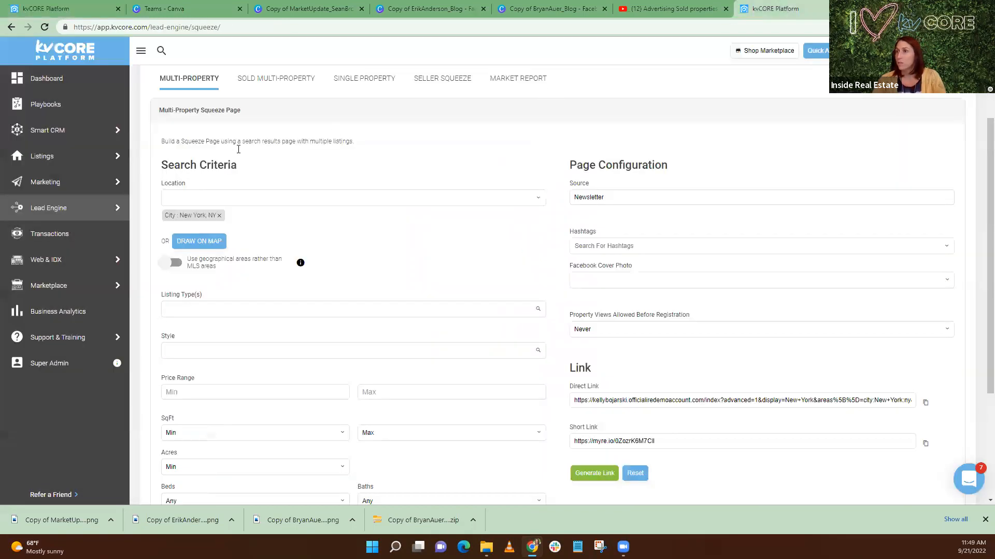
pyautogui.click(514, 80)
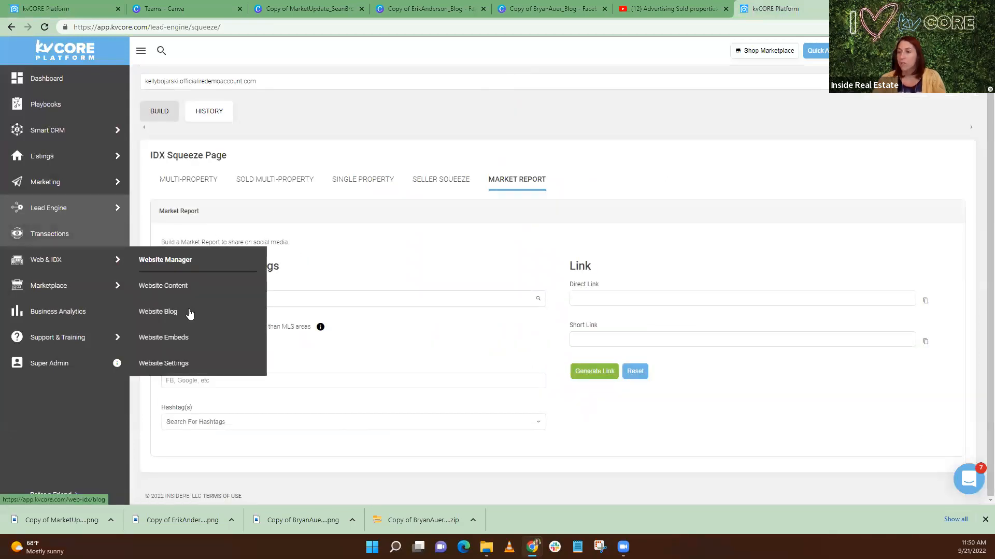
pyautogui.click(299, 301)
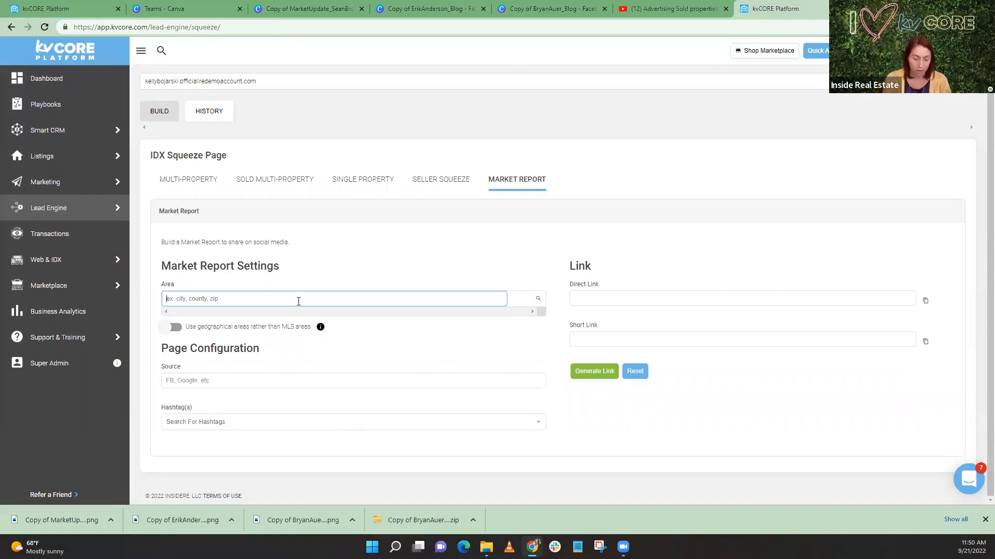
pyautogui.write('new')
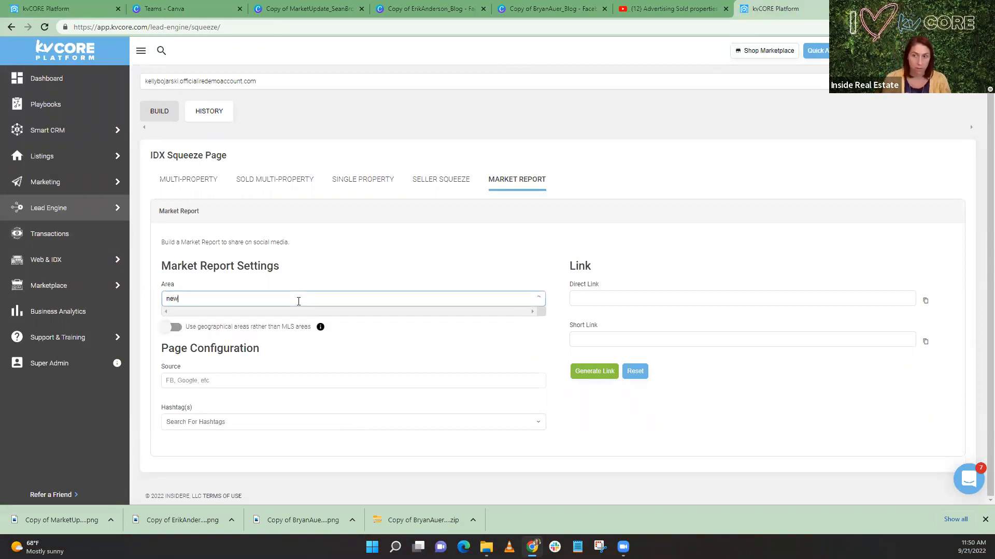
pyautogui.write(' york')
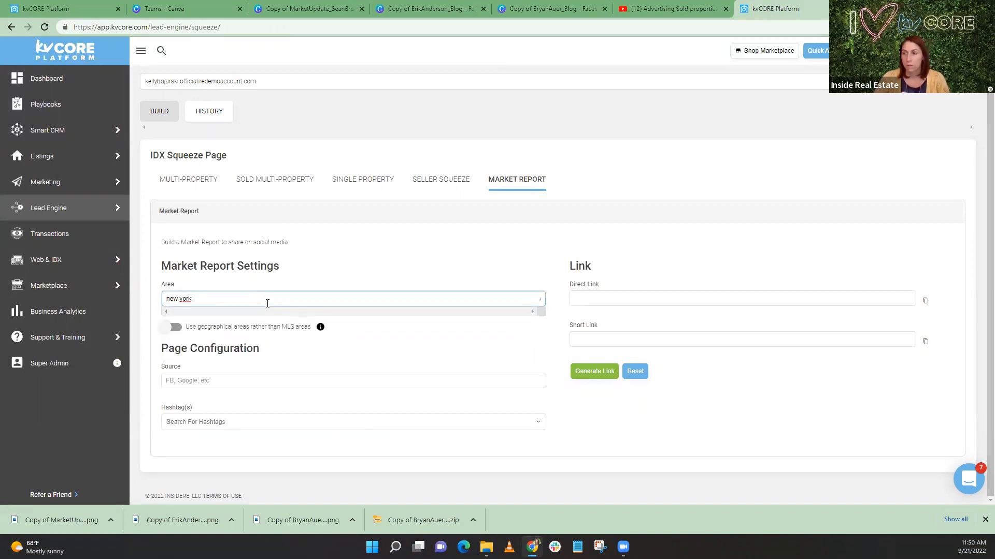
pyautogui.click(221, 316)
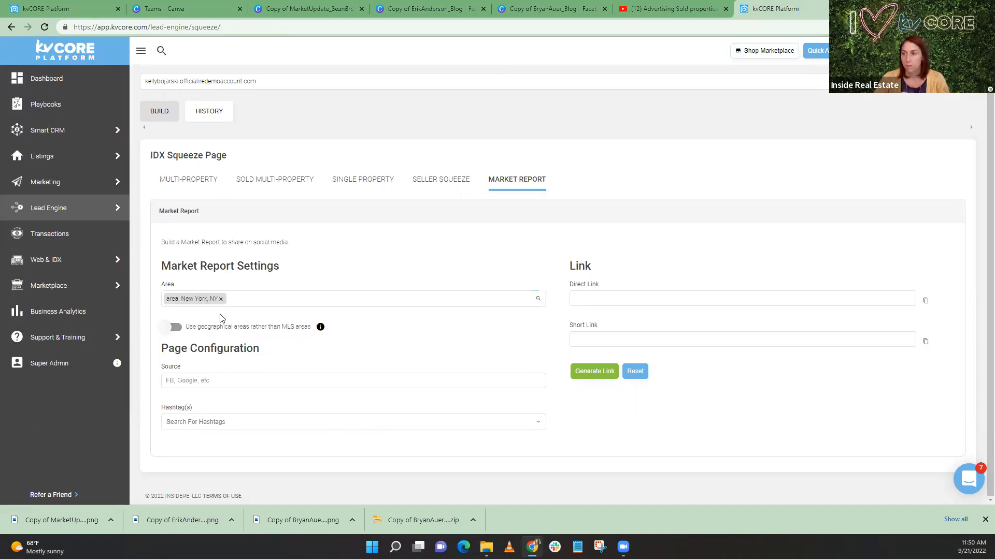
pyautogui.click(592, 380)
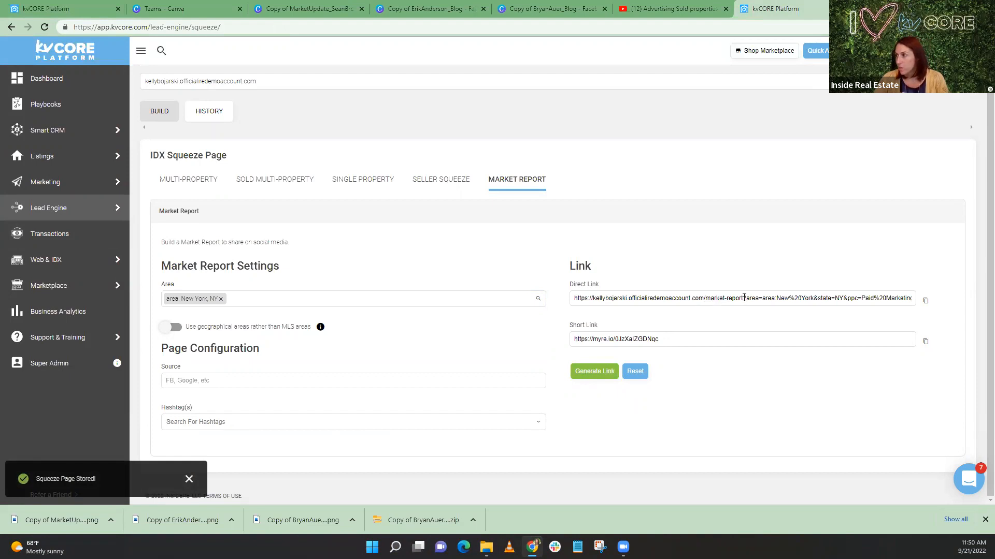
# Copy the Market Report direct link only up to "market-report" and open that address in a new browser tab
pyautogui.moveTo(744, 299); pyautogui.dragTo(573, 303)
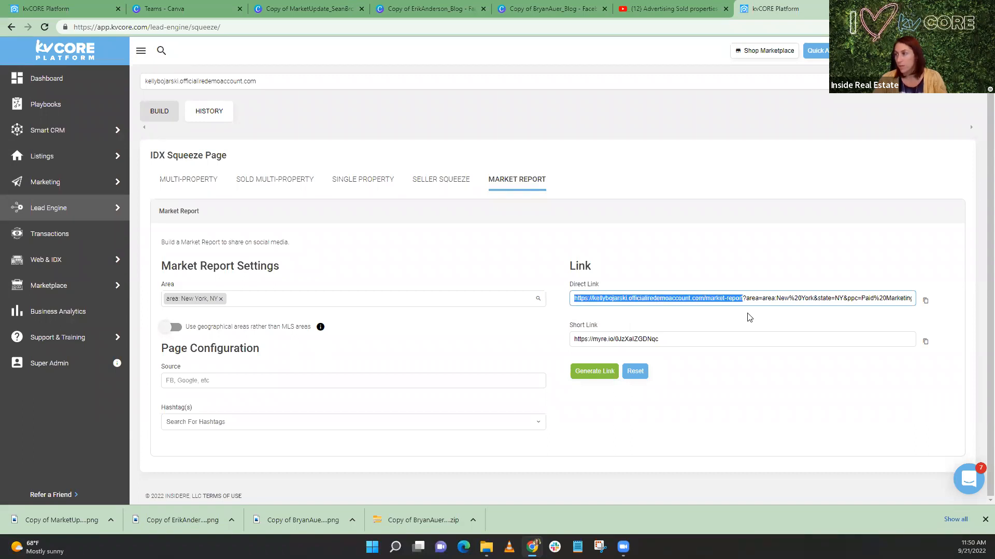
pyautogui.hotkey('ctrl', 't')
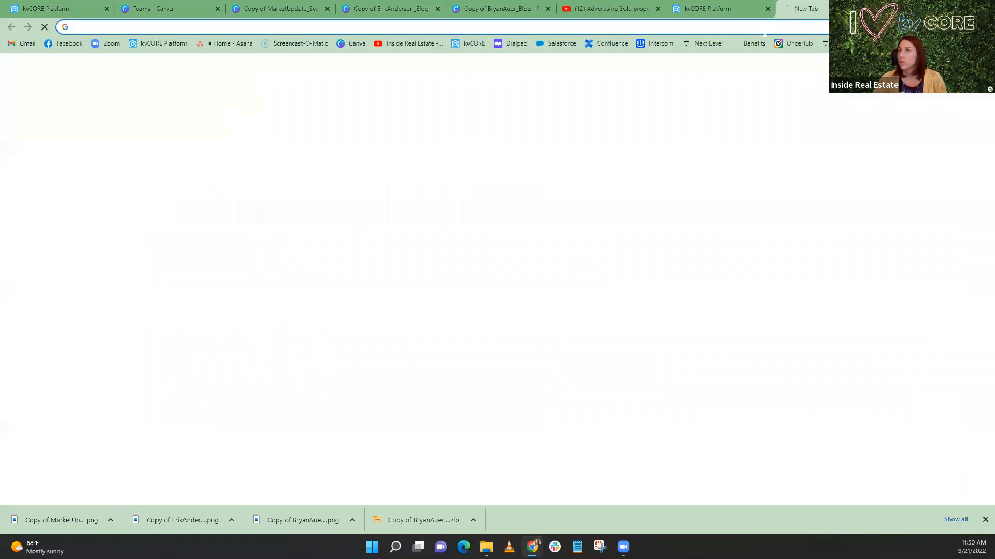
pyautogui.hotkey('ctrl', 'v')
pyautogui.press('Return')
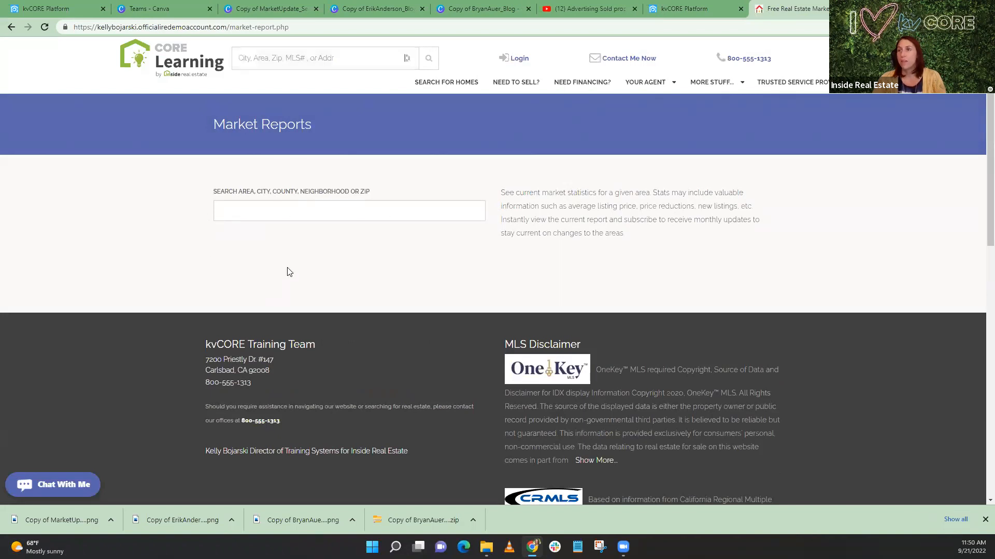
# Return to the email template and paste the copied market report address as the "Get Your FREE Market Report" button's URL
pyautogui.click(47, 10)
pyautogui.click(508, 378)
pyautogui.click(646, 214)
pyautogui.hotkey('ctrl', 'v')
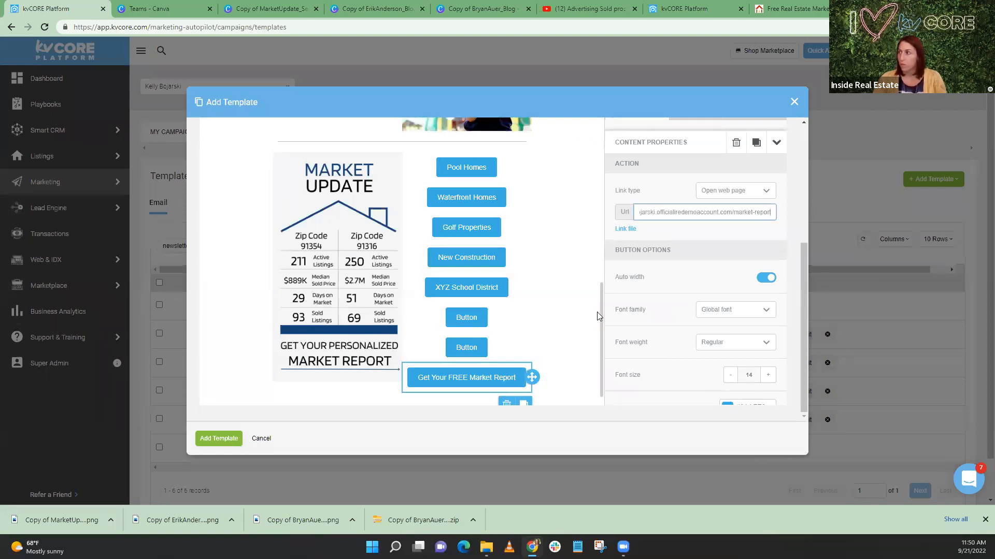
pyautogui.click(580, 304)
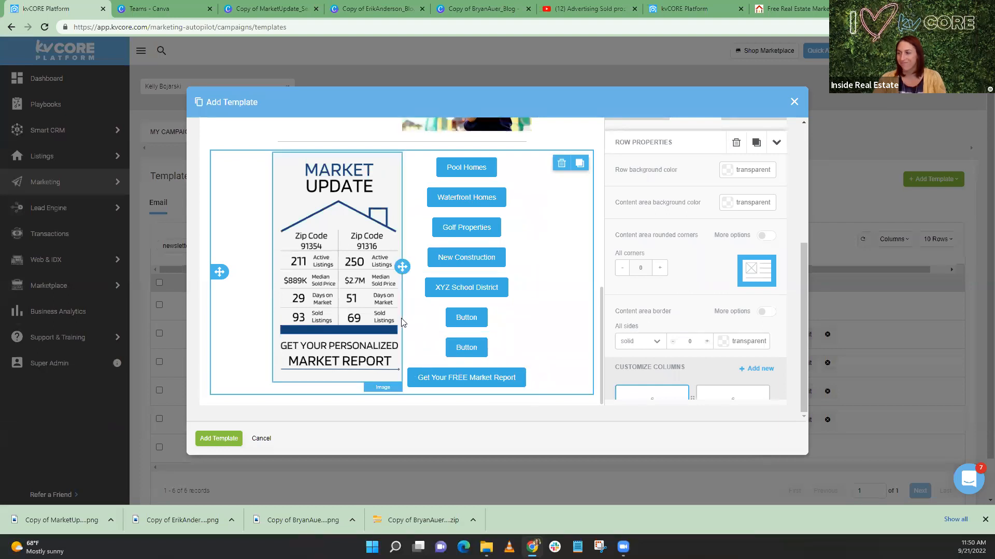
# Add a single-column row below the market update section and place a divider in it
pyautogui.scroll(10, 513, 311)
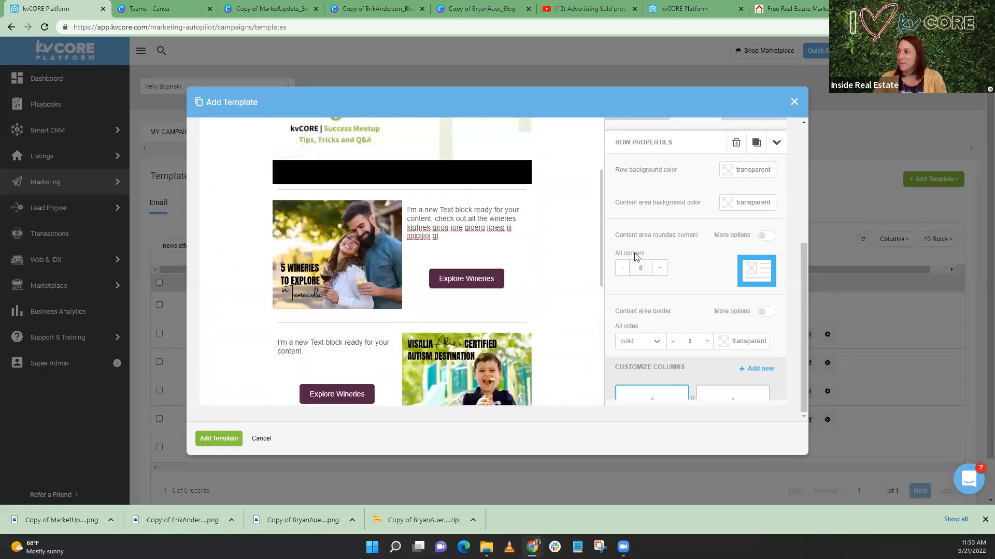
pyautogui.scroll(-8, 536, 270)
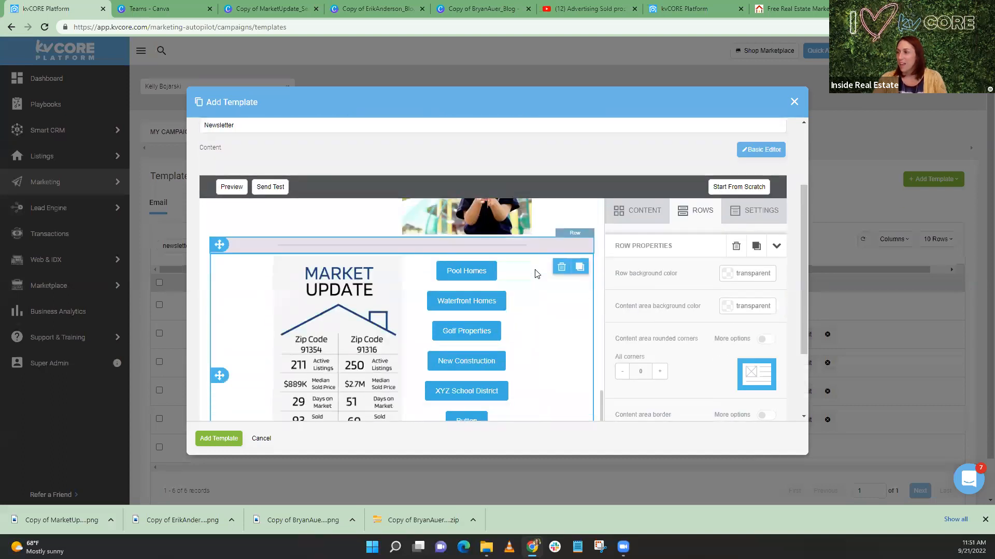
pyautogui.scroll(-2, 490, 282)
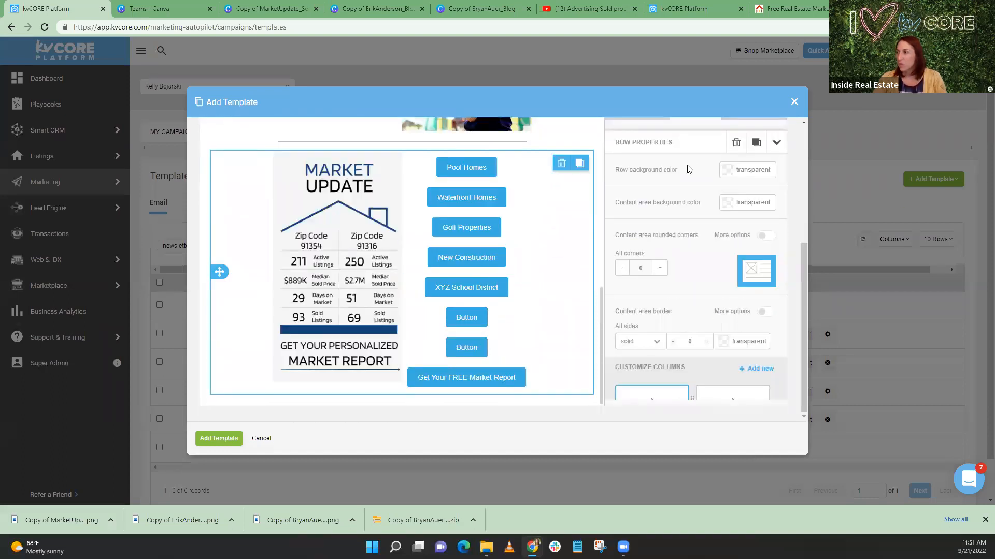
pyautogui.scroll(2, 666, 187)
pyautogui.click(642, 209)
pyautogui.scroll(-2, 464, 223)
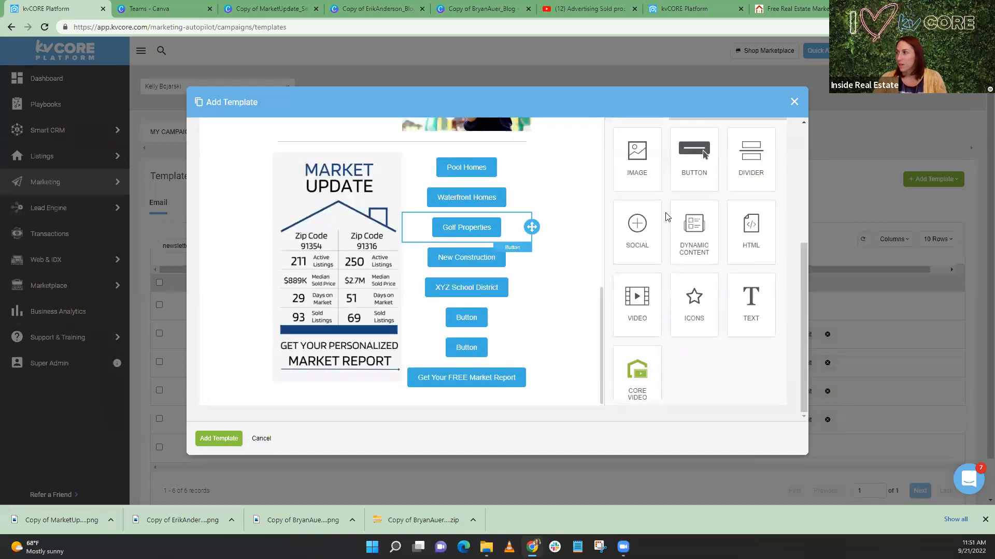
pyautogui.scroll(3, 689, 187)
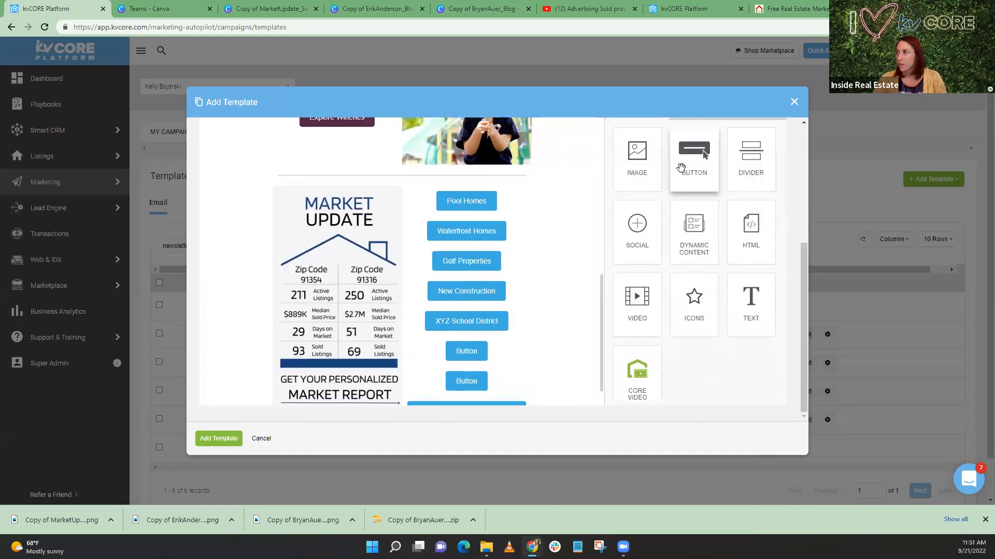
pyautogui.click(697, 210)
pyautogui.scroll(-1, 446, 219)
pyautogui.moveTo(652, 257); pyautogui.dragTo(415, 396)
pyautogui.scroll(5, 718, 275)
pyautogui.scroll(-2, 709, 275)
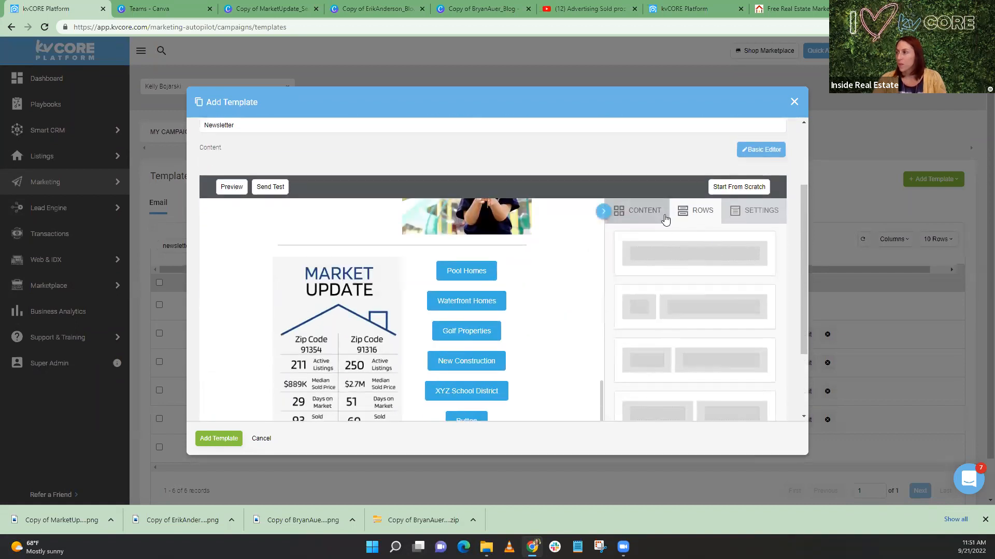
pyautogui.moveTo(750, 261); pyautogui.dragTo(409, 370)
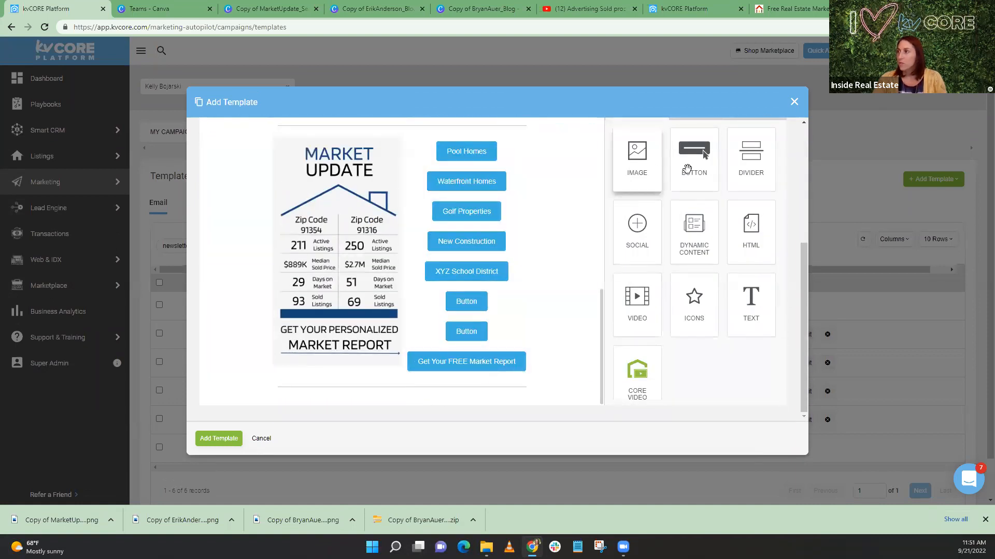
# Add a button beneath the new divider and label it "Call Me!"
pyautogui.moveTo(704, 154); pyautogui.dragTo(410, 392)
pyautogui.scroll(-1, 428, 337)
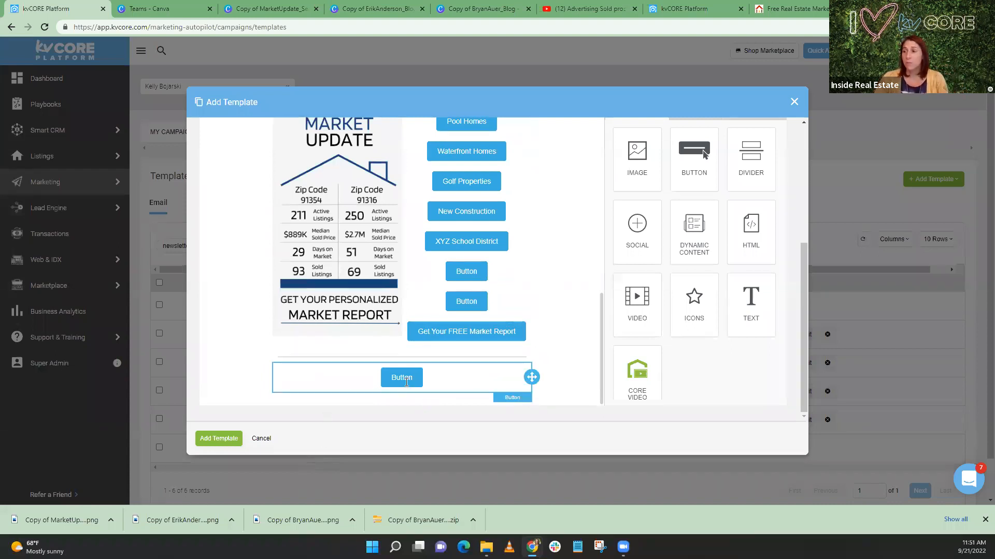
pyautogui.click(394, 377)
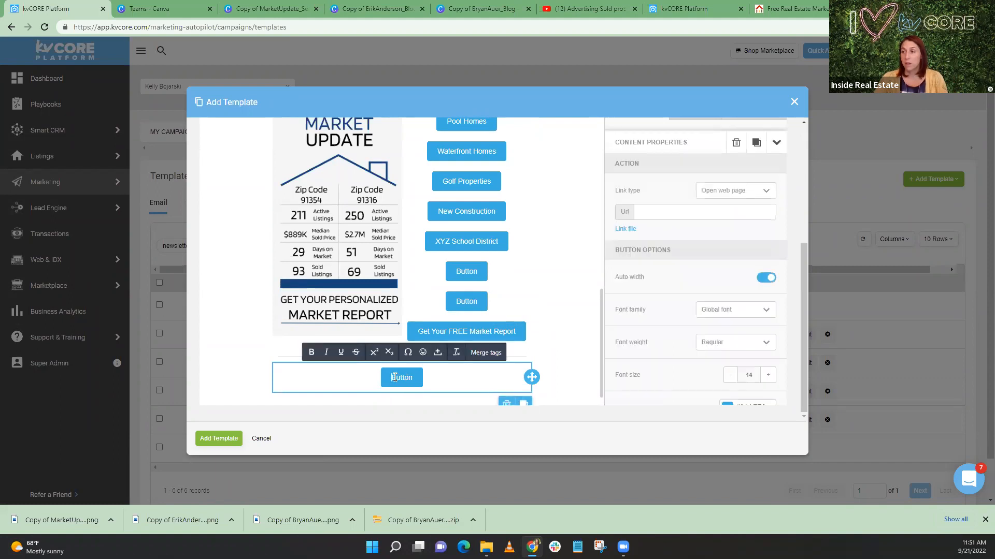
pyautogui.write('Call Me!')
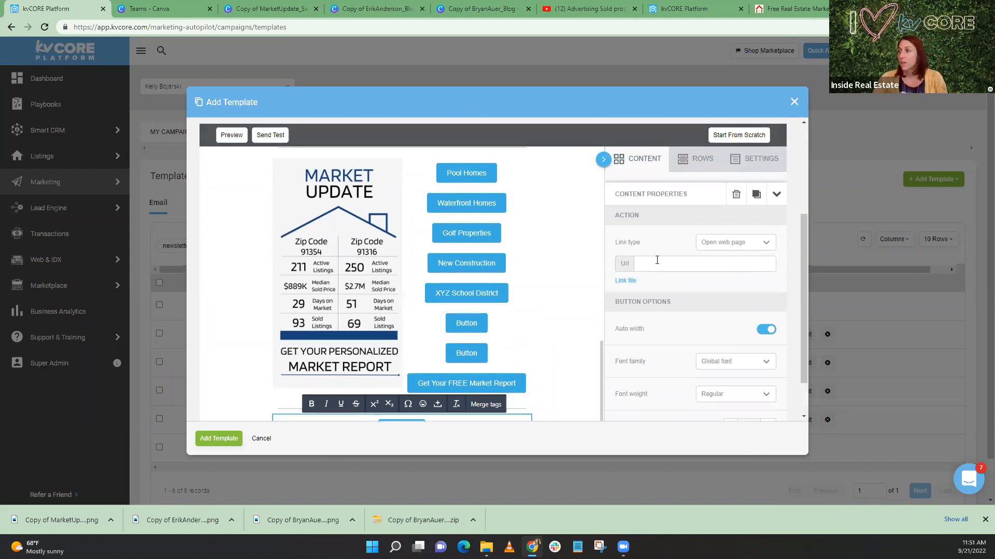
# Set the "Call Me!" button's link type to Make call, leaving the phone number unfilled
pyautogui.click(728, 244)
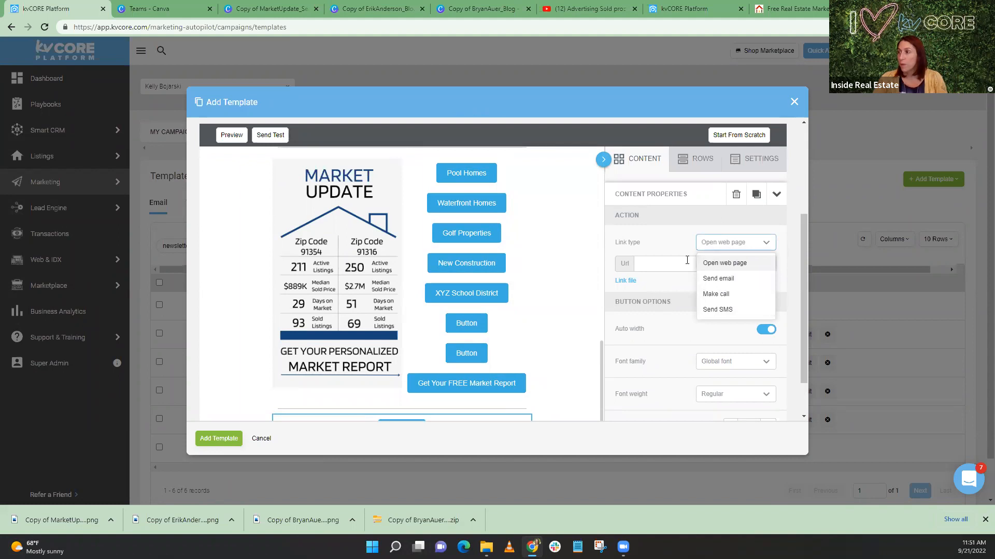
pyautogui.click(713, 295)
pyautogui.click(669, 264)
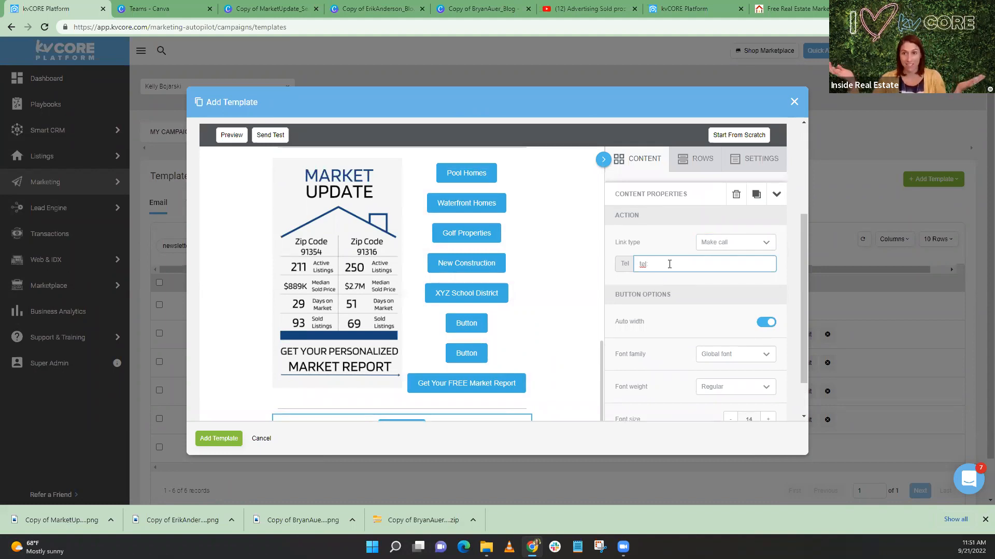
pyautogui.click(726, 243)
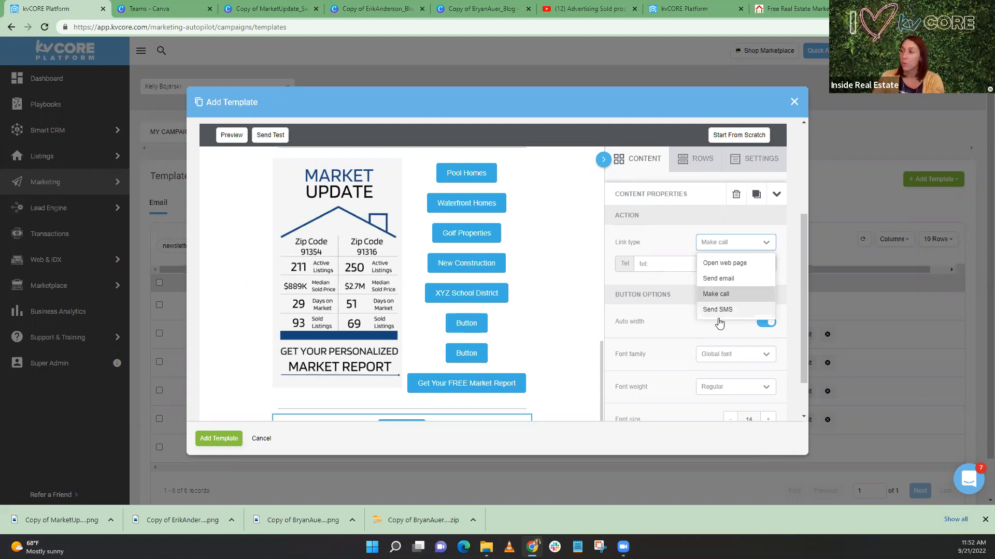
pyautogui.click(663, 281)
# Duplicate the "Call Me!" button as a "Chat with Me!" button with the link type Open web page
pyautogui.scroll(-1, 500, 290)
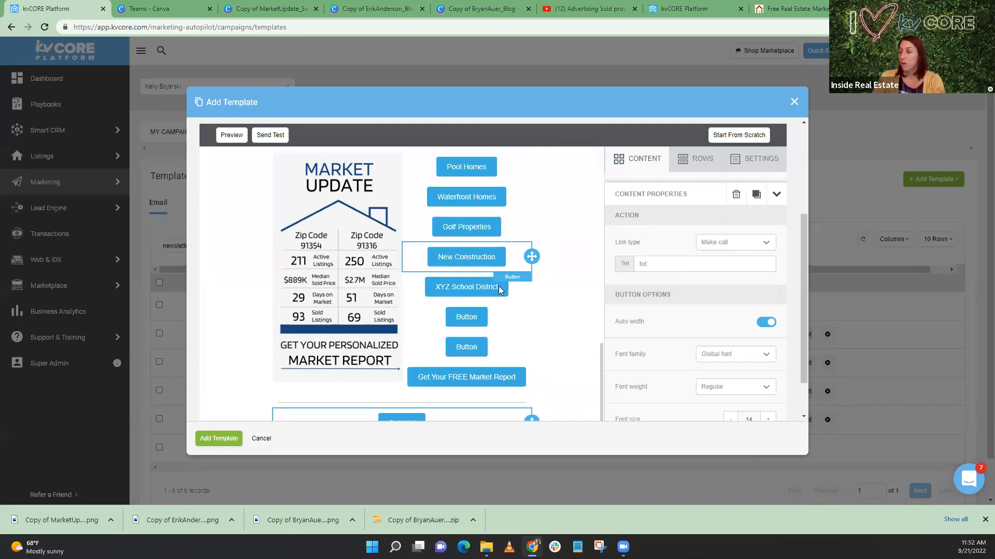
pyautogui.scroll(-2, 500, 290)
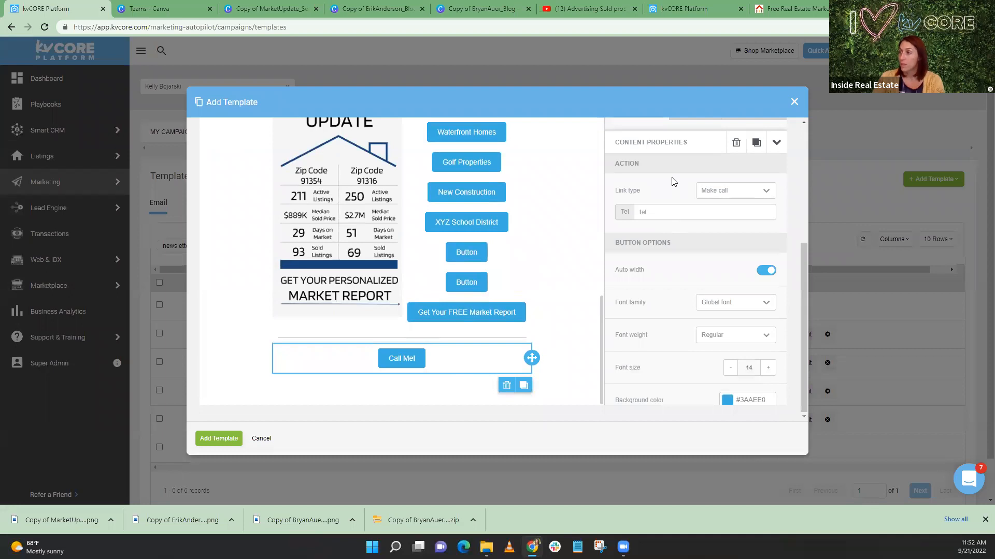
pyautogui.scroll(2, 663, 197)
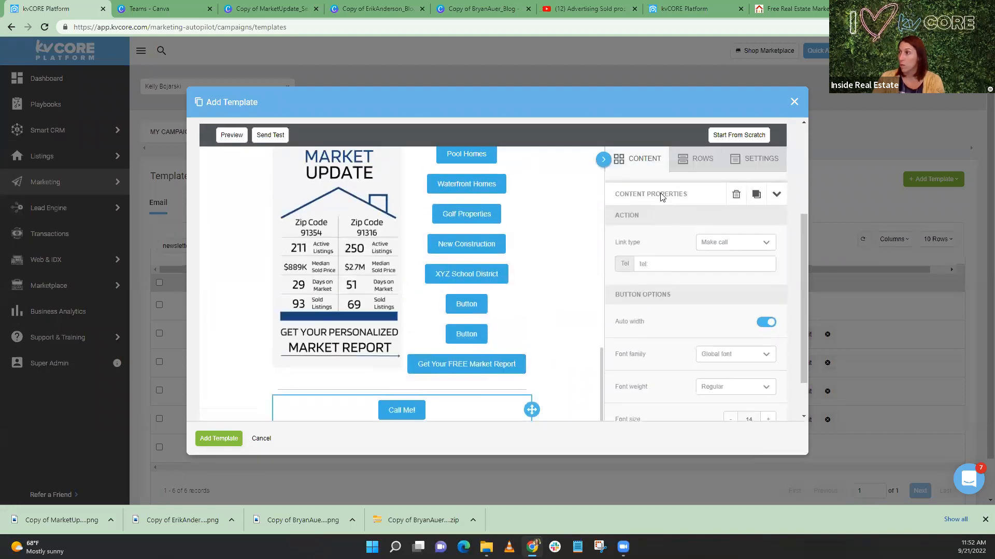
pyautogui.scroll(-2, 467, 249)
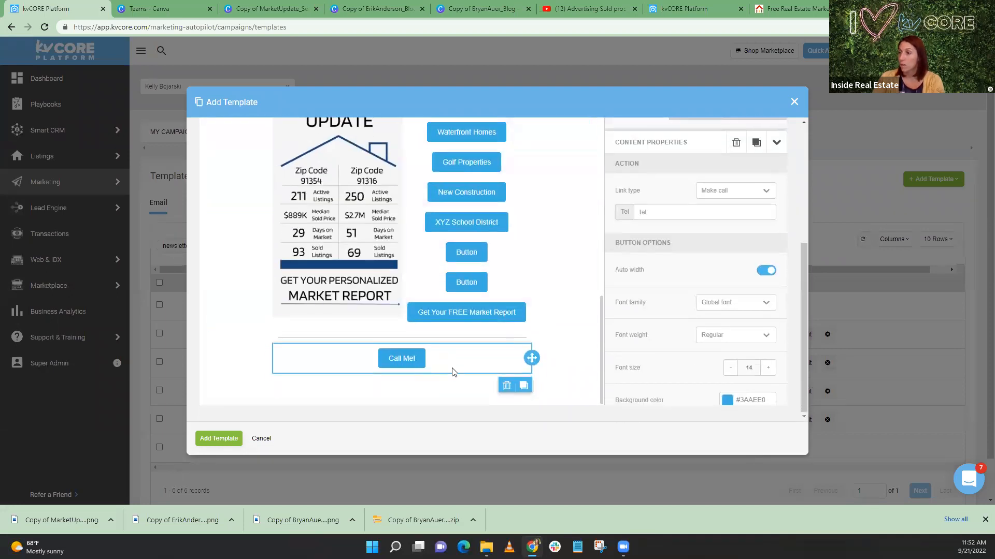
pyautogui.click(520, 386)
pyautogui.moveTo(402, 390); pyautogui.dragTo(377, 382)
pyautogui.write('Chat wi')
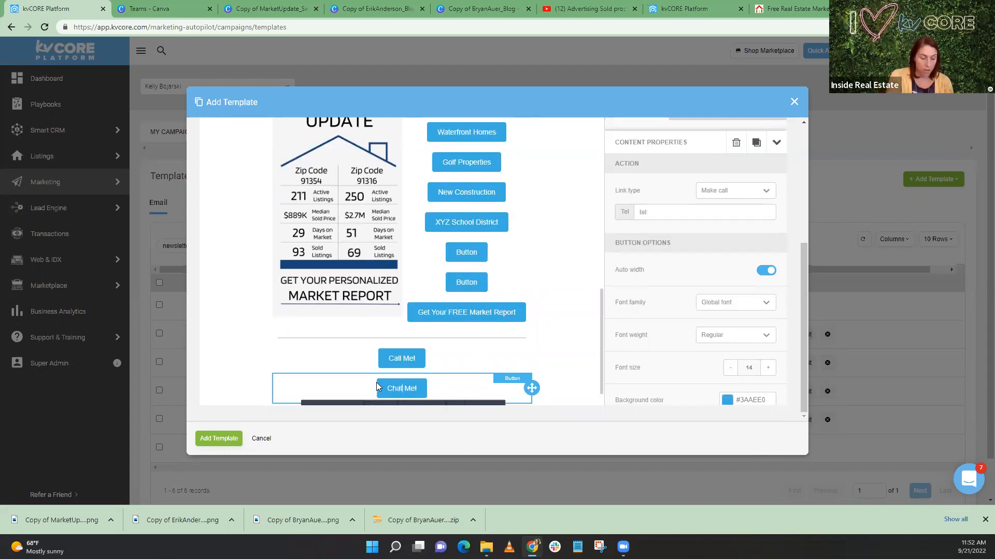
pyautogui.write('th')
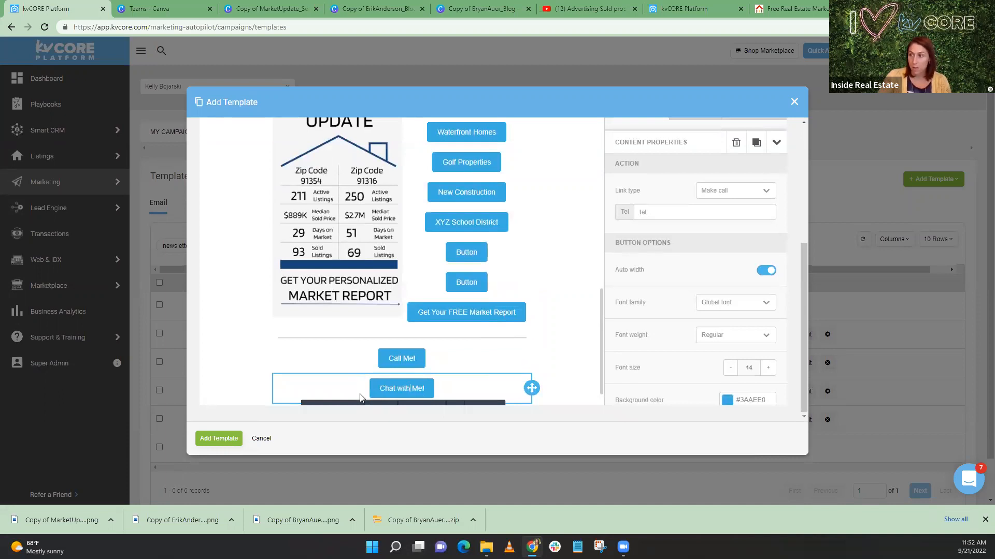
pyautogui.click(703, 192)
pyautogui.click(716, 212)
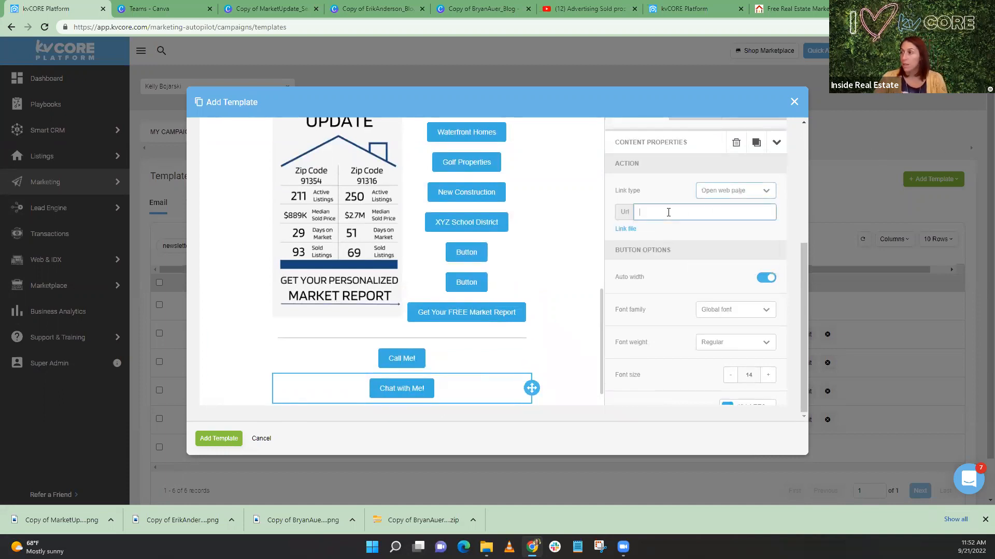
# Switch to Facebook in a new tab, open the Virtual Realty Assist page and copy its page name from the address
pyautogui.hotkey('ctrl', 't')
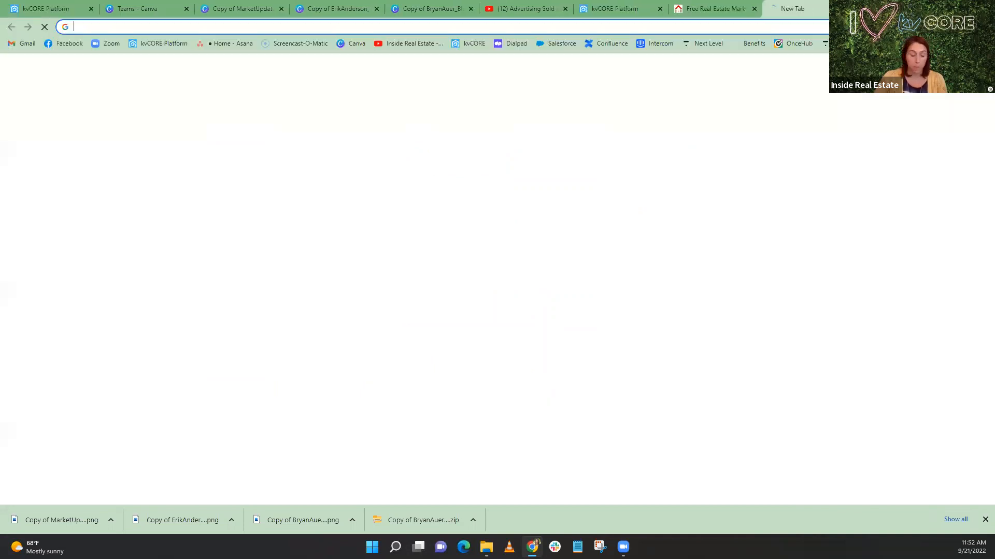
pyautogui.write('fa')
pyautogui.press('Return')
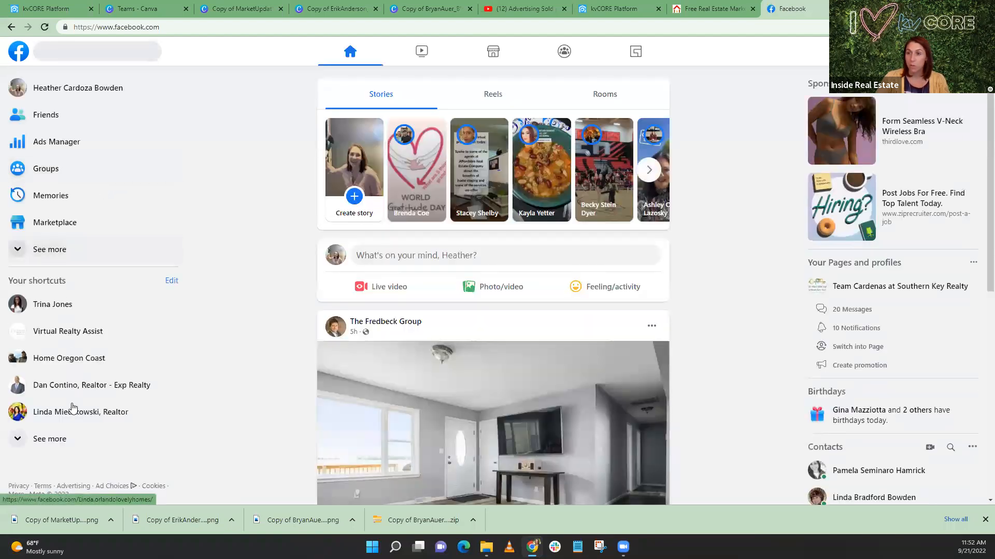
pyautogui.click(57, 331)
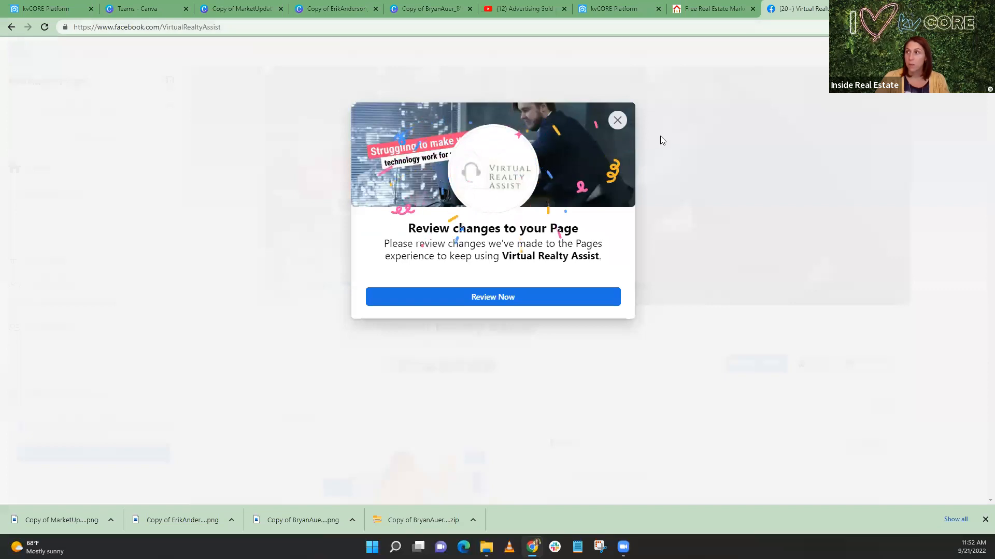
pyautogui.click(617, 120)
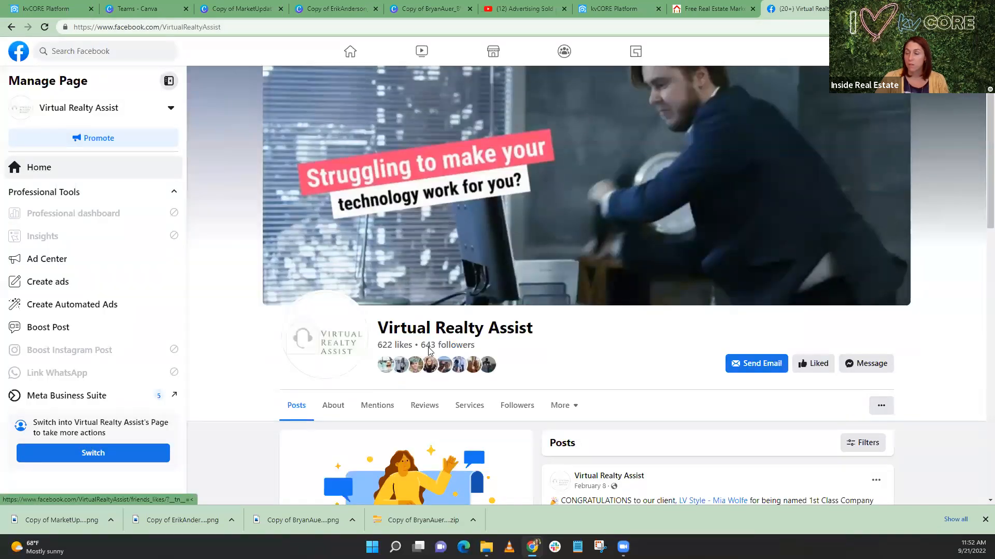
pyautogui.click(208, 27)
pyautogui.moveTo(221, 27); pyautogui.dragTo(163, 28)
pyautogui.hotkey('ctrl', 'c')
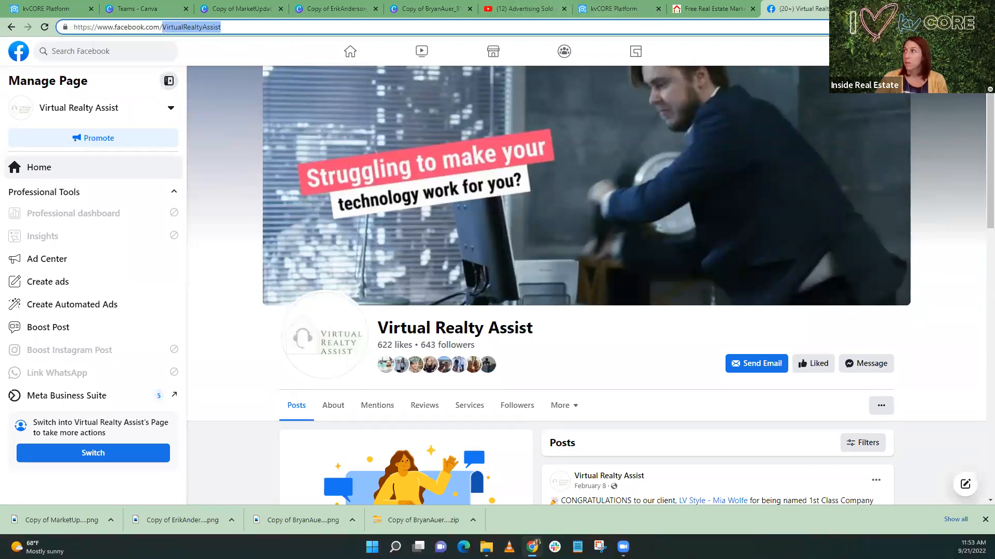
# Build the Messenger link m.me/VirtualRealtyAssist from the copied page name and open it in a new tab
pyautogui.hotkey('ctrl', 't')
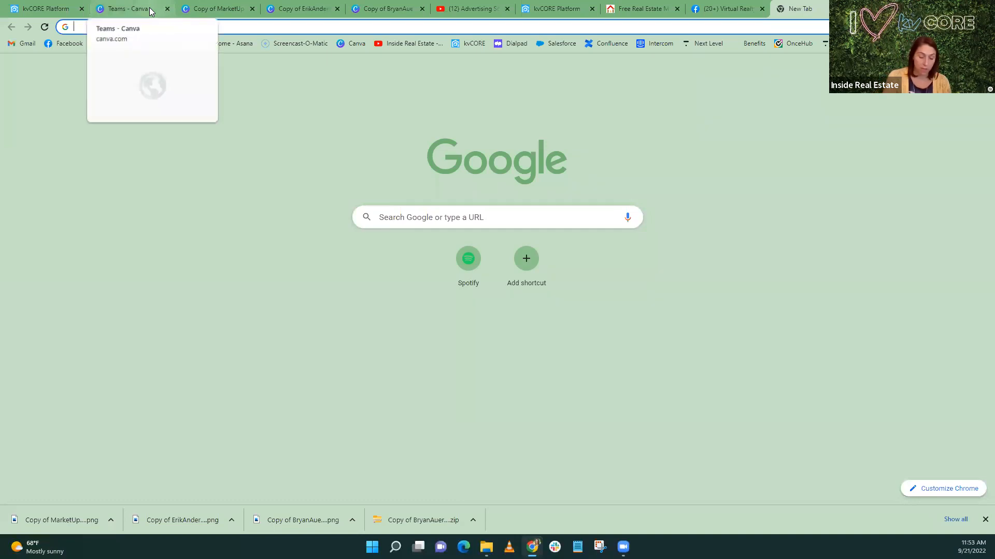
pyautogui.write('m.me/')
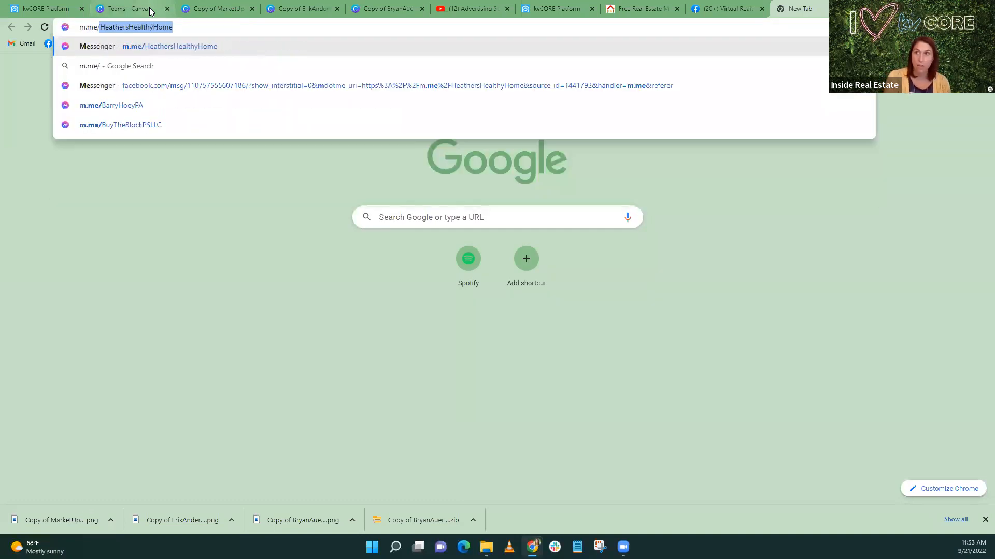
pyautogui.hotkey('ctrl', 'v')
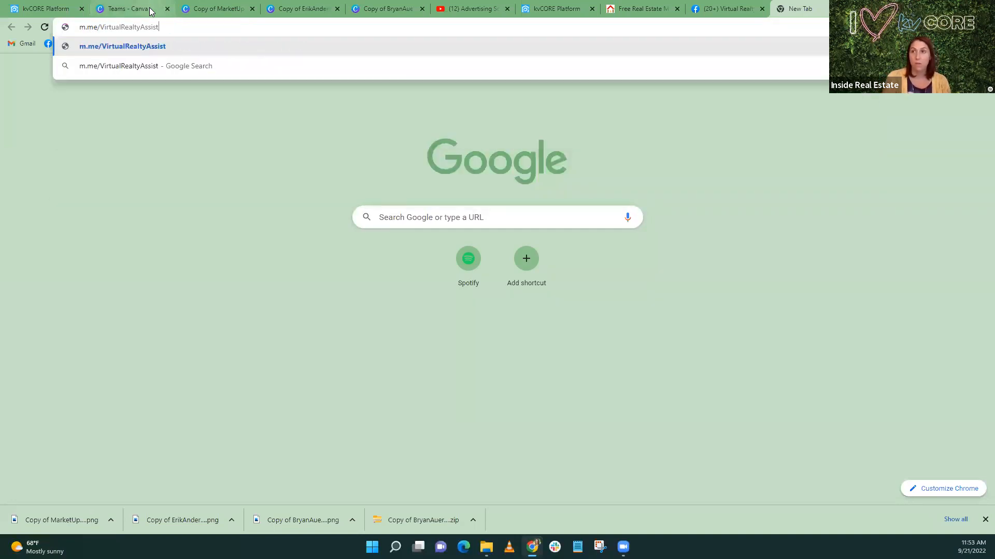
pyautogui.press('Return')
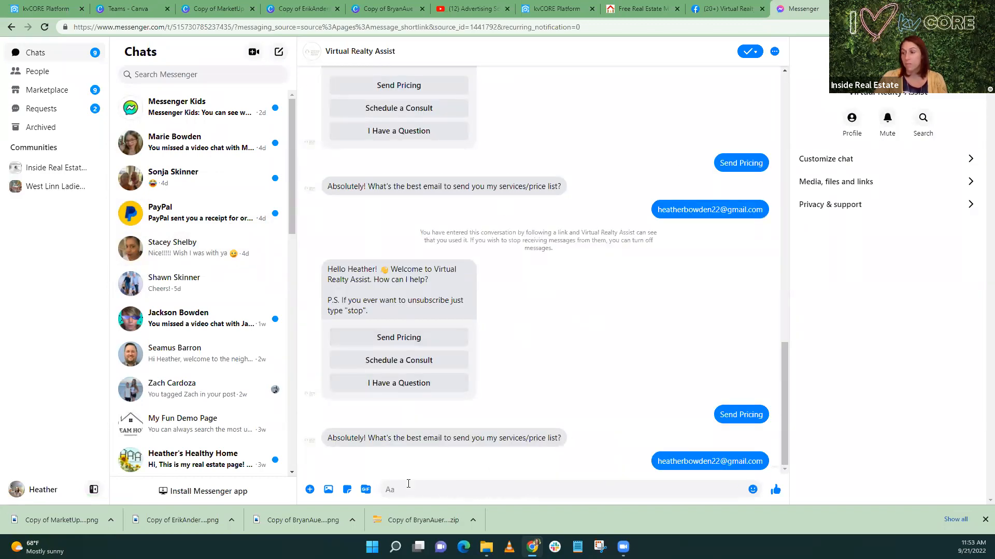
# Link the "Chat with Me!" button to m.me/VirtualRealtyAssist in the newsletter template
pyautogui.click(847, 9)
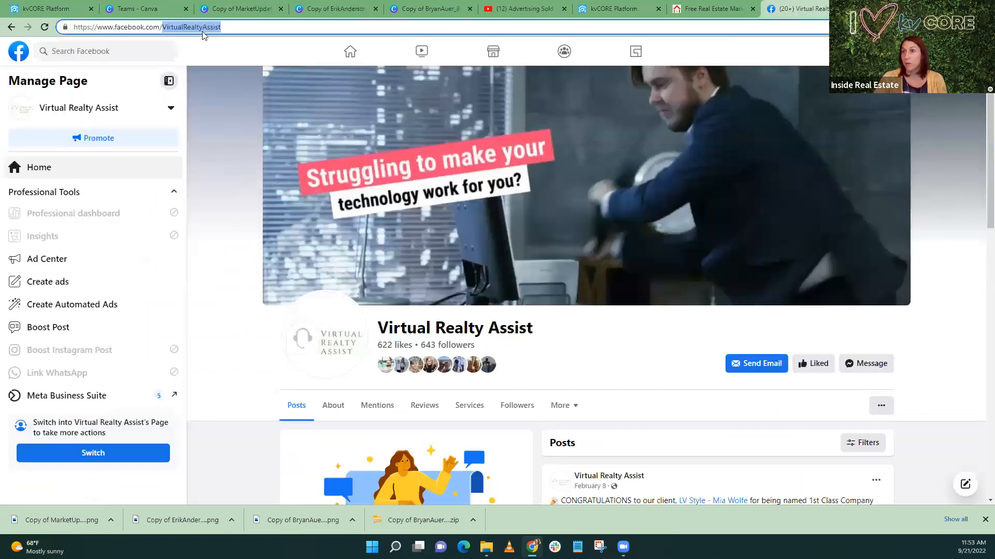
pyautogui.click(52, 9)
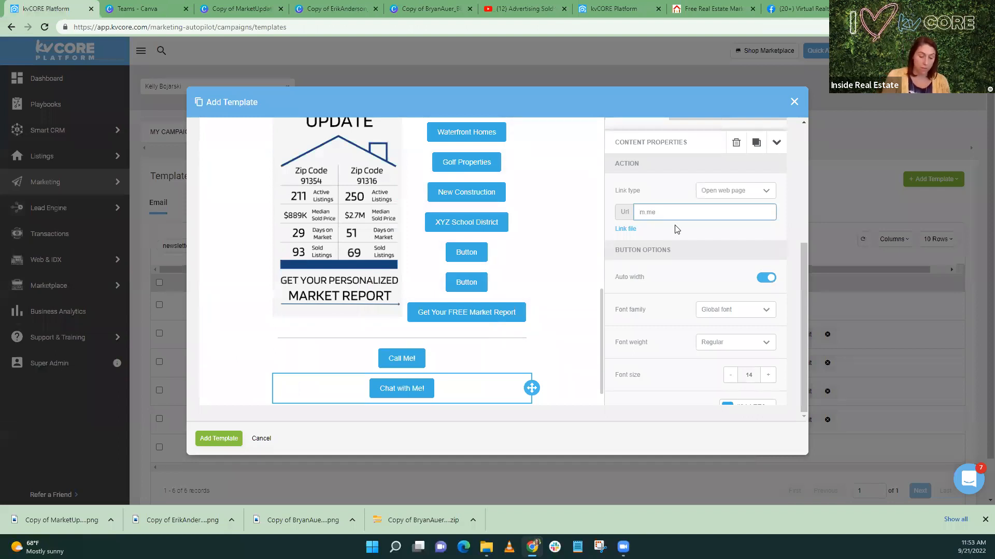
pyautogui.write('/')
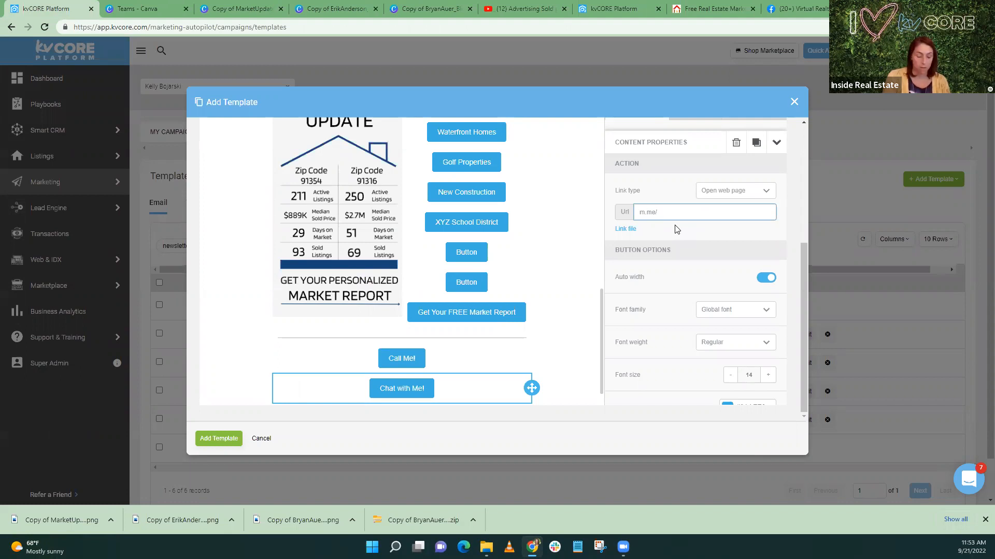
pyautogui.hotkey('ctrl', 'v')
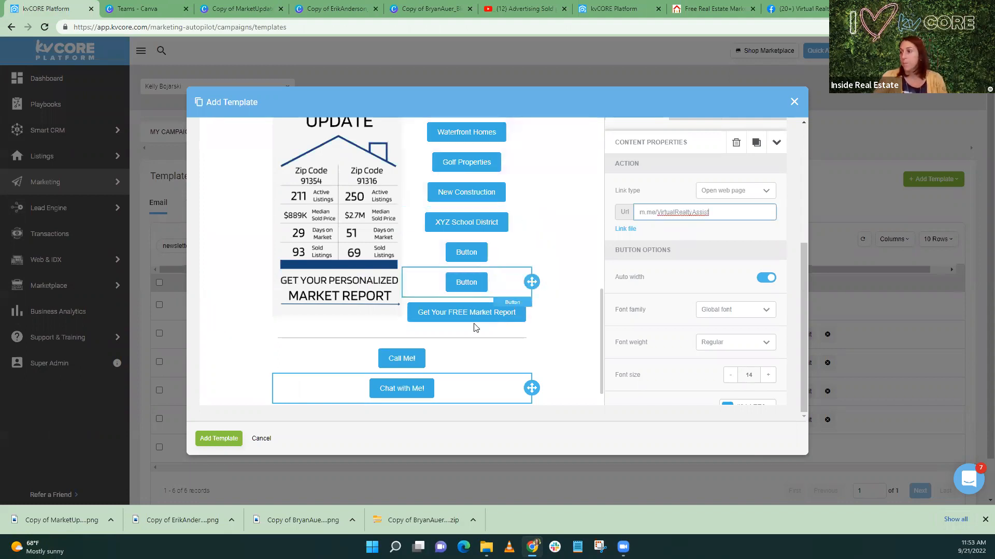
# Duplicate the "Chat with Me!" button and label the copy "Let's Get Coffee!"
pyautogui.click(420, 378)
pyautogui.scroll(-1, 416, 363)
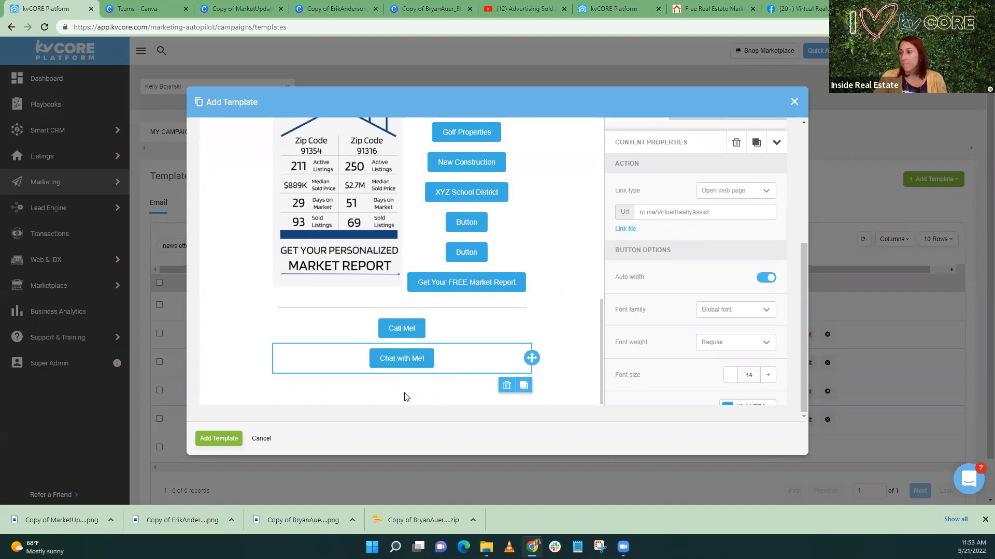
pyautogui.click(524, 385)
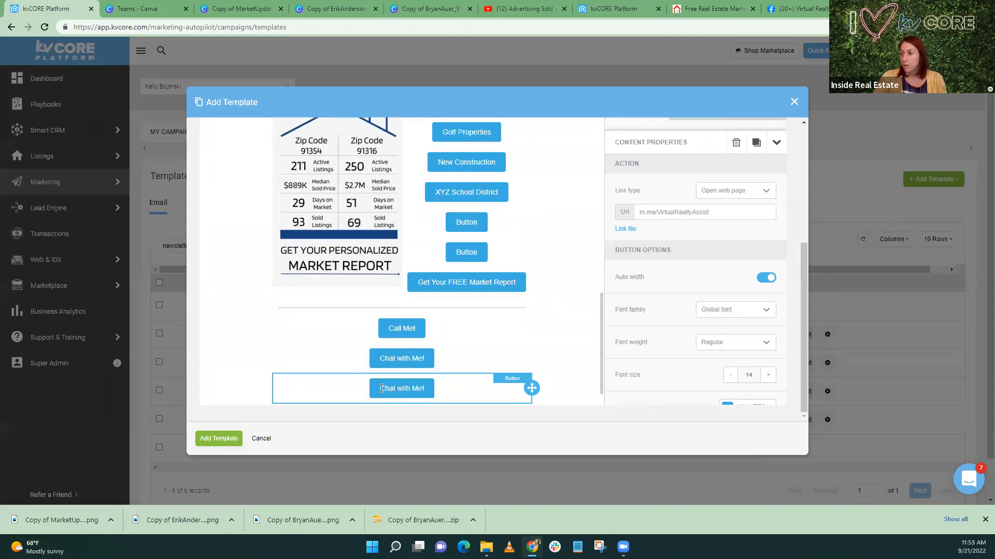
pyautogui.moveTo(382, 389); pyautogui.dragTo(425, 389)
pyautogui.write('Le')
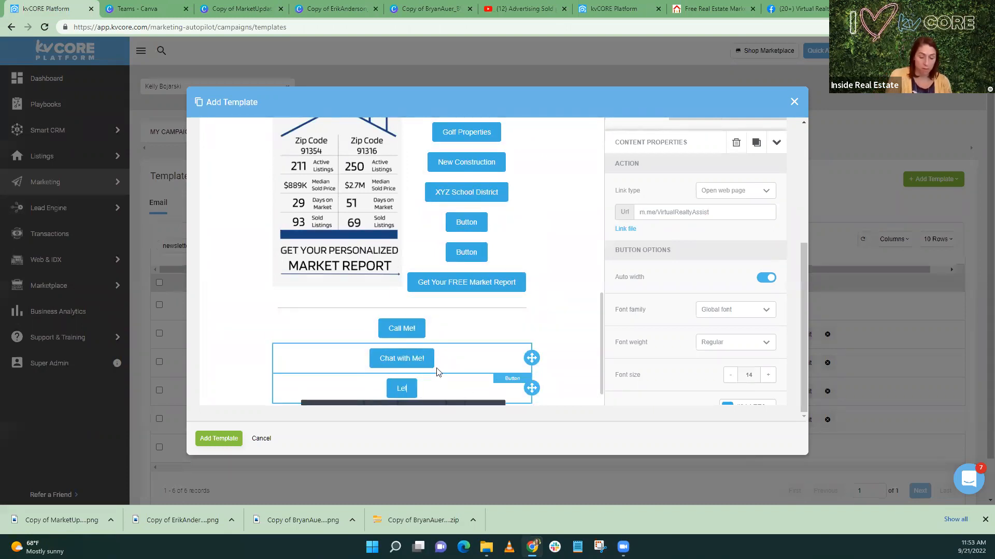
pyautogui.write("t's Get Cof")
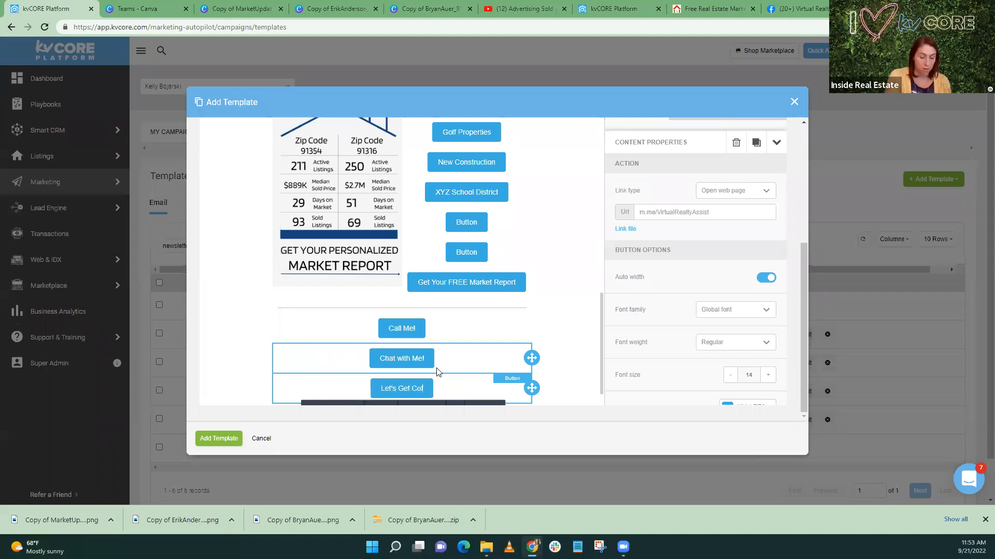
pyautogui.write('fee!')
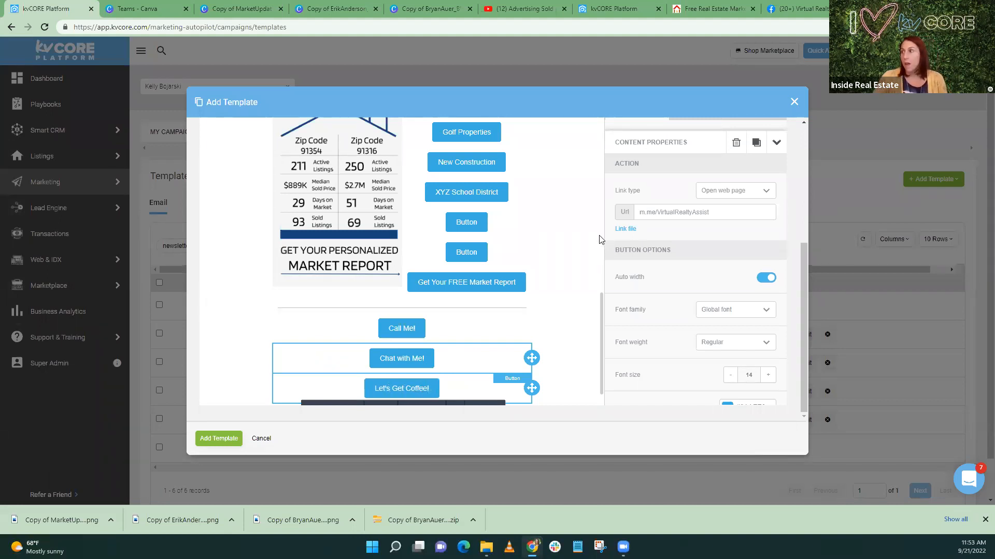
# Clear the link URL of the "Let's Get Coffee!" button
pyautogui.click(663, 212)
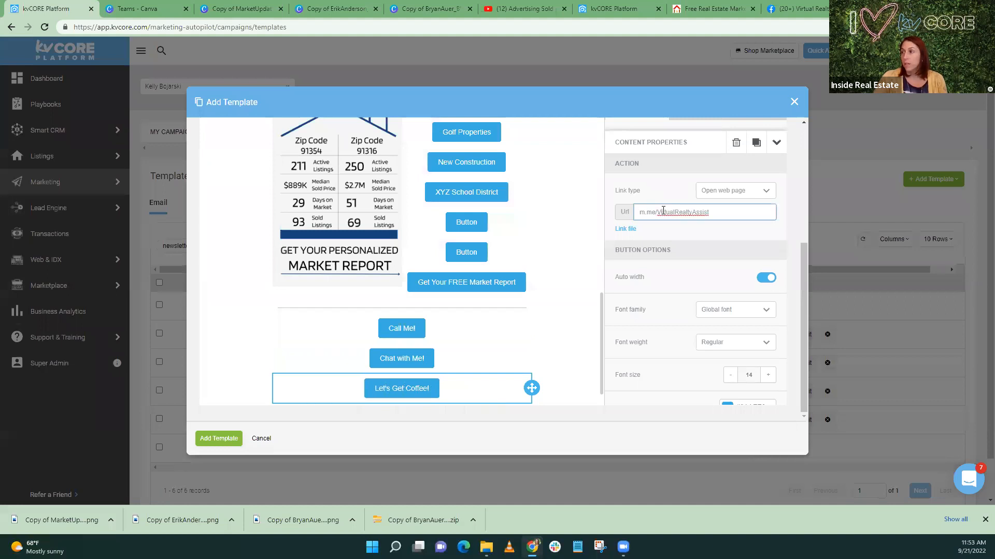
pyautogui.moveTo(703, 212); pyautogui.dragTo(602, 221)
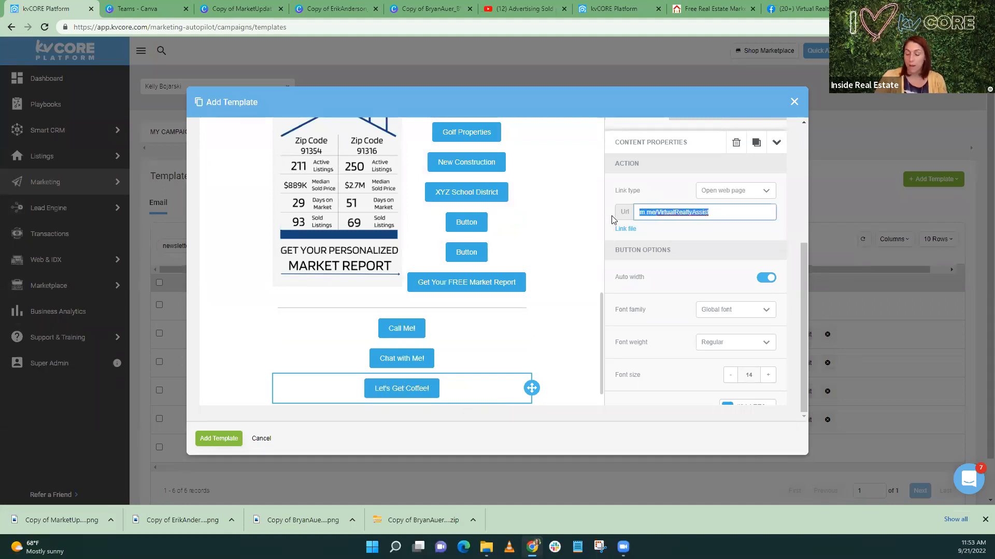
pyautogui.press('BackSpace')
# Open the calendly.com home page in a new browser tab
pyautogui.hotkey('ctrl', 't')
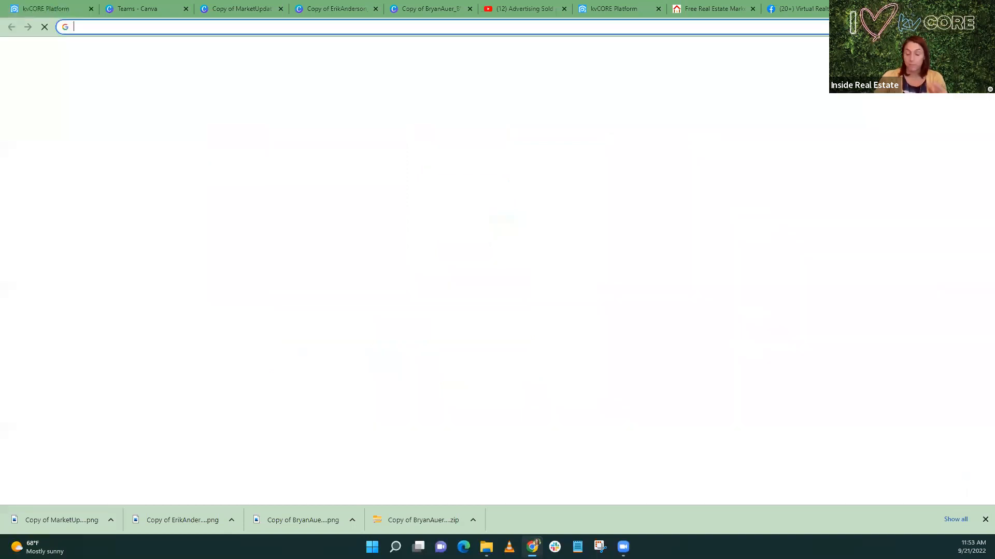
pyautogui.write('calendly')
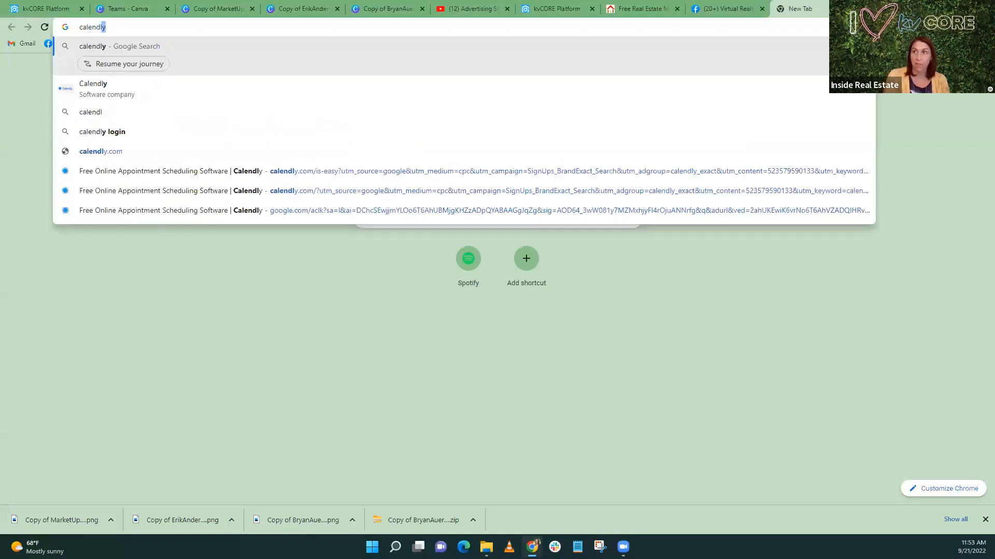
pyautogui.click(82, 151)
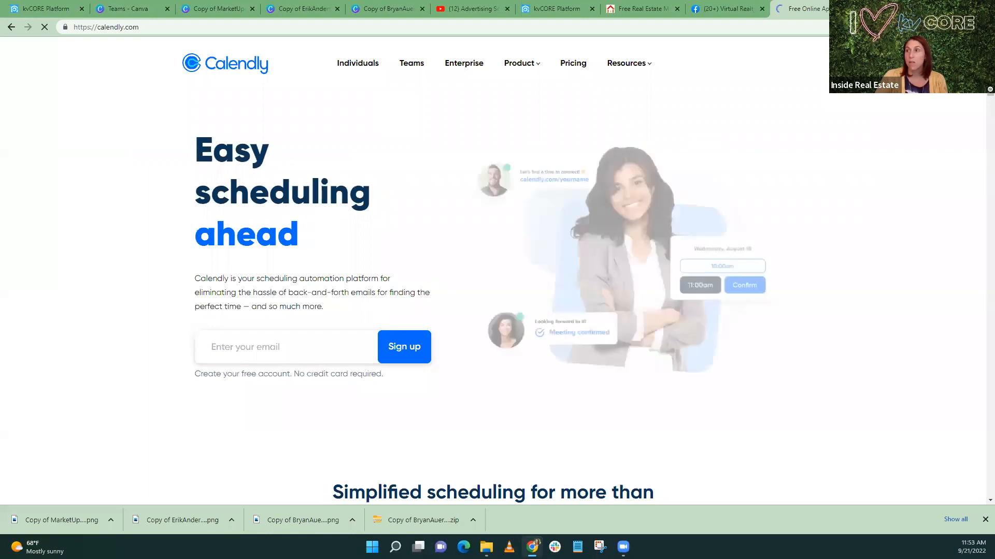
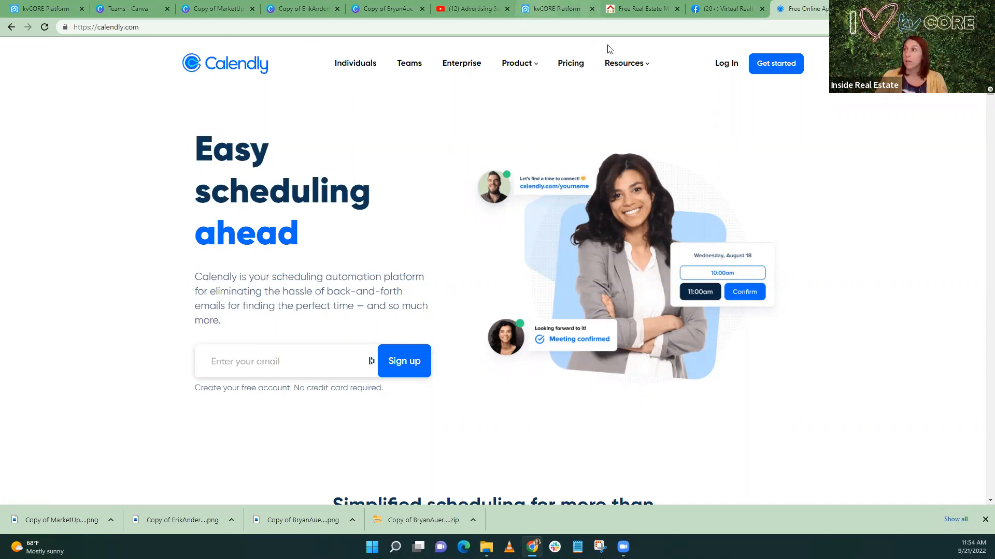
# Return to the kvCORE template and add a row with two equal columns below the "Let's Get Coffee!" button
pyautogui.click(39, 10)
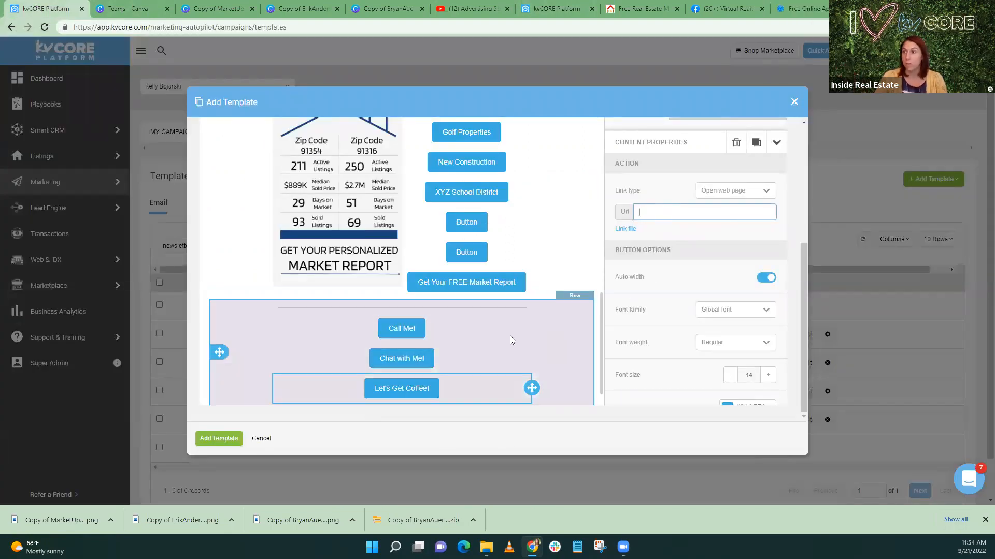
pyautogui.scroll(-1, 510, 337)
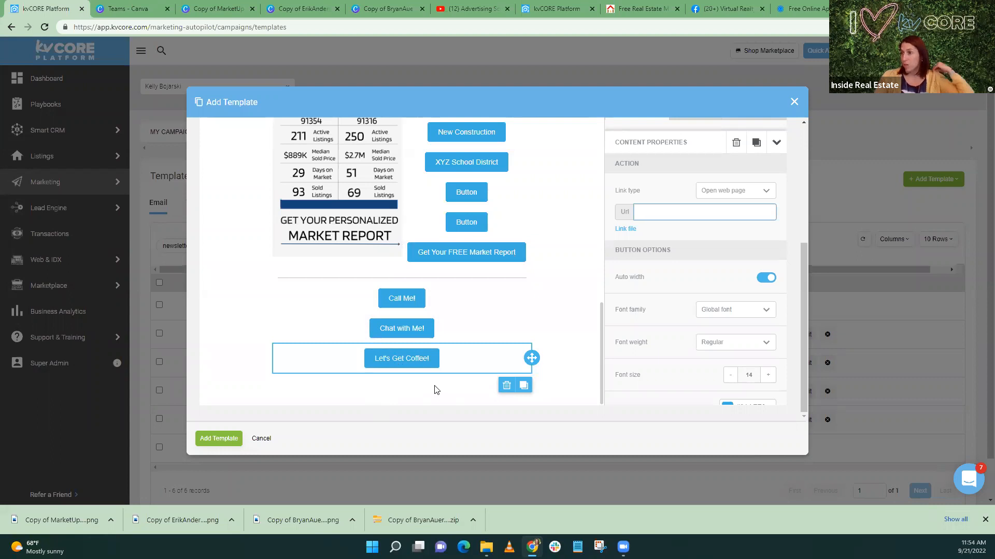
pyautogui.scroll(2, 638, 202)
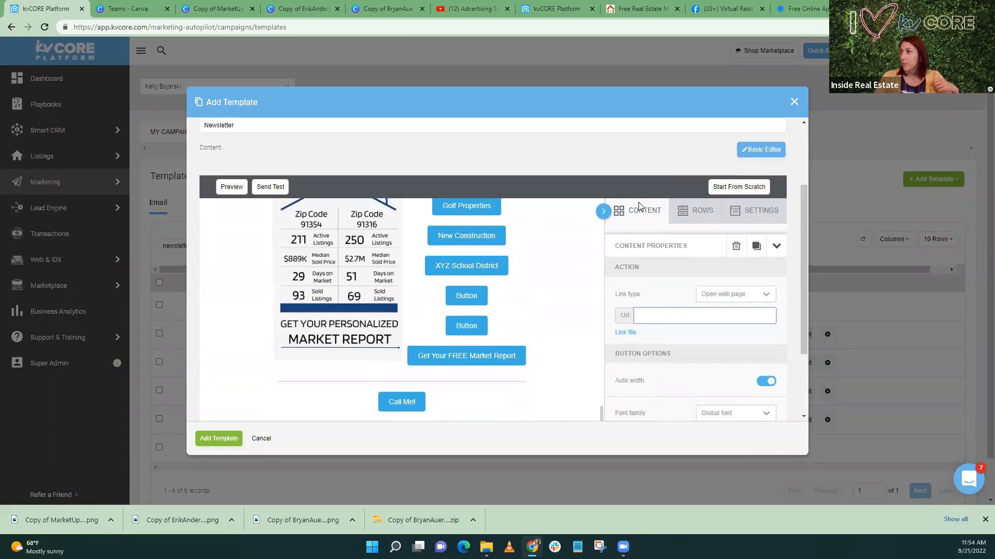
pyautogui.click(698, 210)
pyautogui.scroll(-2, 606, 224)
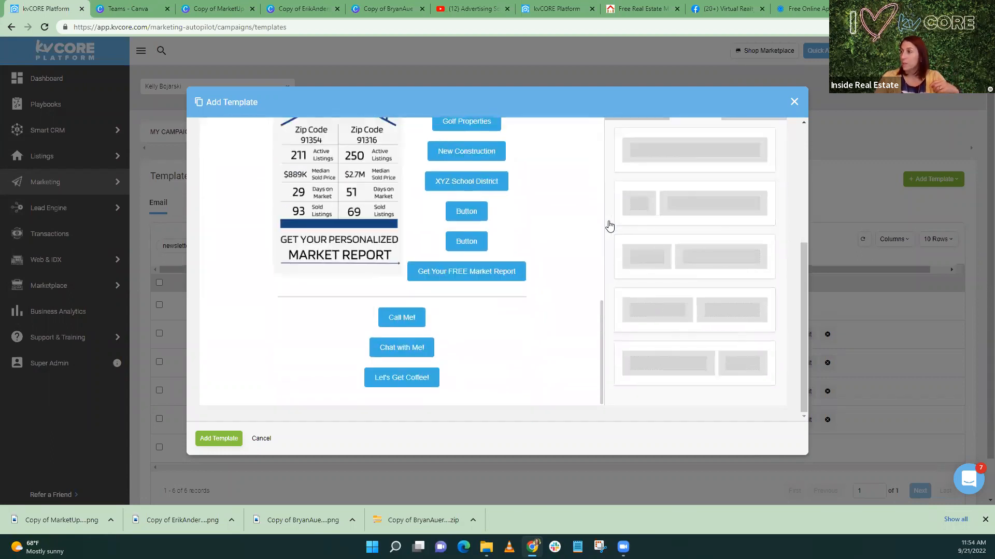
pyautogui.moveTo(684, 311); pyautogui.dragTo(400, 393)
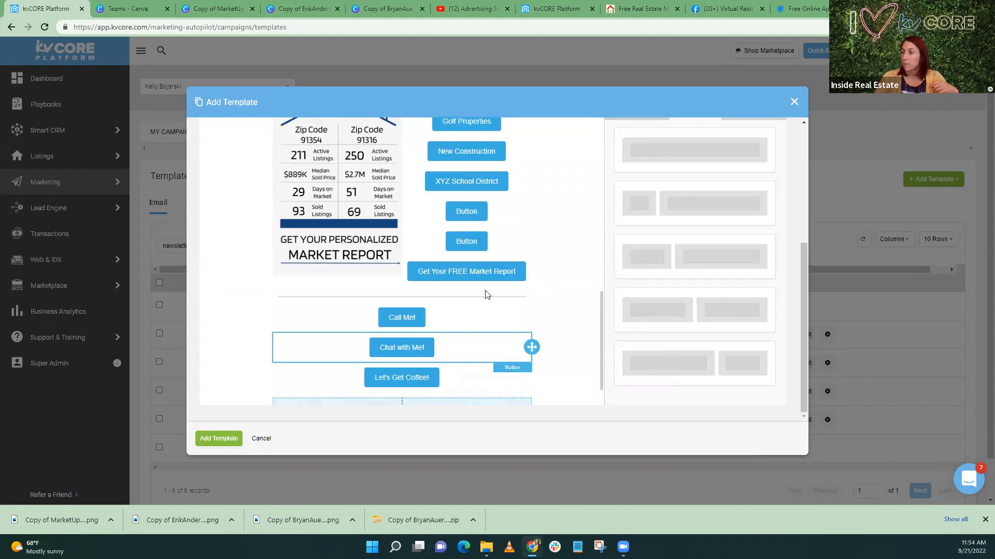
# Place a button in the new row's first column and label it "Get Your Home Value"
pyautogui.scroll(-1, 549, 249)
pyautogui.scroll(2, 568, 231)
pyautogui.scroll(3, 661, 201)
pyautogui.click(631, 269)
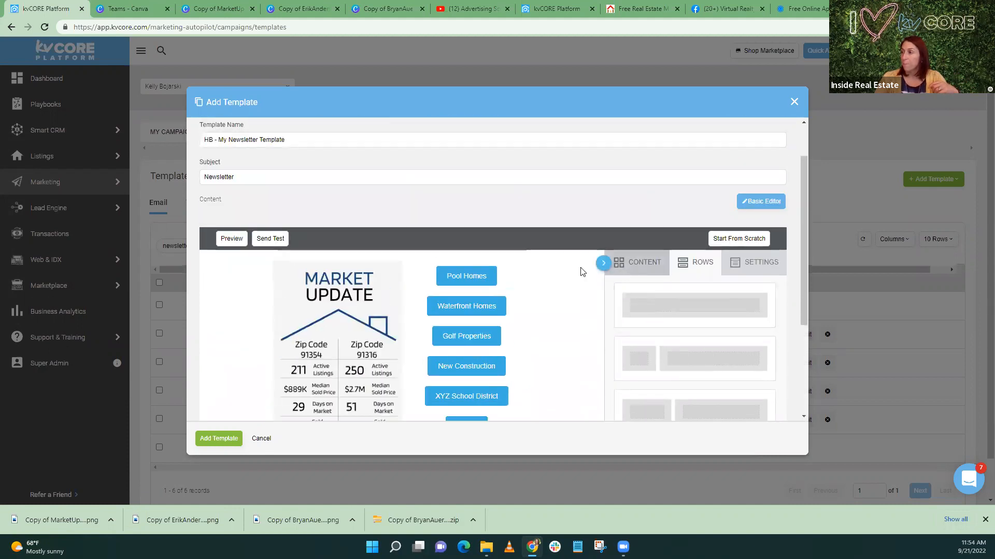
pyautogui.scroll(-3, 430, 270)
pyautogui.scroll(-3, 511, 261)
pyautogui.moveTo(702, 151); pyautogui.dragTo(345, 376)
pyautogui.doubleClick(349, 369)
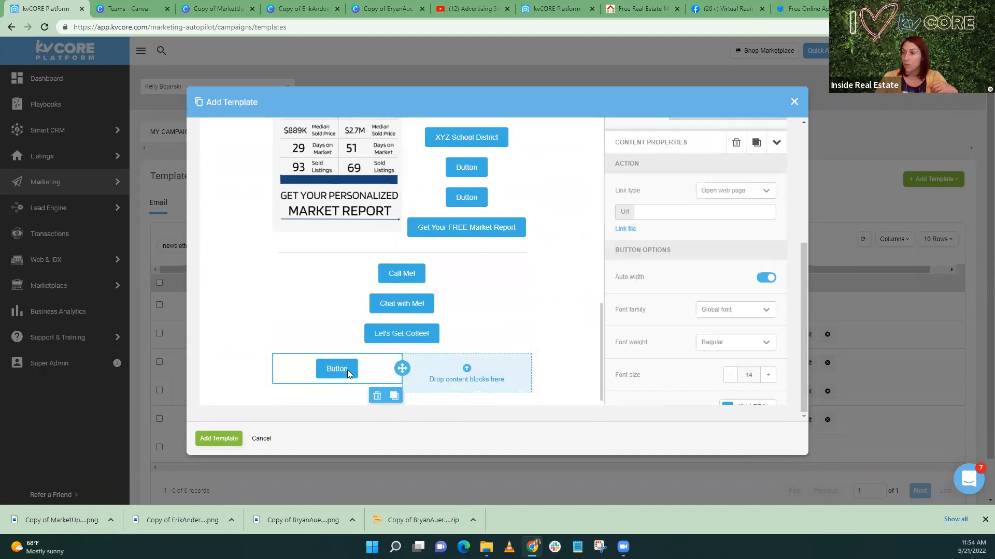
pyautogui.write('G')
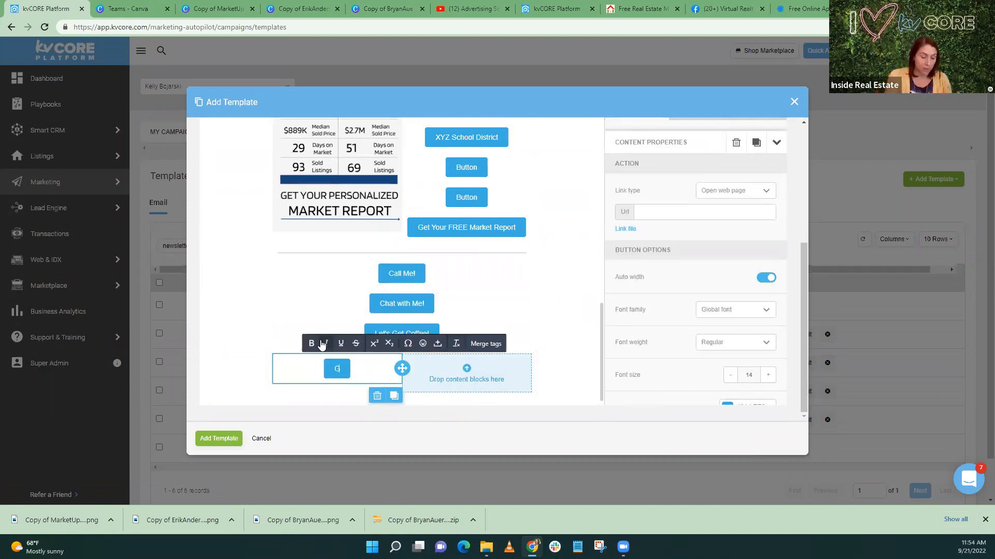
pyautogui.write('et YOur Home Value')
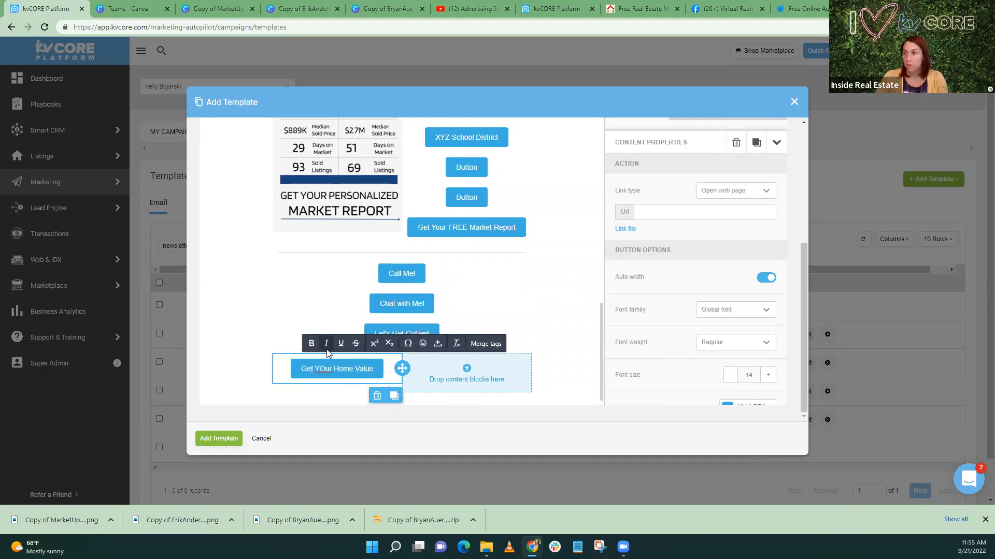
pyautogui.write('o')
pyautogui.press('BackSpace')
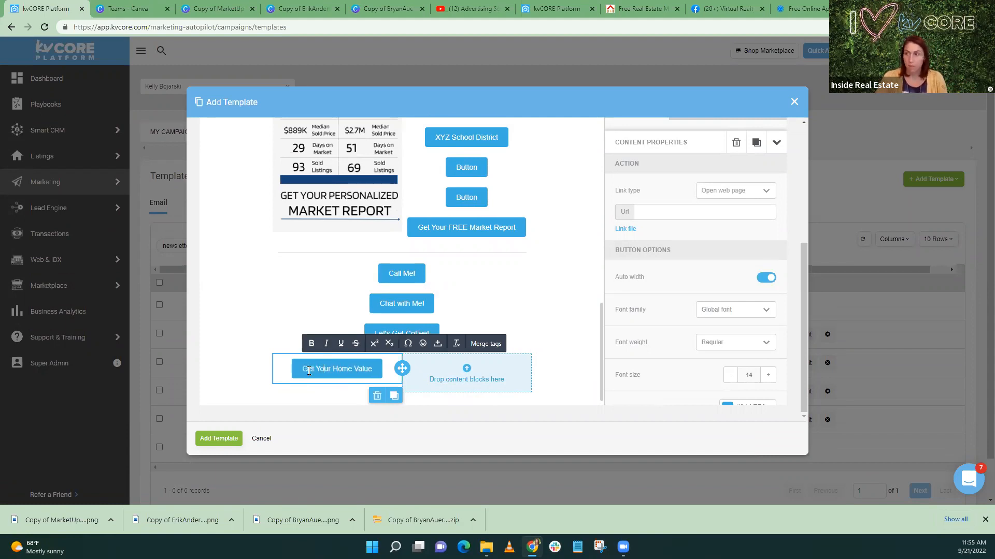
pyautogui.click(390, 369)
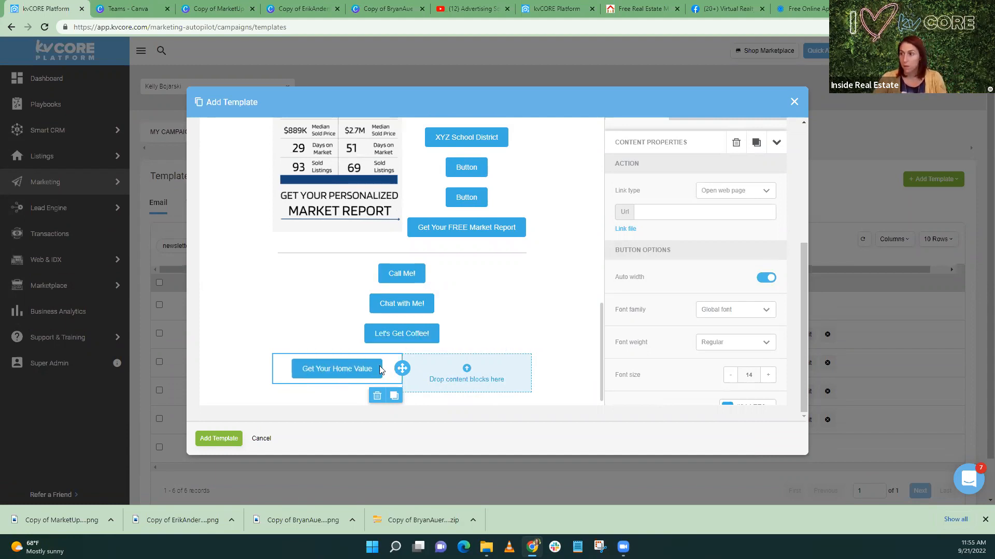
# Duplicate the "Get Your Home Value" button into the row's empty second column and label the copy "Search Homes For Sale"
pyautogui.click(465, 376)
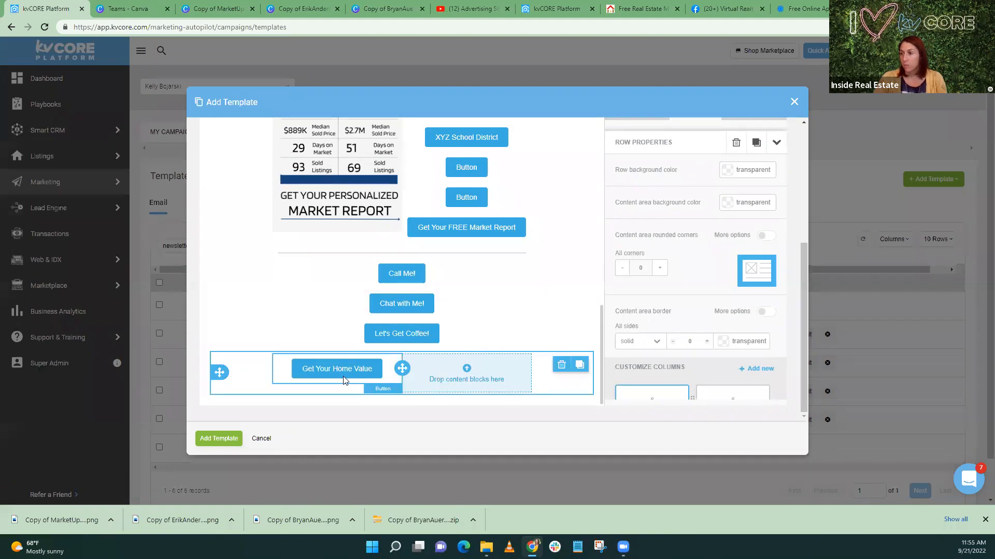
pyautogui.click(371, 368)
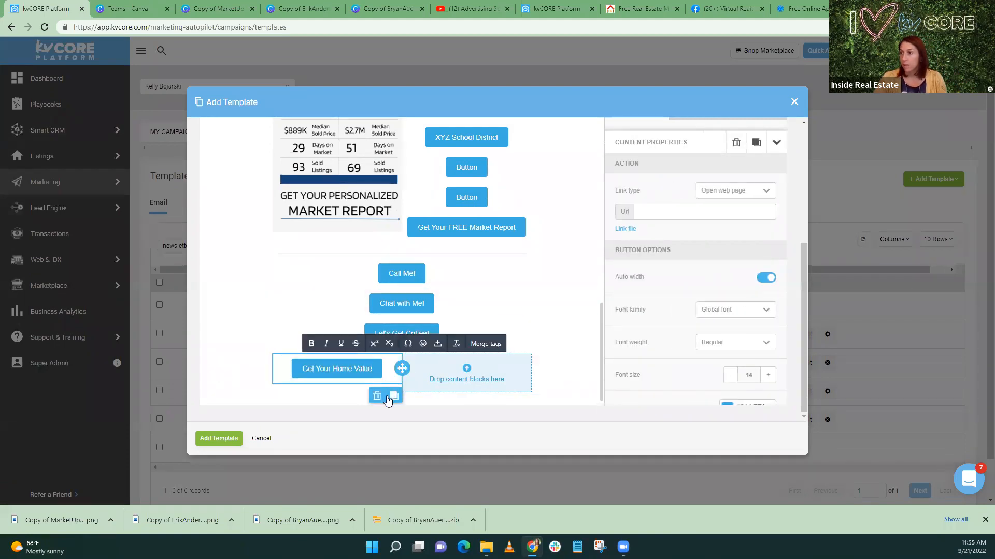
pyautogui.click(393, 397)
pyautogui.moveTo(396, 398); pyautogui.dragTo(503, 366)
pyautogui.write('SEarch Homes For Sale')
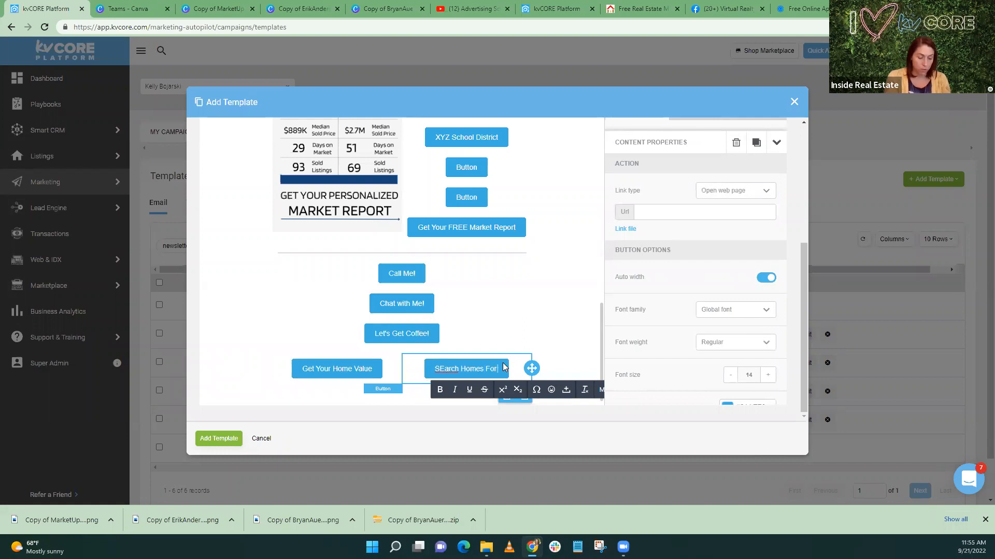
pyautogui.click(437, 368)
pyautogui.press('BackSpace')
pyautogui.write('e')
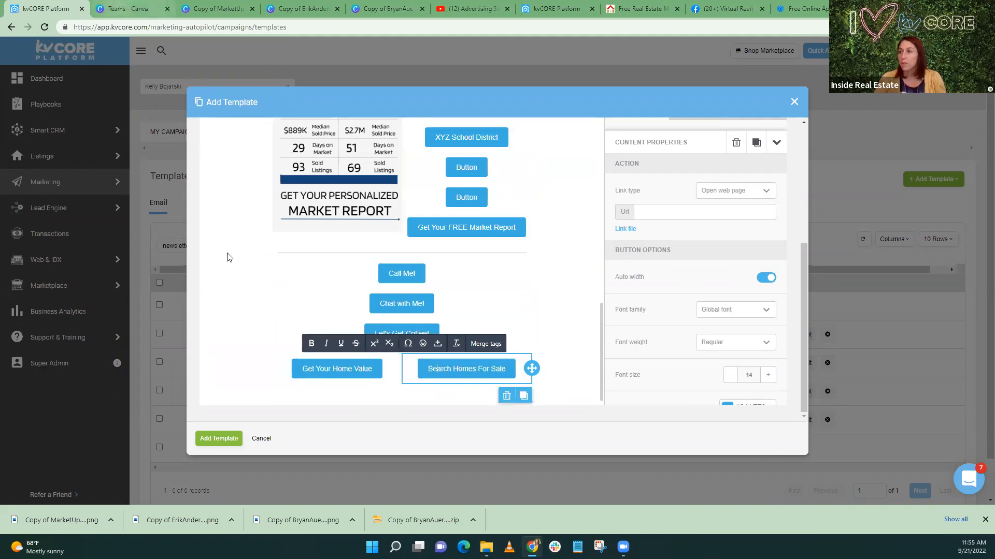
# Switch to Canva, make a copy of the 300 × 100 px SearchBlocks design, and download all its pages as PNG
pyautogui.click(127, 8)
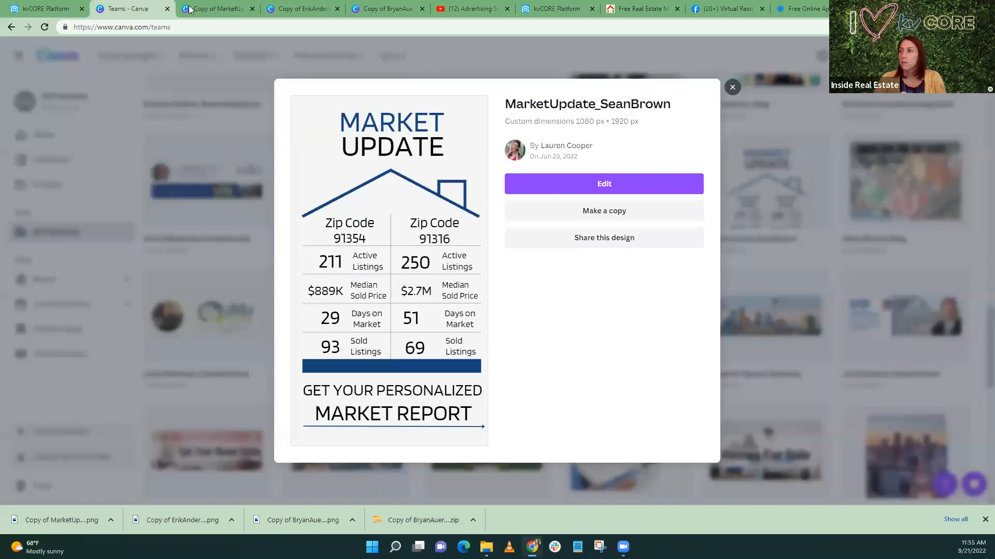
pyautogui.click(732, 87)
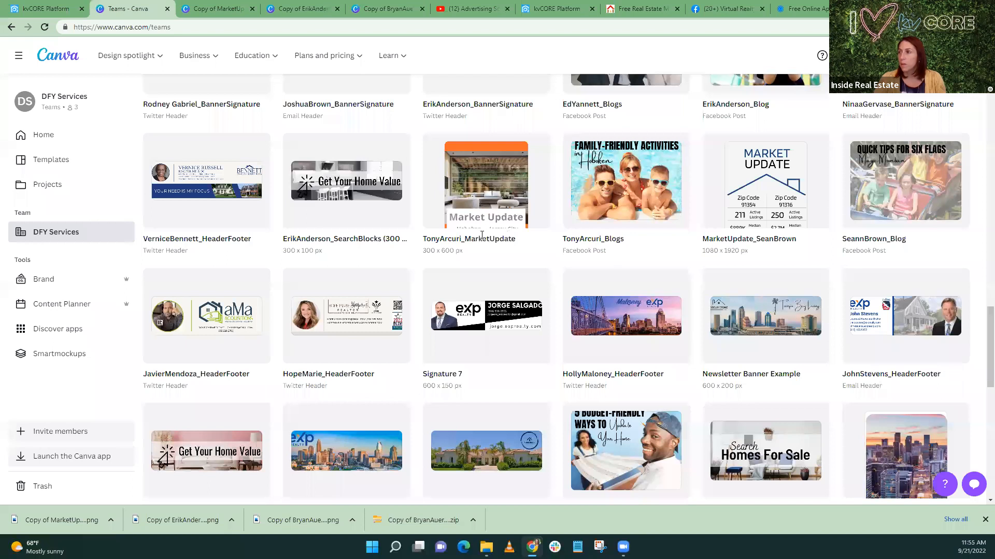
pyautogui.scroll(-3, 349, 183)
pyautogui.scroll(3, 349, 183)
pyautogui.click(349, 184)
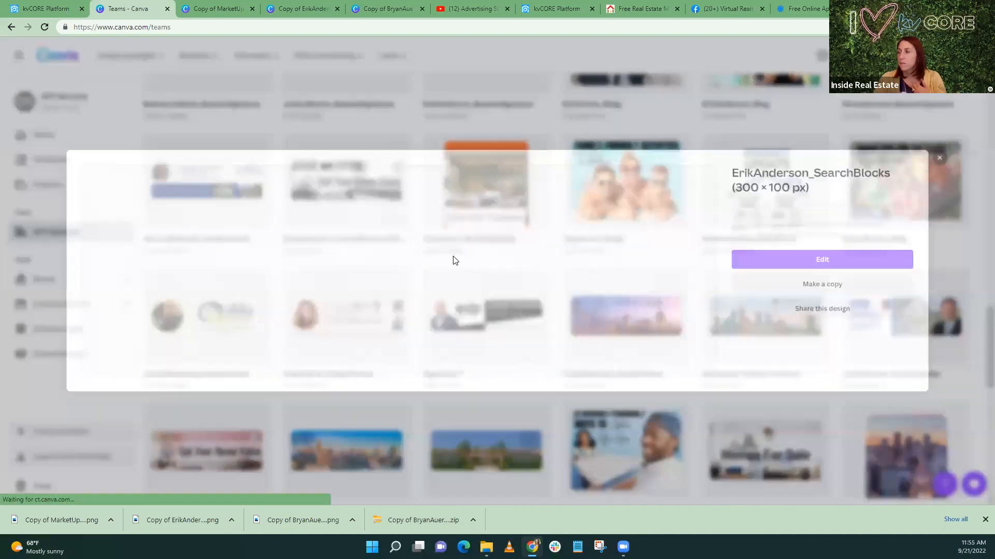
pyautogui.click(844, 287)
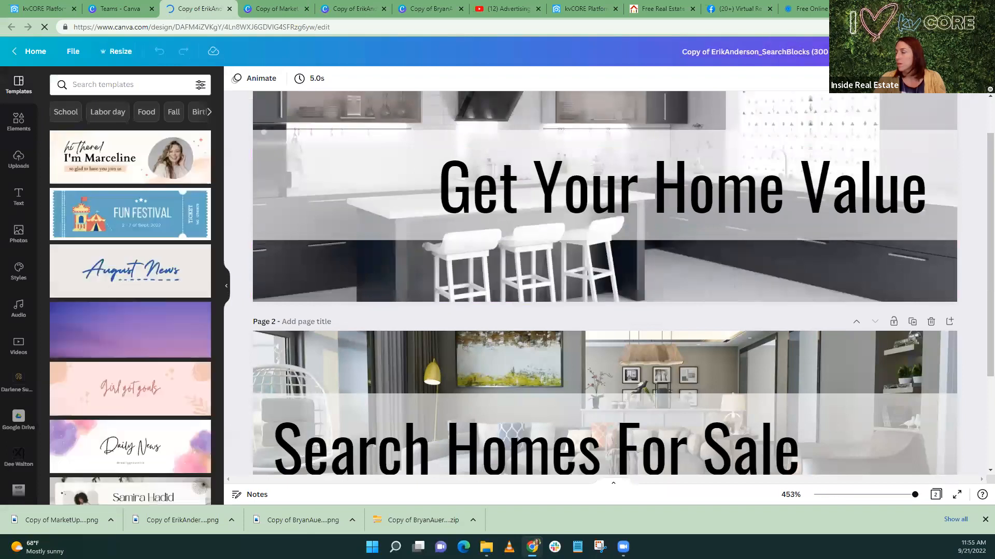
pyautogui.click(964, 52)
pyautogui.click(850, 304)
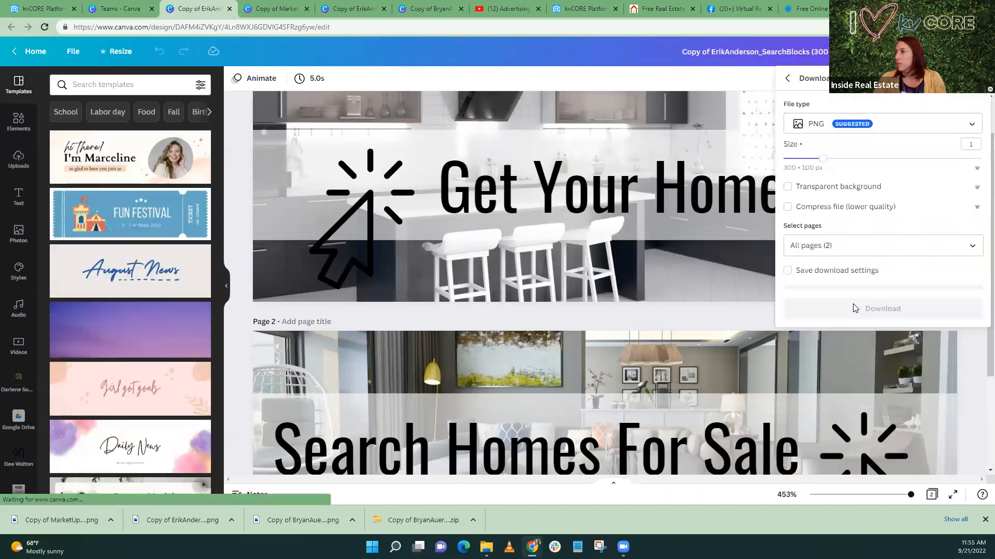
# Download only page 1 of the SearchBlocks design as PNG, and return to the kvCORE template
pyautogui.click(805, 248)
pyautogui.click(970, 274)
pyautogui.click(971, 304)
pyautogui.click(920, 379)
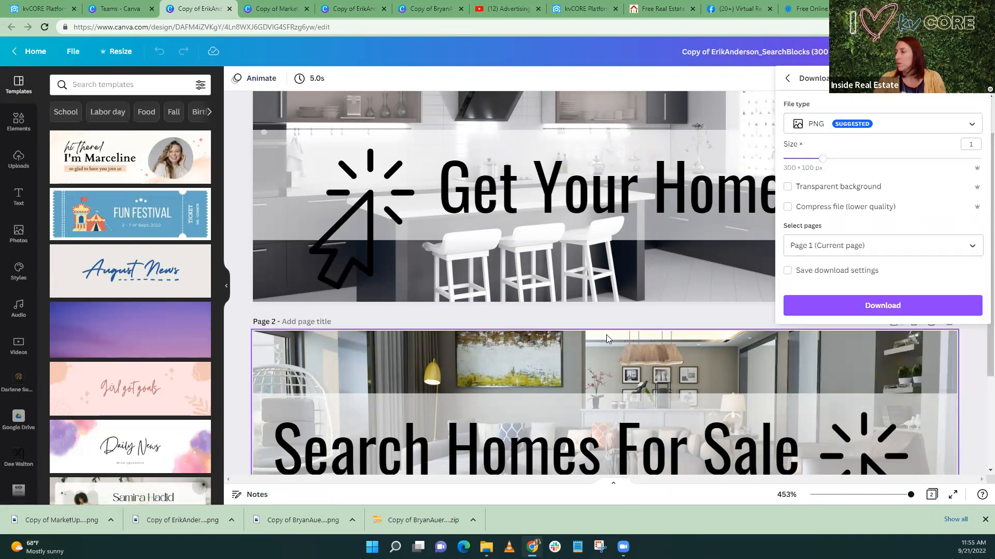
pyautogui.click(829, 309)
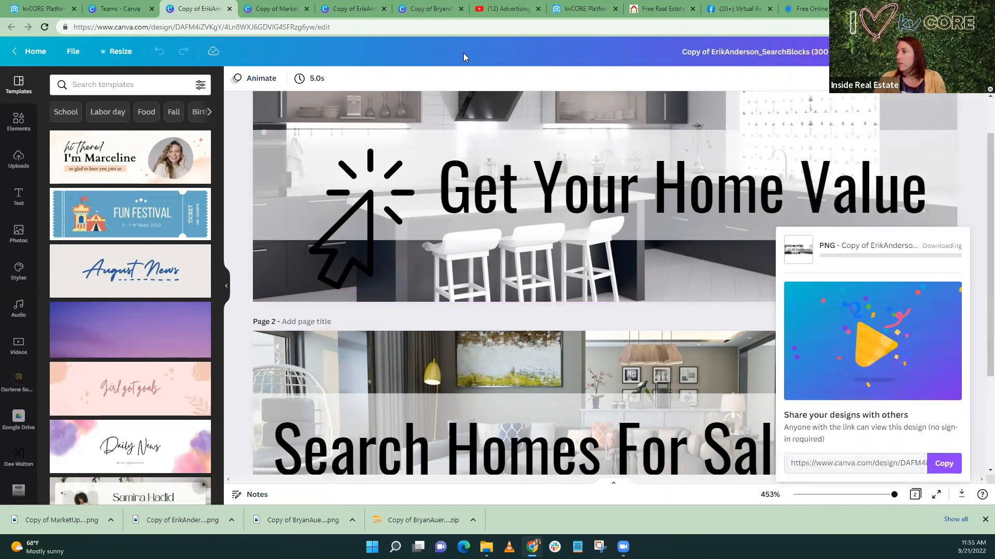
pyautogui.click(44, 9)
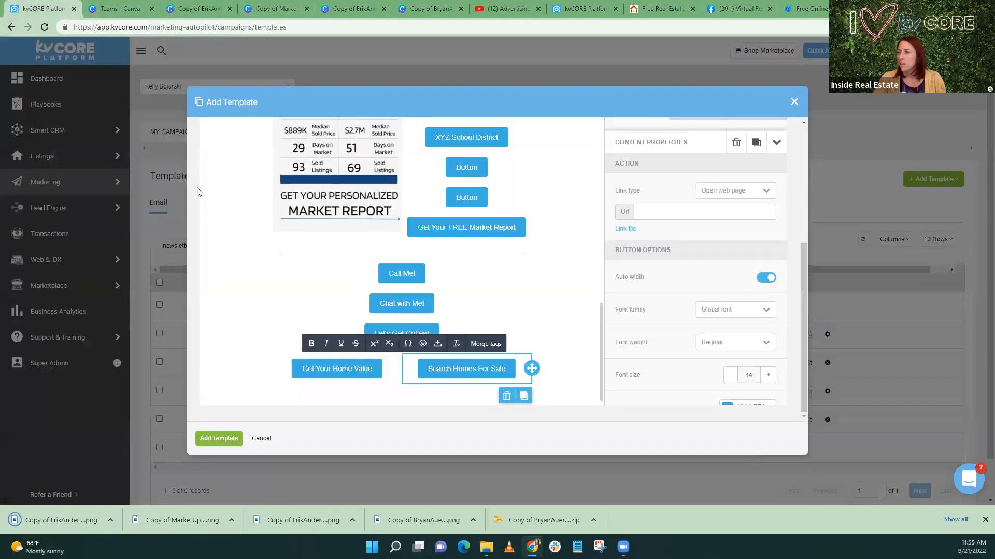
pyautogui.click(345, 368)
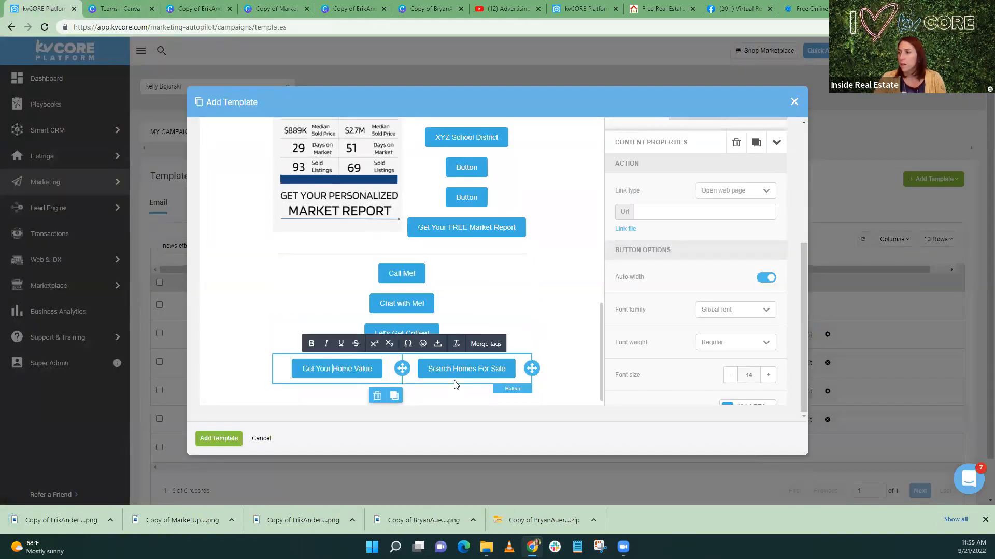
pyautogui.click(394, 396)
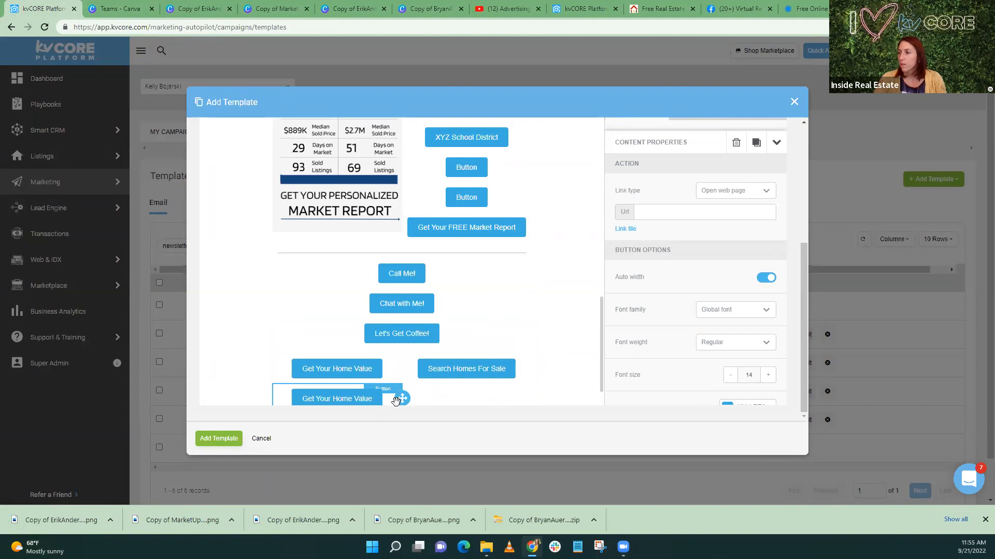
pyautogui.scroll(-1, 371, 373)
pyautogui.click(377, 385)
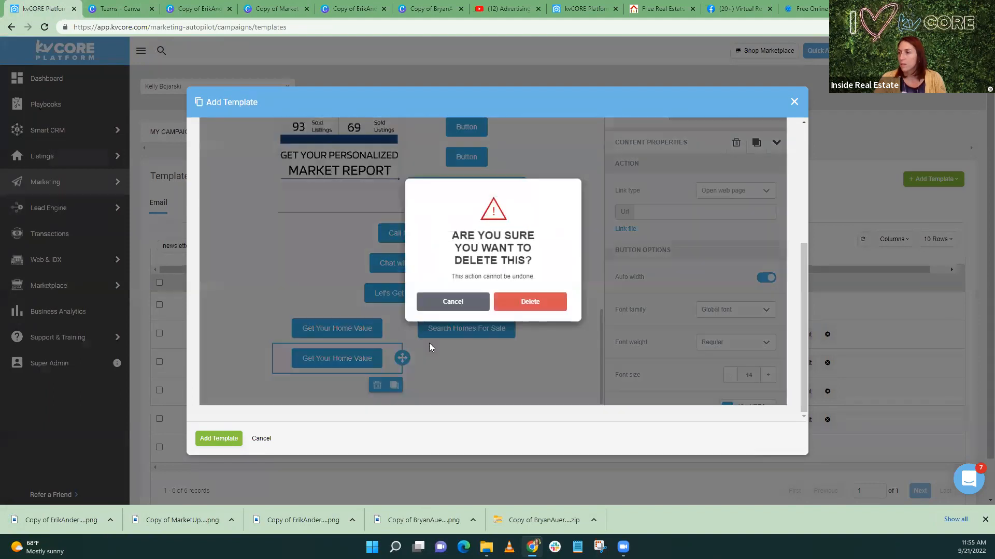
pyautogui.click(522, 305)
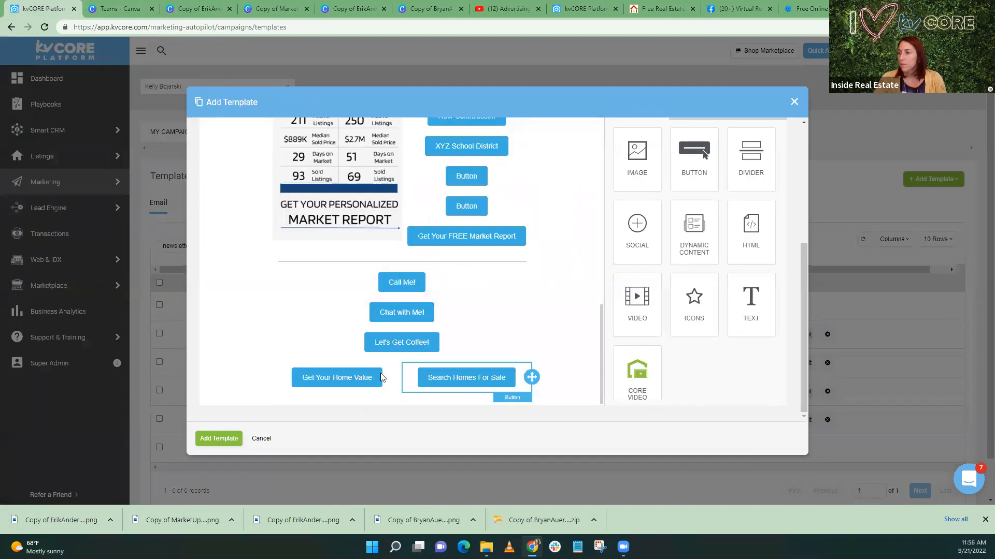
# Delete the "Get Your Home Value" button and place an image block in its column instead
pyautogui.click(380, 374)
pyautogui.click(377, 405)
pyautogui.click(516, 307)
pyautogui.moveTo(645, 169); pyautogui.dragTo(341, 398)
# Upload the downloaded SearchBlocks (300 × 100 px) PNG to the file manager and insert it into the new image block
pyautogui.scroll(-1, 338, 377)
pyautogui.click(335, 372)
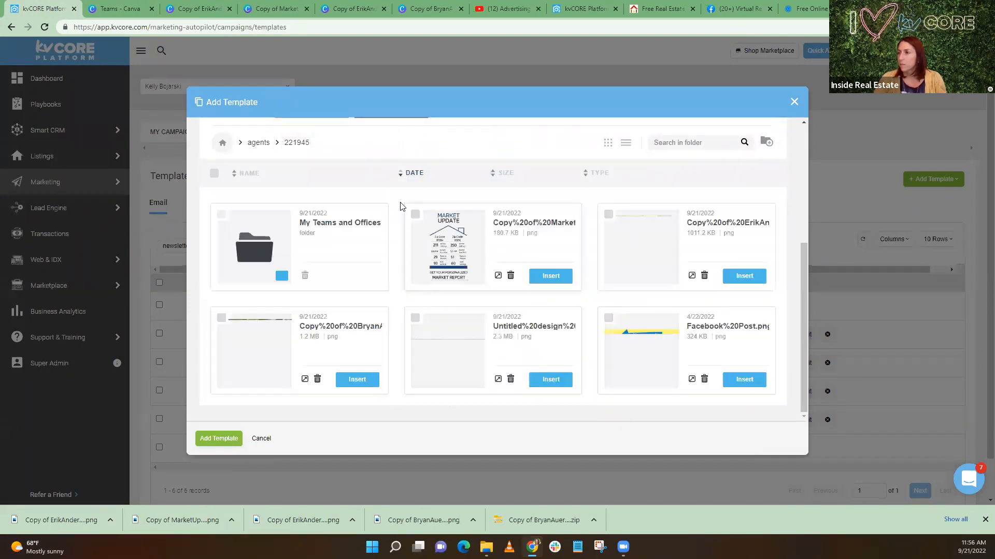
pyautogui.scroll(4, 331, 233)
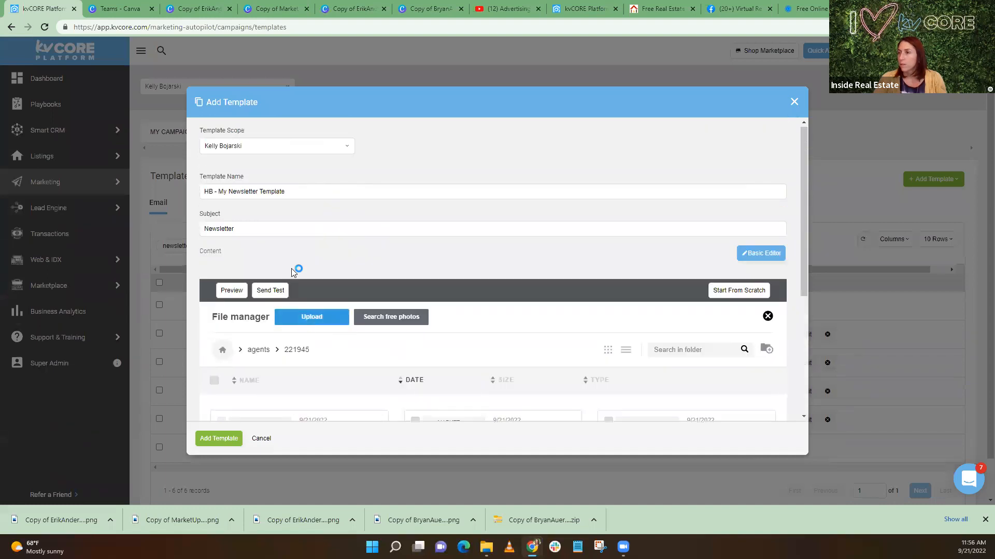
pyautogui.click(312, 316)
pyautogui.click(162, 188)
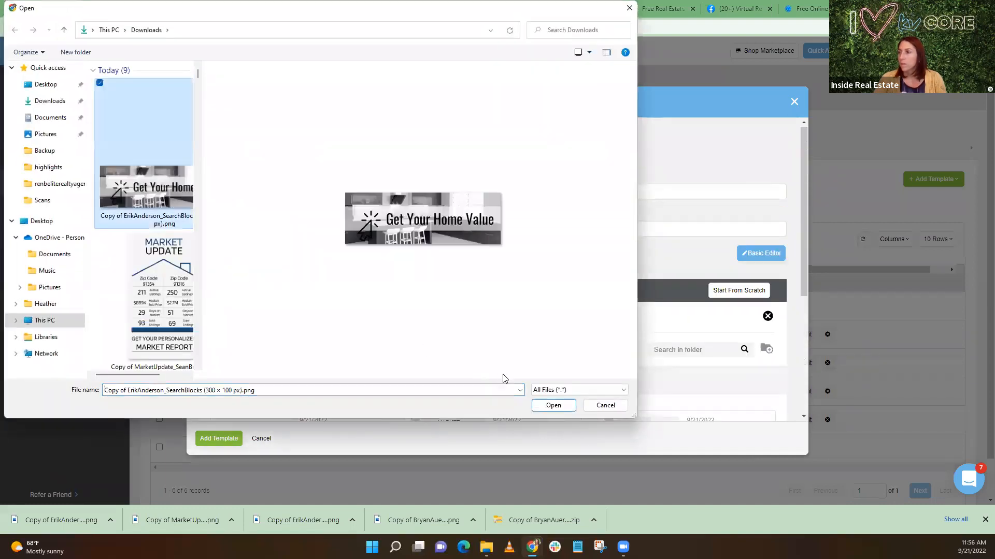
pyautogui.click(555, 405)
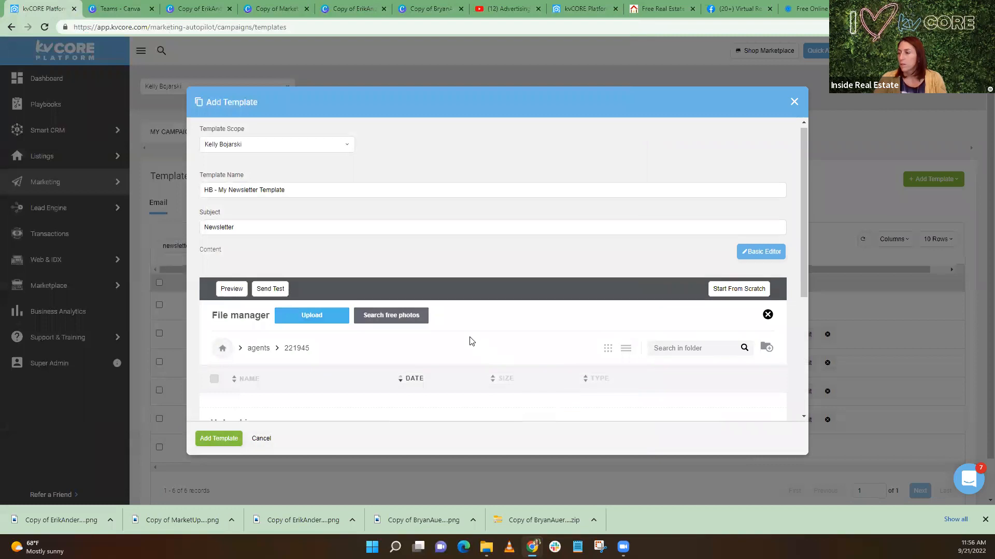
pyautogui.scroll(-4, 471, 341)
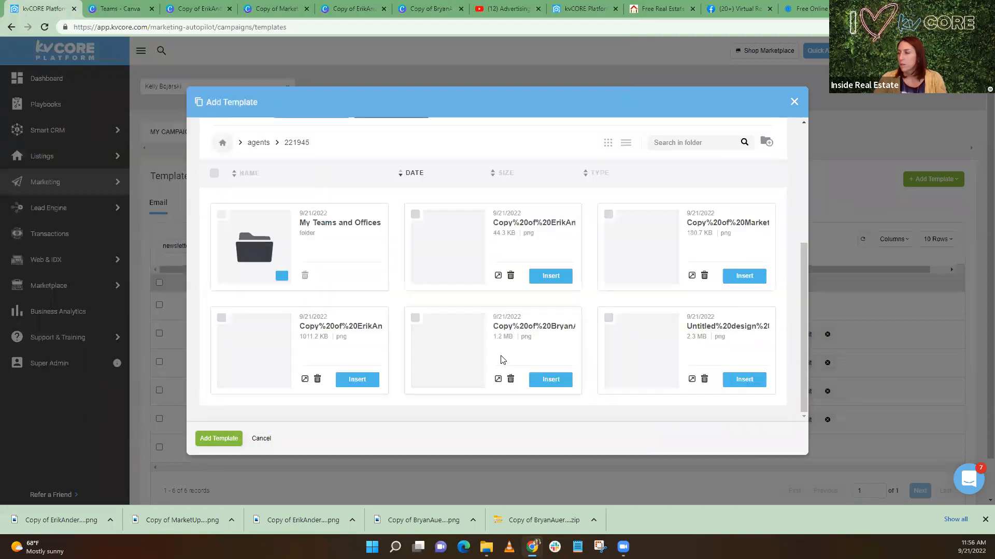
pyautogui.click(531, 282)
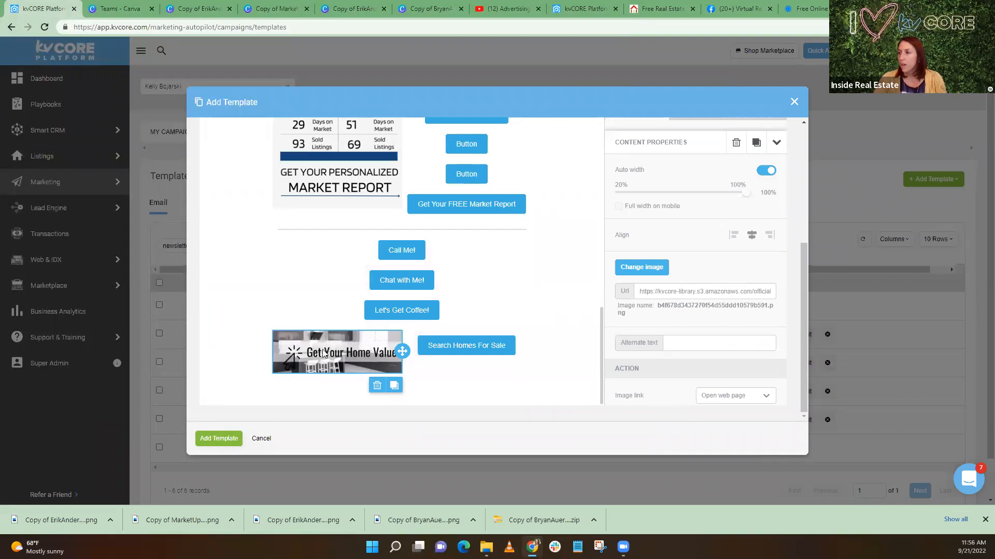
# Open the agent's website from the other kvCORE tab and copy the address of its "Need to Sell?" home valuation page
pyautogui.scroll(-3, 703, 254)
pyautogui.click(643, 275)
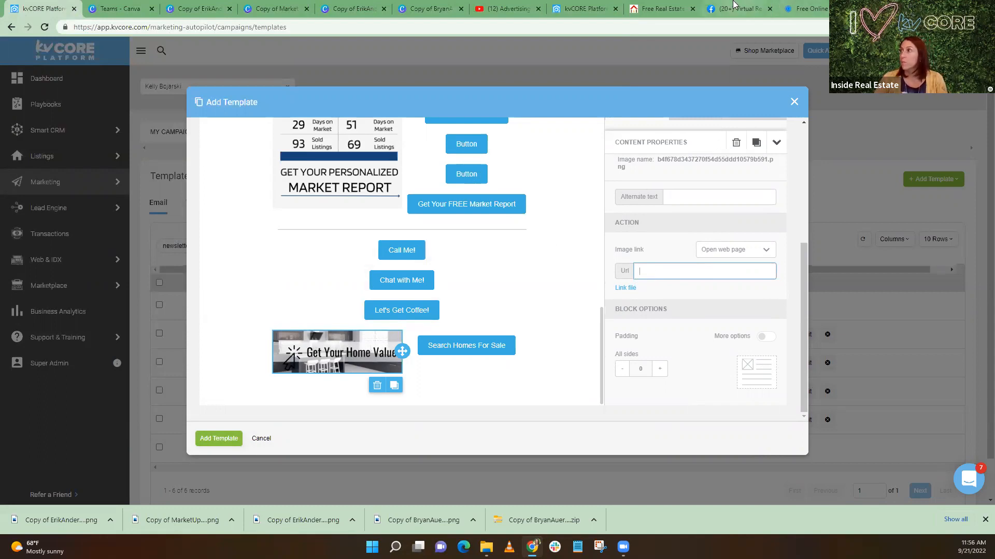
pyautogui.click(584, 8)
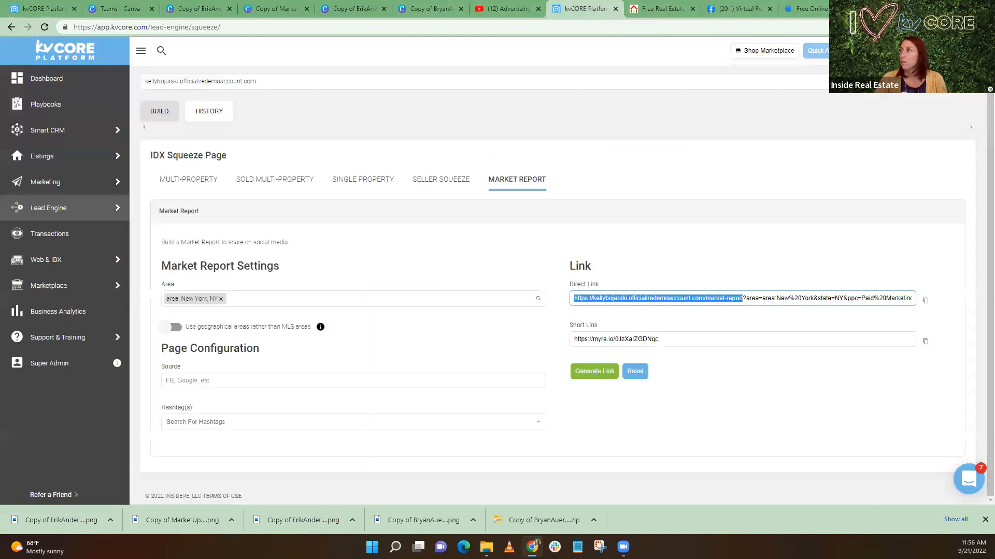
pyautogui.click(970, 50)
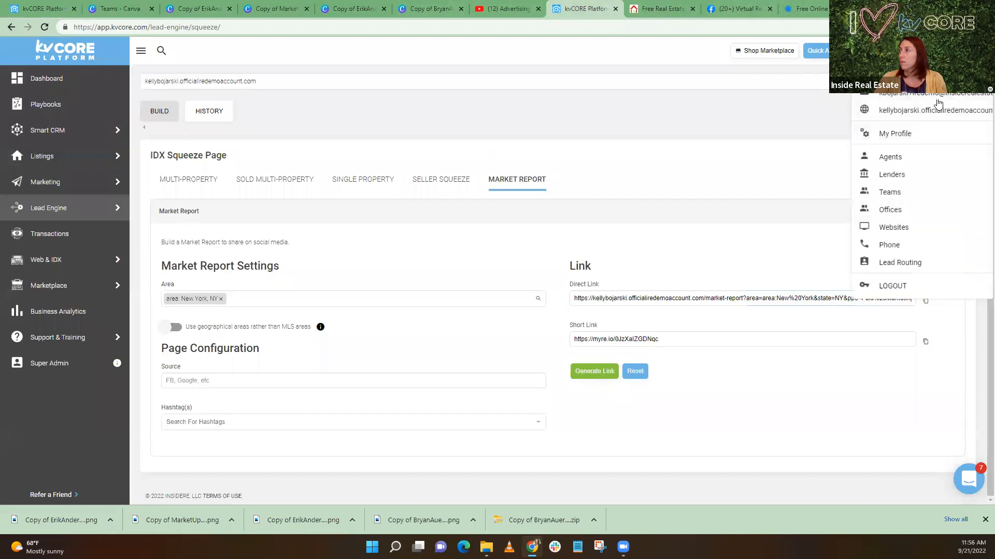
pyautogui.click(904, 114)
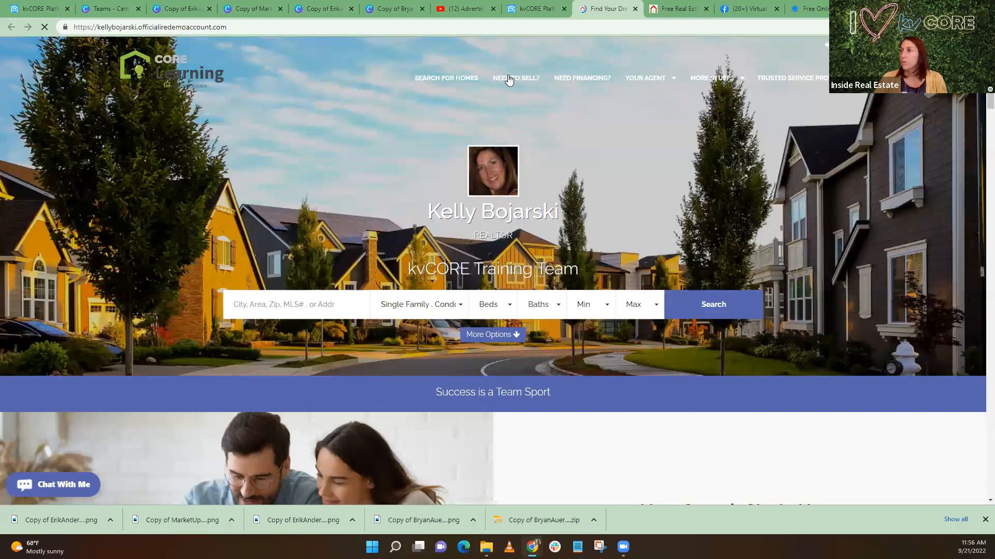
pyautogui.click(511, 81)
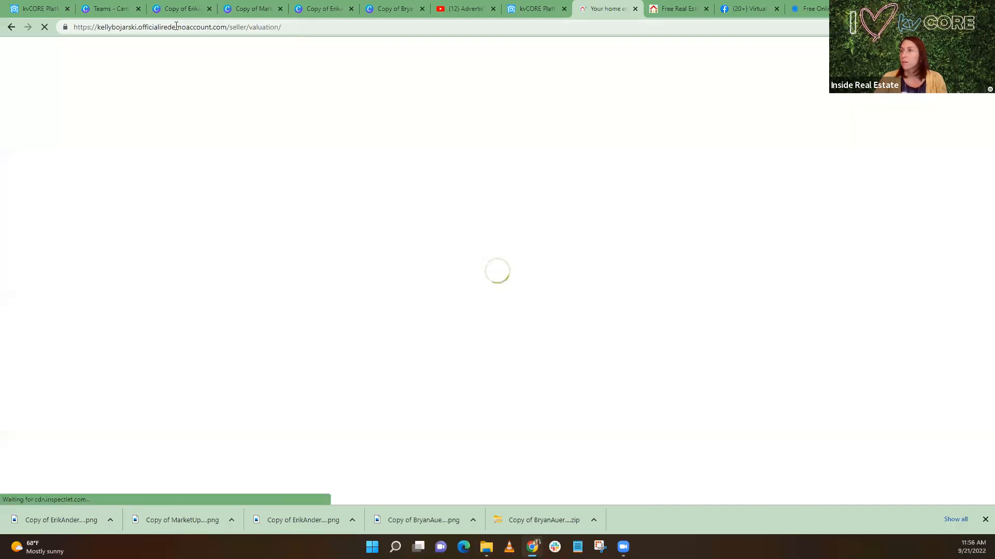
pyautogui.click(300, 31)
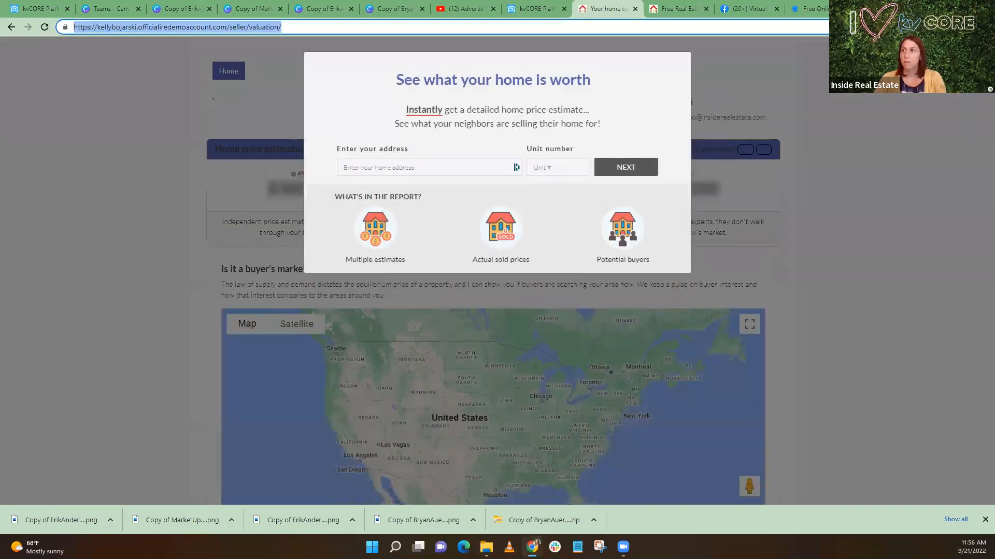
# Return to the template and paste the copied valuation page address as the "Get Your Home Value" image's web link
pyautogui.click(34, 7)
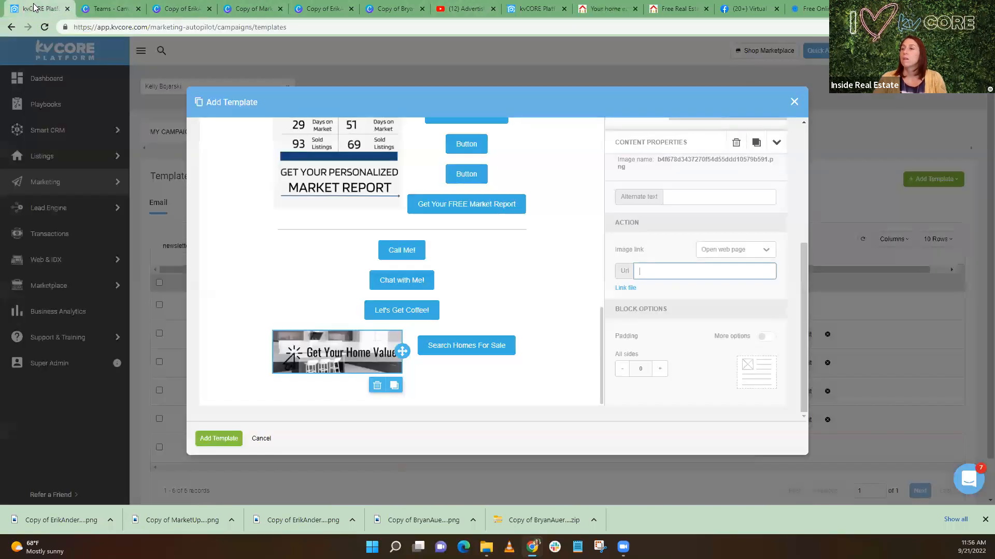
pyautogui.hotkey('ctrl', 'v')
pyautogui.click(709, 294)
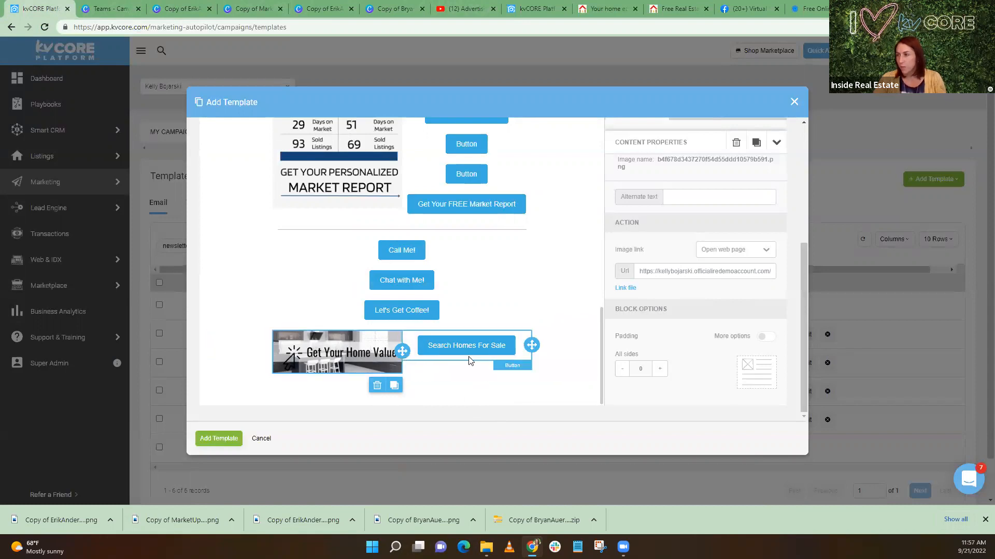
# Replace the "Search Homes For Sale" button with an image block containing the uploaded "Get Your Home Value" graphic
pyautogui.click(455, 346)
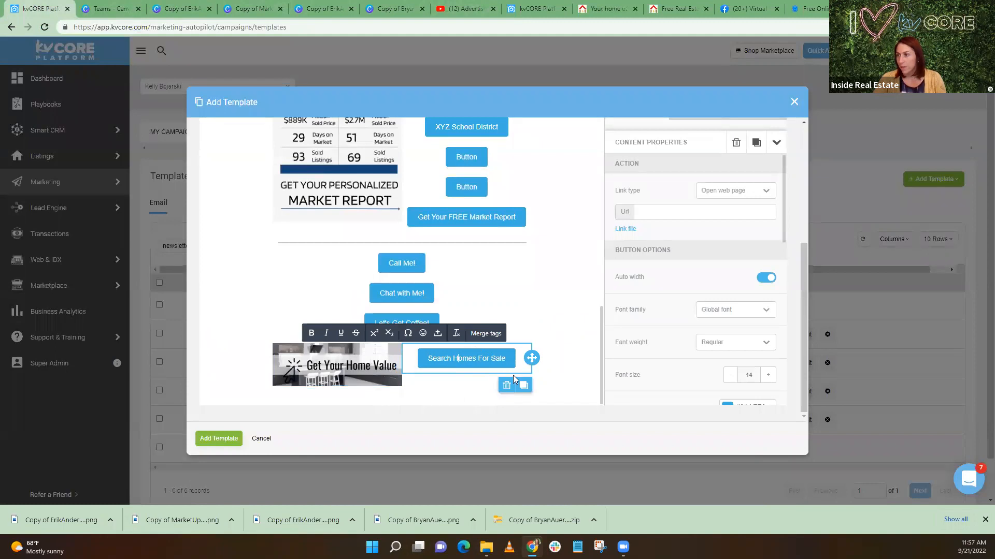
pyautogui.click(506, 386)
pyautogui.click(518, 306)
pyautogui.moveTo(632, 172); pyautogui.dragTo(485, 400)
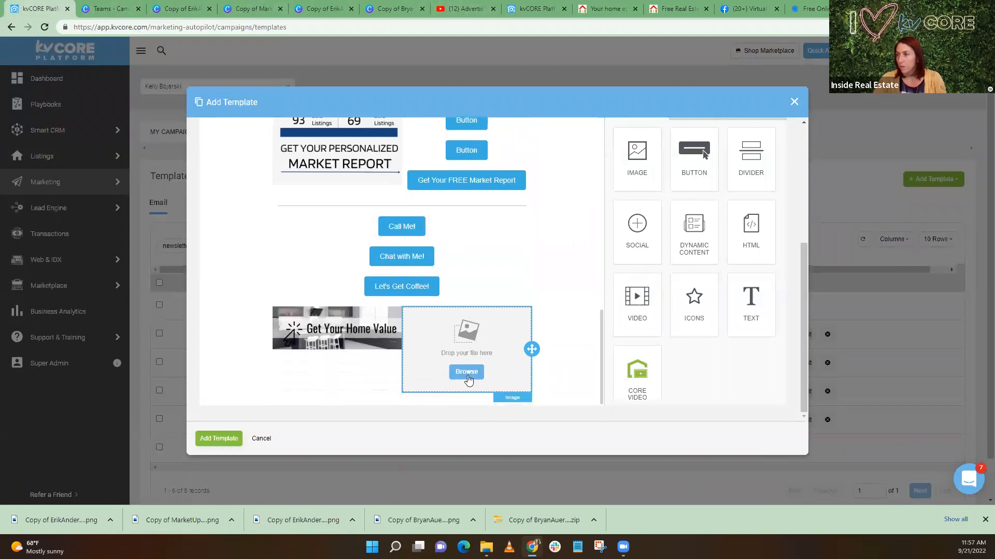
pyautogui.click(466, 374)
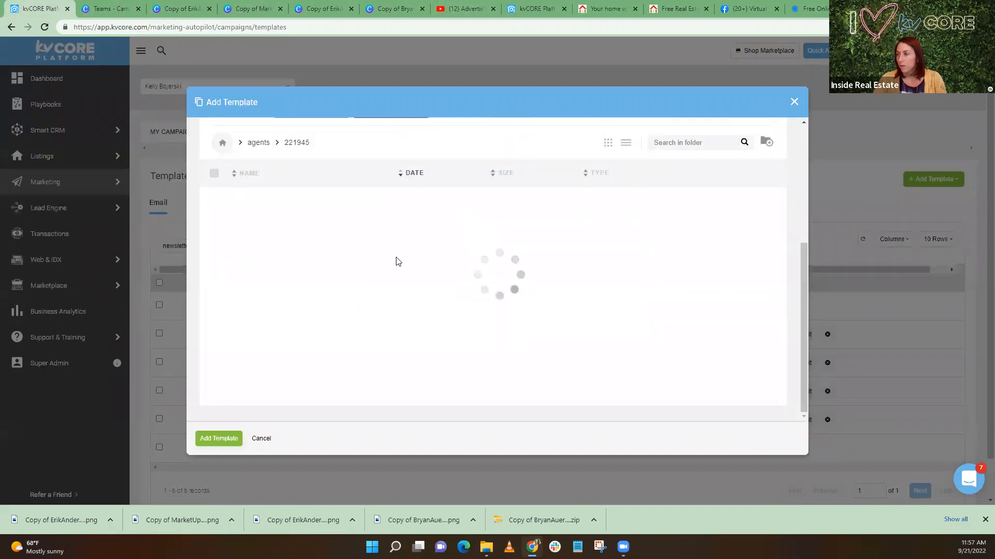
pyautogui.click(560, 276)
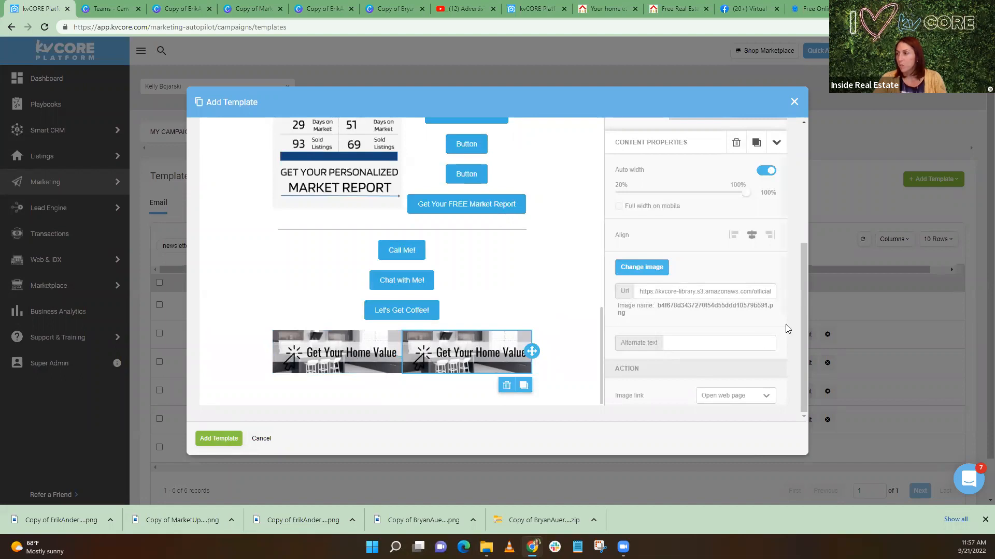
# Set the padding to 6 on all sides of the "Get Your Home Value" images in the two-column row
pyautogui.scroll(-3, 745, 321)
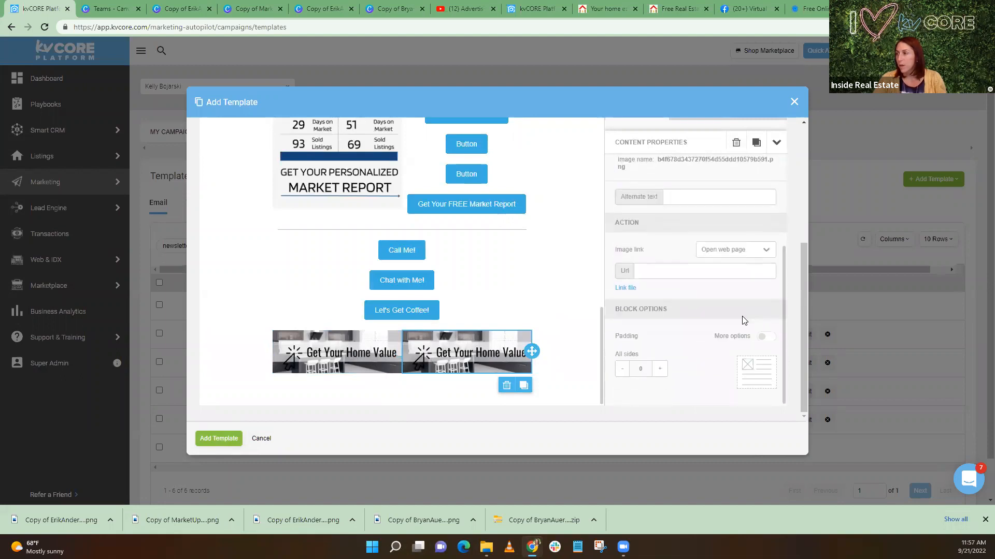
pyautogui.click(362, 356)
pyautogui.scroll(-3, 638, 373)
pyautogui.click(658, 370)
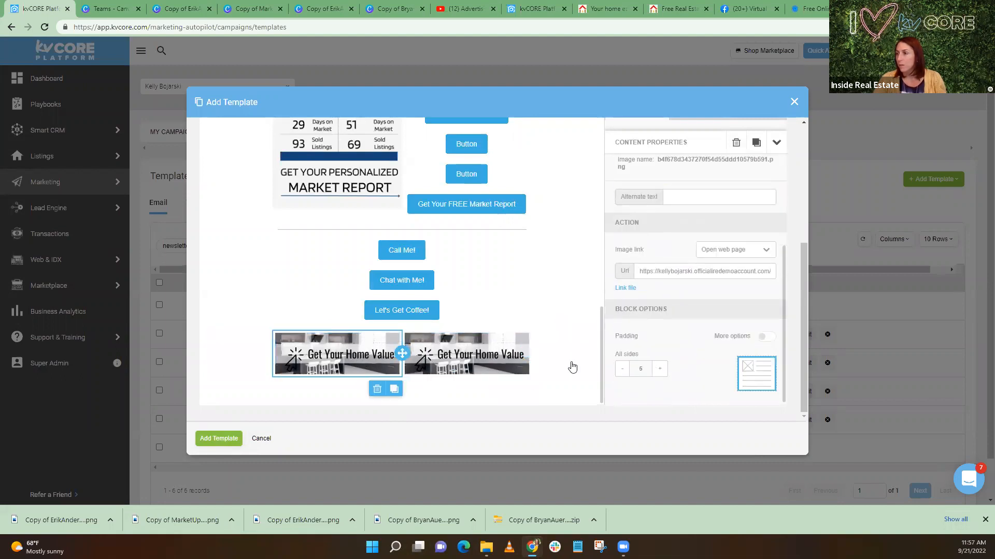
# Add a single-column row below the two "Get Your Home Value" images
pyautogui.click(467, 313)
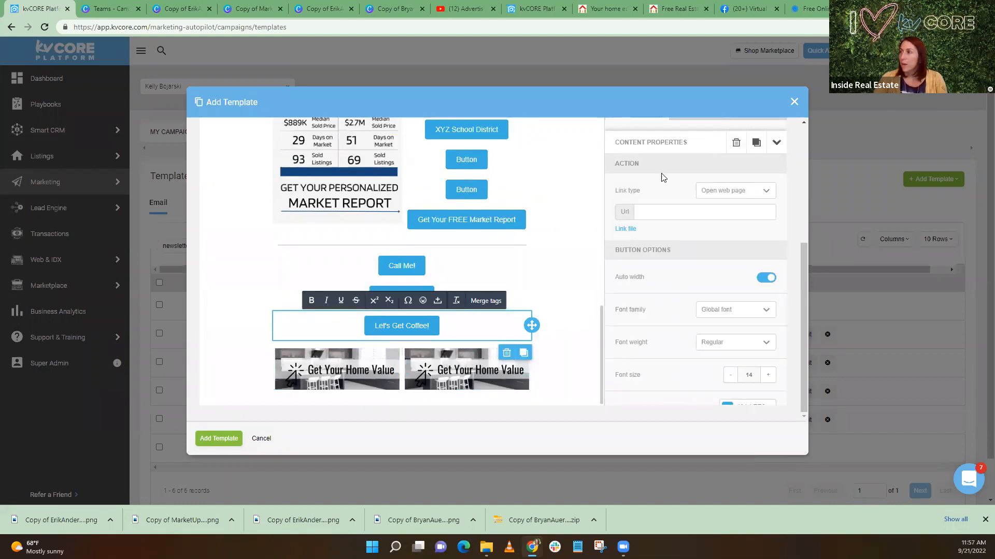
pyautogui.scroll(1, 672, 184)
pyautogui.click(676, 164)
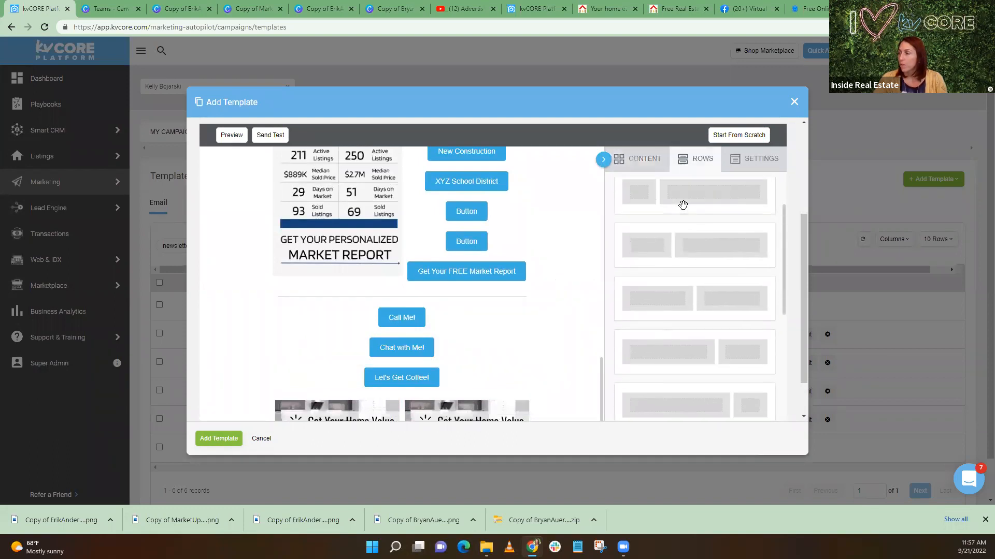
pyautogui.moveTo(683, 204); pyautogui.dragTo(388, 401)
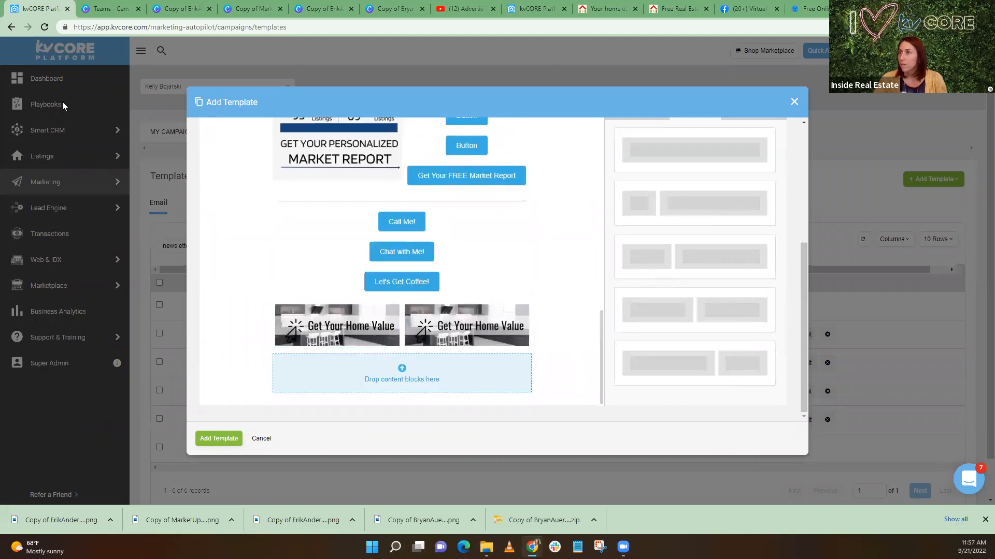
# Switch to Canva's team designs, make a copy of the 1500 × 500 px aMa Acquisitions HeaderFooter design, and go to its page 2
pyautogui.click(97, 6)
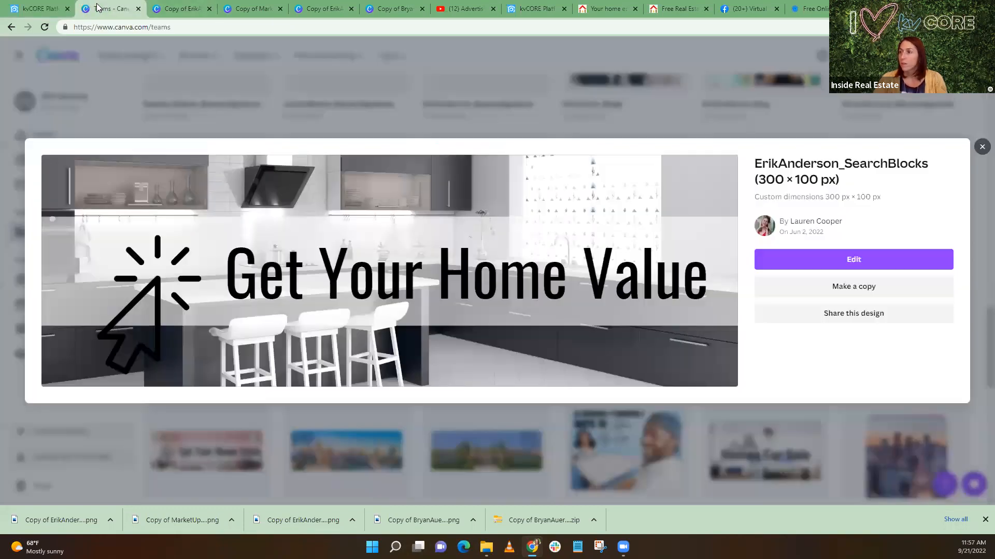
pyautogui.click(980, 148)
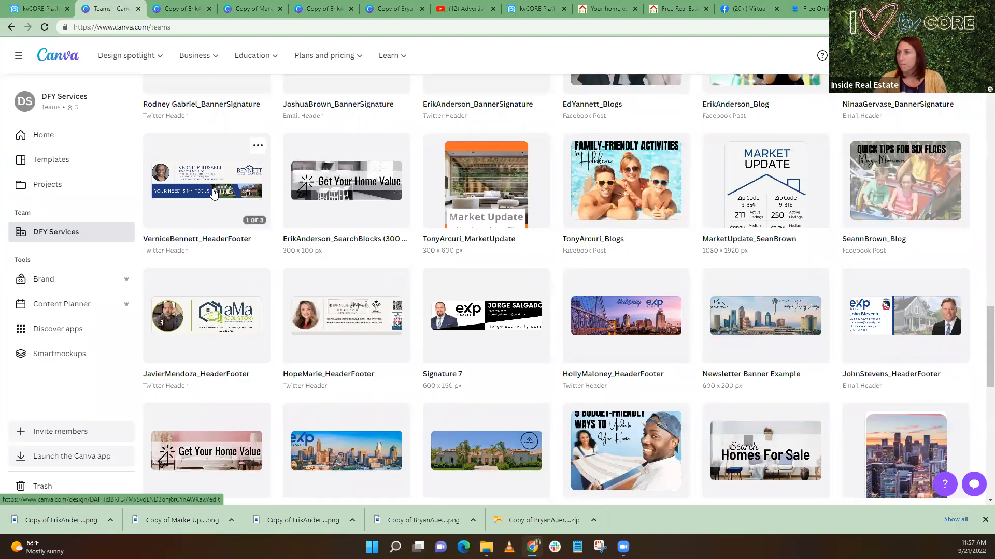
pyautogui.click(205, 328)
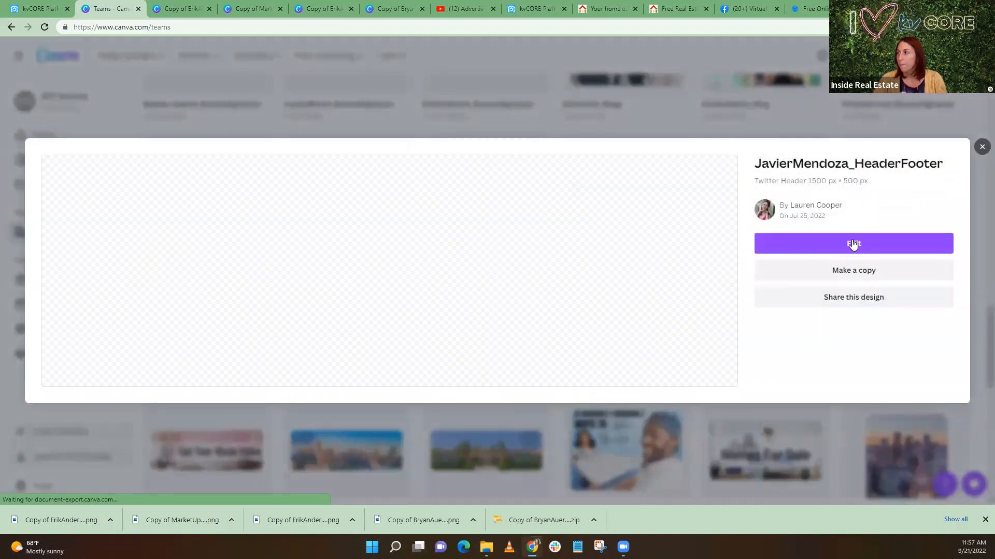
pyautogui.click(869, 275)
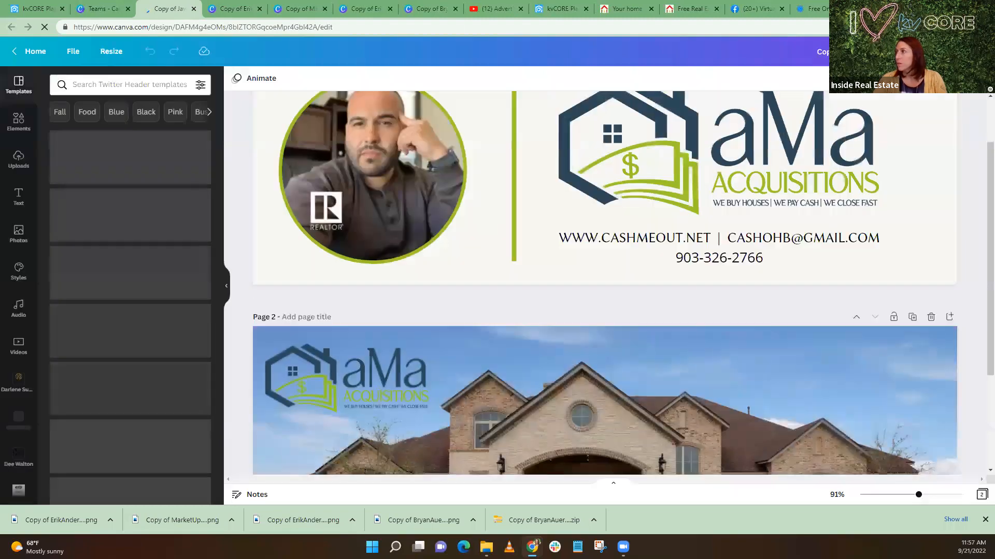
pyautogui.scroll(-3, 704, 363)
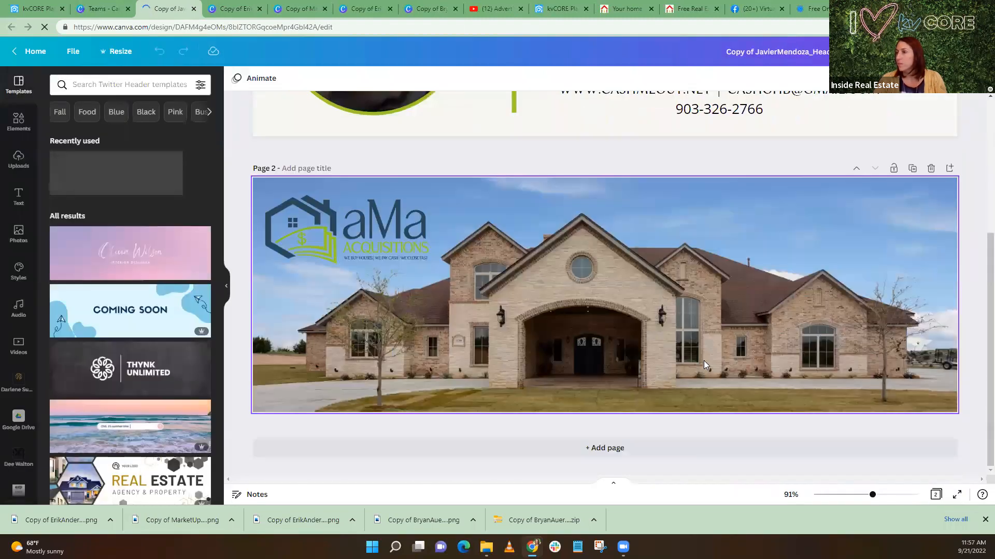
# Download only page 1 of the aMa Acquisitions header/footer design as a PNG
pyautogui.scroll(4, 703, 361)
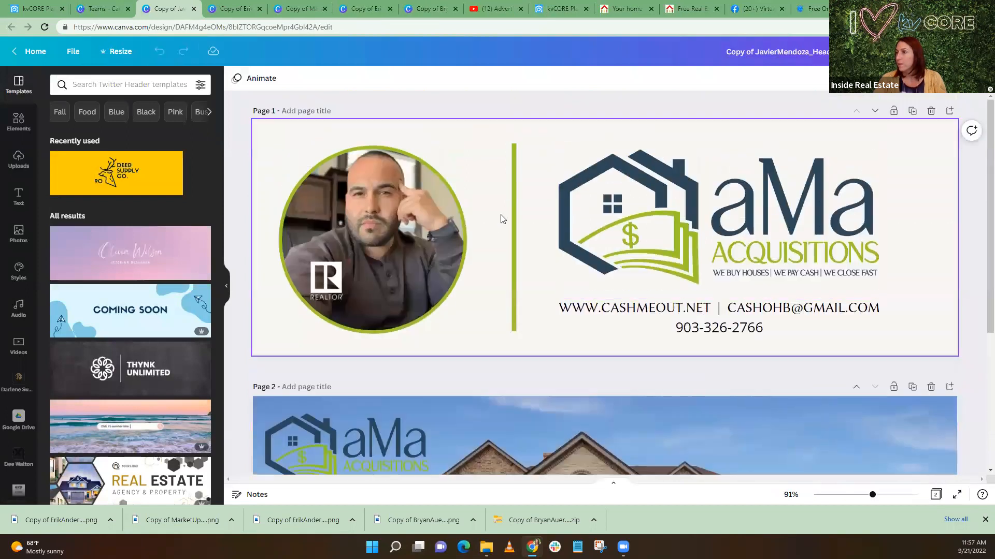
pyautogui.click(961, 50)
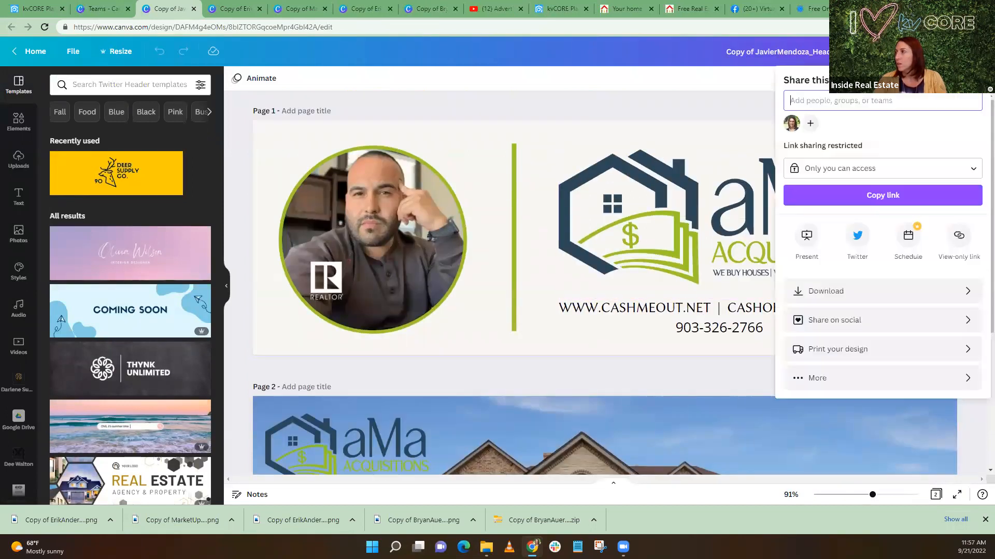
pyautogui.click(825, 293)
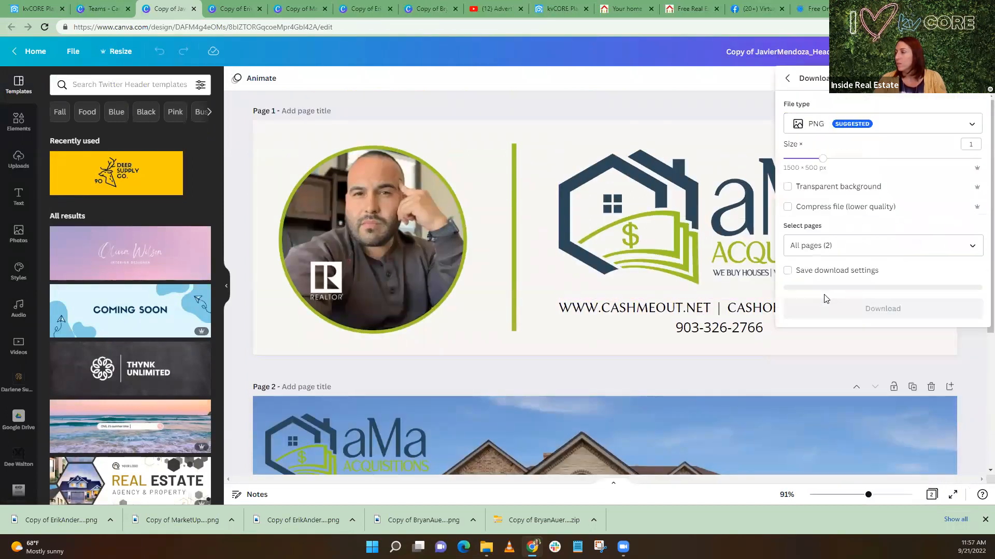
pyautogui.click(829, 245)
pyautogui.click(971, 275)
pyautogui.click(969, 304)
pyautogui.click(907, 372)
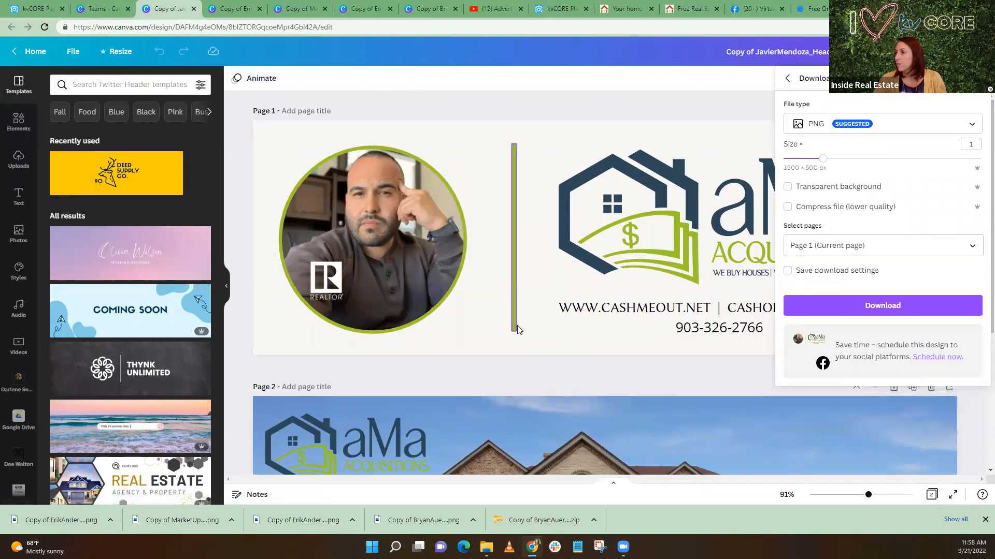
pyautogui.click(855, 307)
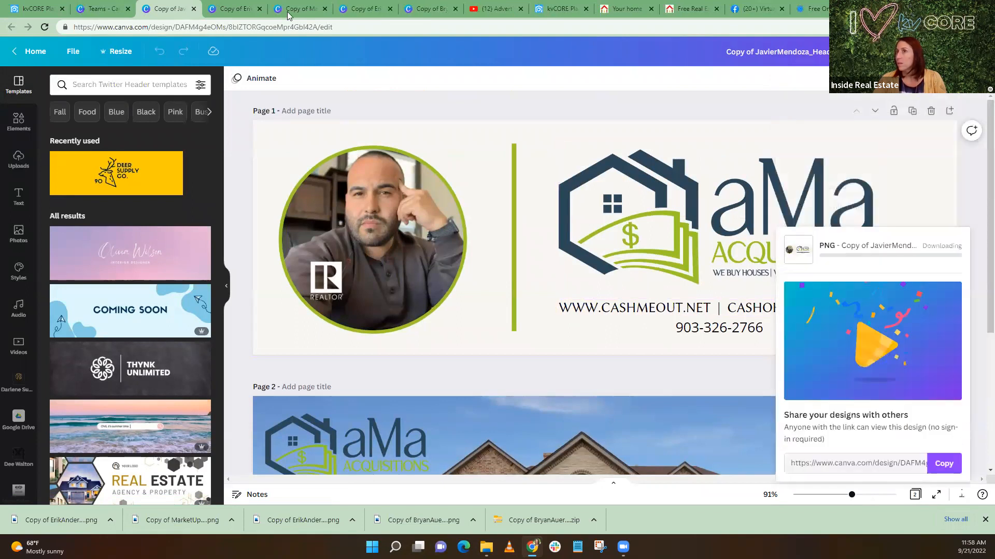
# Switch back to kvCORE and add an image block to the empty row below the "Get Your Home Value" images
pyautogui.click(26, 8)
pyautogui.click(415, 383)
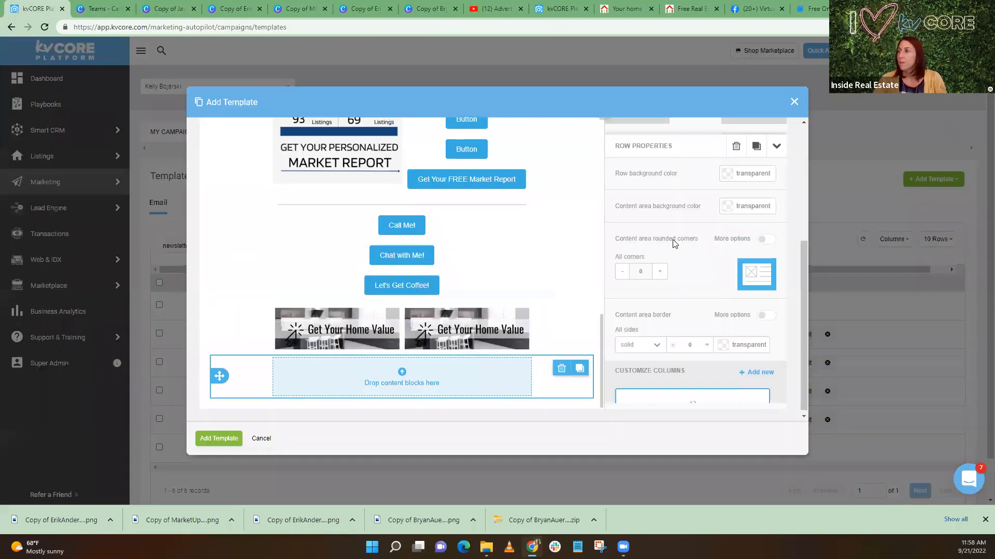
pyautogui.scroll(5, 672, 248)
pyautogui.scroll(-2, 673, 249)
pyautogui.click(642, 212)
pyautogui.scroll(-2, 643, 216)
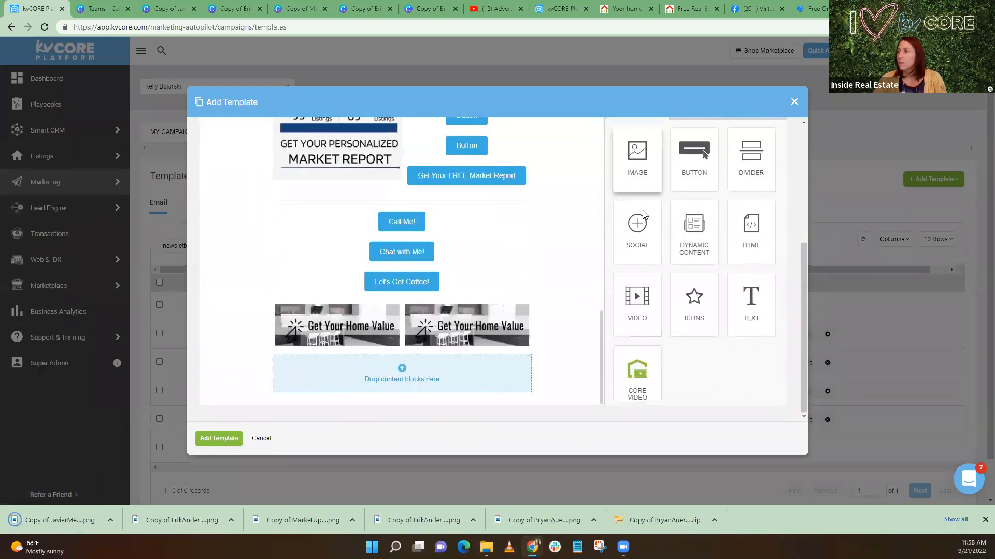
pyautogui.moveTo(569, 259); pyautogui.dragTo(404, 370)
pyautogui.scroll(-1, 405, 367)
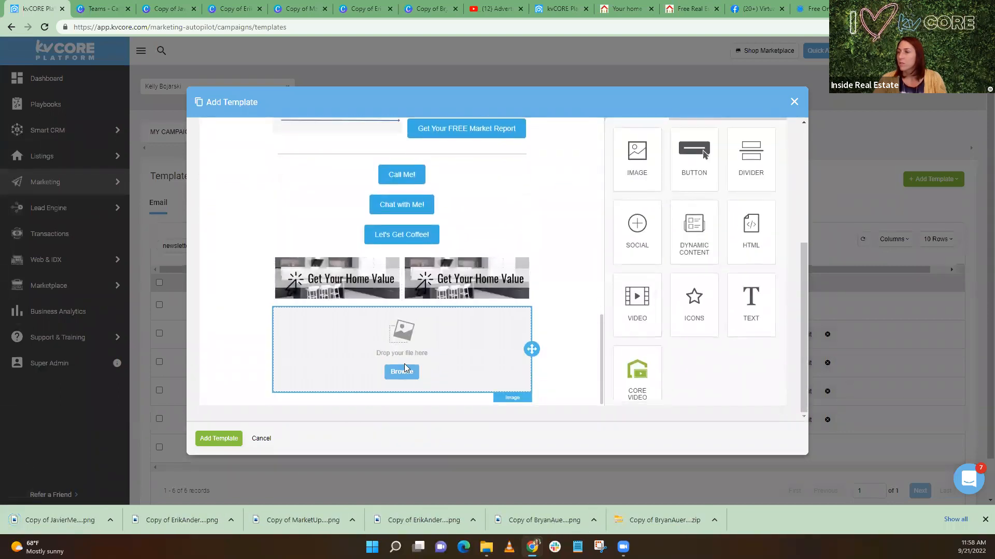
# Upload the downloaded aMa Acquisitions HeaderFooter PNG and insert it into the new image block
pyautogui.click(402, 373)
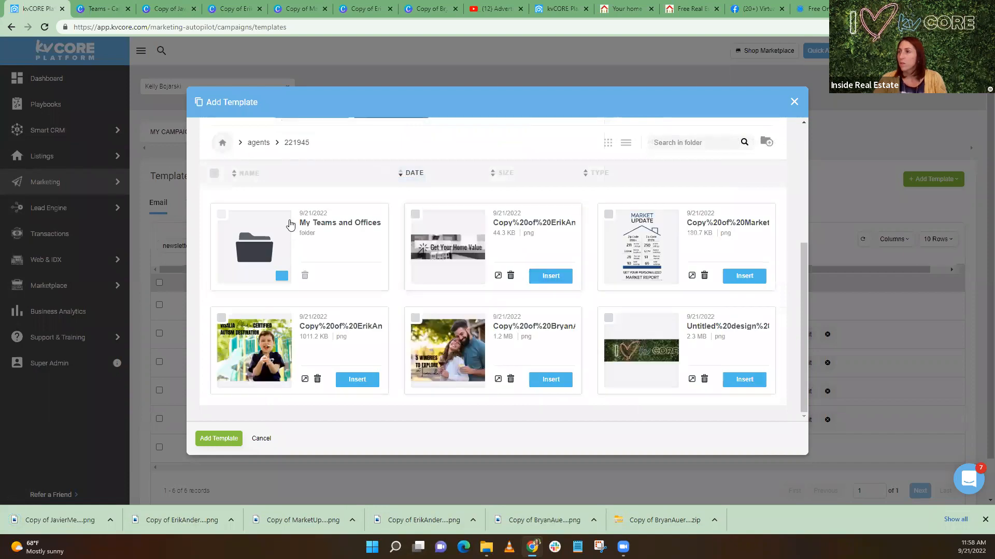
pyautogui.scroll(4, 298, 234)
pyautogui.scroll(-4, 332, 267)
pyautogui.click(332, 212)
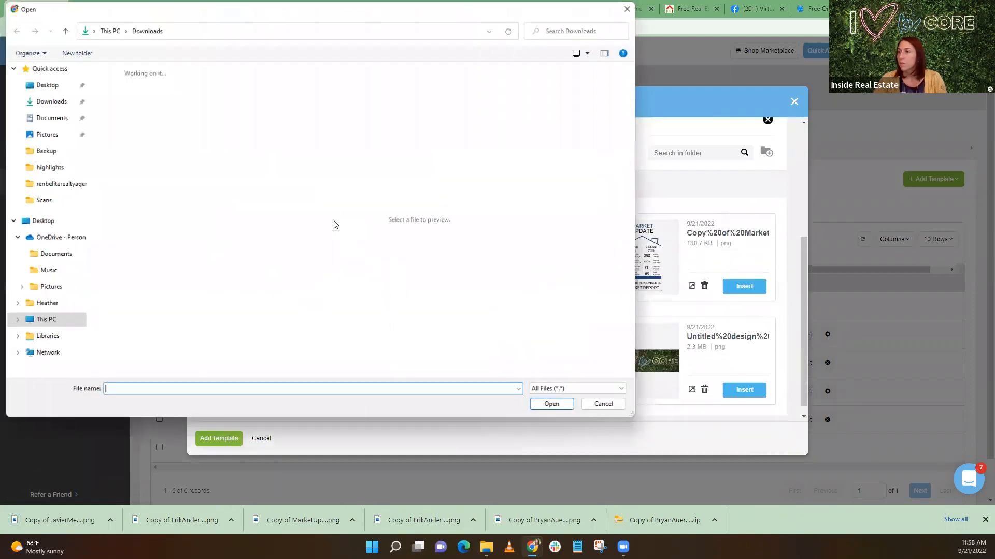
pyautogui.click(167, 193)
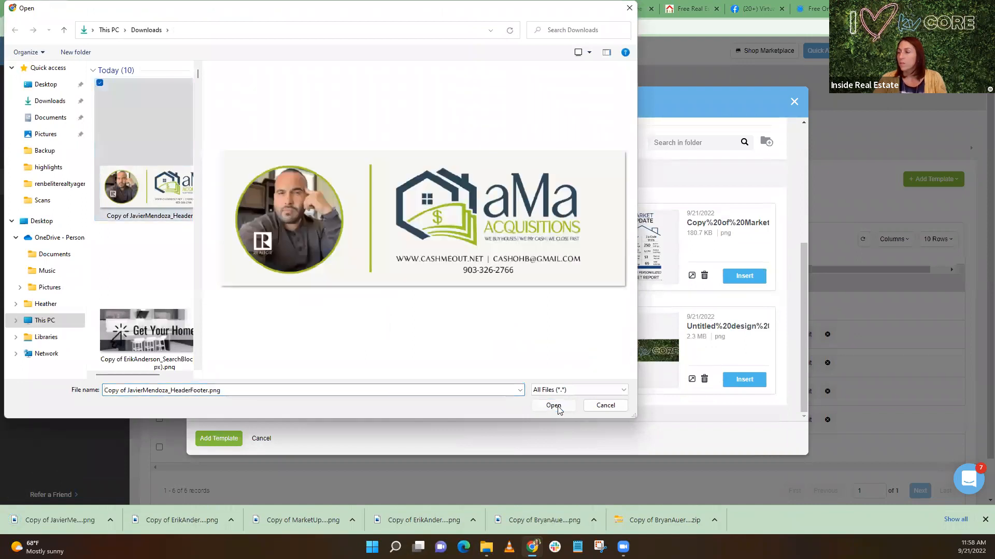
pyautogui.click(553, 405)
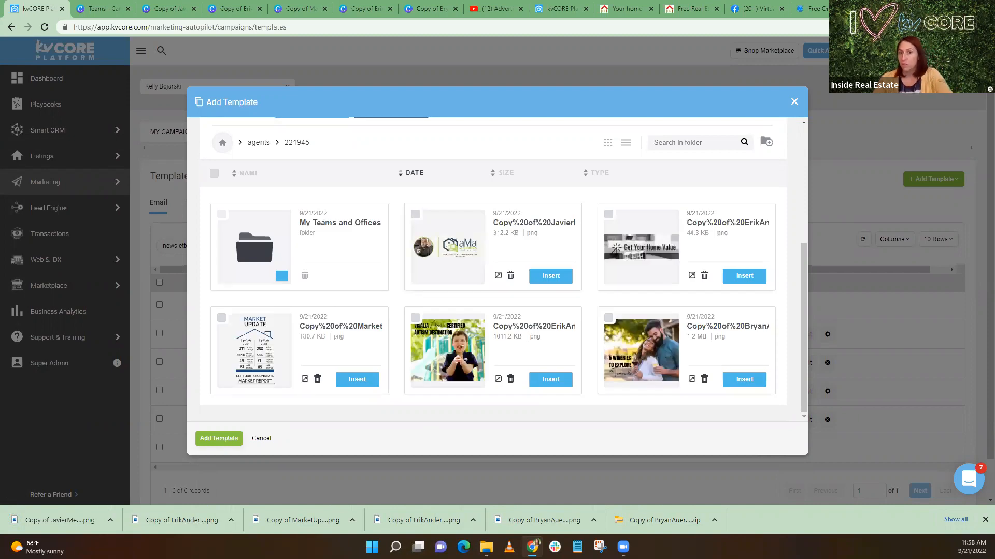
pyautogui.click(552, 280)
# Review the newsletter layout from the market update up to the header video and back down to the footer image
pyautogui.scroll(3, 413, 324)
pyautogui.scroll(5, 479, 301)
pyautogui.scroll(-2, 474, 286)
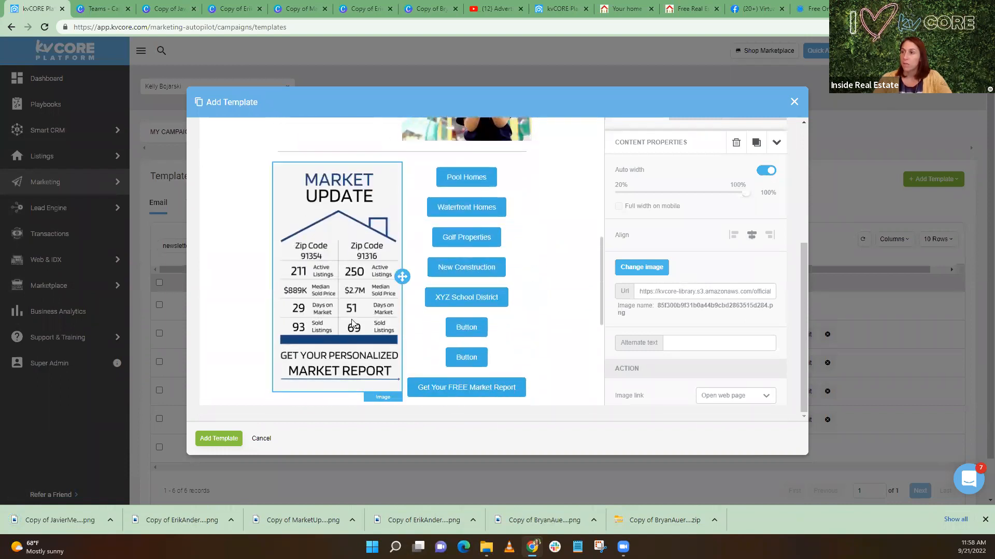
pyautogui.scroll(5, 363, 270)
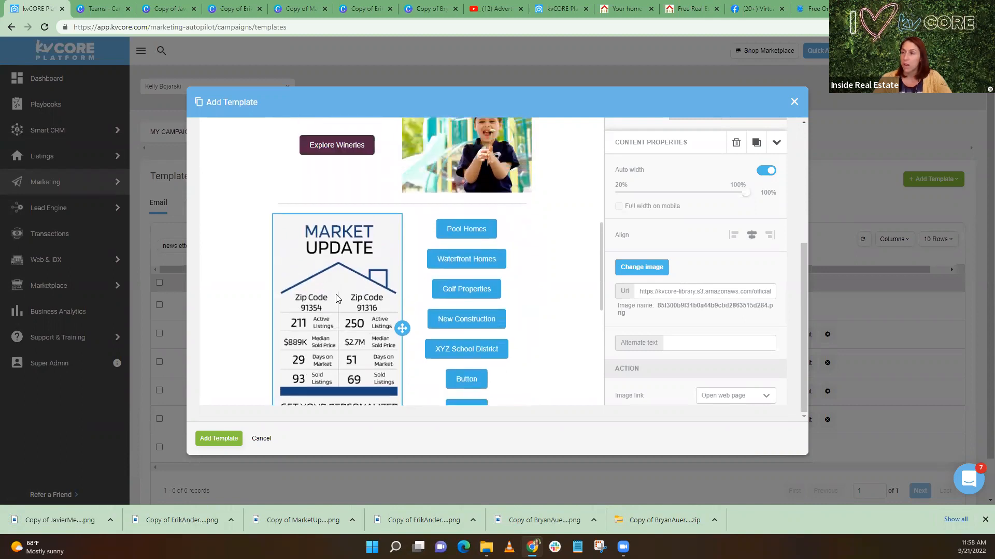
pyautogui.scroll(3, 430, 233)
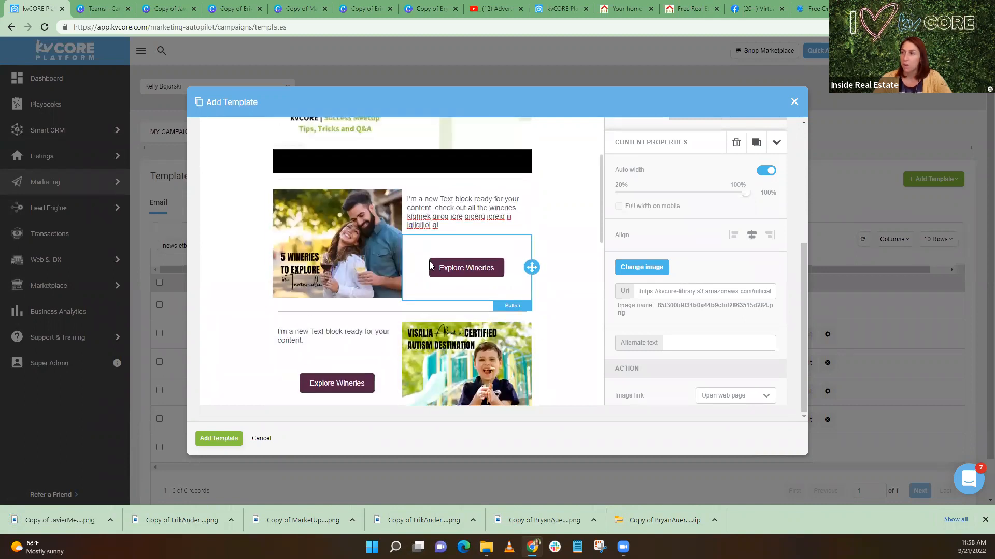
pyautogui.scroll(2, 444, 220)
pyautogui.scroll(-12, 447, 233)
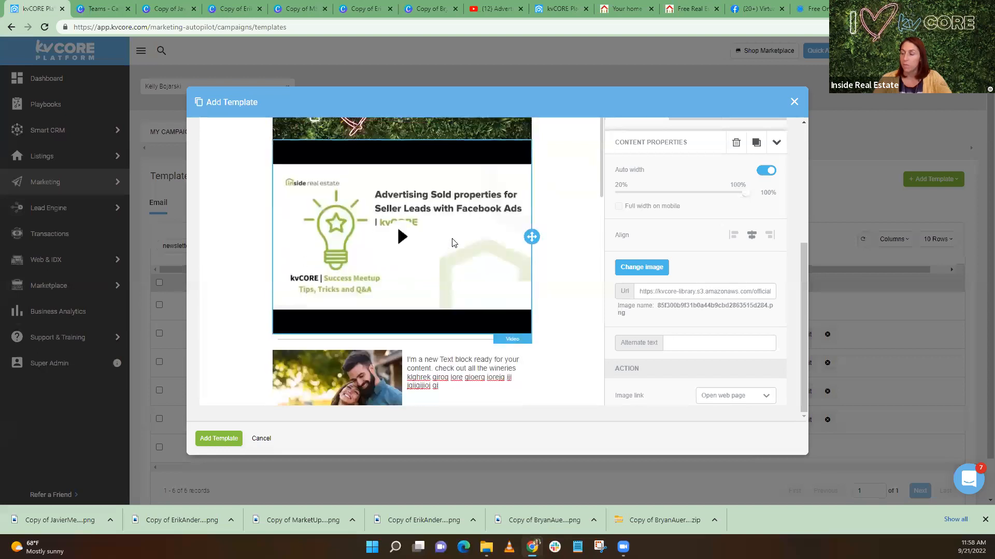
pyautogui.scroll(-3, 449, 247)
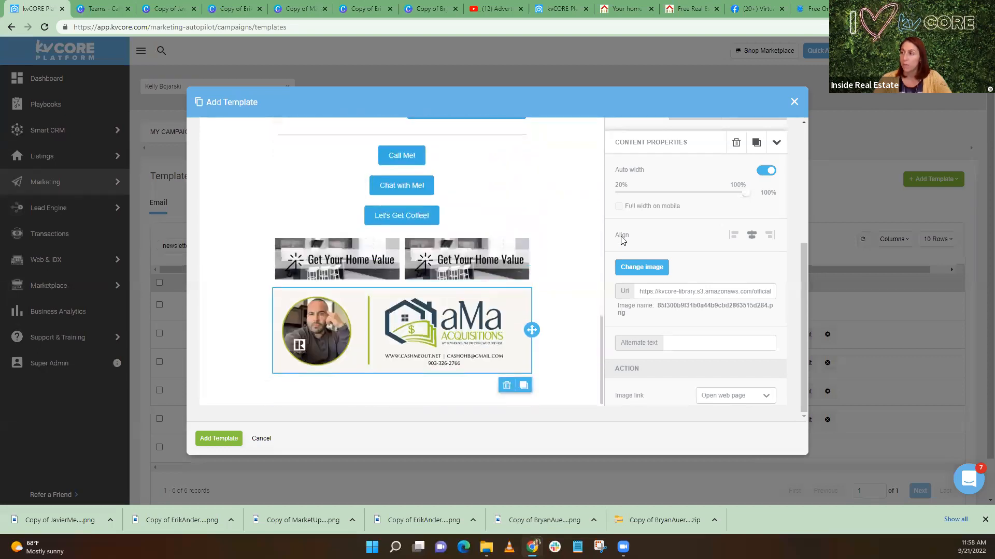
# Add a social block directly below the aMa Acquisitions footer image
pyautogui.scroll(4, 645, 259)
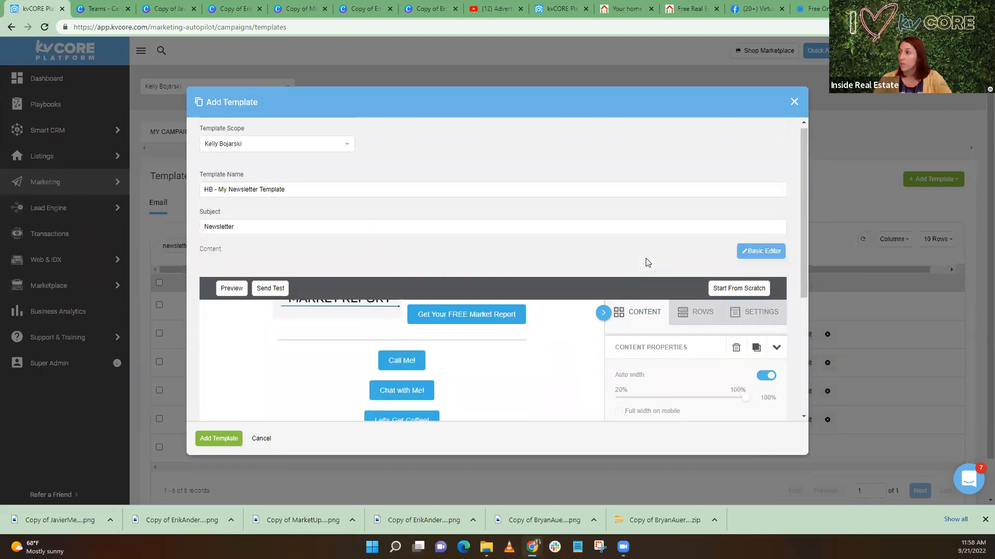
pyautogui.scroll(-3, 701, 179)
pyautogui.click(696, 162)
pyautogui.click(631, 164)
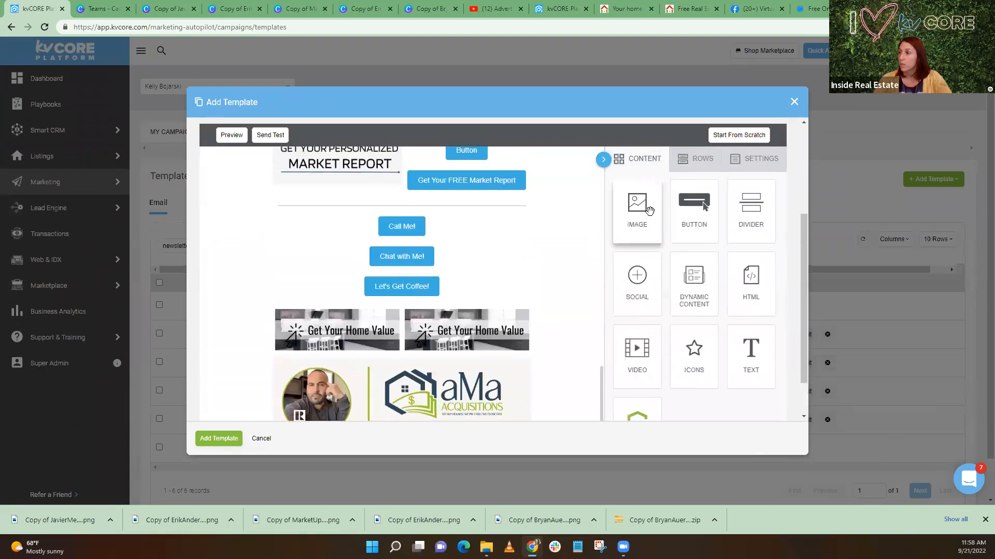
pyautogui.scroll(-1, 650, 211)
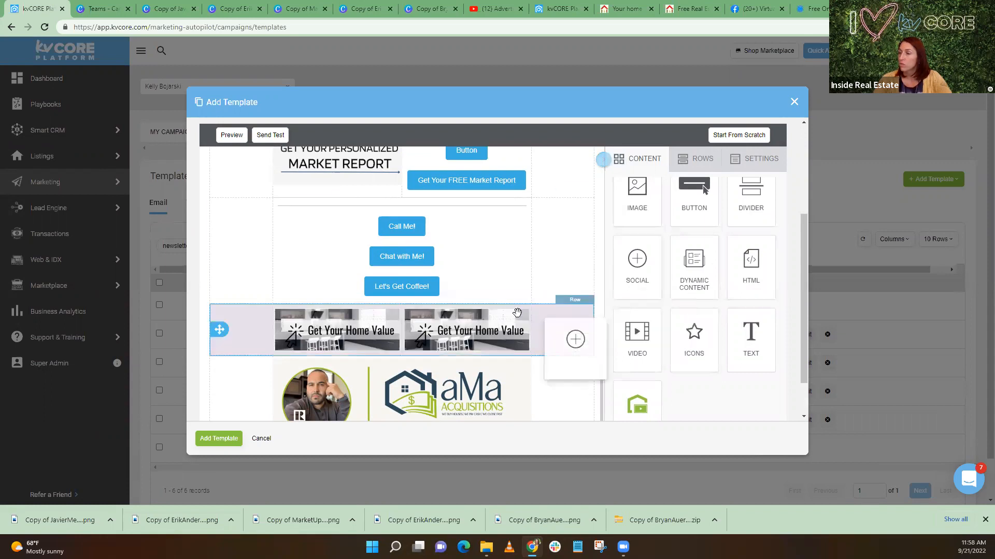
pyautogui.scroll(-1, 509, 312)
pyautogui.moveTo(509, 312); pyautogui.dragTo(469, 388)
pyautogui.scroll(-1, 394, 373)
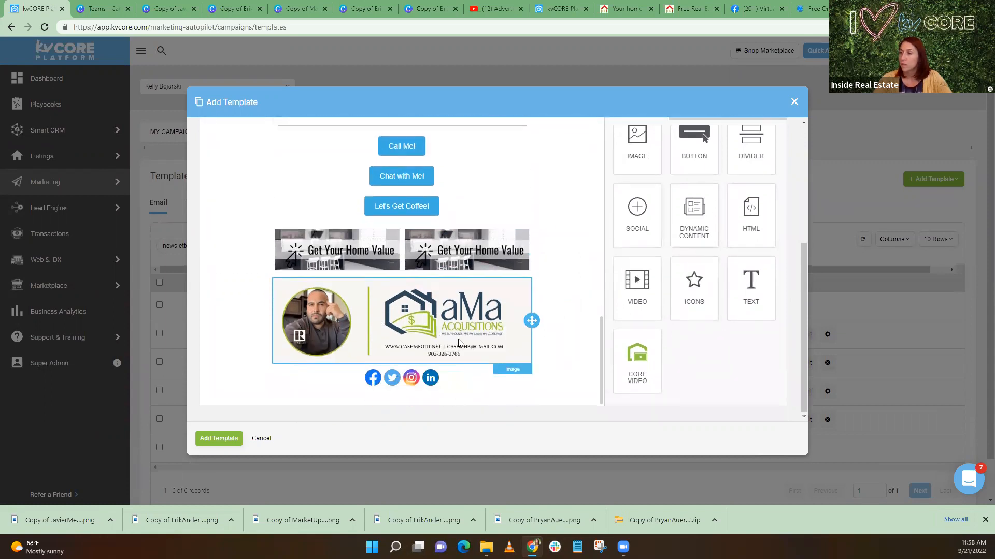
# Open the social block's icon link settings and examine the Social Follow icons available to add
pyautogui.click(379, 380)
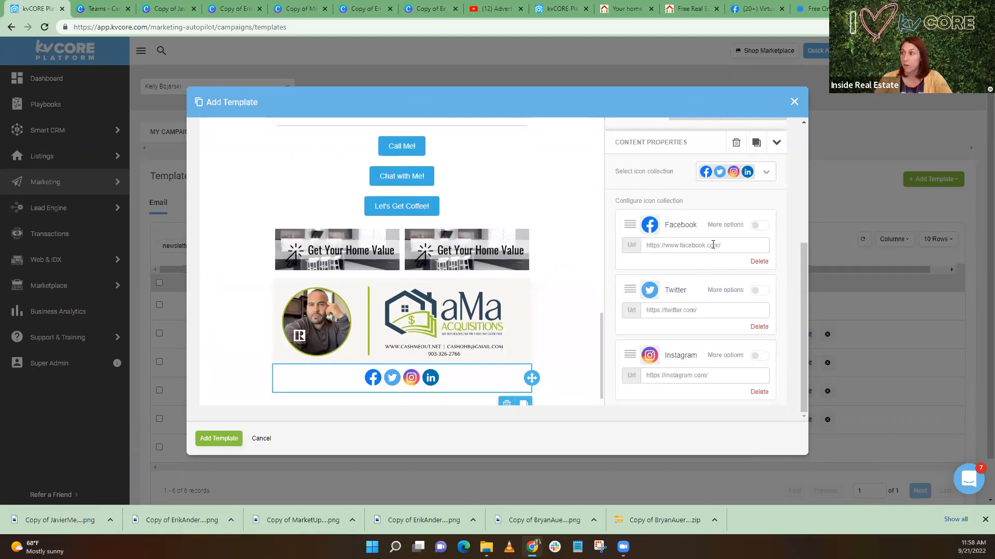
pyautogui.scroll(-2, 746, 344)
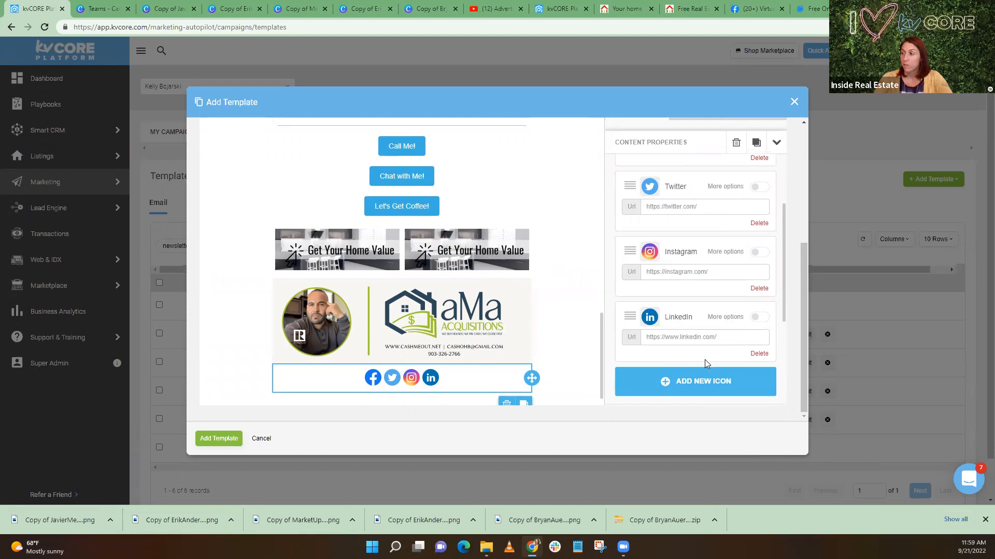
pyautogui.scroll(-1, 694, 365)
pyautogui.click(681, 339)
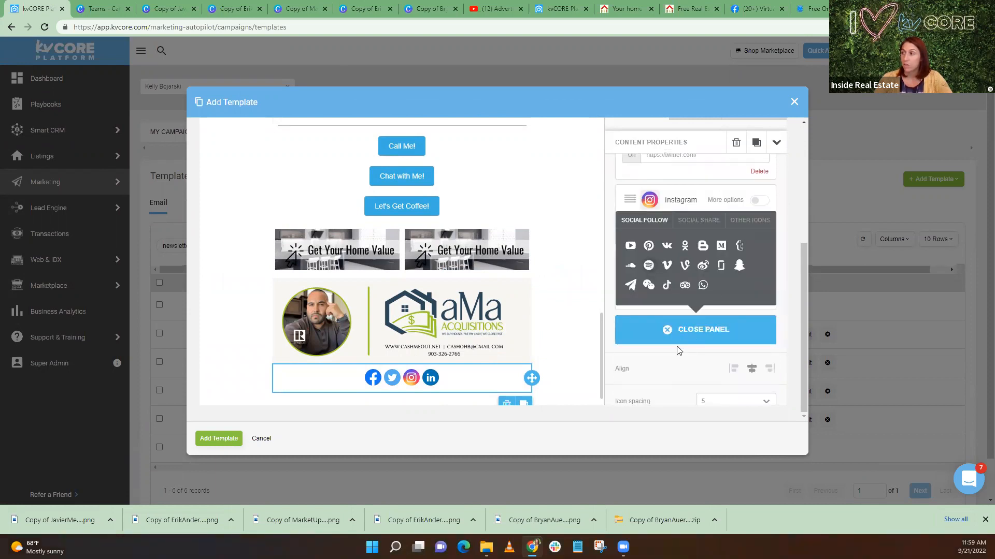
# Review the whole newsletter, from the social icons up to the header image, template name and subject
pyautogui.scroll(10, 487, 356)
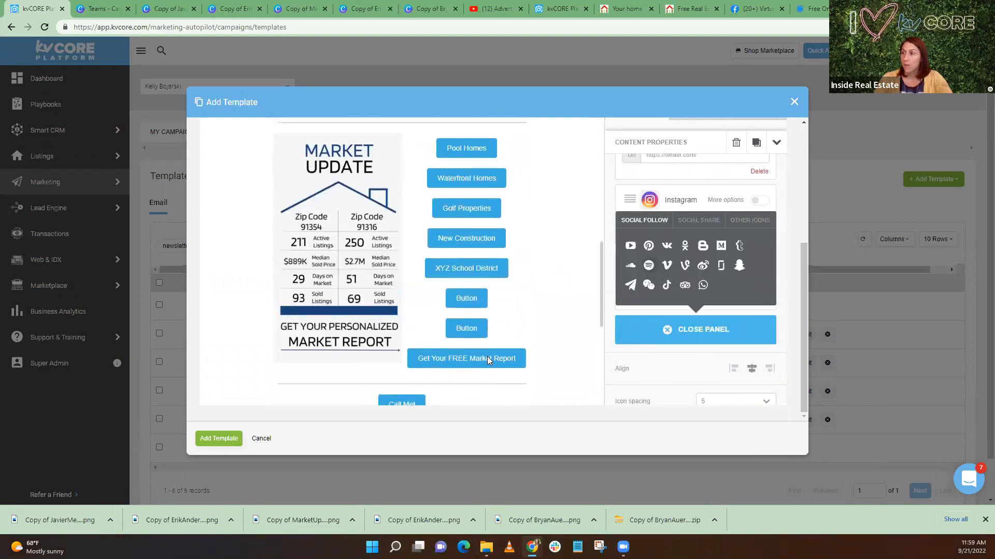
pyautogui.scroll(6, 486, 356)
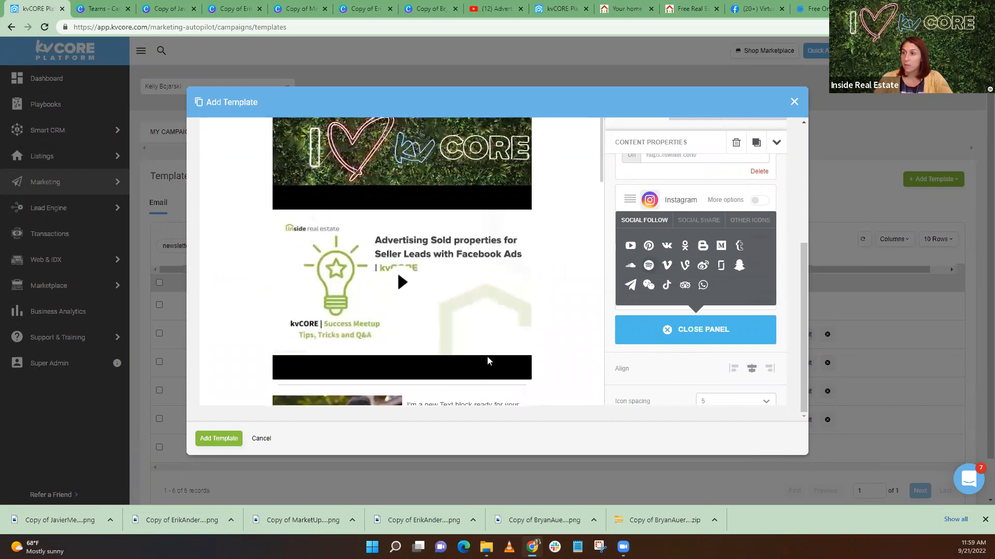
pyautogui.scroll(-2, 502, 310)
pyautogui.scroll(2, 502, 311)
pyautogui.scroll(-5, 505, 321)
pyautogui.scroll(-12, 506, 331)
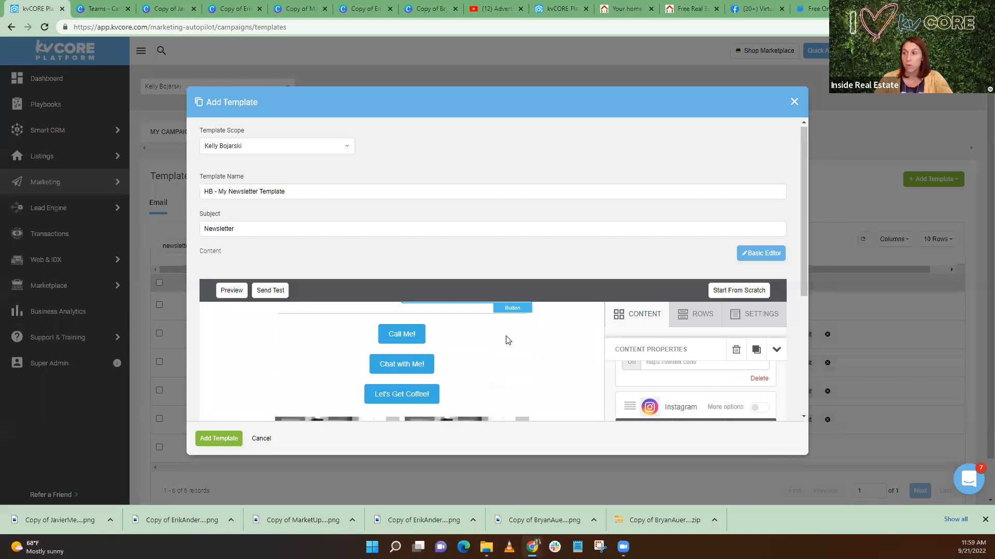
pyautogui.scroll(10, 502, 340)
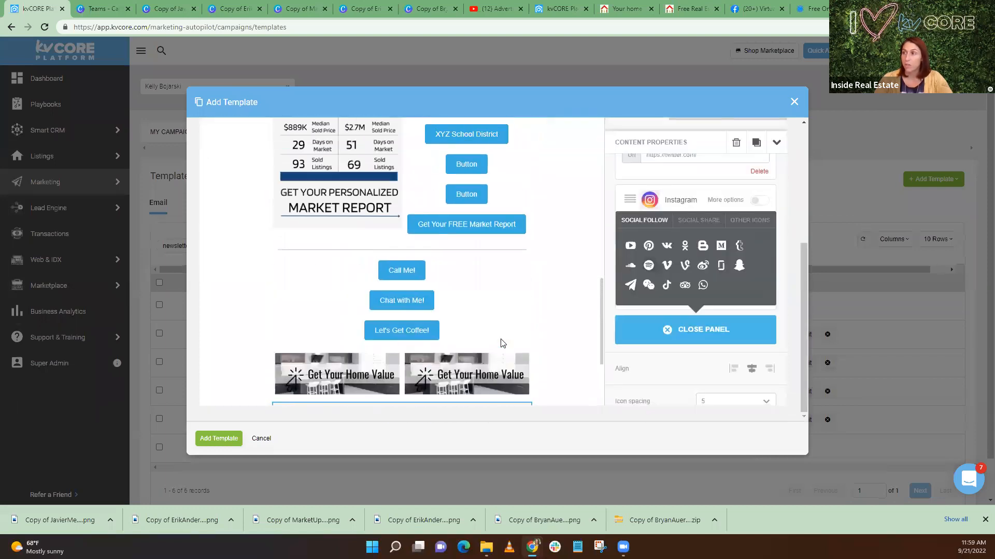
pyautogui.scroll(2, 500, 342)
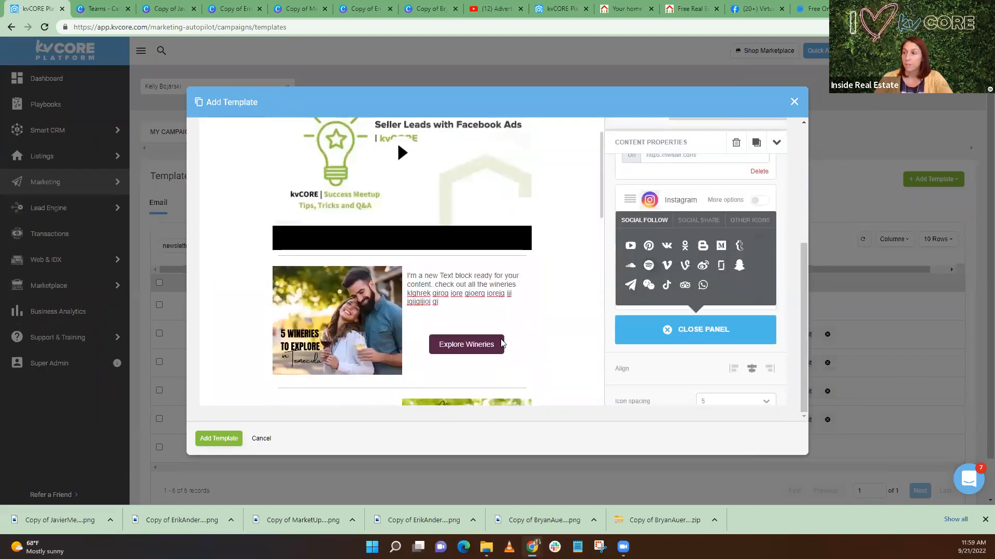
pyautogui.scroll(3, 501, 343)
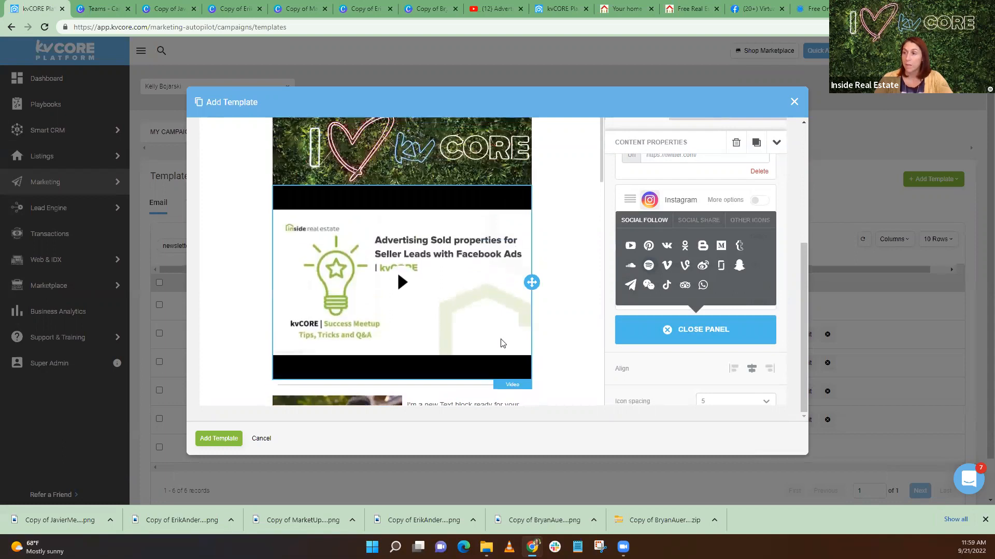
pyautogui.scroll(2, 501, 343)
pyautogui.scroll(2, 501, 342)
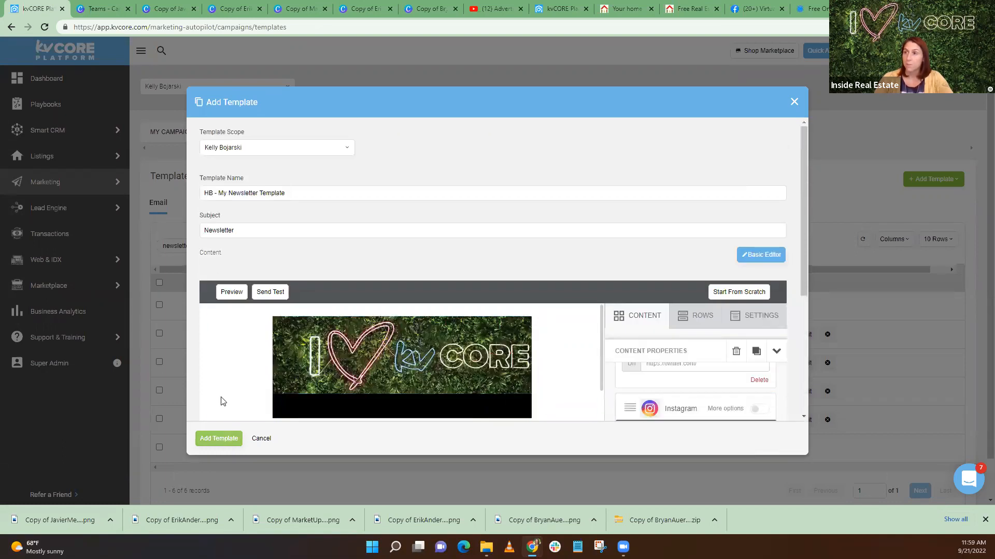
# Put the sender's first name in possessive form before "Newsletter" in the subject and save the template
pyautogui.click(206, 230)
pyautogui.write("Heather's")
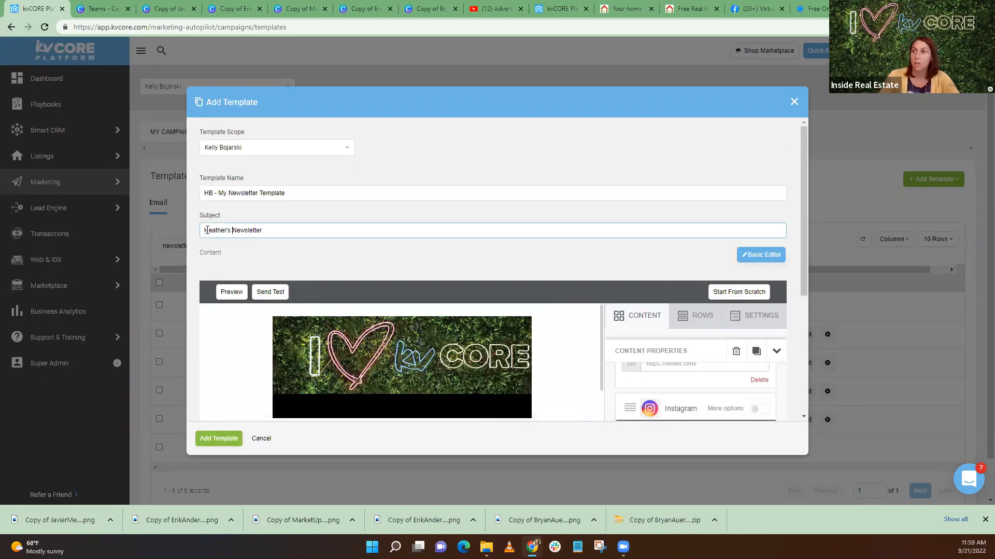
pyautogui.click(213, 438)
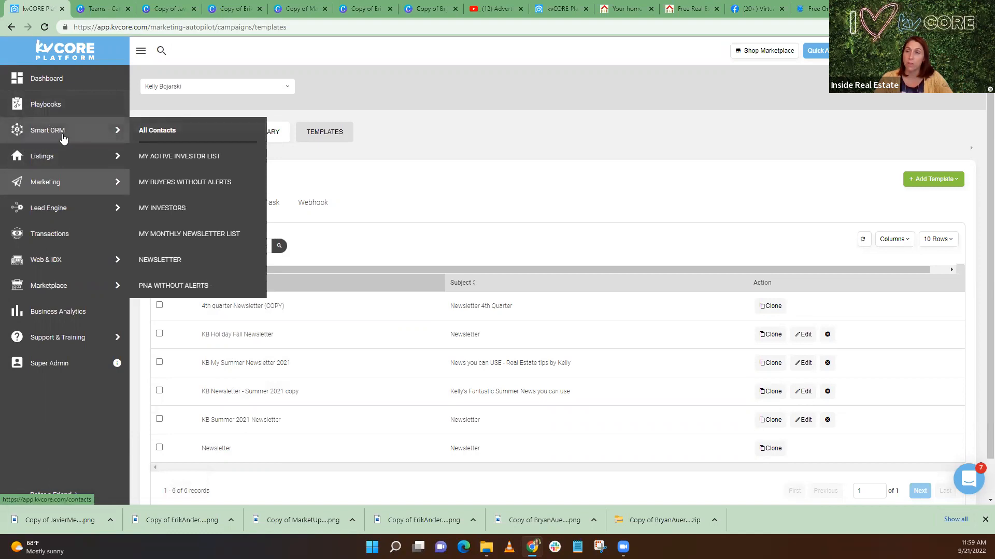
# Filter all Smart CRM contacts to those subscribed to emails with contact types Buyer, Seller, Renter and Vendor
pyautogui.click(61, 136)
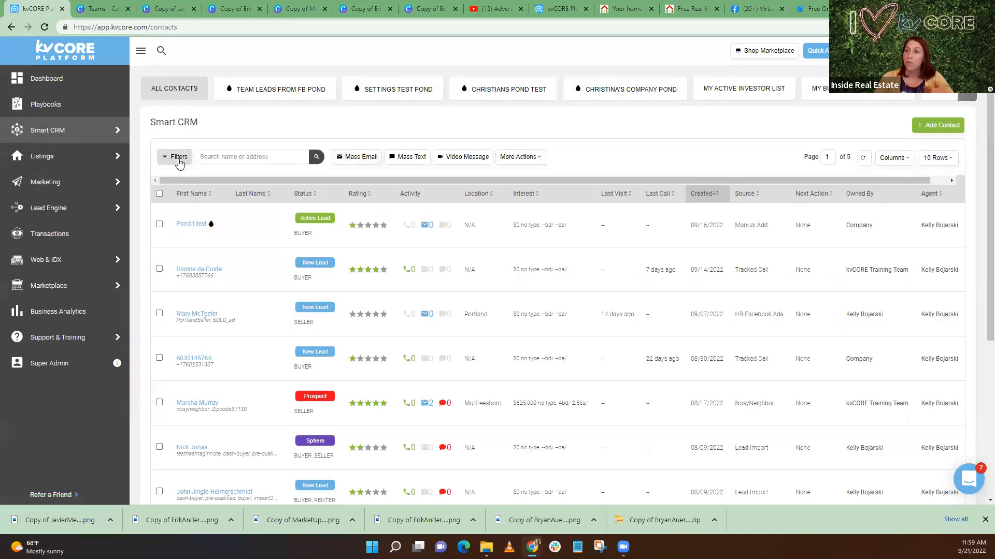
pyautogui.click(179, 158)
pyautogui.scroll(-3, 178, 177)
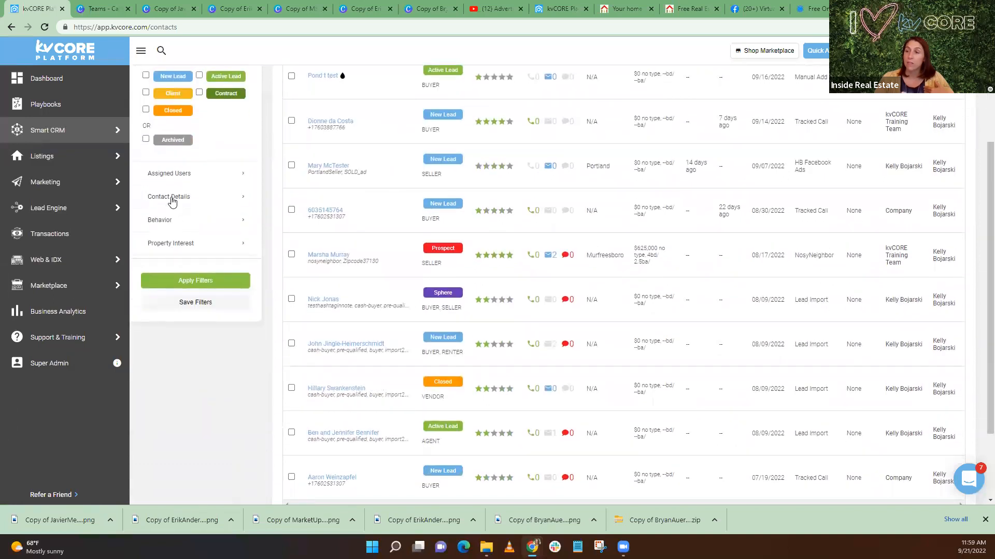
pyautogui.click(172, 198)
pyautogui.scroll(-5, 172, 202)
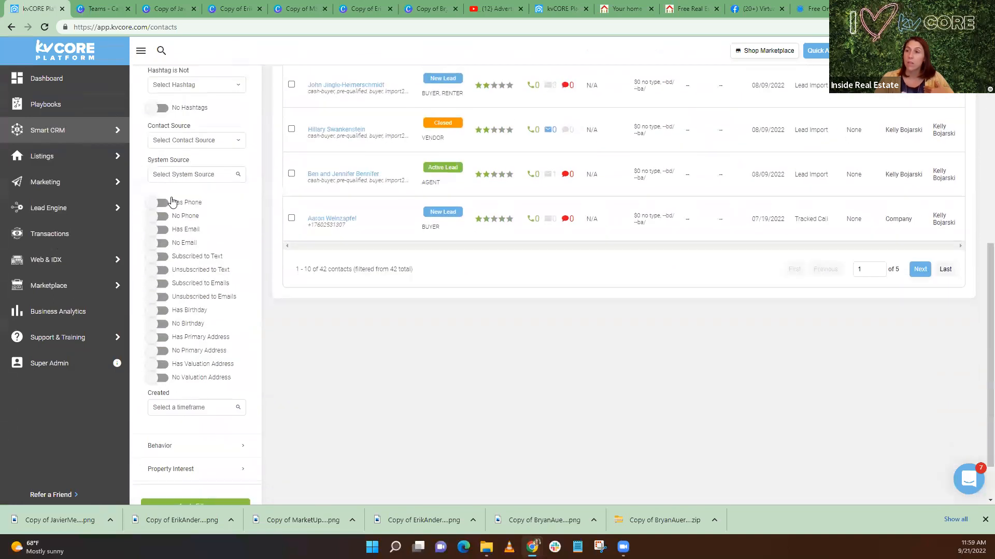
pyautogui.click(163, 284)
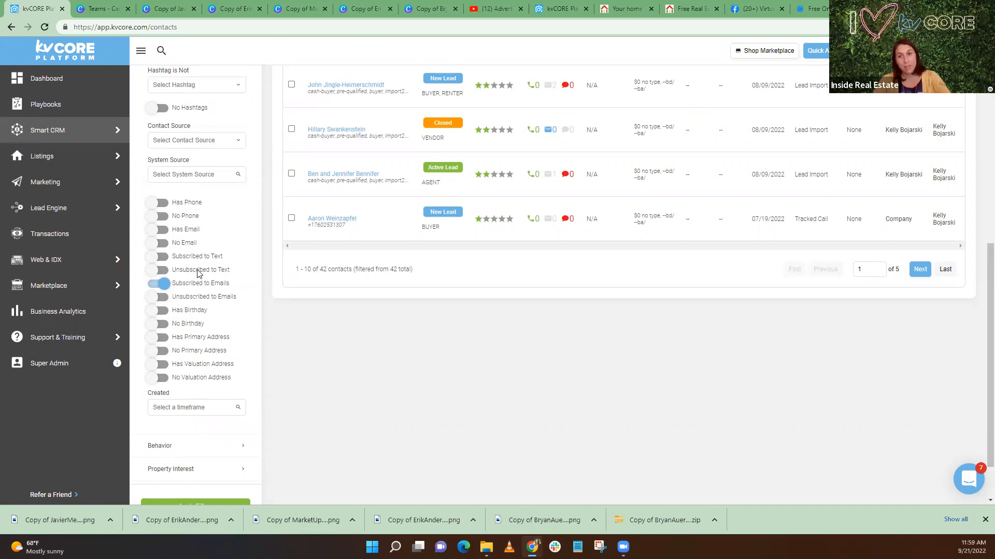
pyautogui.scroll(6, 194, 272)
pyautogui.click(151, 271)
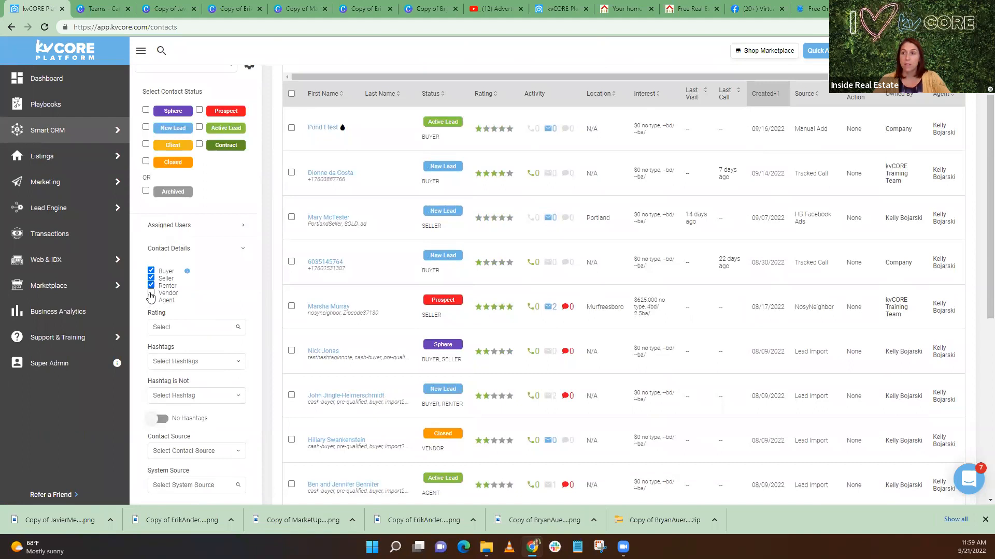
# Save the current contact filter criteria as a new filter named HB Newsletter
pyautogui.scroll(-6, 171, 283)
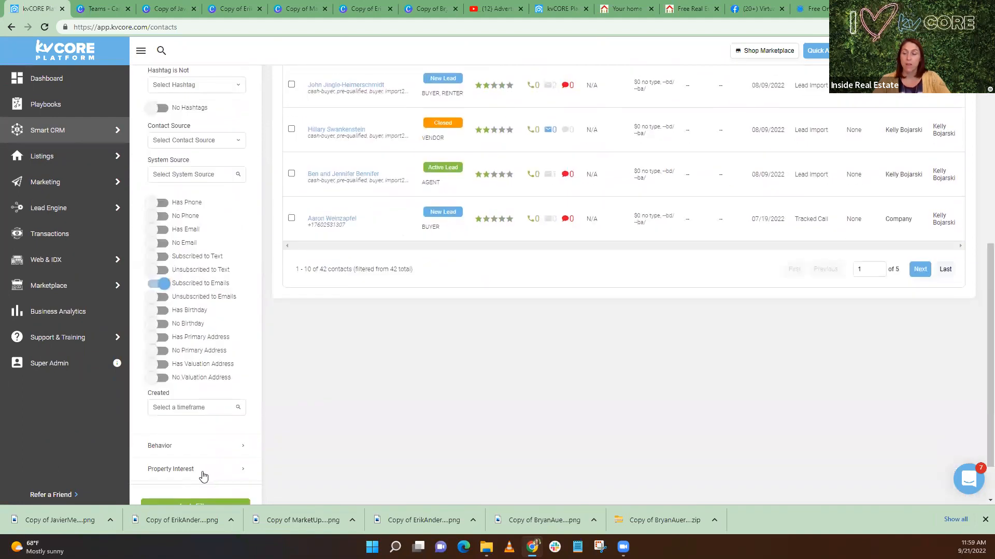
pyautogui.scroll(-1, 202, 476)
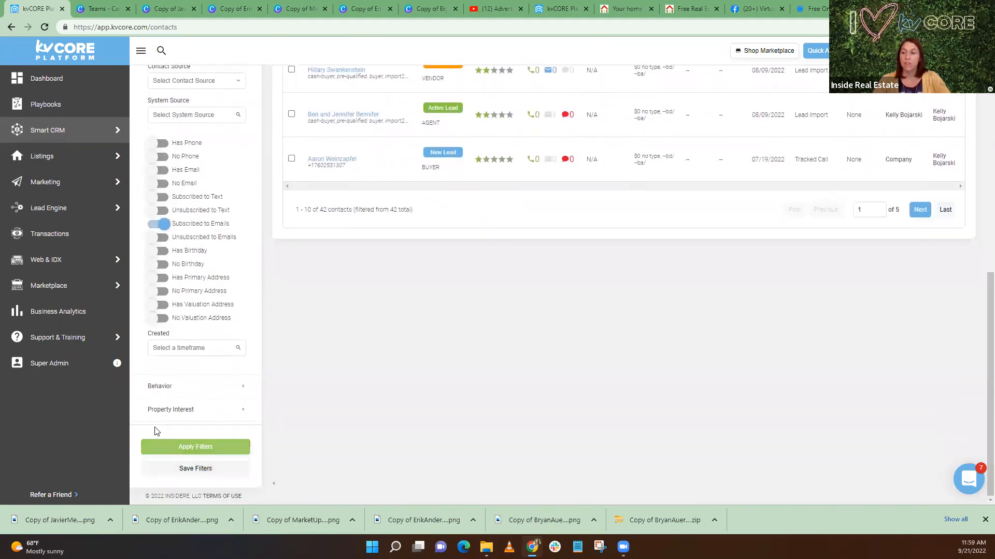
pyautogui.click(196, 470)
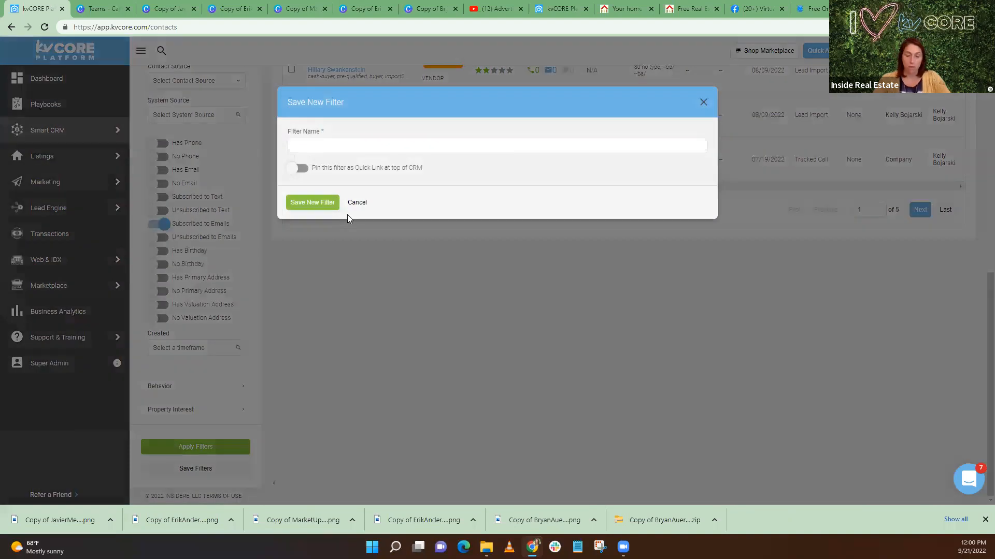
pyautogui.click(314, 141)
pyautogui.write('HB')
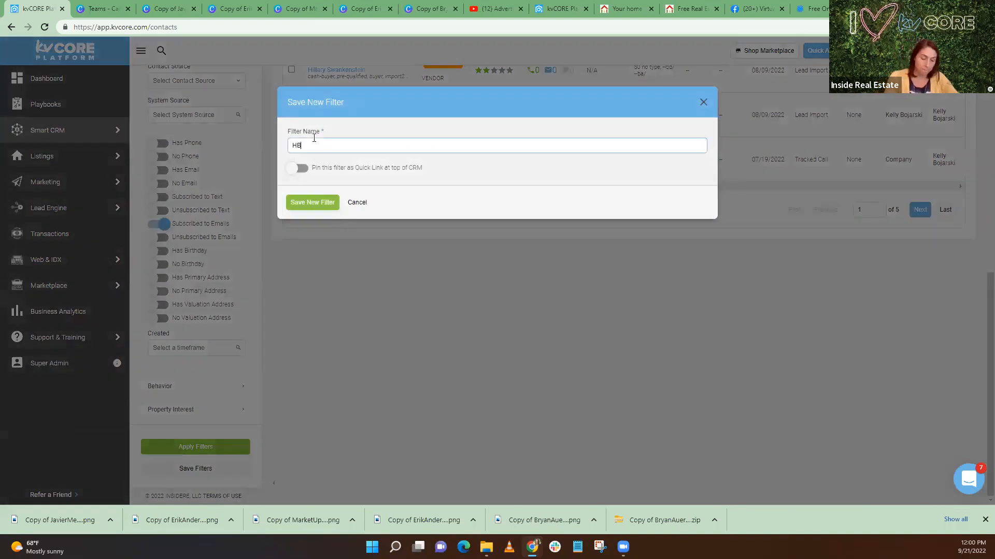
pyautogui.write(' Newsletter')
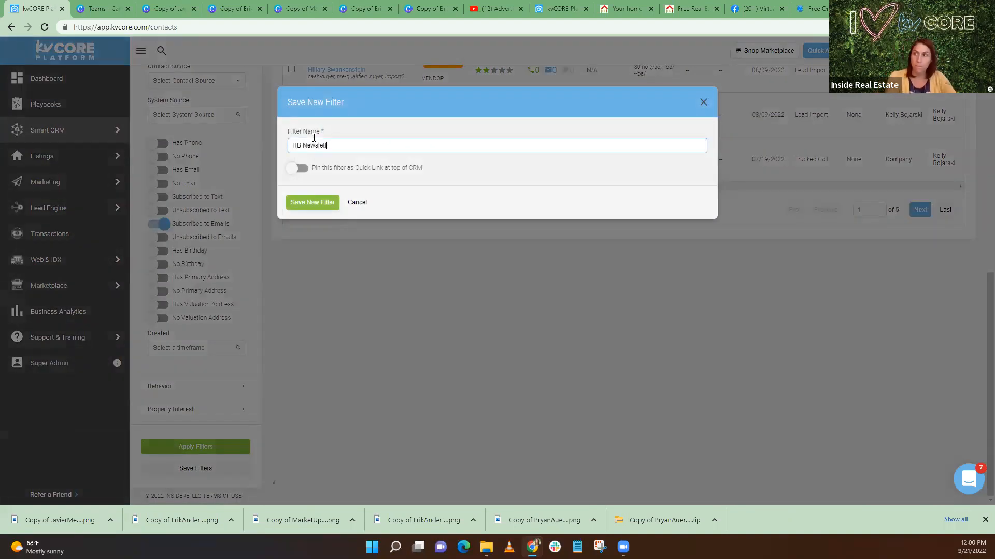
pyautogui.click(330, 203)
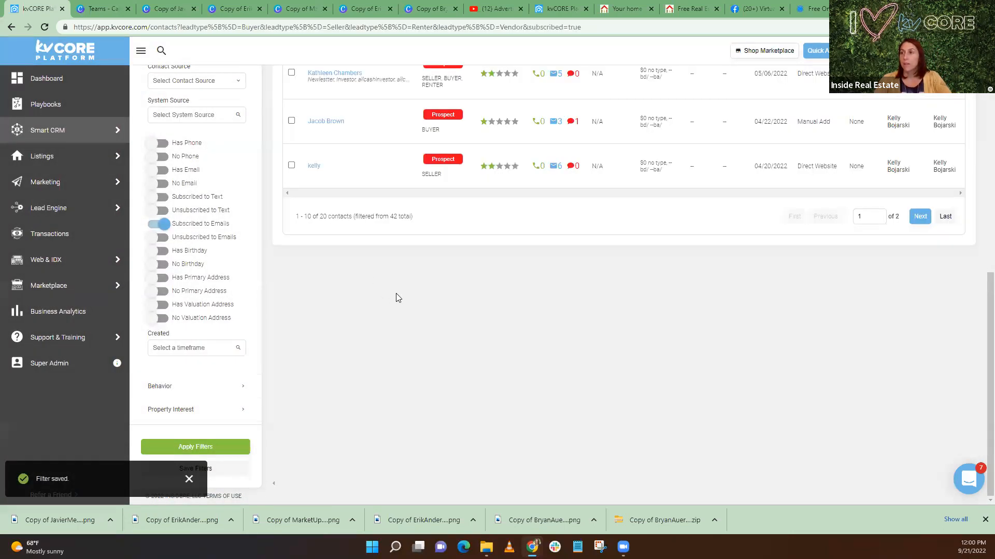
# Start a new scheduled mass email in Marketing, addressed to contacts matching the saved filter HB Newsletter
pyautogui.scroll(2, 396, 293)
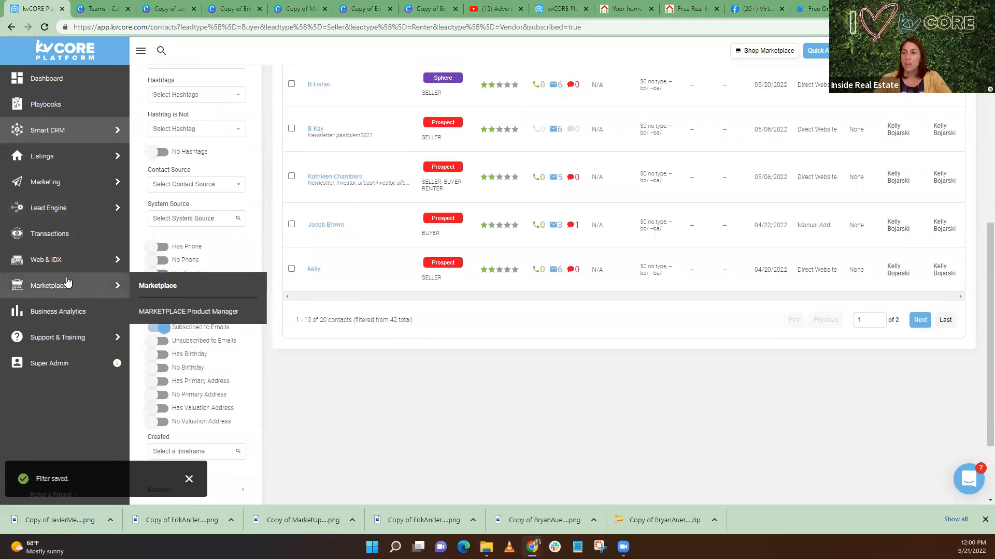
pyautogui.moveTo(80, 186)
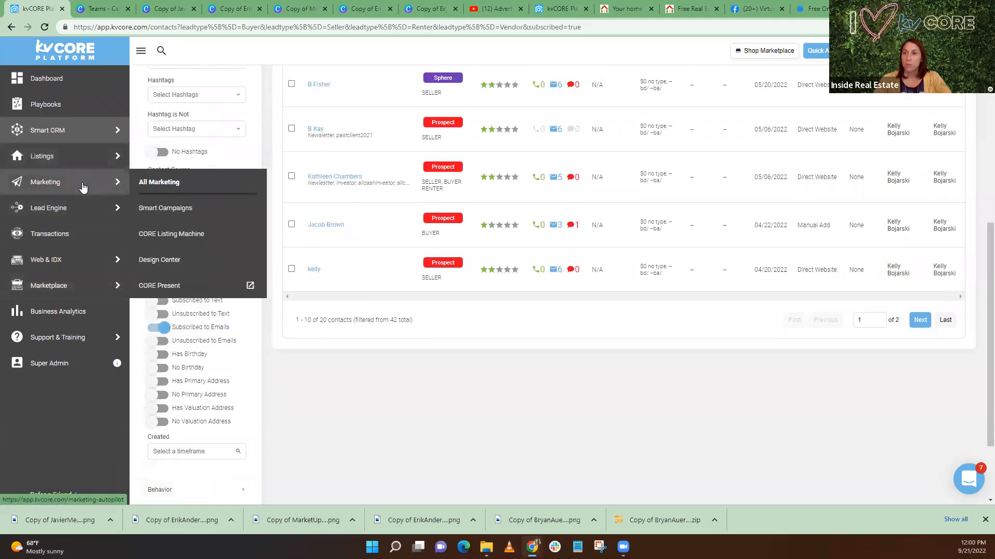
pyautogui.click(166, 183)
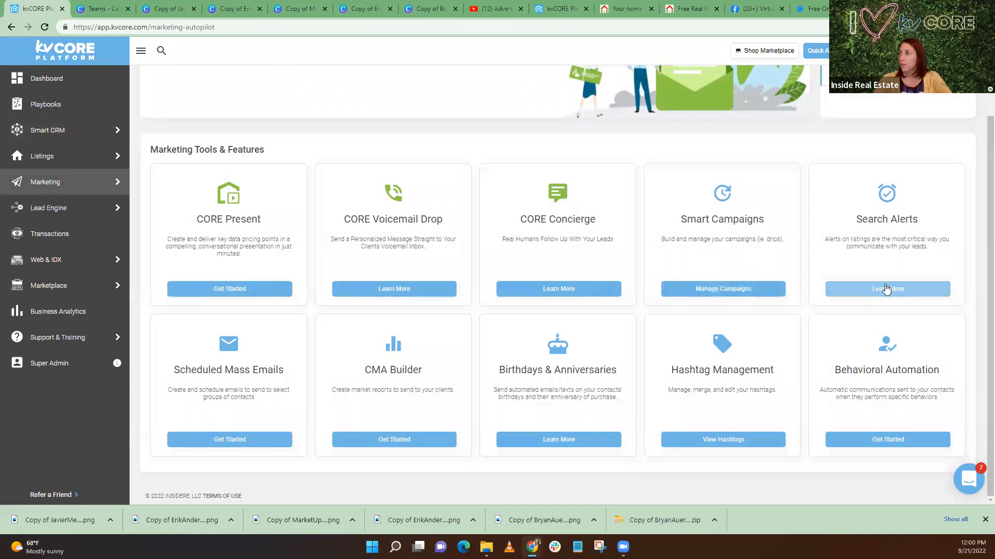
pyautogui.click(234, 434)
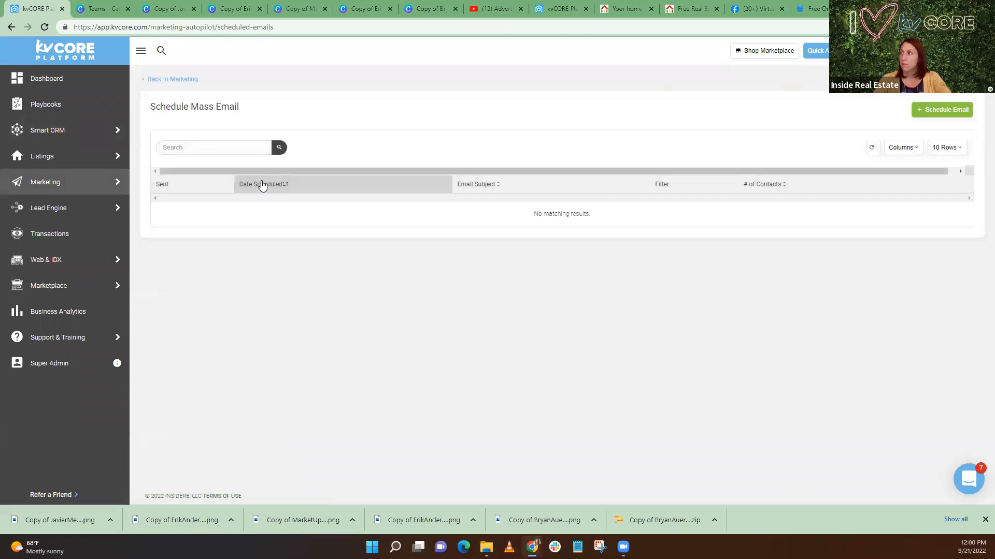
pyautogui.click(942, 109)
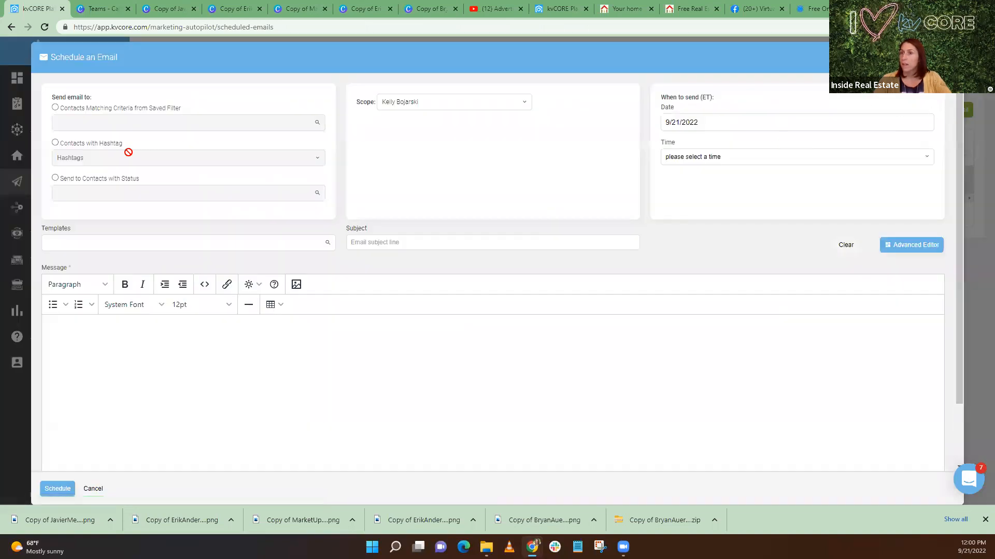
pyautogui.click(56, 108)
pyautogui.click(69, 122)
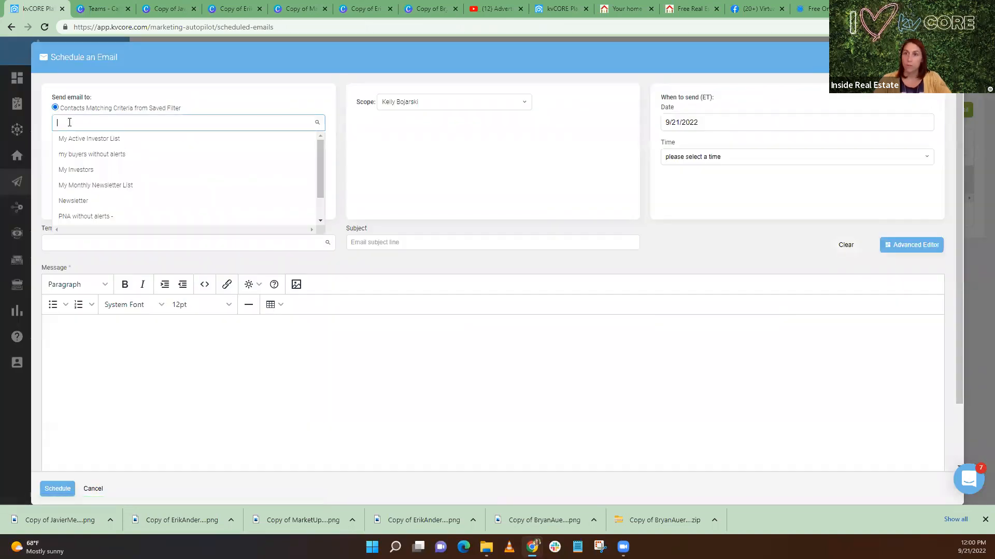
pyautogui.write('h')
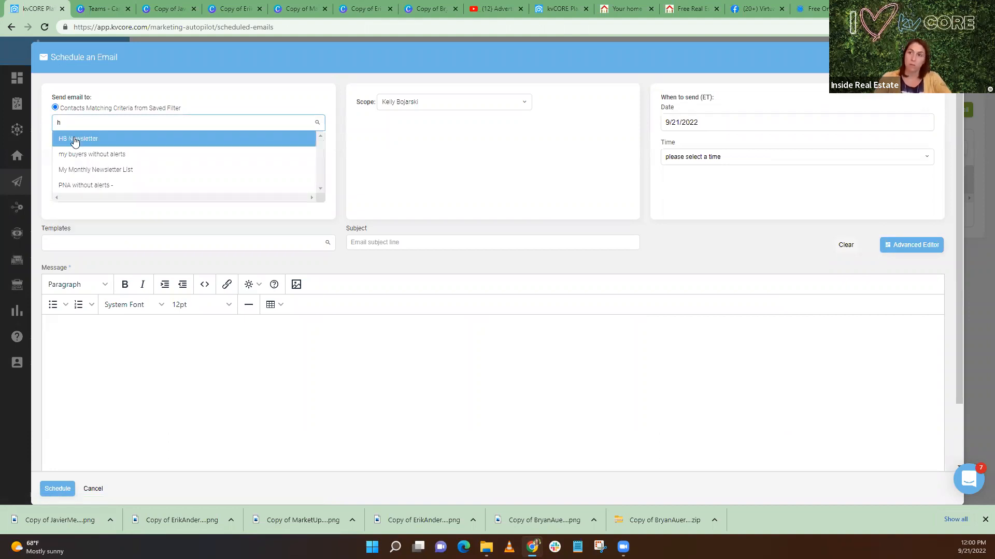
pyautogui.click(74, 138)
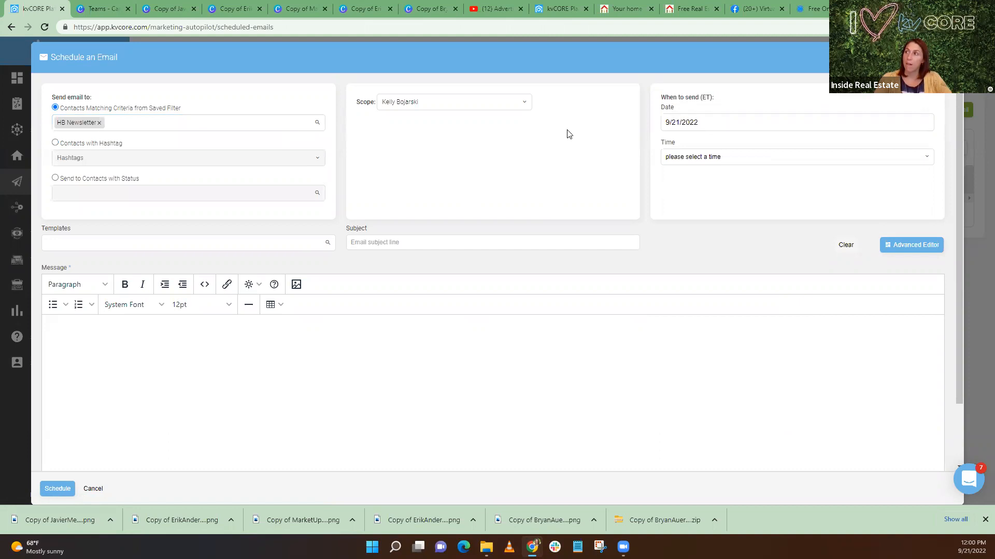
# Set the scheduled email's send time to 4:30 pm and load the HB - My Newsletter Template
pyautogui.click(688, 156)
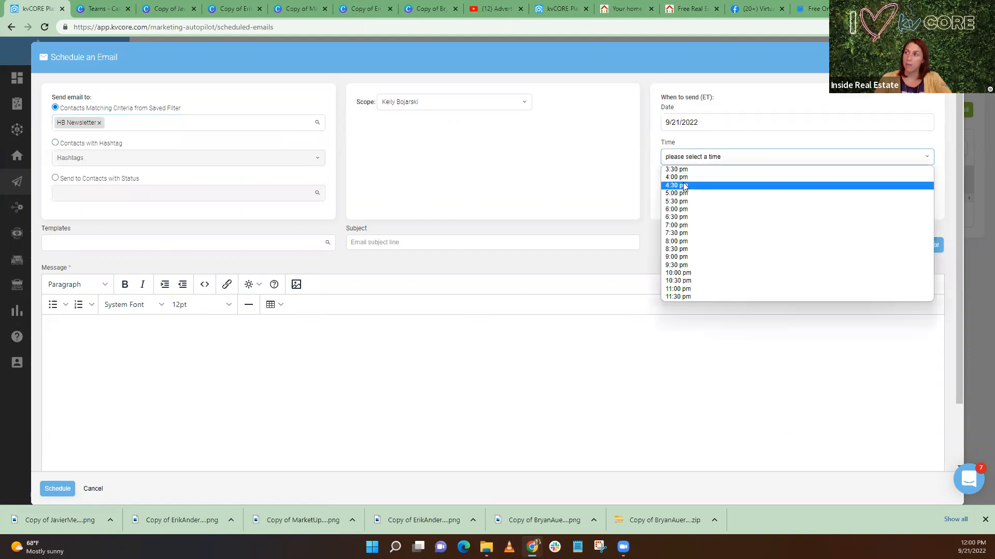
pyautogui.click(683, 186)
pyautogui.click(153, 244)
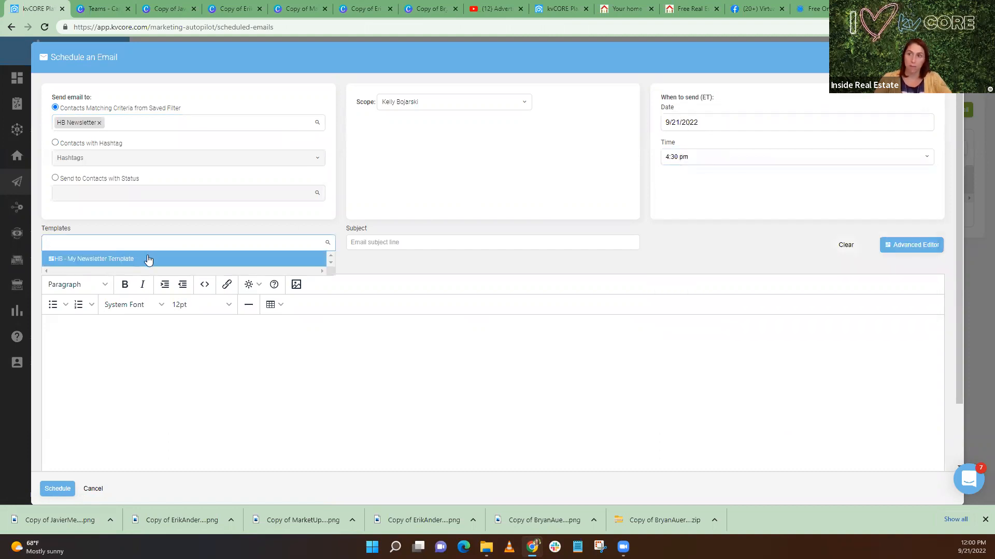
pyautogui.click(98, 259)
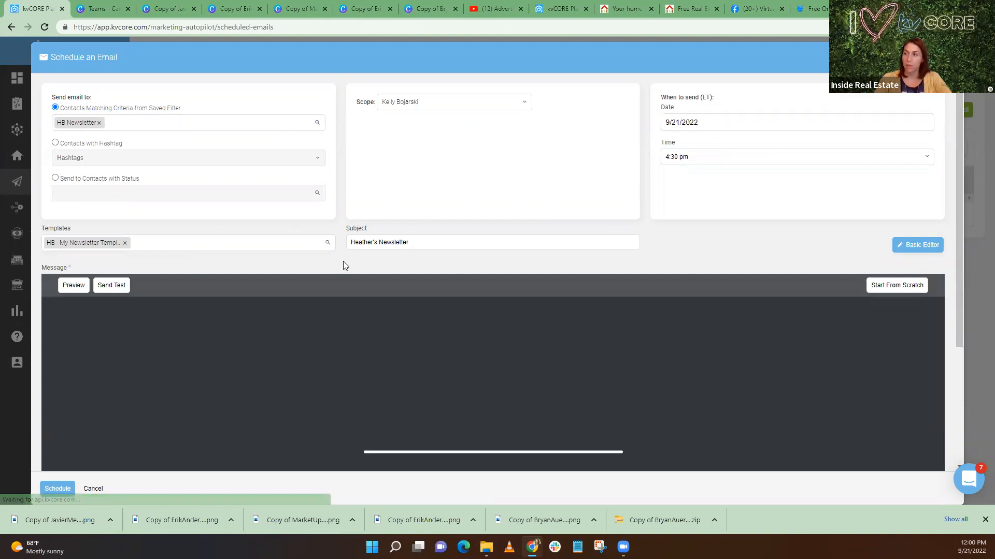
# Review the newsletter content loaded in the message and discard the scheduled email
pyautogui.scroll(-3, 335, 257)
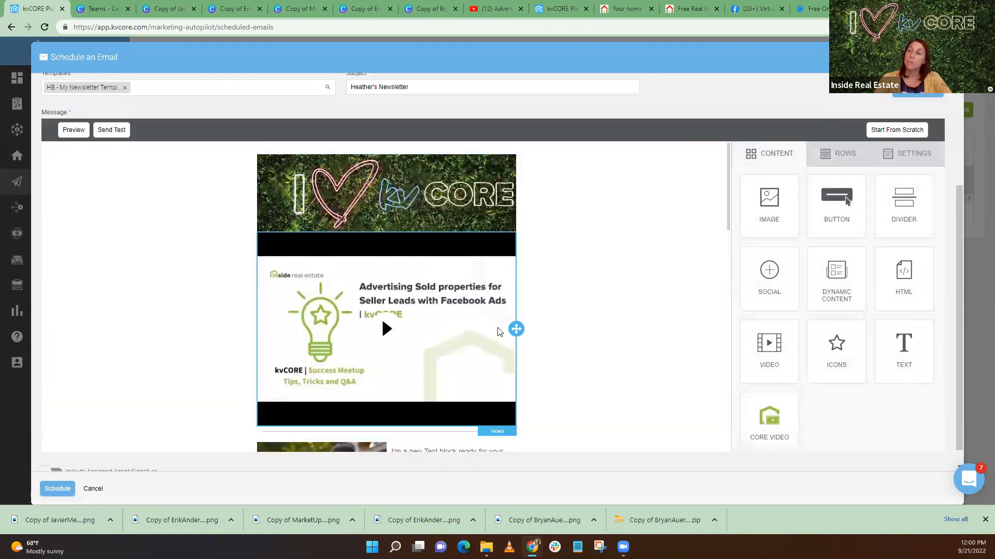
pyautogui.scroll(3, 408, 262)
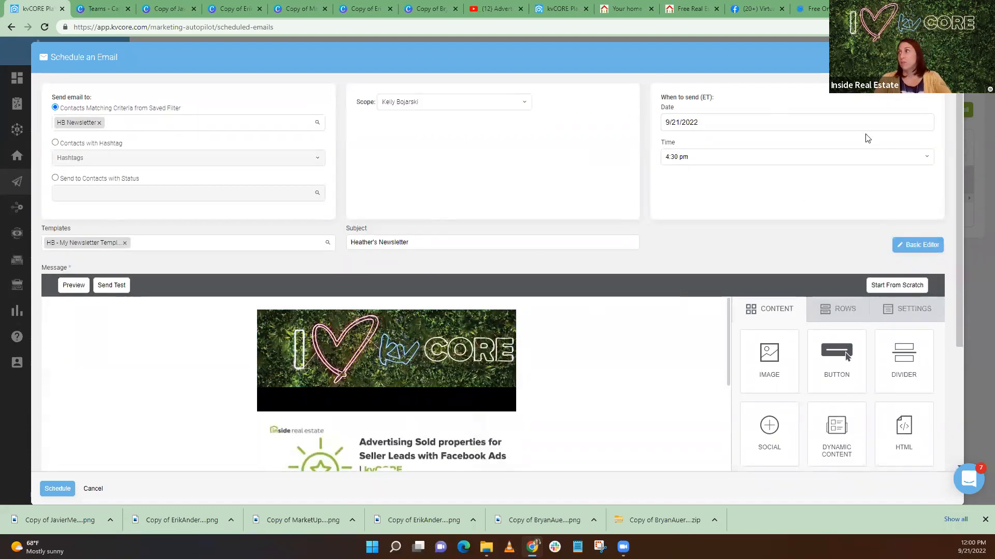
pyautogui.click(950, 57)
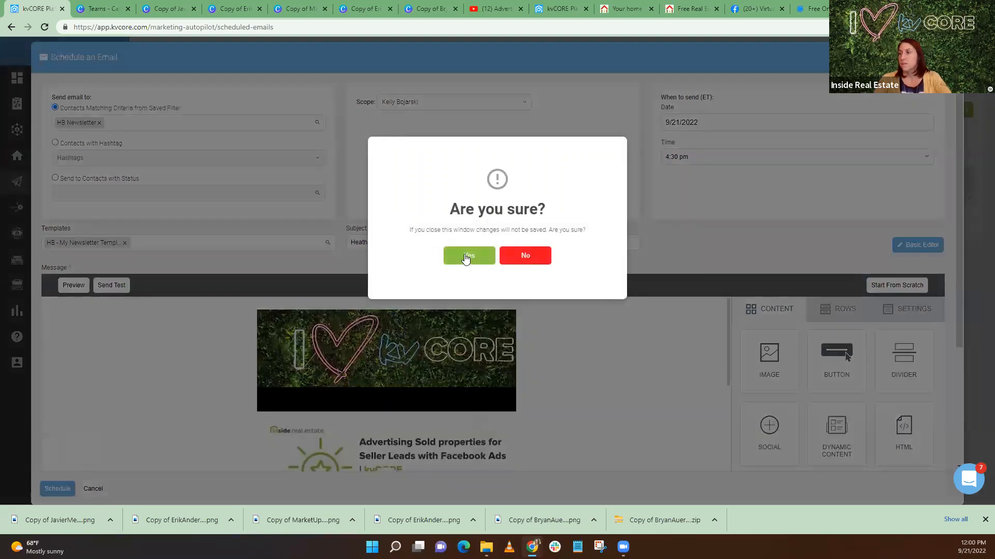
pyautogui.click(468, 256)
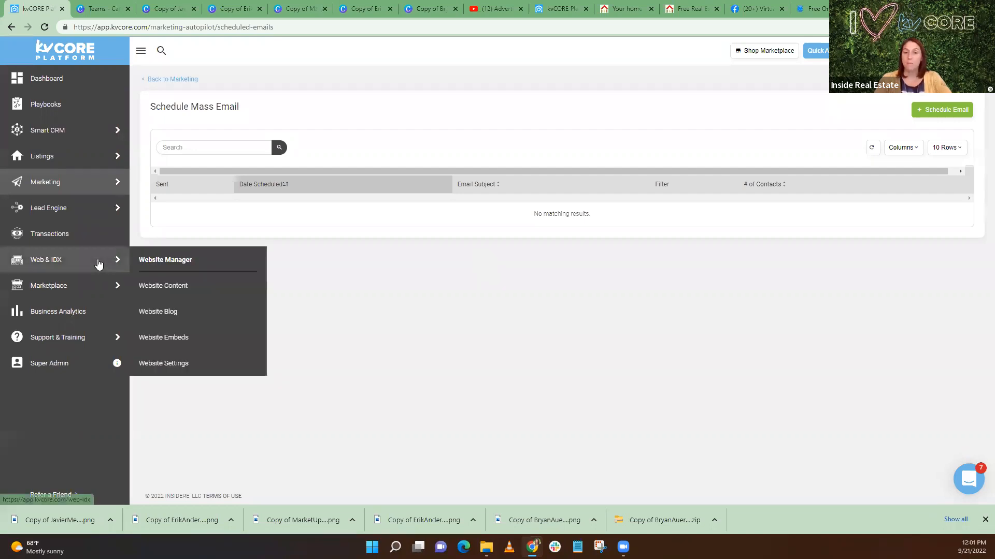
# Start adding a new campaign in the Smart Campaigns section of Marketing
pyautogui.moveTo(78, 208)
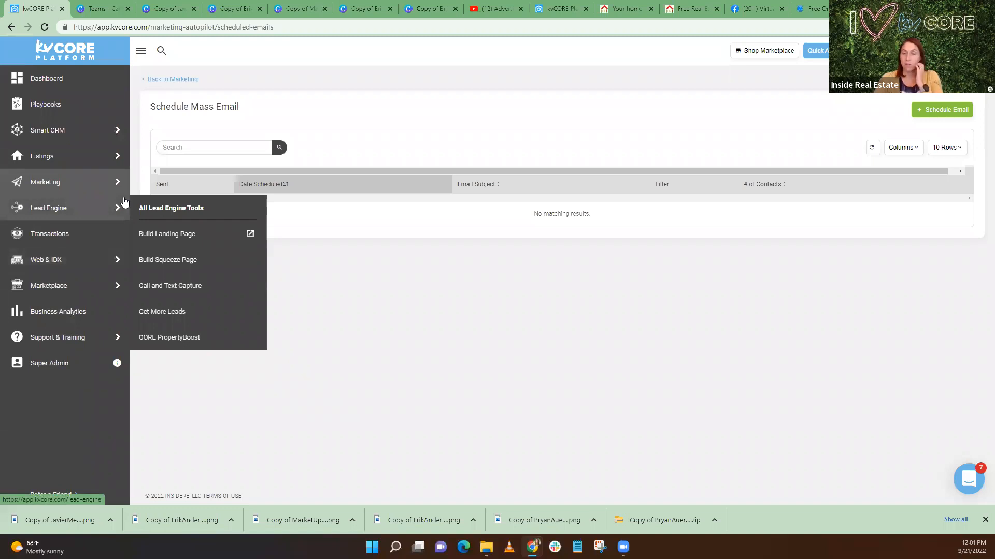
pyautogui.moveTo(60, 189)
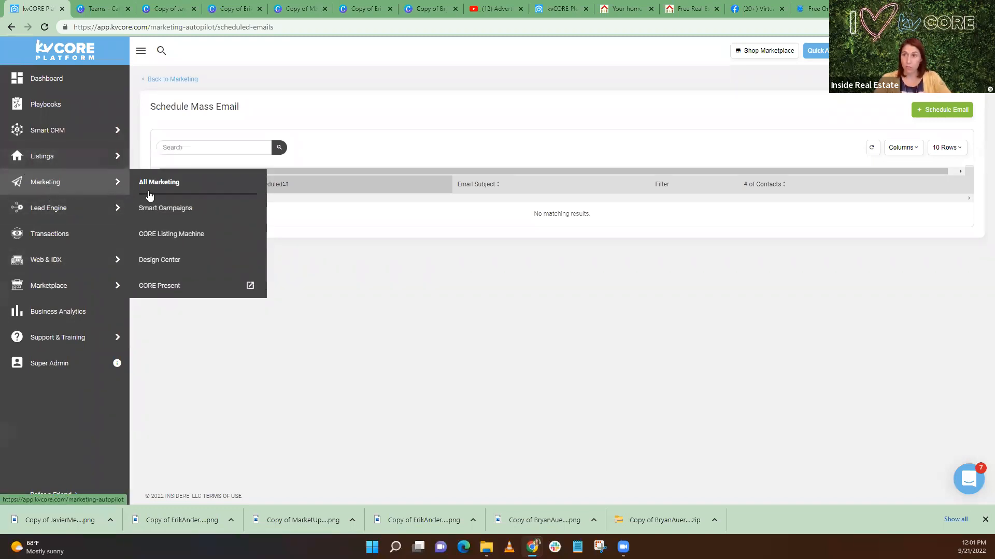
pyautogui.click(176, 210)
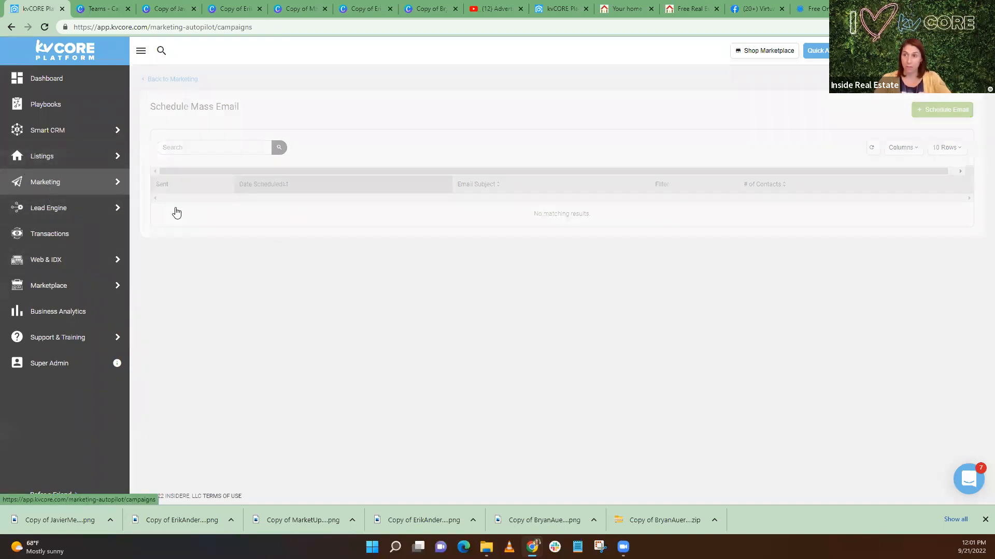
pyautogui.click(928, 181)
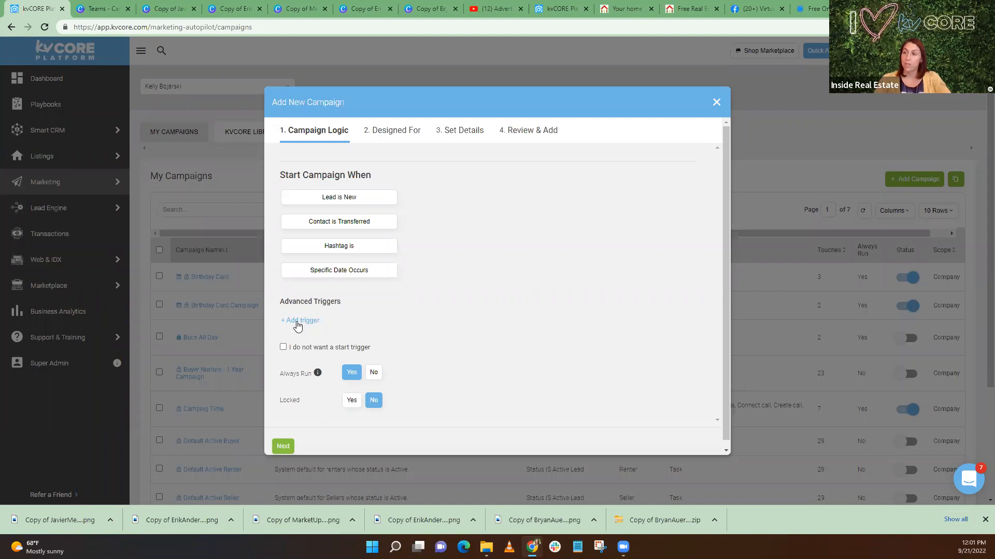
pyautogui.click(297, 321)
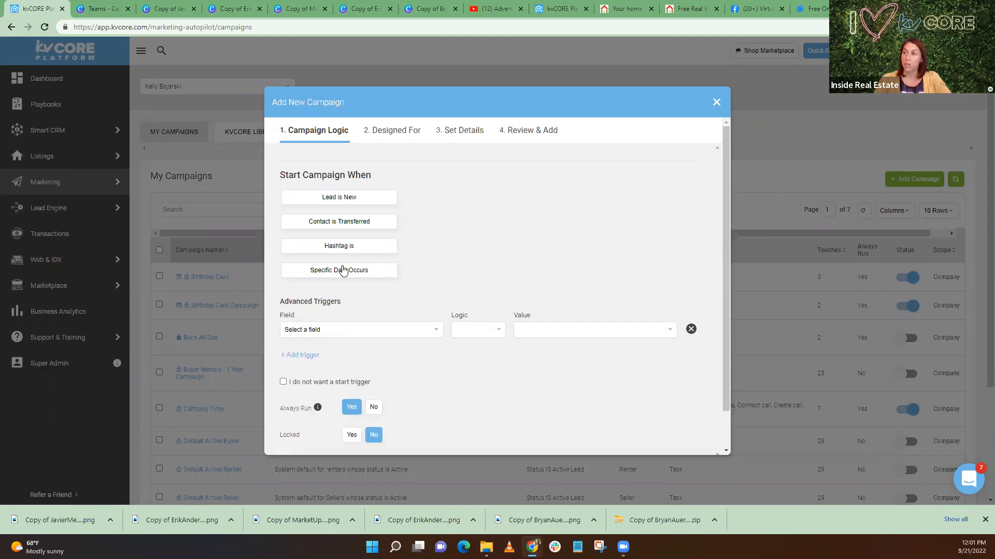
pyautogui.click(717, 102)
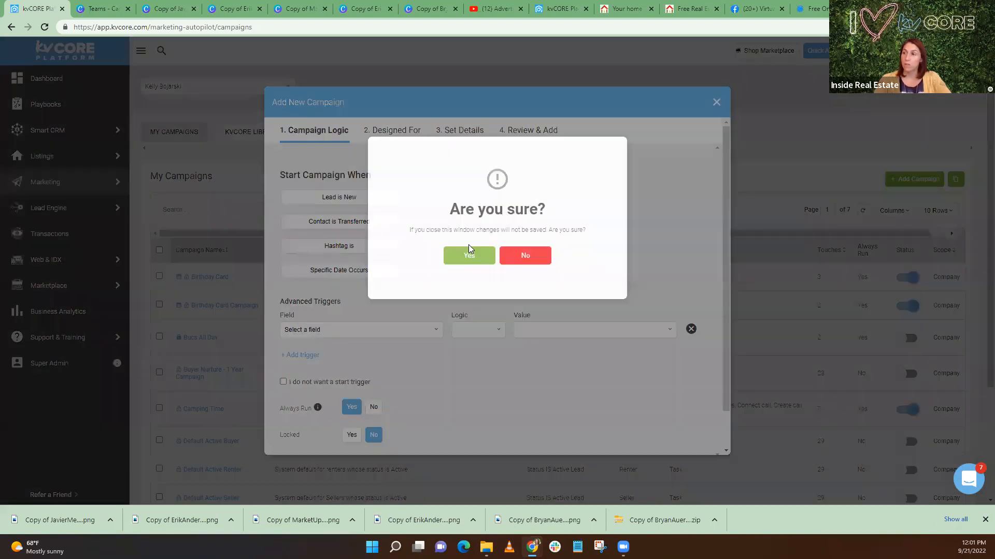
pyautogui.click(523, 256)
# Set the new campaign to start when the contact's hashtag is HBNewsletter
pyautogui.click(361, 254)
pyautogui.click(454, 259)
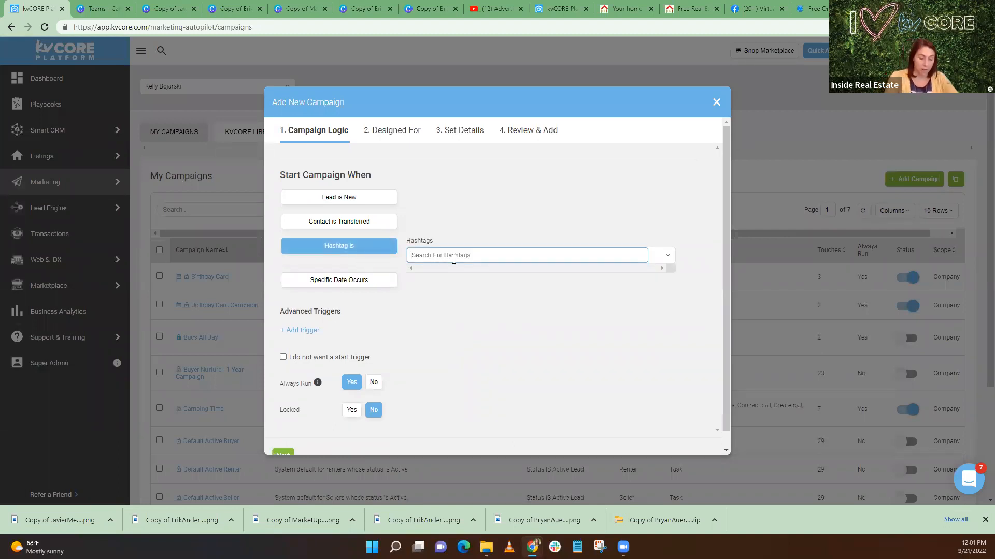
pyautogui.write('HBNewsletter')
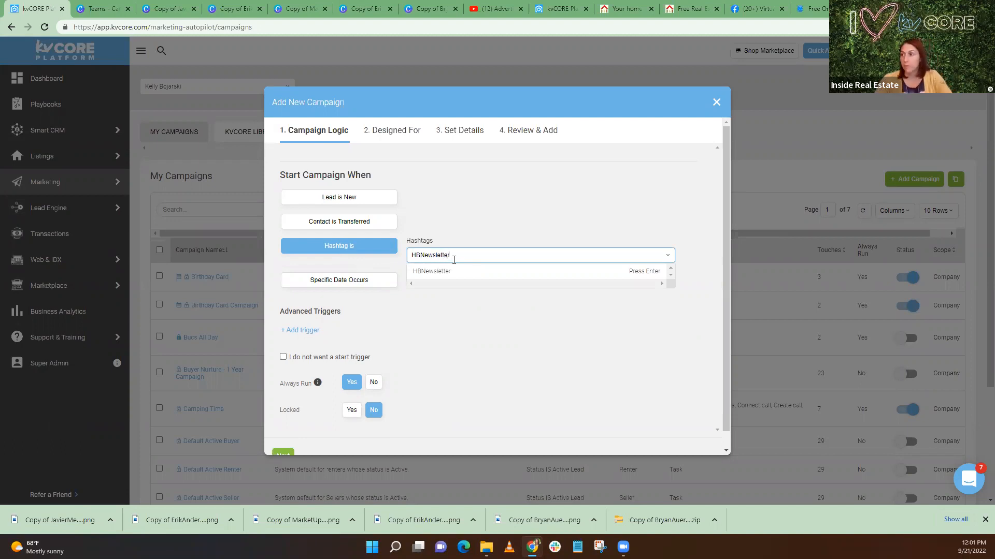
pyautogui.click(459, 273)
pyautogui.scroll(-1, 321, 393)
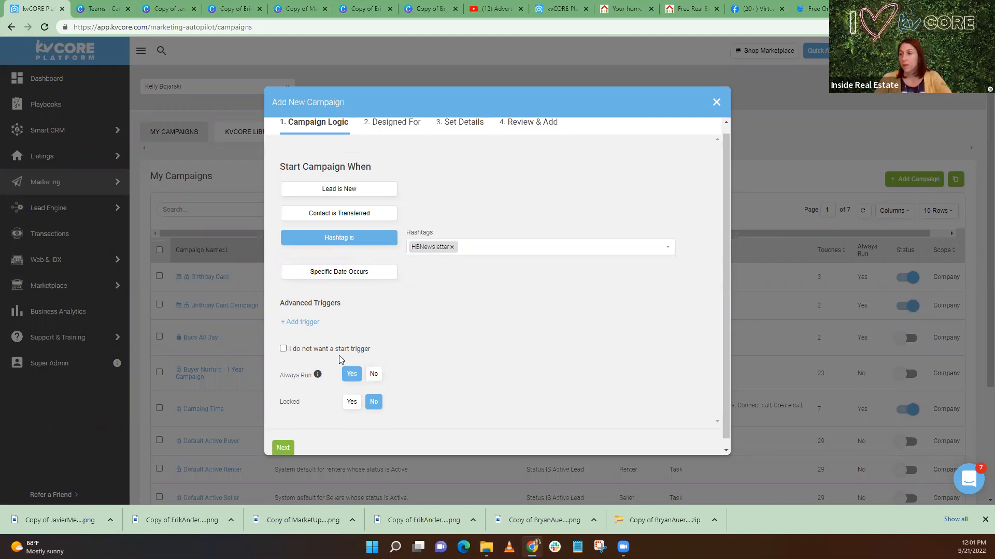
# Design the campaign for All, name it Send Newsletter with the description "For Newsletter Sign ups", and finish adding it
pyautogui.click(282, 444)
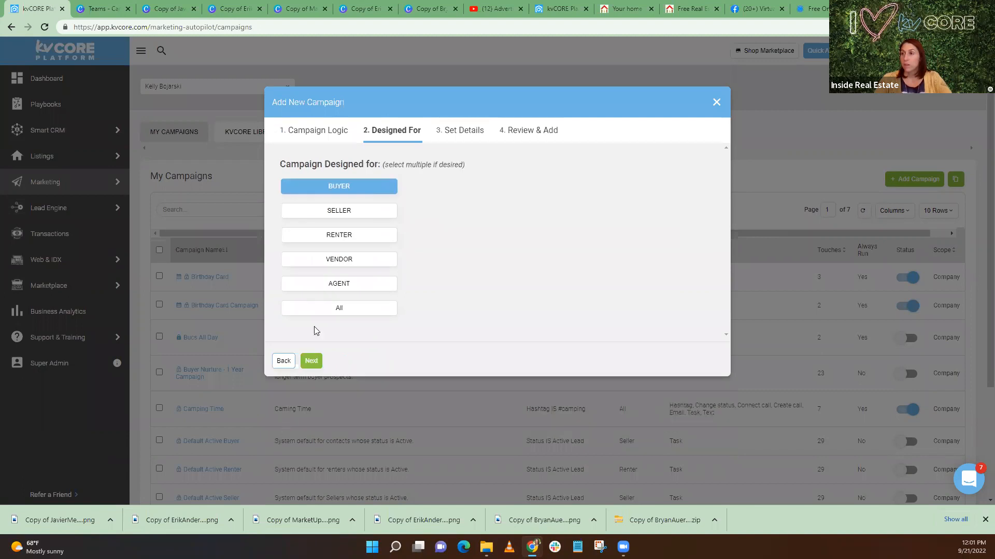
pyautogui.click(339, 309)
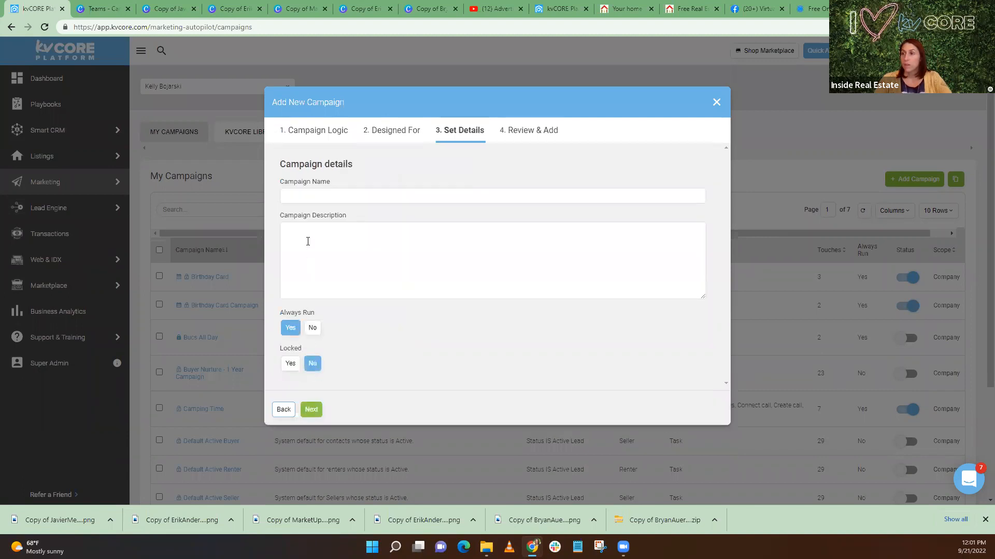
pyautogui.click(305, 197)
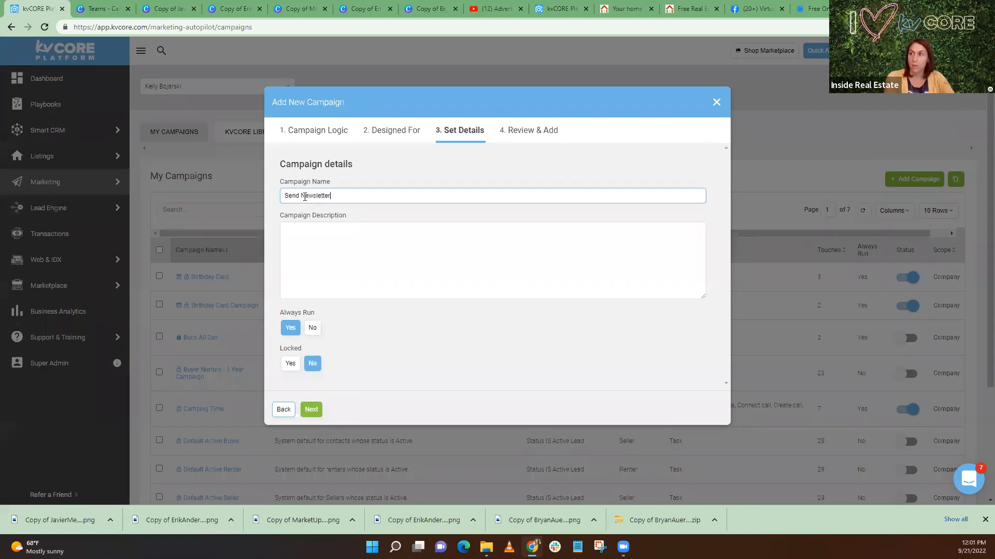
pyautogui.click(351, 232)
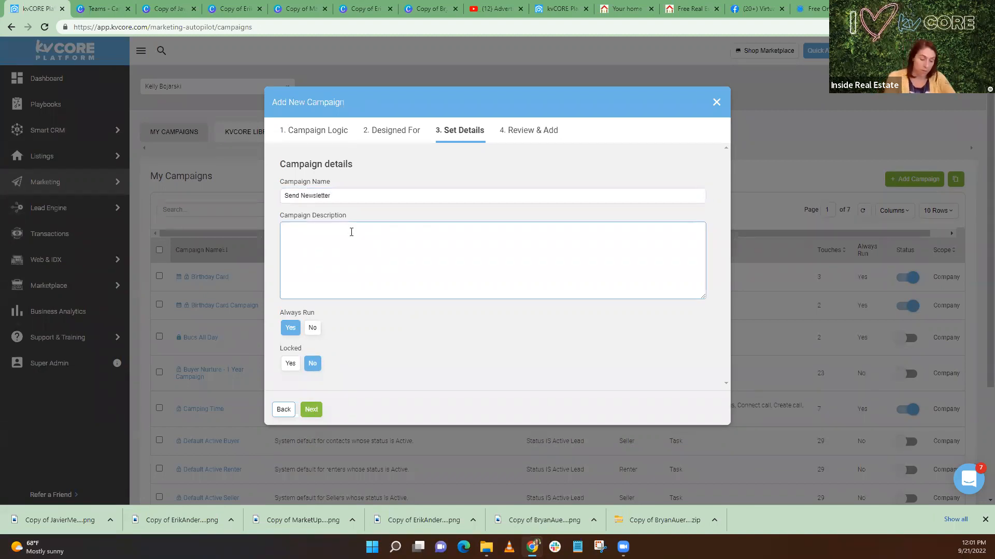
pyautogui.write('For New3s')
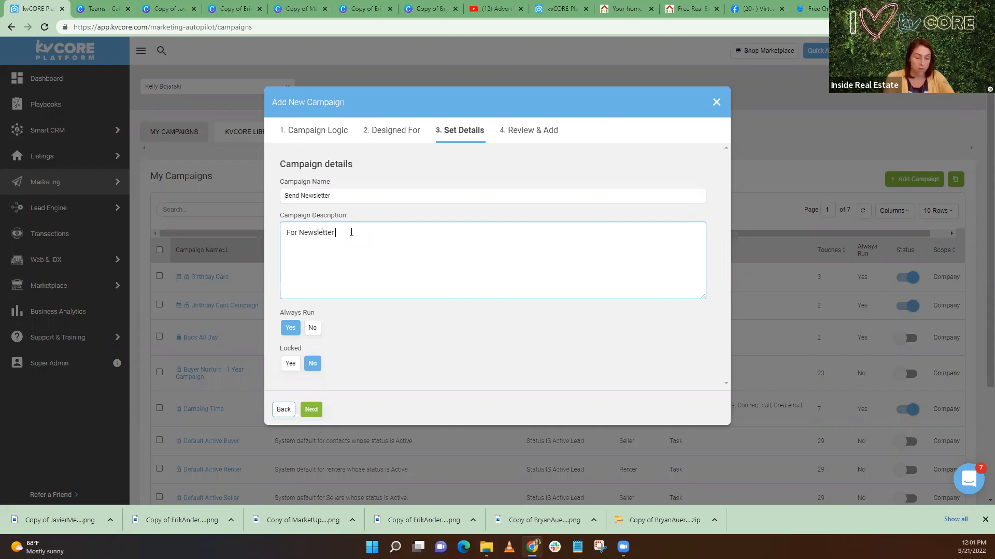
pyautogui.write('s')
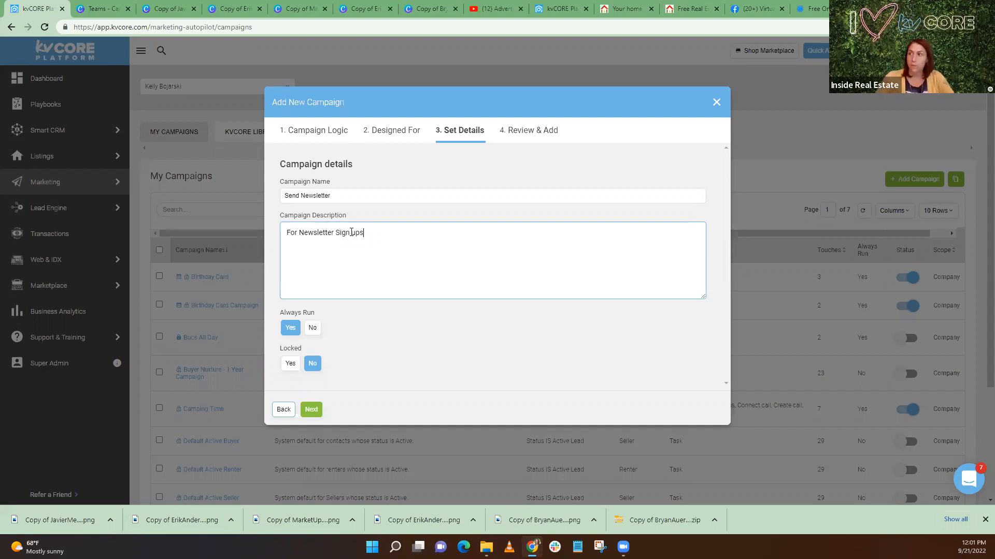
pyautogui.click(311, 409)
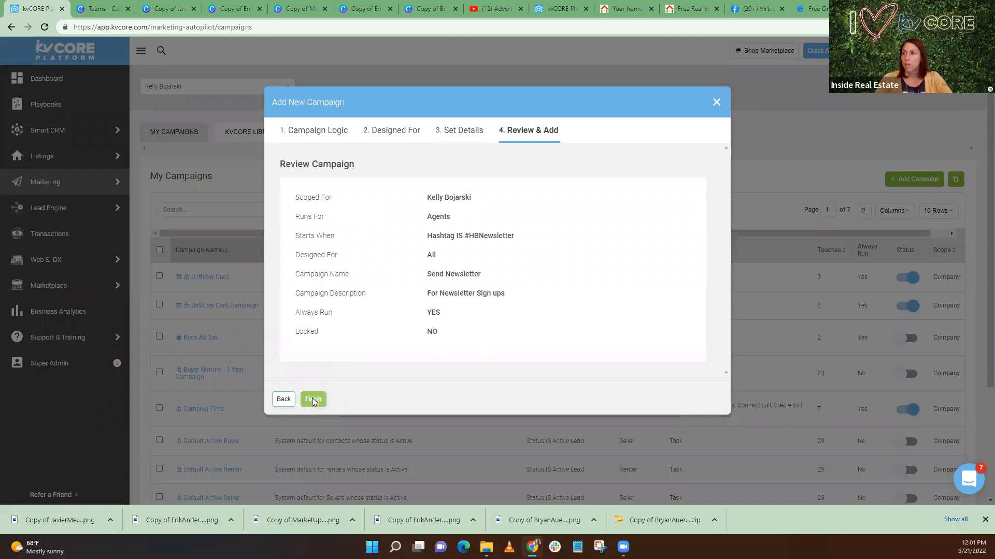
pyautogui.click(313, 400)
# Search My Campaigns for "newsletter" and open the Send Newsletter campaign
pyautogui.scroll(-3, 261, 304)
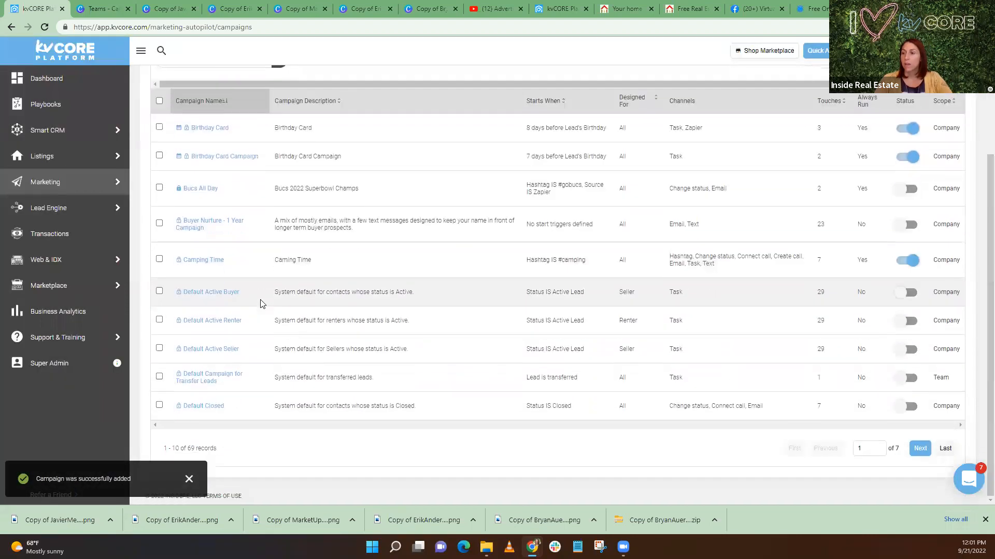
pyautogui.scroll(3, 260, 302)
pyautogui.click(209, 210)
pyautogui.write('newsletter')
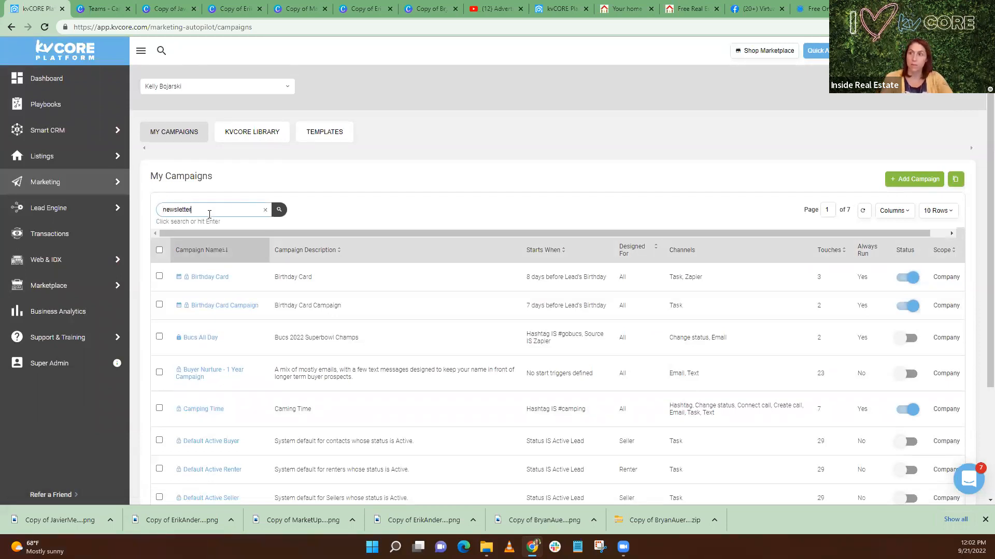
pyautogui.press('Return')
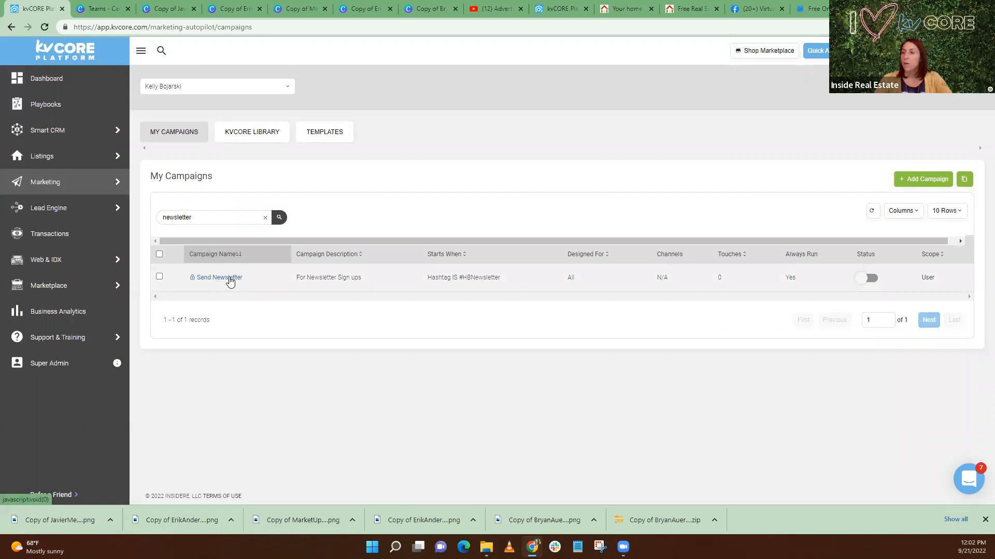
pyautogui.click(221, 277)
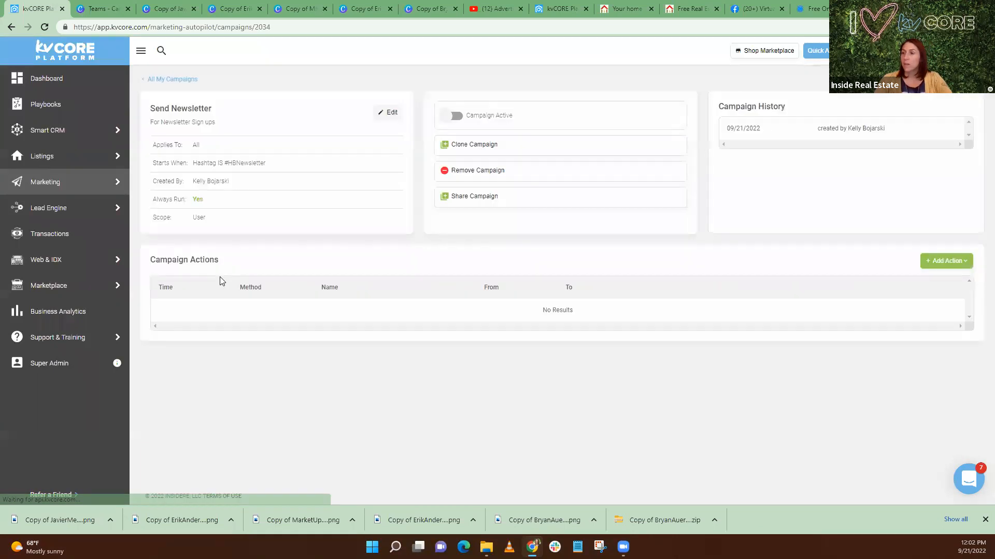
# Add an email action to the campaign using the HB - My Newsletter Template
pyautogui.click(948, 263)
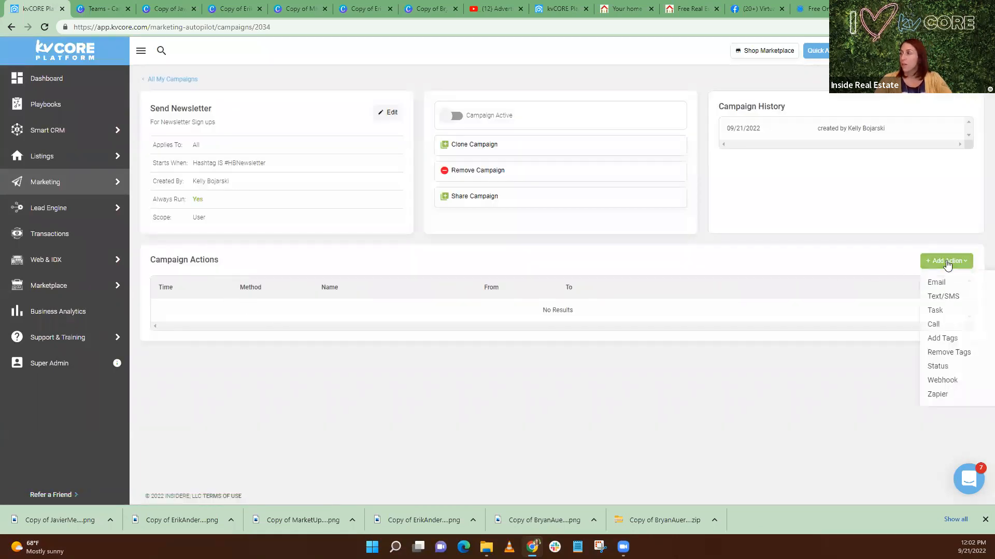
pyautogui.click(939, 284)
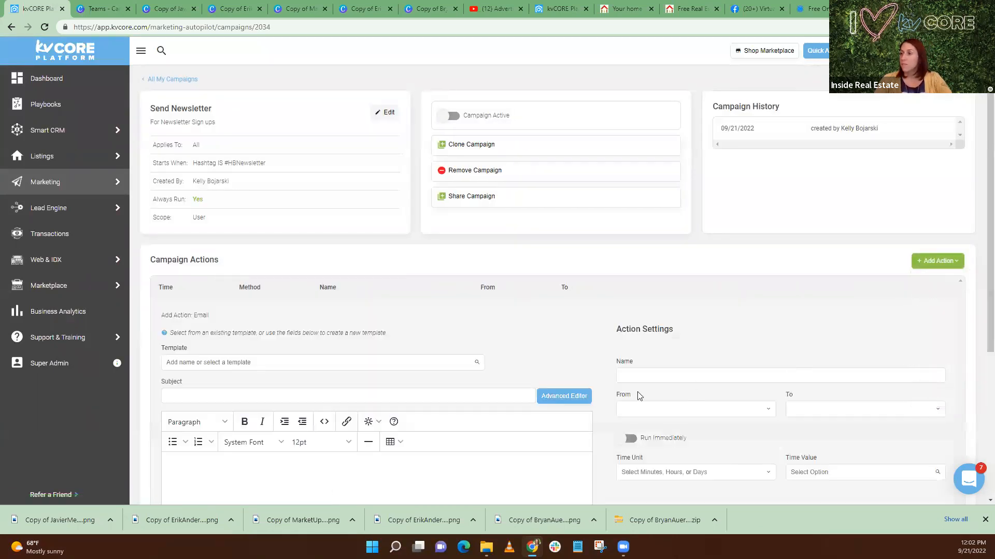
pyautogui.scroll(-2, 322, 304)
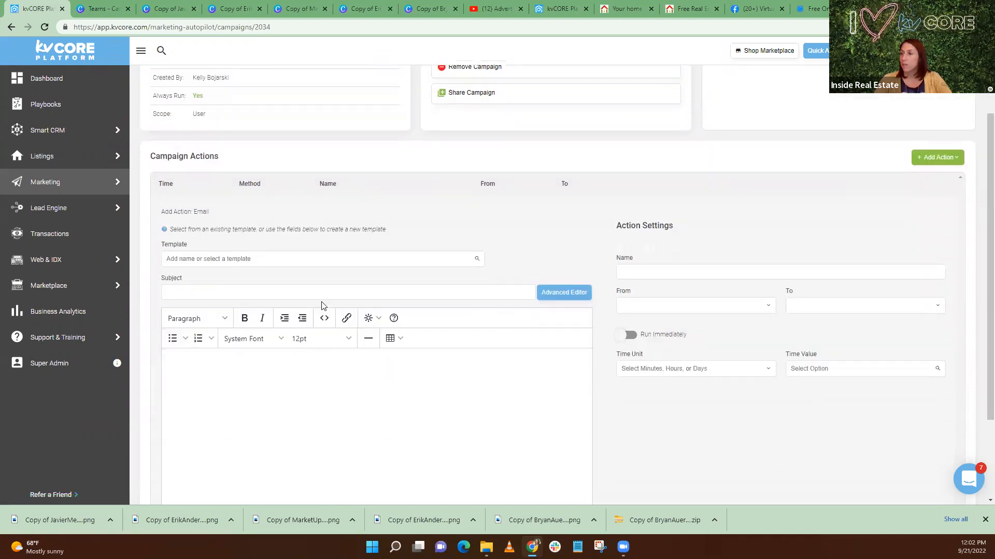
pyautogui.click(268, 261)
pyautogui.write('HB')
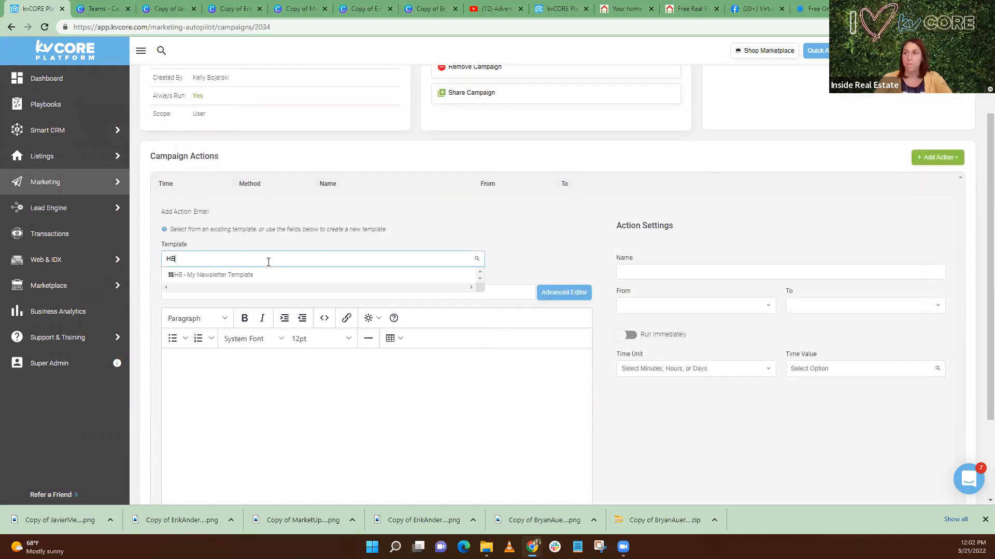
pyautogui.click(268, 275)
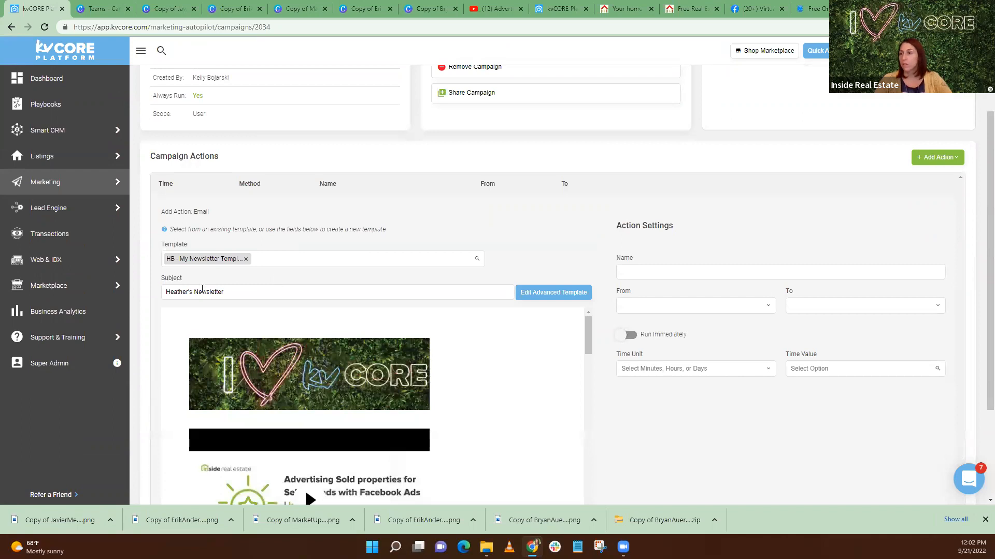
# Set the email action to run immediately, name it "send newsletter", send it from Agent to Contact, and save it
pyautogui.click(630, 337)
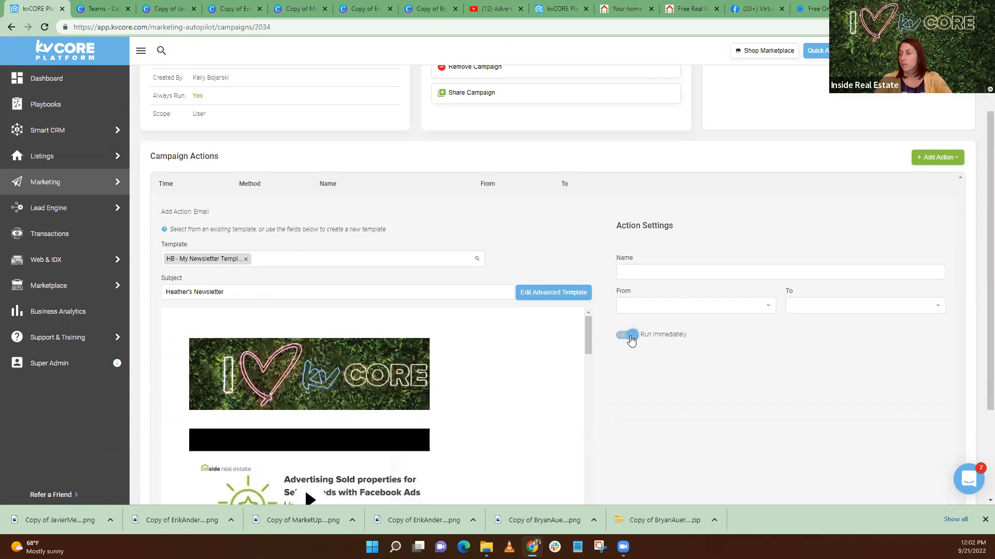
pyautogui.scroll(-5, 581, 332)
pyautogui.scroll(-3, 653, 372)
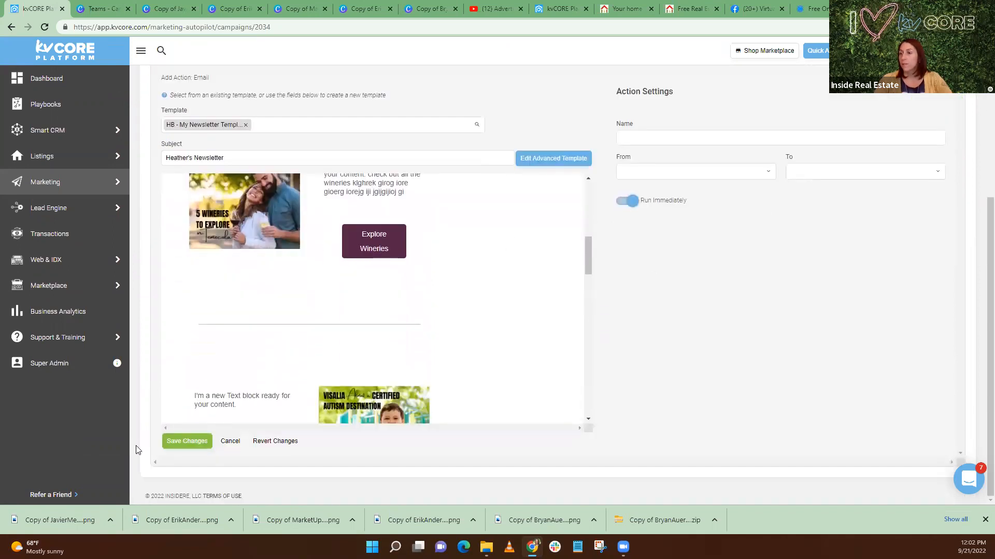
pyautogui.click(182, 447)
pyautogui.click(669, 139)
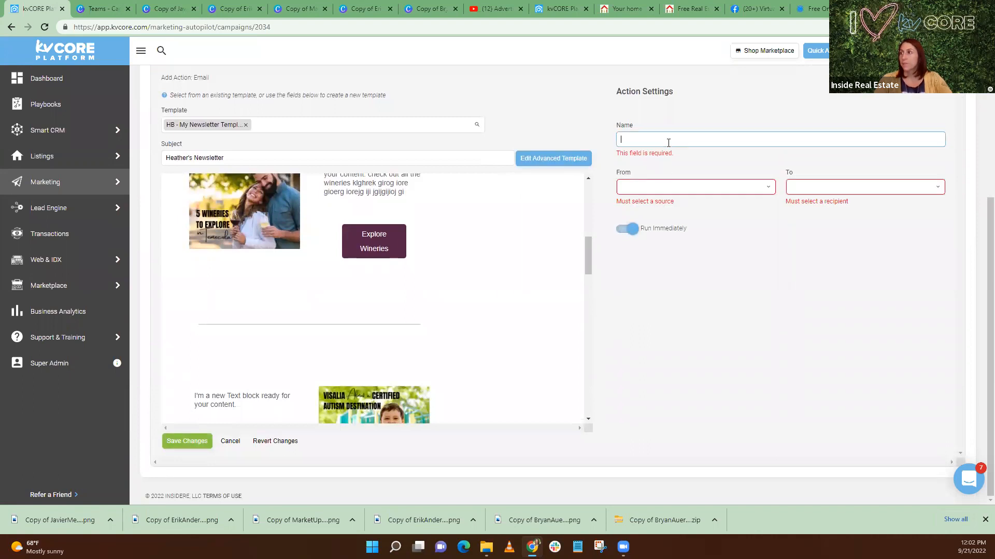
pyautogui.write('send newsletter')
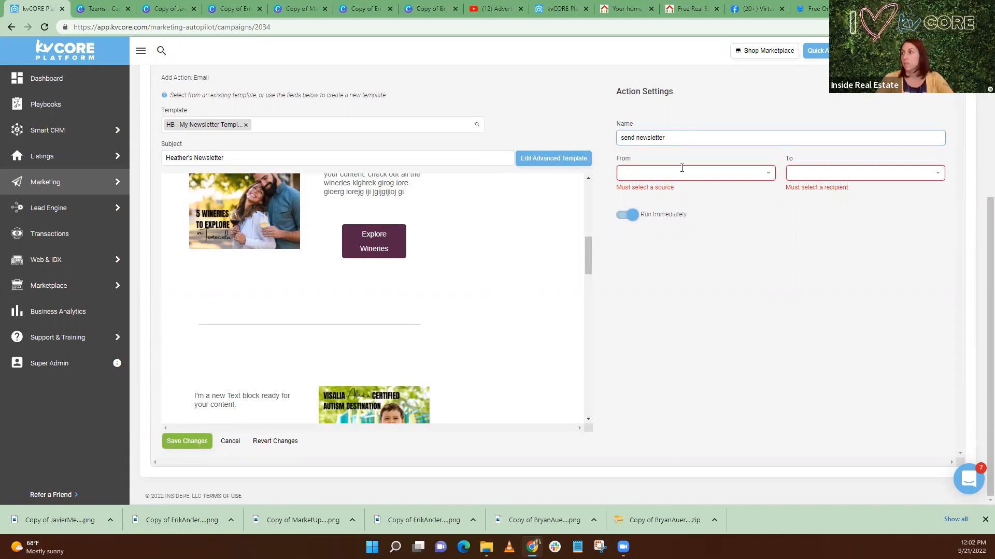
pyautogui.click(682, 173)
pyautogui.click(678, 190)
pyautogui.scroll(4, 660, 285)
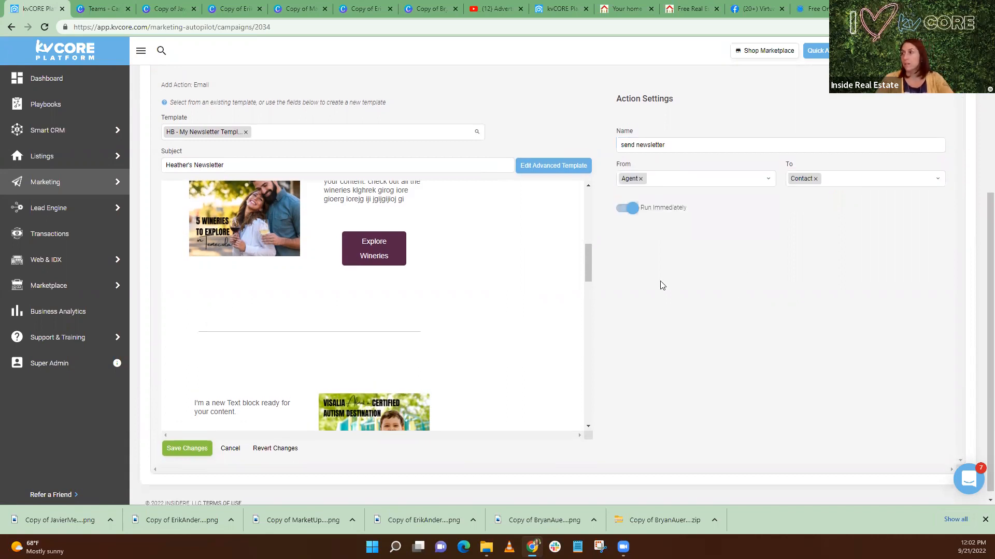
pyautogui.scroll(-4, 311, 275)
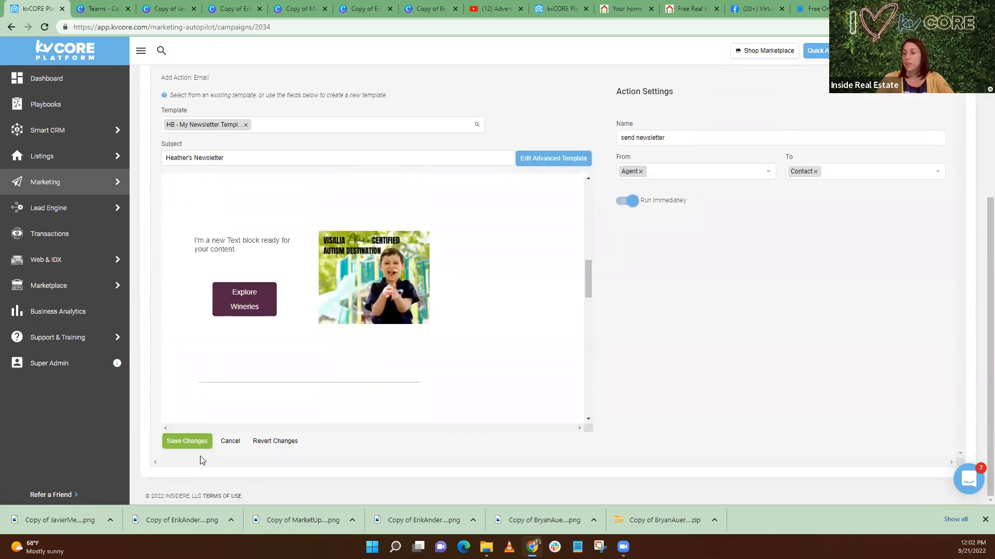
pyautogui.click(188, 443)
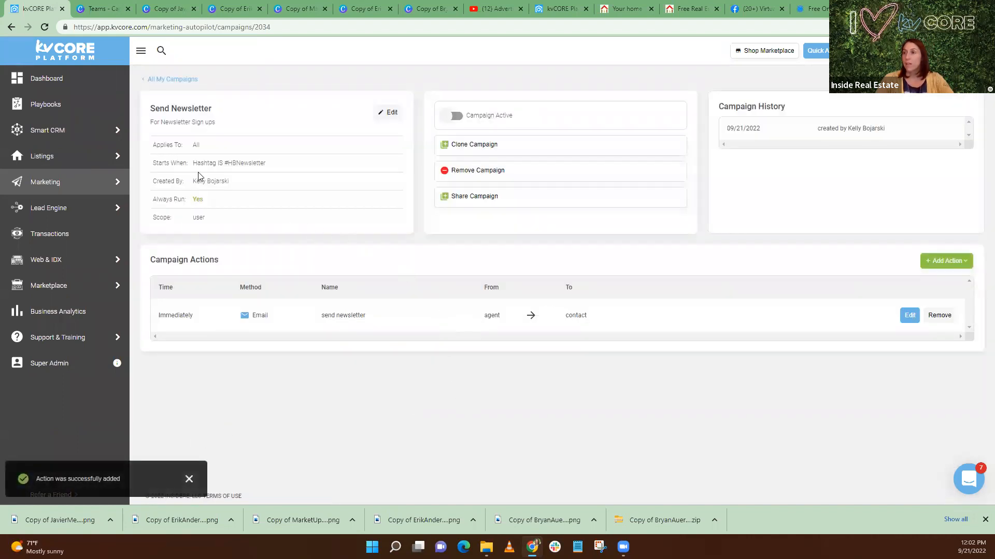
# Copy the hashtag text HBNewsletter from the campaign's start condition and open the Lead Engine landing page builder
pyautogui.moveTo(266, 163); pyautogui.dragTo(227, 163)
pyautogui.hotkey('ctrl', 'c')
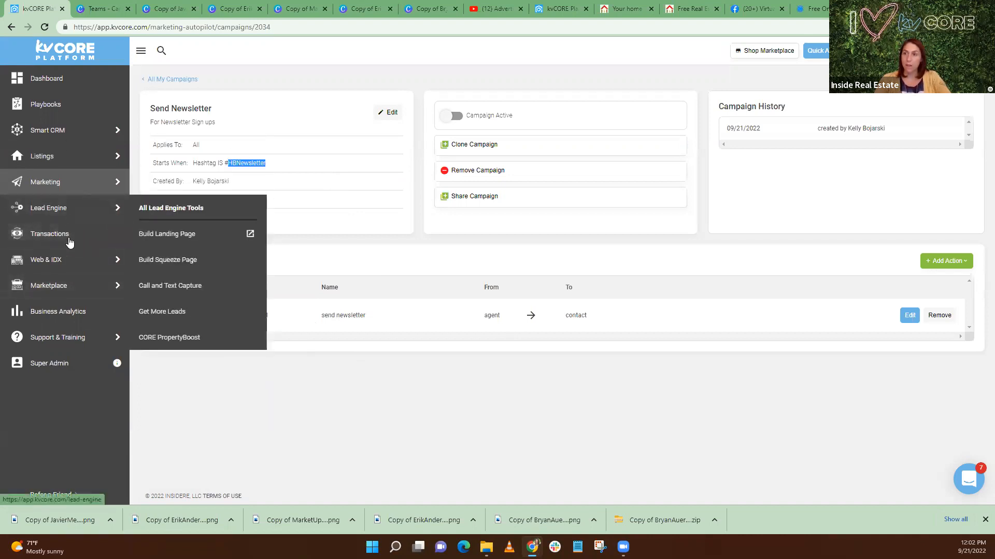
pyautogui.moveTo(65, 265)
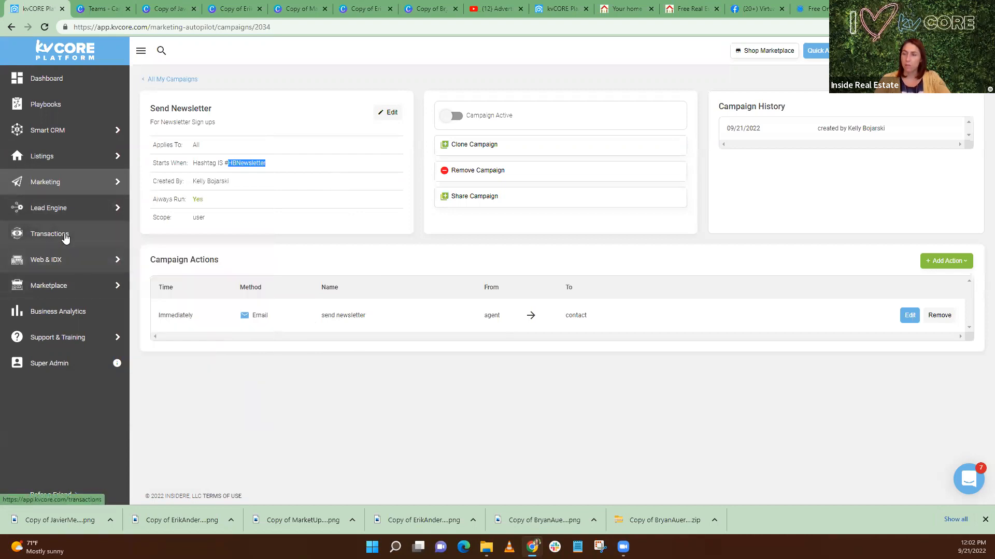
pyautogui.moveTo(65, 214)
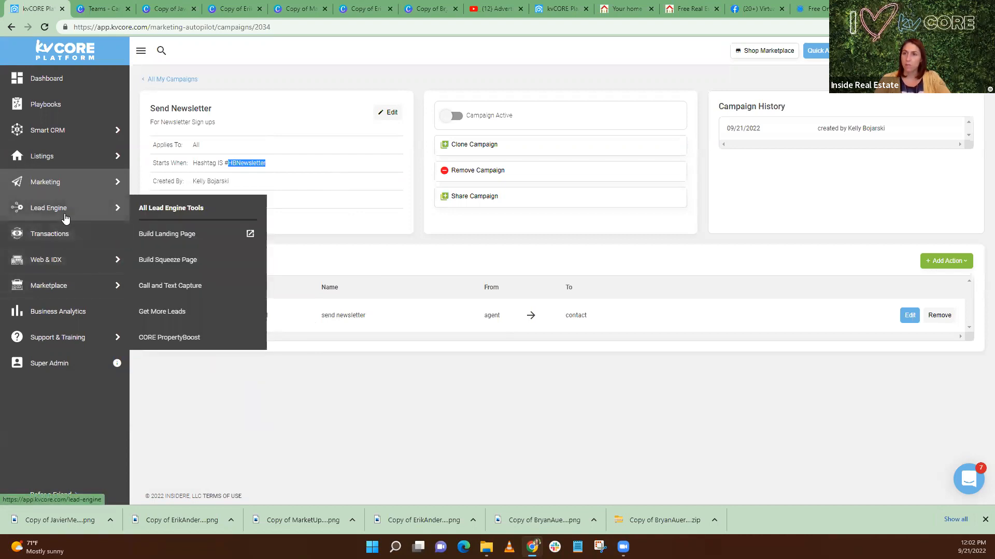
pyautogui.click(167, 232)
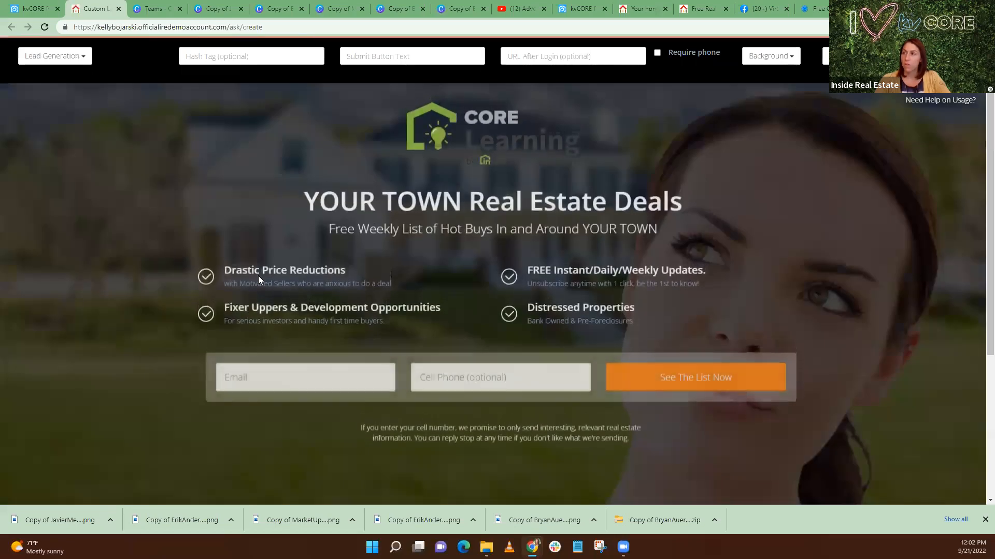
# Replace the landing page's main headline with "Get My Monthly Newsletter"
pyautogui.moveTo(309, 206); pyautogui.dragTo(689, 208)
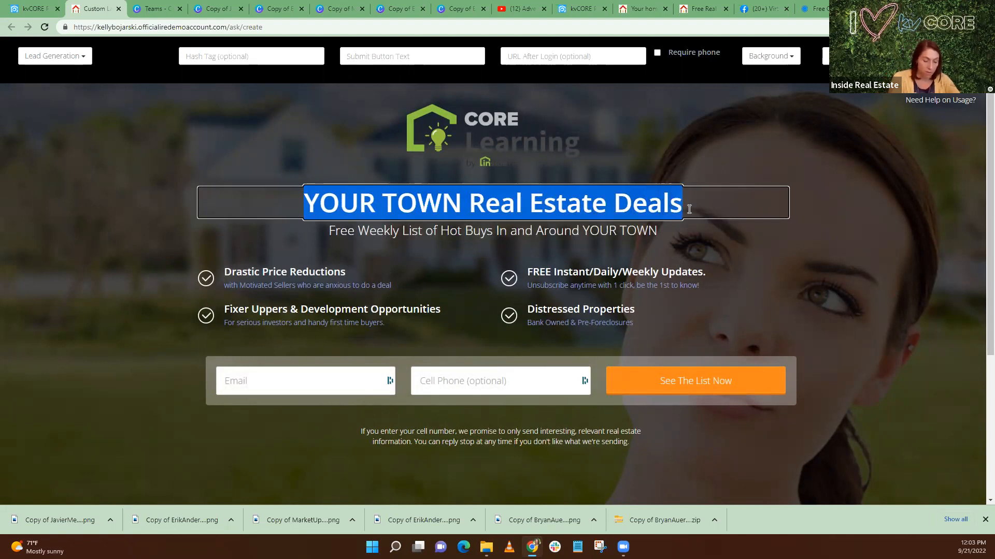
pyautogui.write('Get my')
pyautogui.press('BackSpace')
pyautogui.press('BackSpace')
pyautogui.write('My')
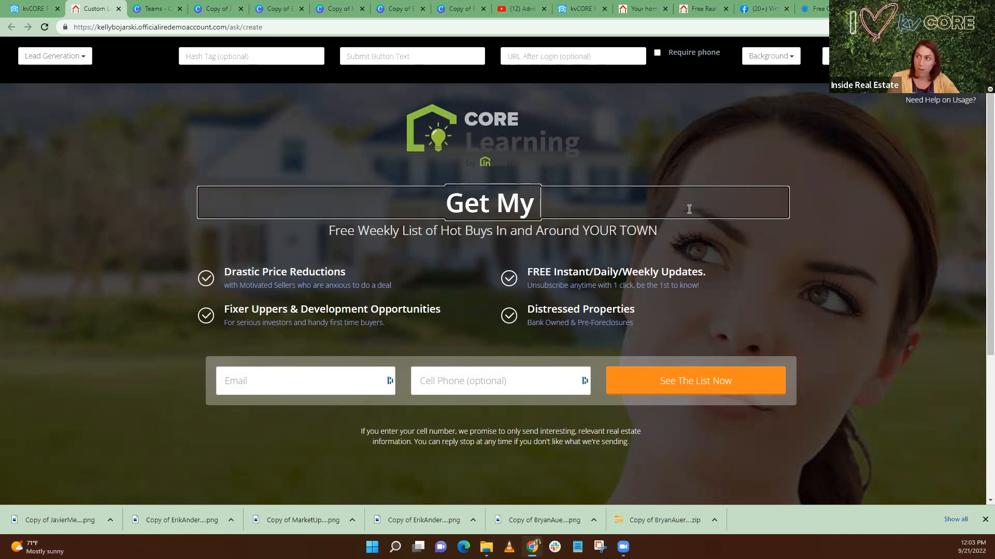
pyautogui.write(' Monthl')
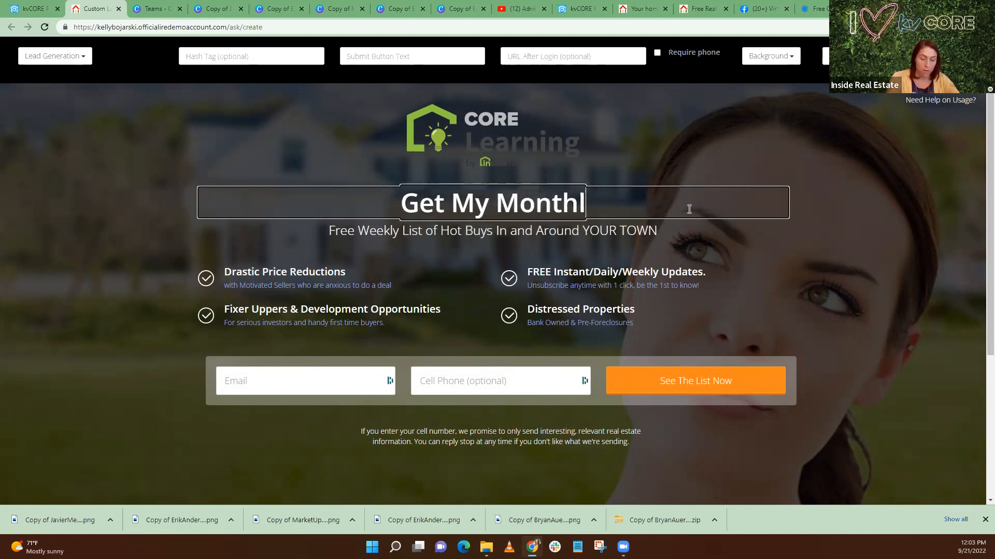
pyautogui.write('y New')
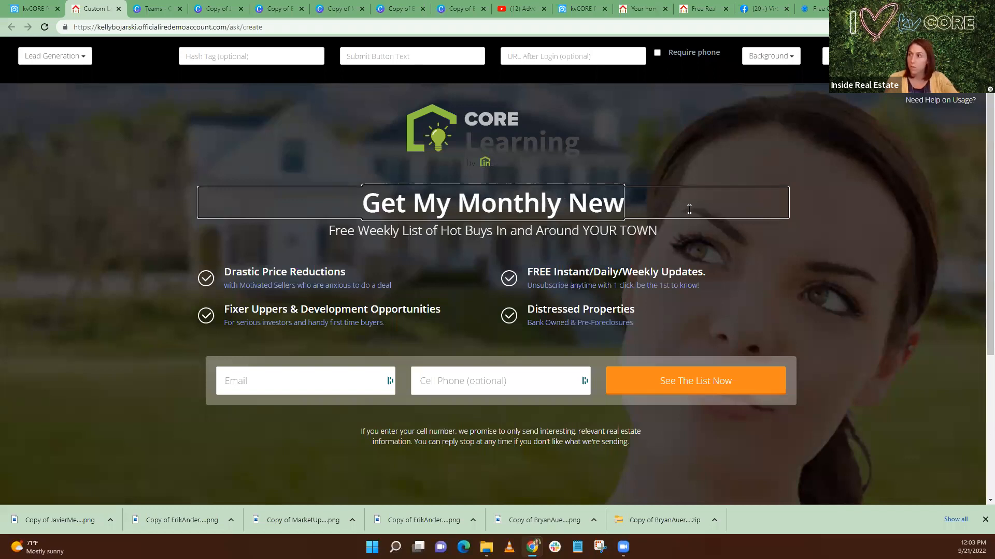
pyautogui.write('sletter')
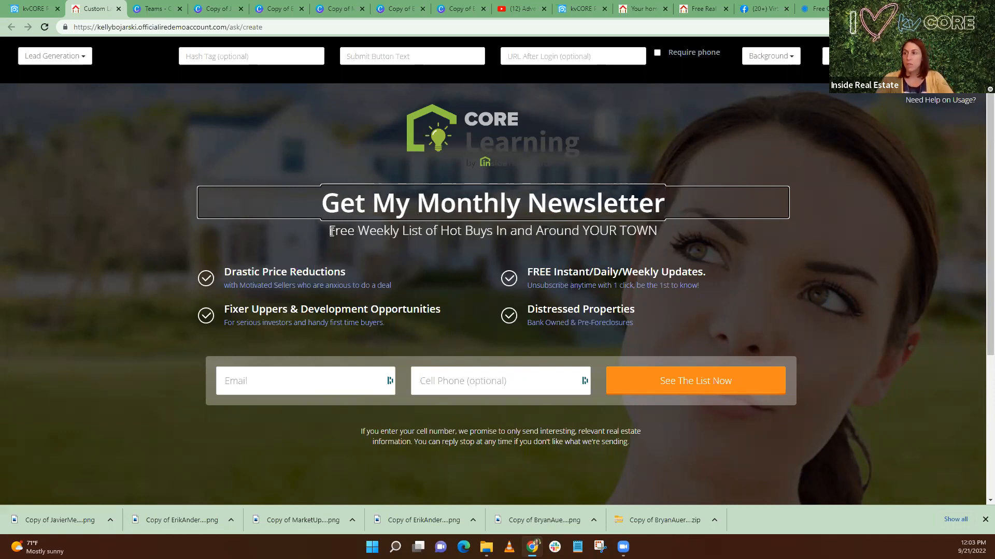
# Replace the "Drastic Price Reductions" bullet heading on the landing page with "Area Events"
pyautogui.moveTo(226, 271); pyautogui.dragTo(344, 271)
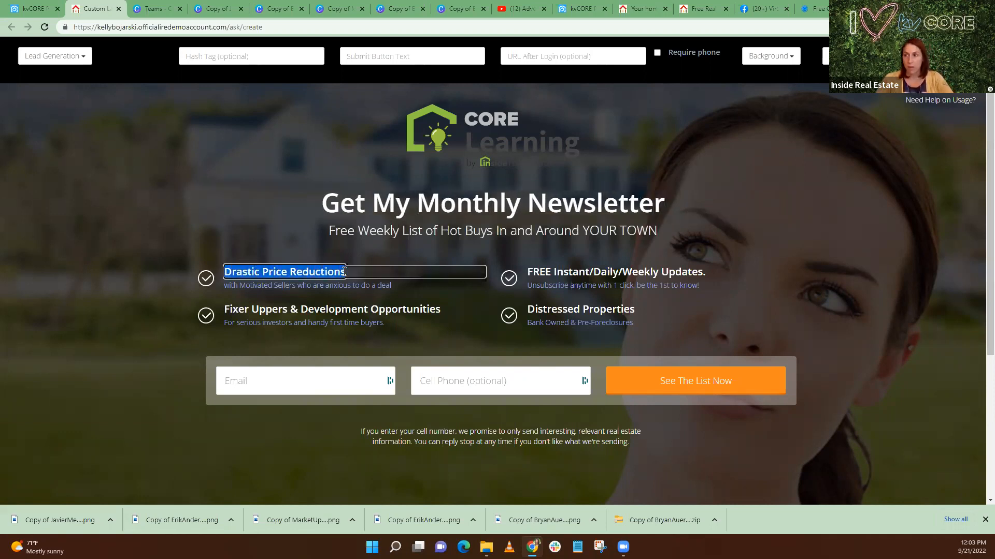
pyautogui.write('Area')
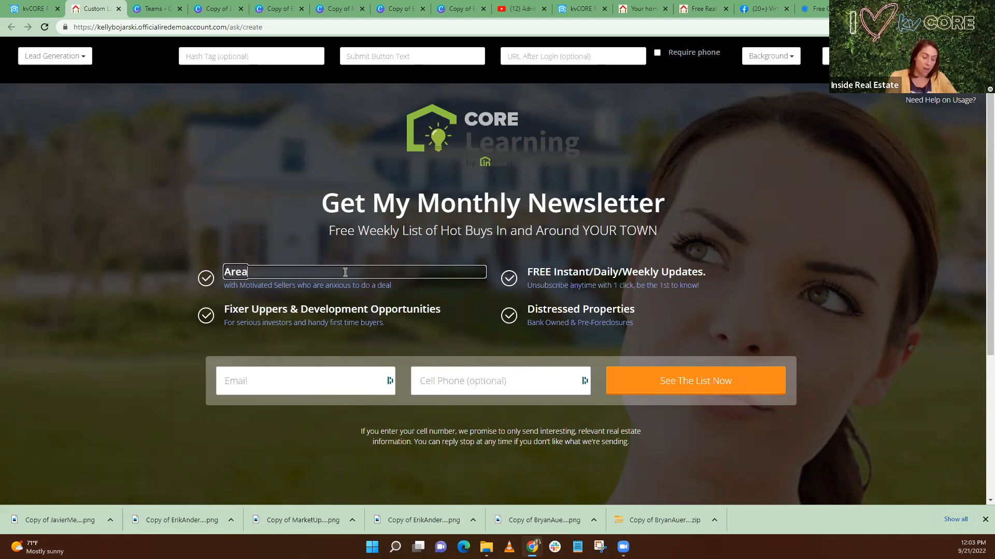
pyautogui.write(' Events')
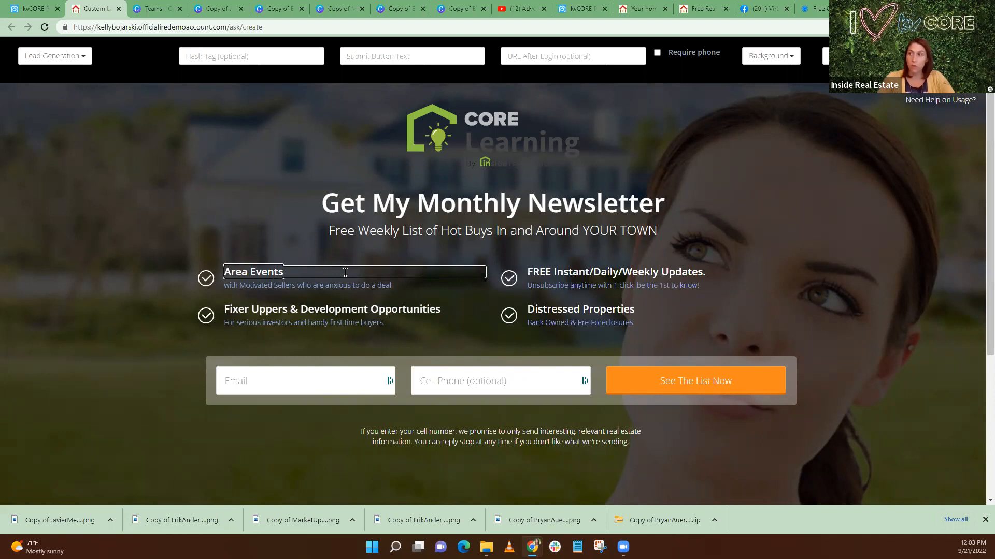
# Replace the "FREE Instant/Daily/Weekly Updates." bullet heading on the landing page with "Market Stats"
pyautogui.click(533, 272)
pyautogui.moveTo(531, 273); pyautogui.dragTo(718, 272)
pyautogui.write('Market Stats')
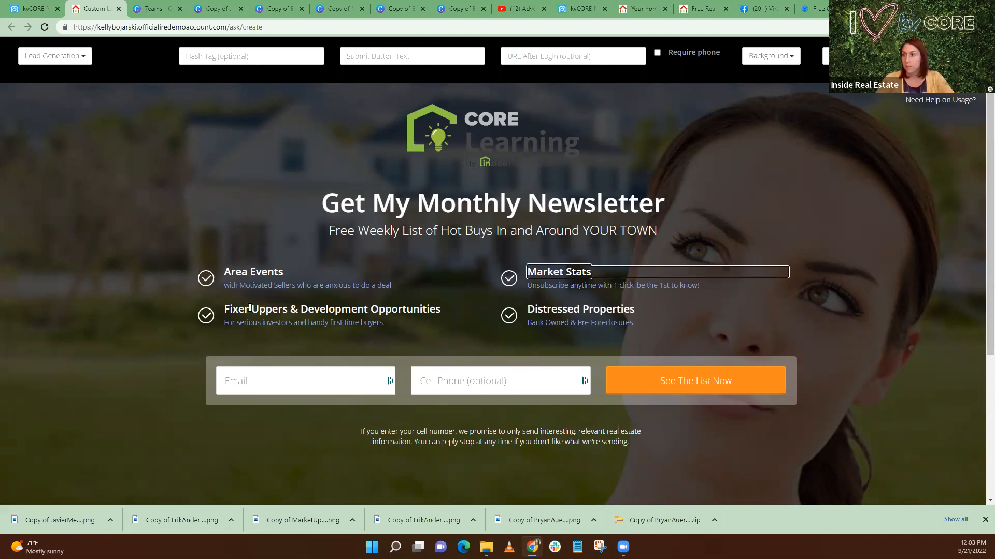
# Delete the description lines beneath the "Area Events" and "Market Stats" headings
pyautogui.click(271, 284)
pyautogui.moveTo(392, 286); pyautogui.dragTo(186, 293)
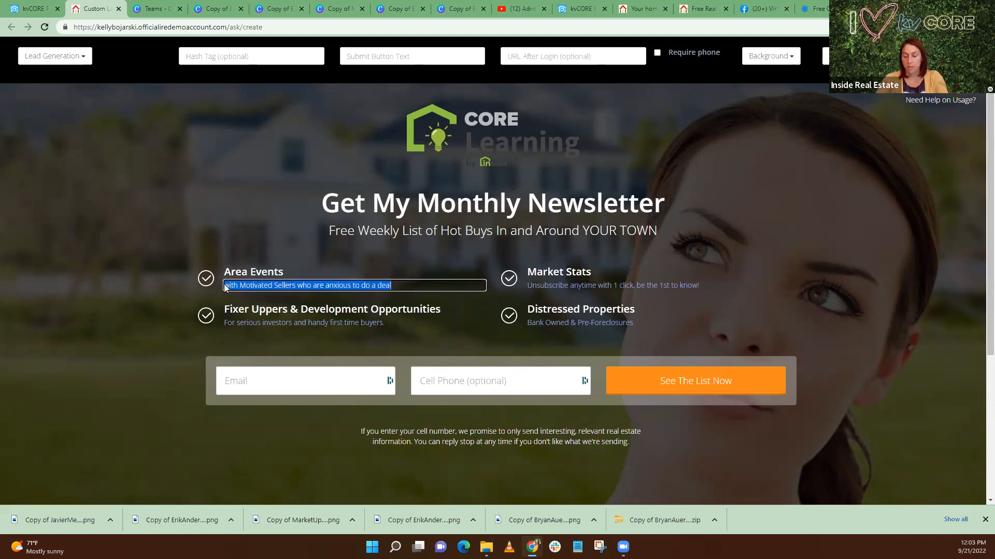
pyautogui.press('BackSpace')
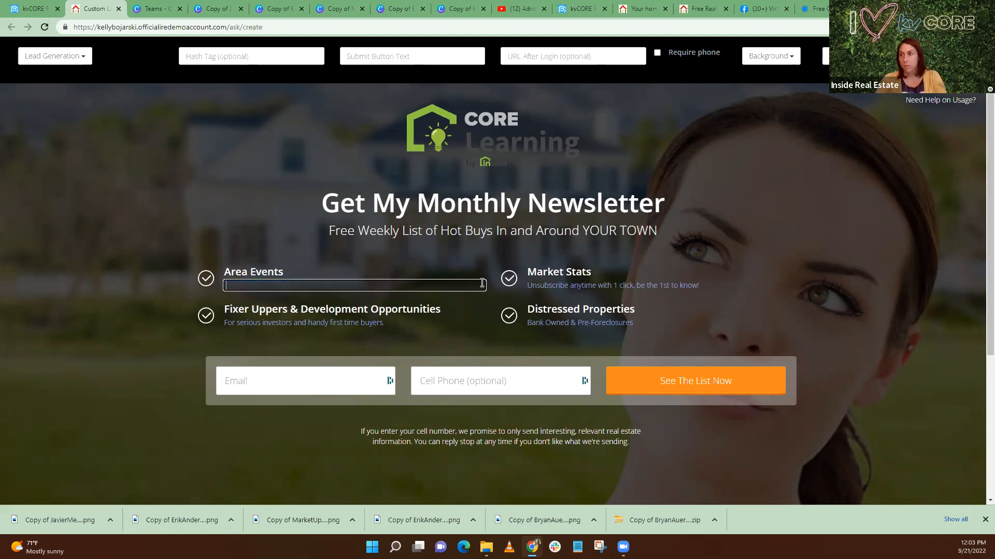
pyautogui.click(617, 287)
pyautogui.moveTo(709, 286); pyautogui.dragTo(523, 292)
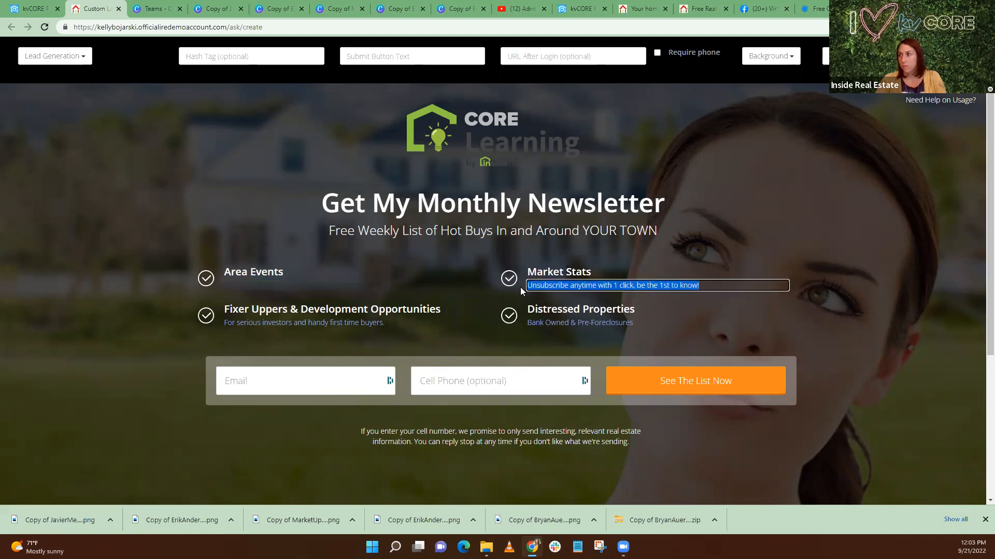
pyautogui.press('BackSpace')
# Replace the "Fixer Uppers & Development Opportunities" heading with "Area Home Searches" and delete the description beneath it
pyautogui.click(259, 309)
pyautogui.moveTo(227, 309); pyautogui.dragTo(456, 311)
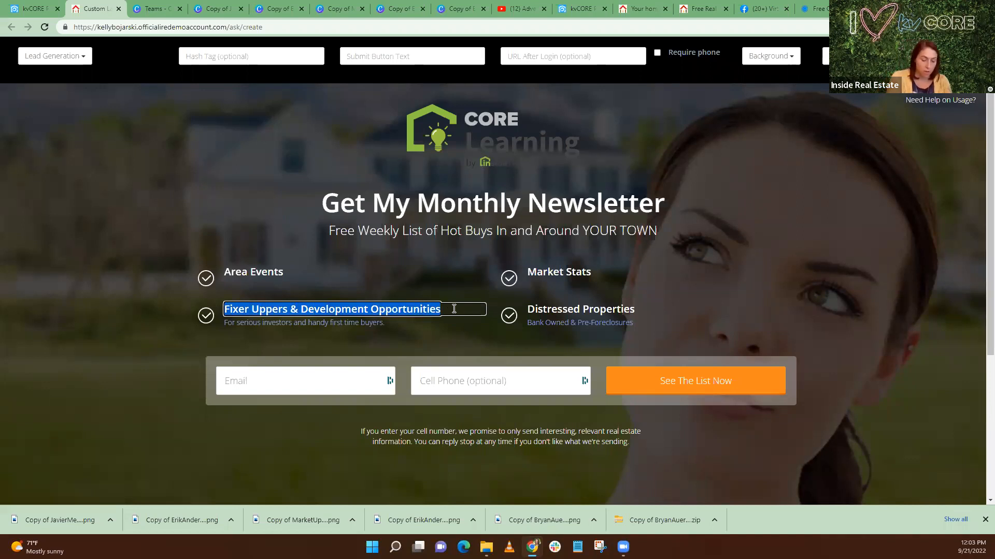
pyautogui.write('Area Home Searches')
pyautogui.click(391, 326)
pyautogui.moveTo(390, 326); pyautogui.dragTo(186, 326)
pyautogui.press('BackSpace')
# Replace the "Distressed Properties" heading with "Latest Listings" and delete the description beneath it
pyautogui.click(575, 308)
pyautogui.moveTo(530, 309); pyautogui.dragTo(634, 307)
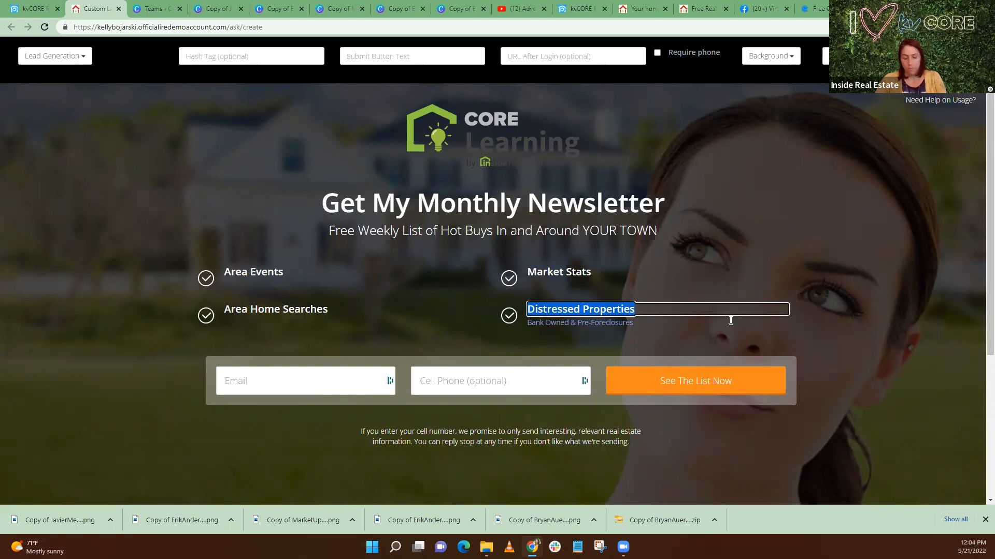
pyautogui.write('Late')
pyautogui.write('st')
pyautogui.write(' B')
pyautogui.press('BackSpace')
pyautogui.write('Listings')
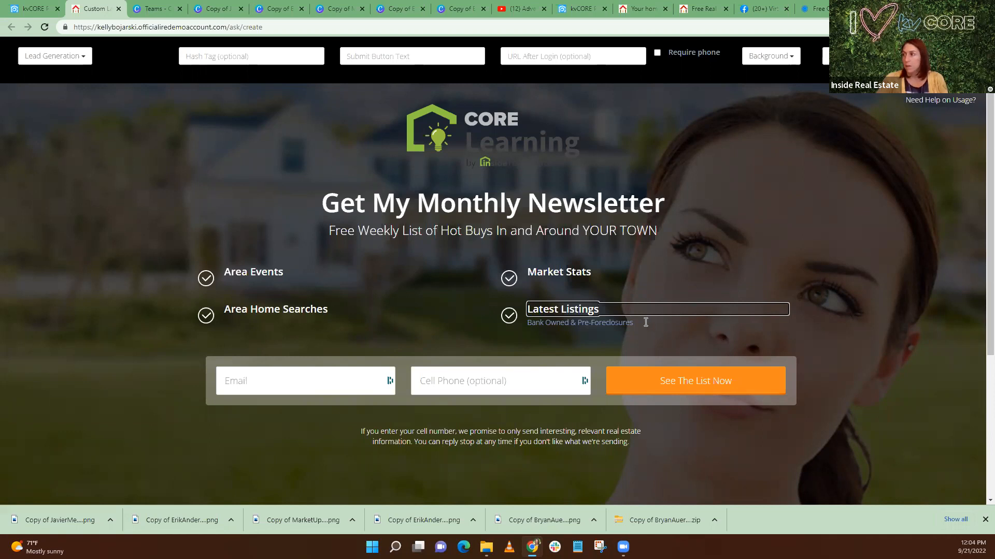
pyautogui.moveTo(646, 322); pyautogui.dragTo(520, 327)
pyautogui.press('BackSpace')
# Replace the subheadline under the main headline with "We'll email it to you instantly!"
pyautogui.click(656, 231)
pyautogui.moveTo(655, 231); pyautogui.dragTo(330, 238)
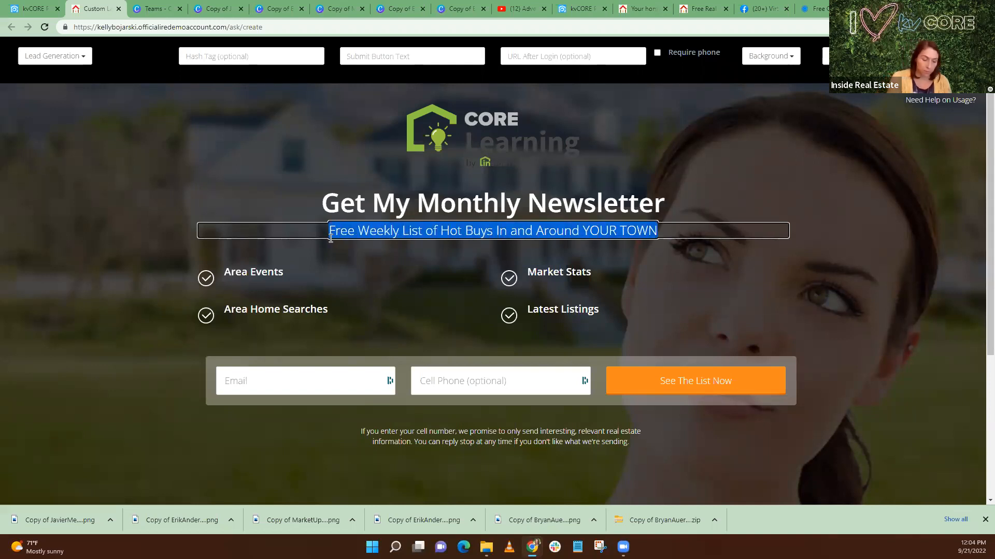
pyautogui.write("WE'll email it t")
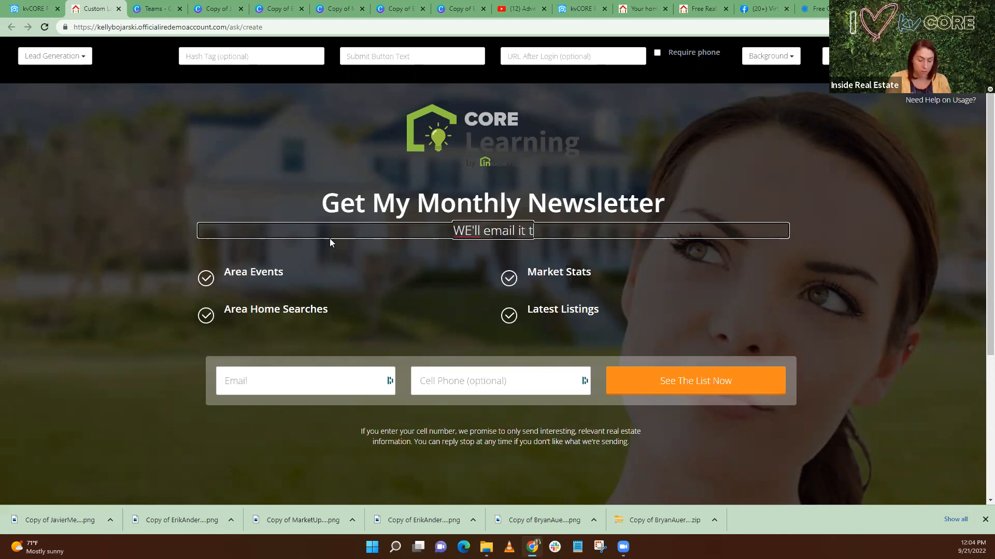
pyautogui.write('o you instantly!')
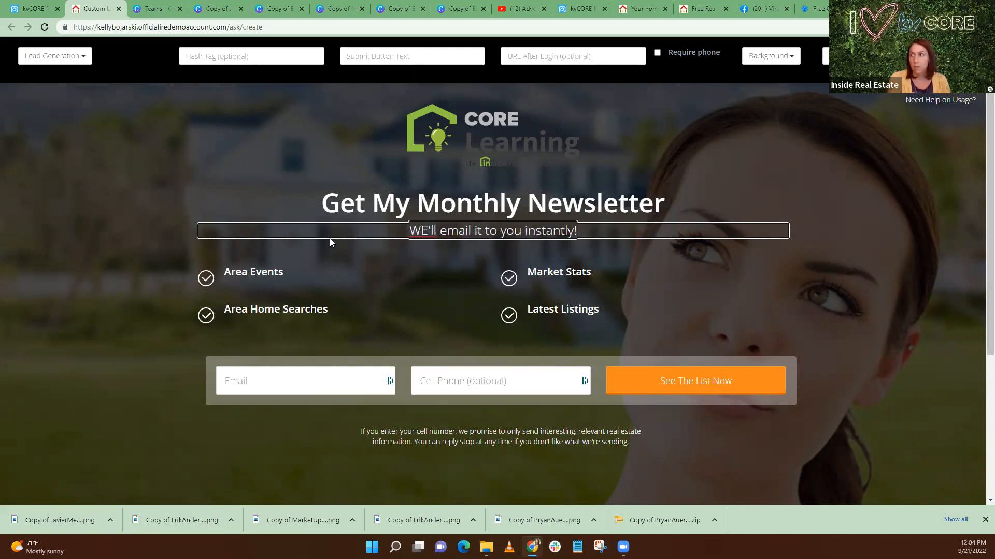
pyautogui.click(425, 230)
pyautogui.press('BackSpace')
pyautogui.write('e')
pyautogui.click(352, 299)
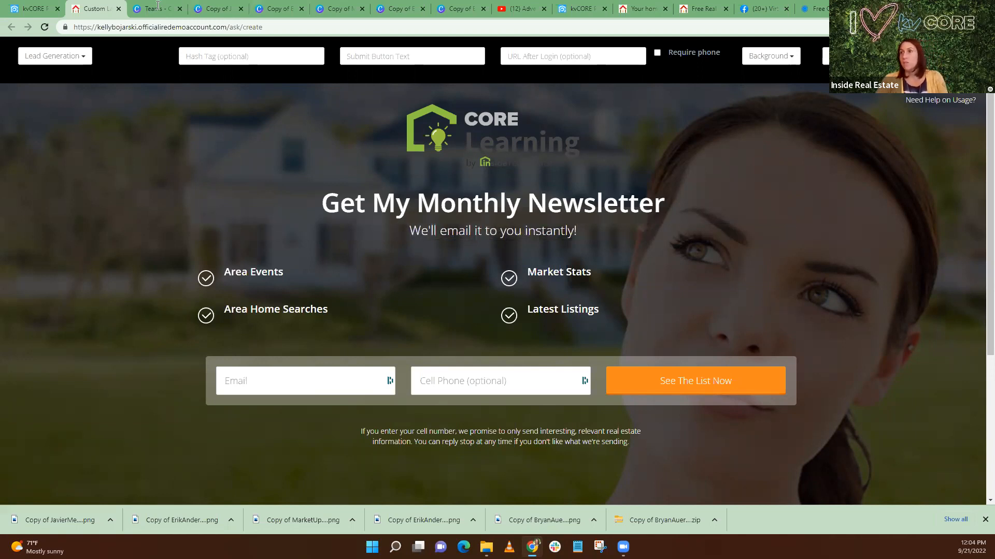
# Paste HBNewsletter as the landing page's hashtag and set the submit button text to "Send Me The Newsletter!"
pyautogui.click(207, 60)
pyautogui.hotkey('ctrl', 'v')
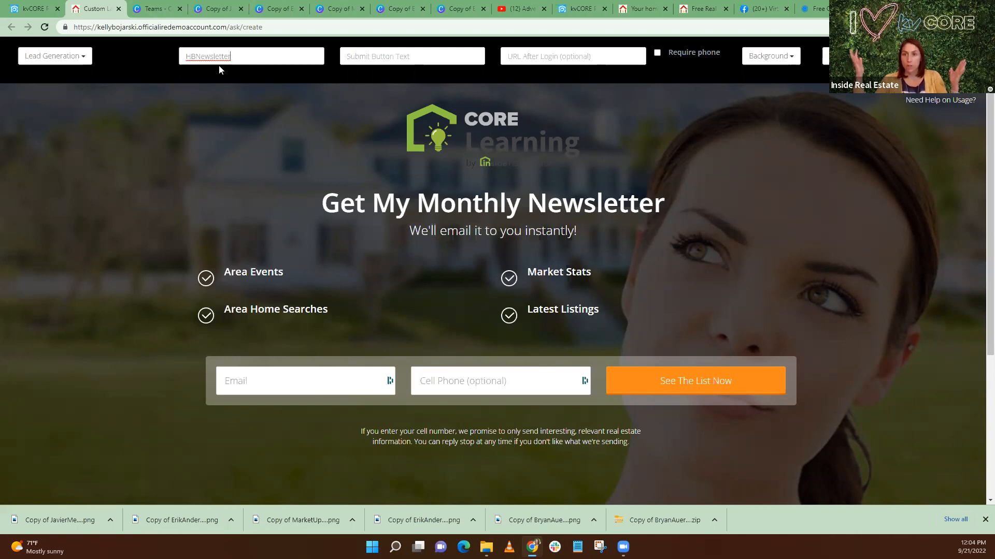
pyautogui.click(428, 58)
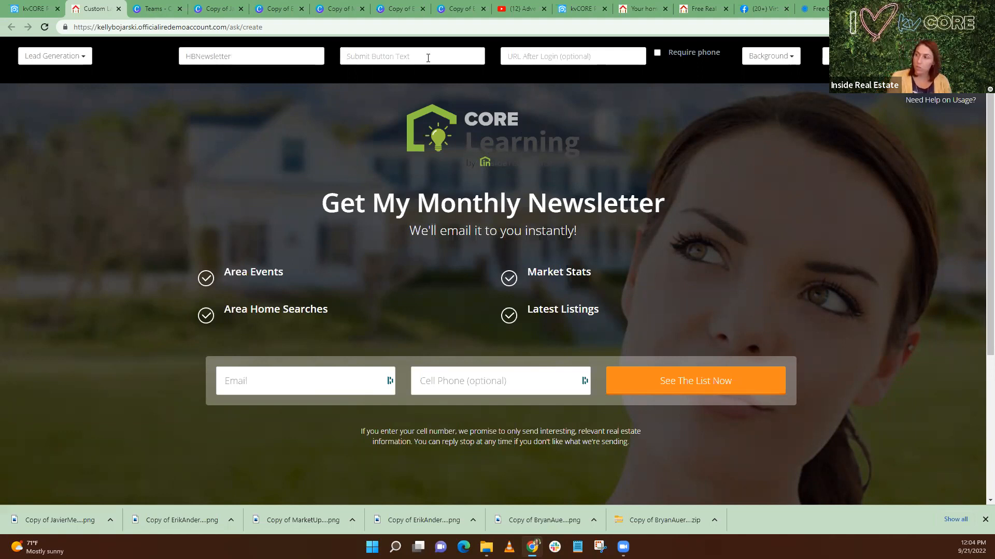
pyautogui.write('Get')
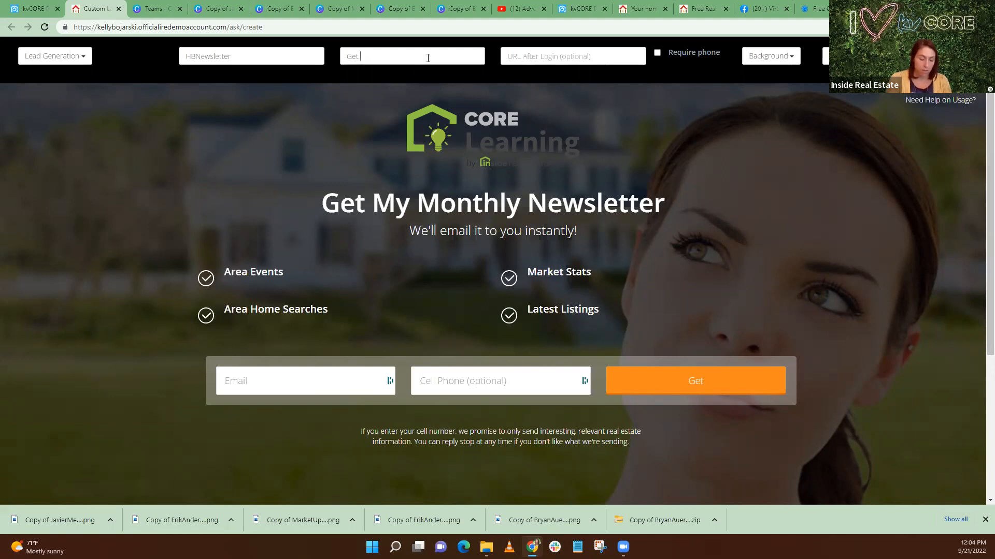
pyautogui.press('BackSpace')
pyautogui.press('BackSpace')
pyautogui.press('BackSpace')
pyautogui.write('Send Me T')
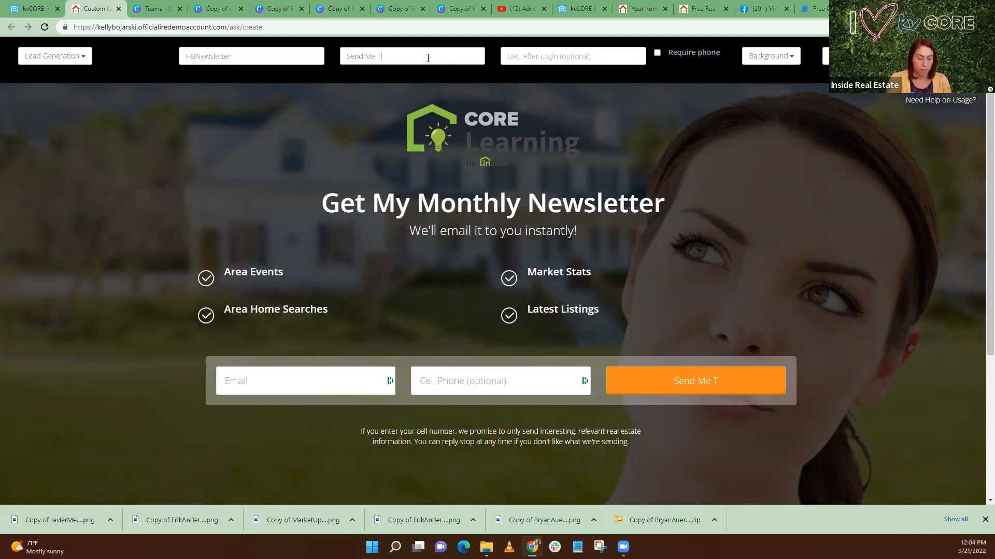
pyautogui.write('he Newslett')
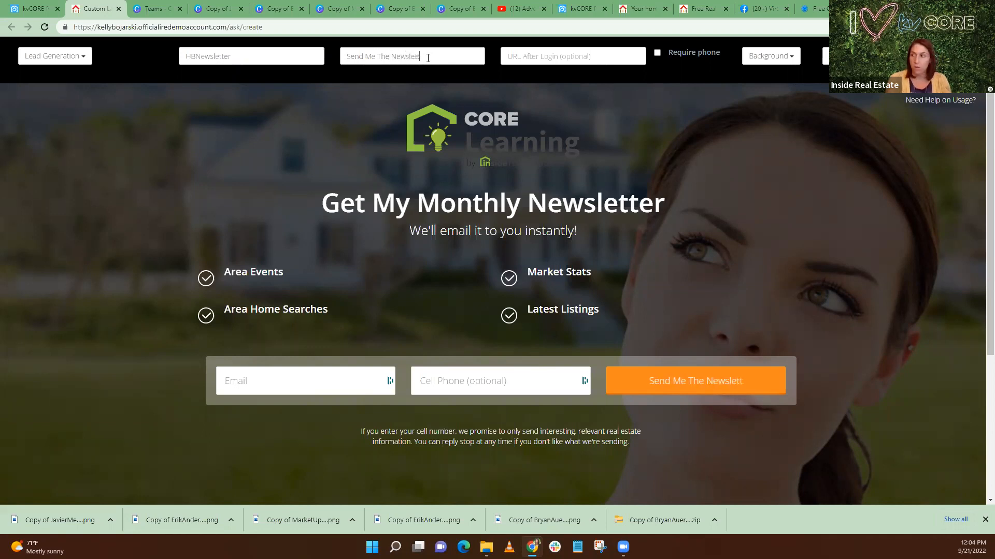
pyautogui.write('er!')
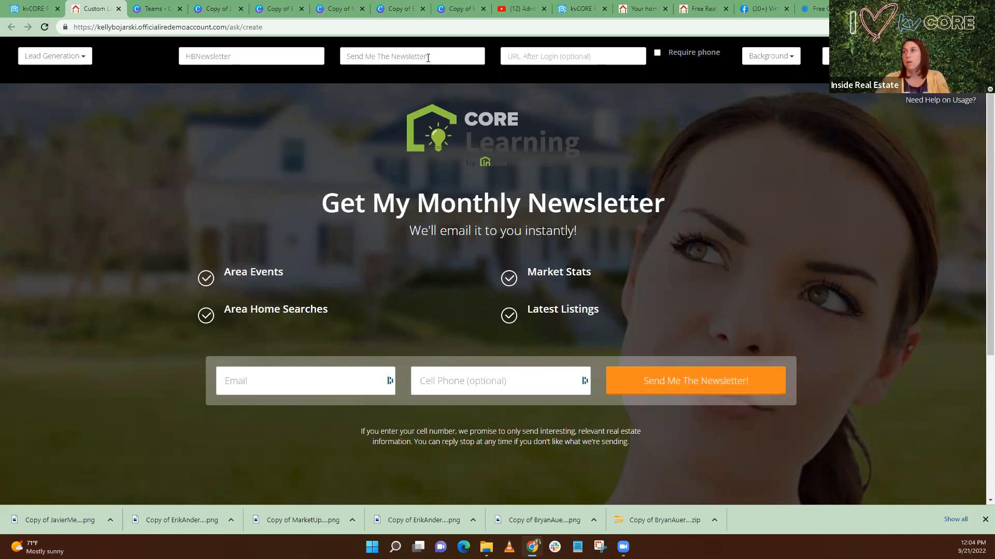
# Go to the custom pages of the kvCORE website manager and start a new custom page
pyautogui.click(521, 54)
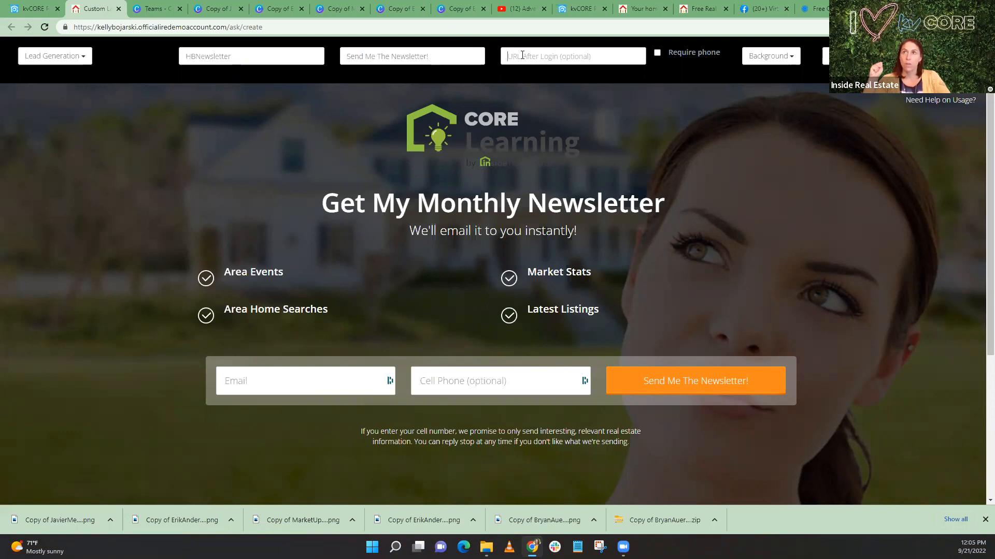
pyautogui.click(32, 8)
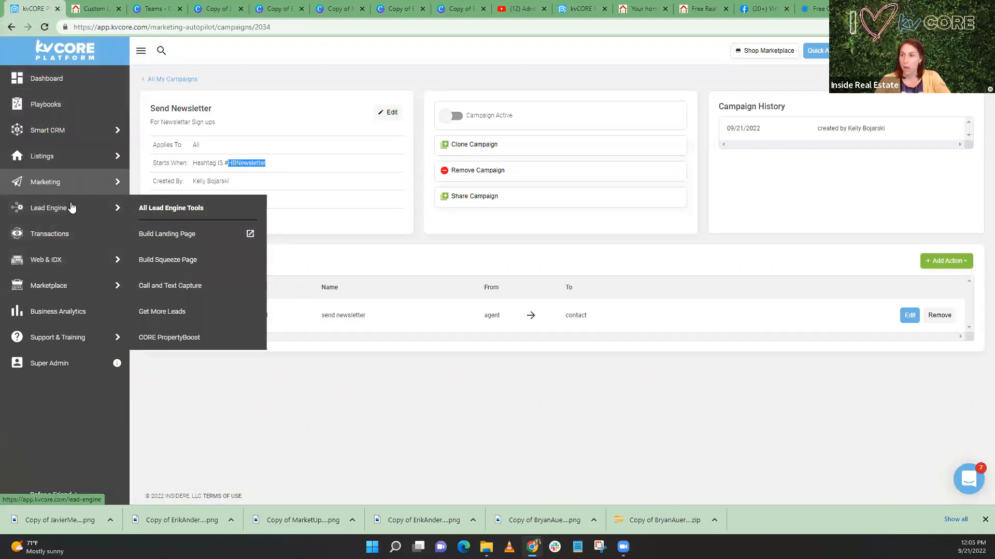
pyautogui.click(188, 270)
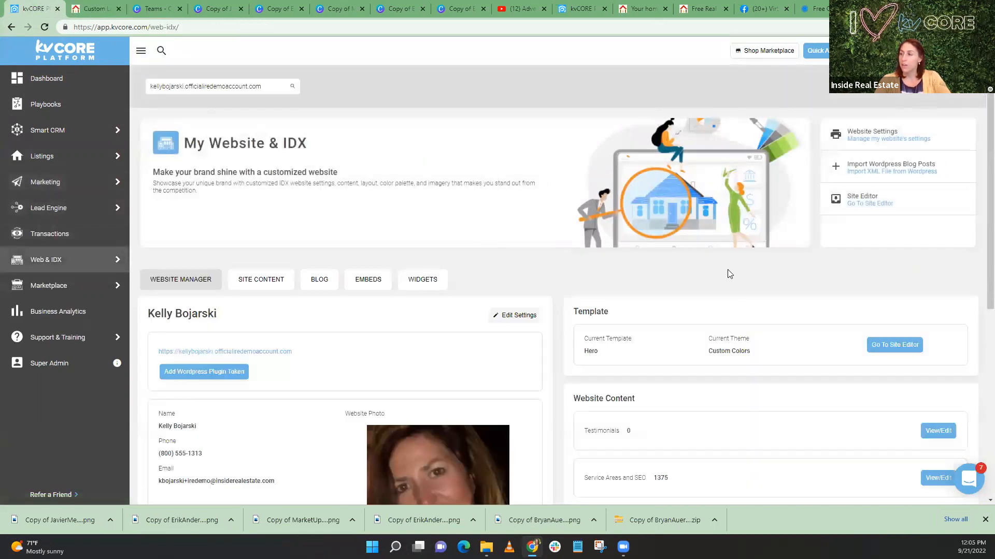
pyautogui.scroll(-5, 619, 292)
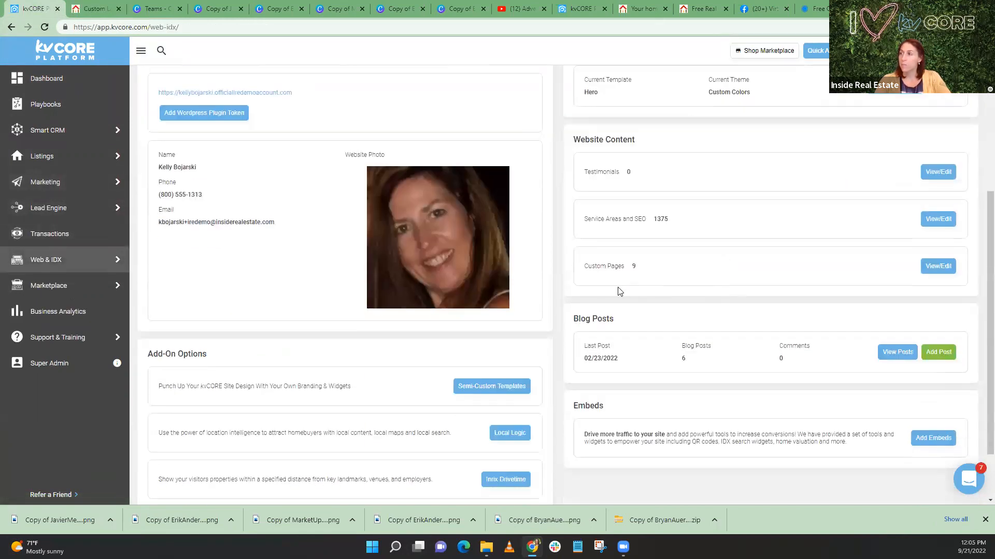
pyautogui.click(939, 273)
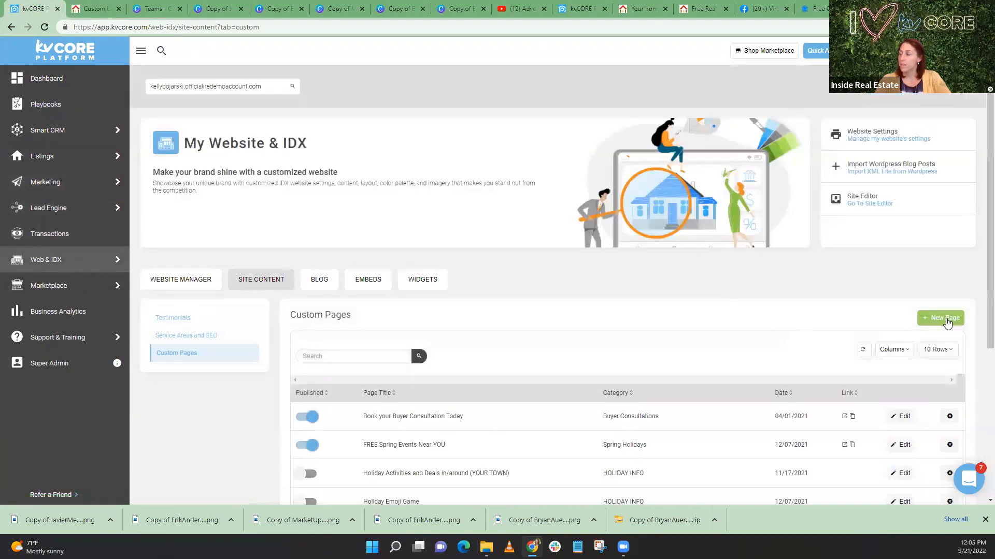
pyautogui.click(945, 319)
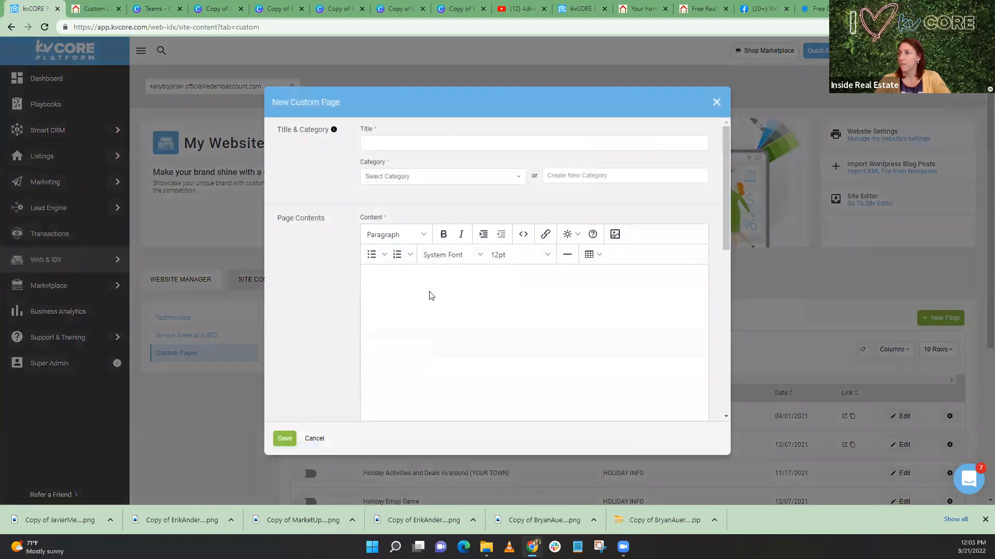
# Write the page content "Thank you for signing up!" followed by a new line "Check Your Email... WE've just sent the newsletter your way!"
pyautogui.write('Thank')
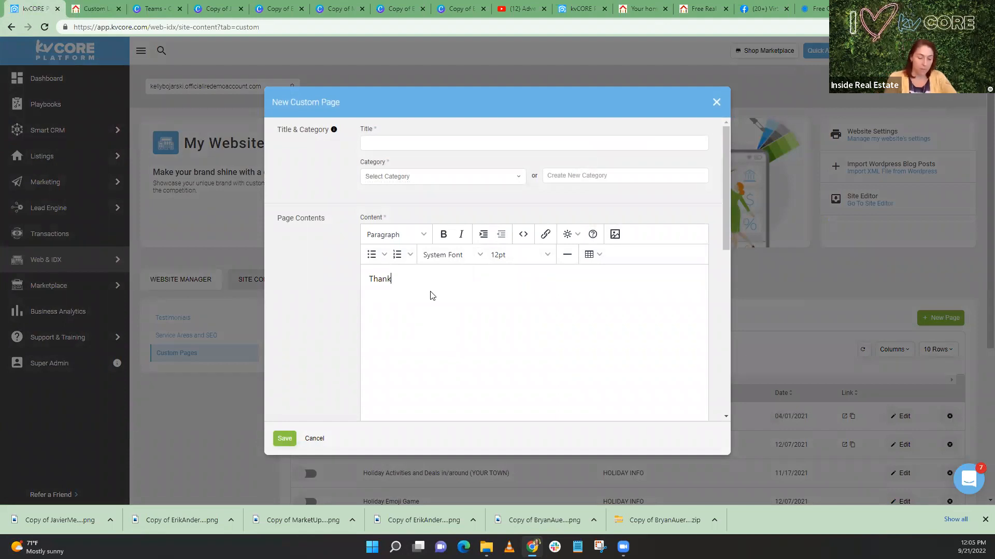
pyautogui.write(' you for sig')
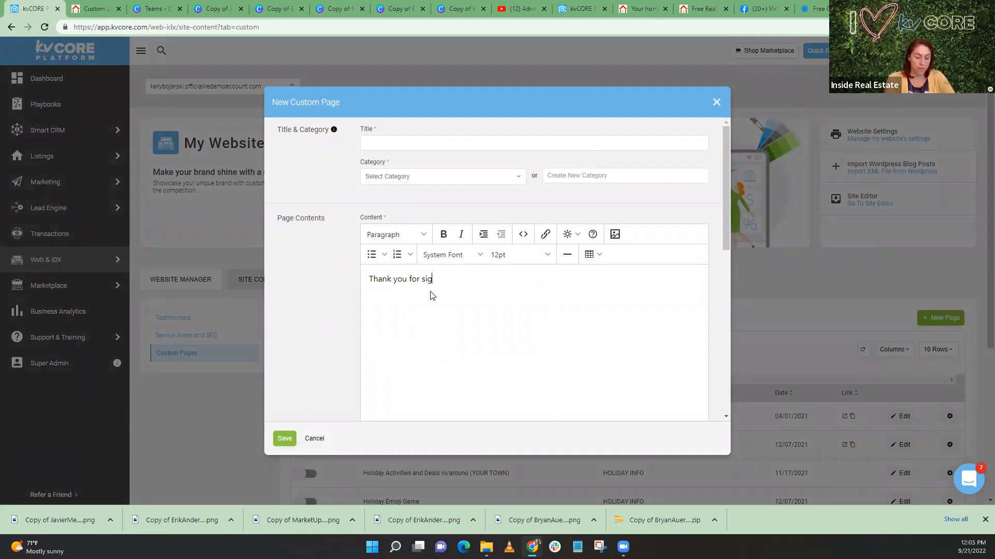
pyautogui.write('ning up!')
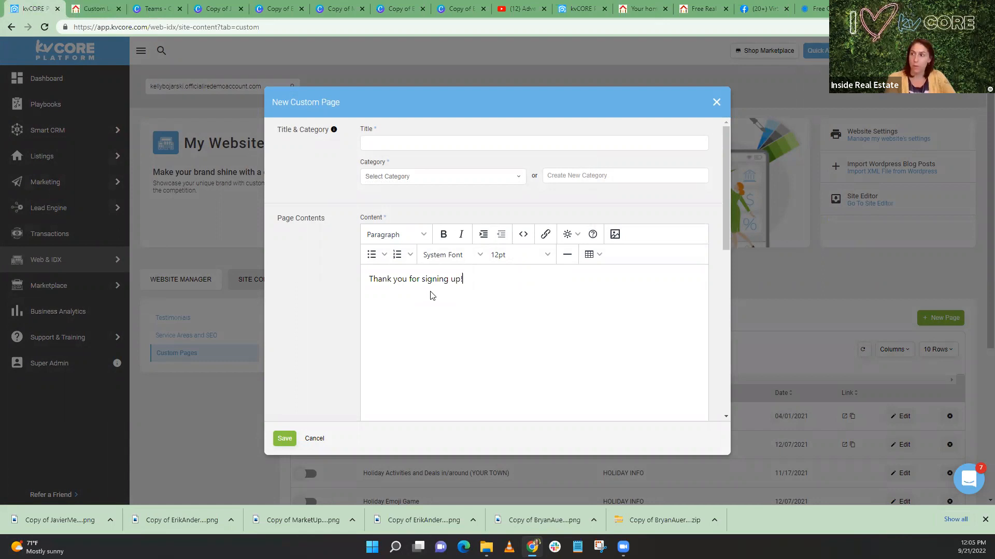
pyautogui.press('Return')
pyautogui.write('Check Your Ema')
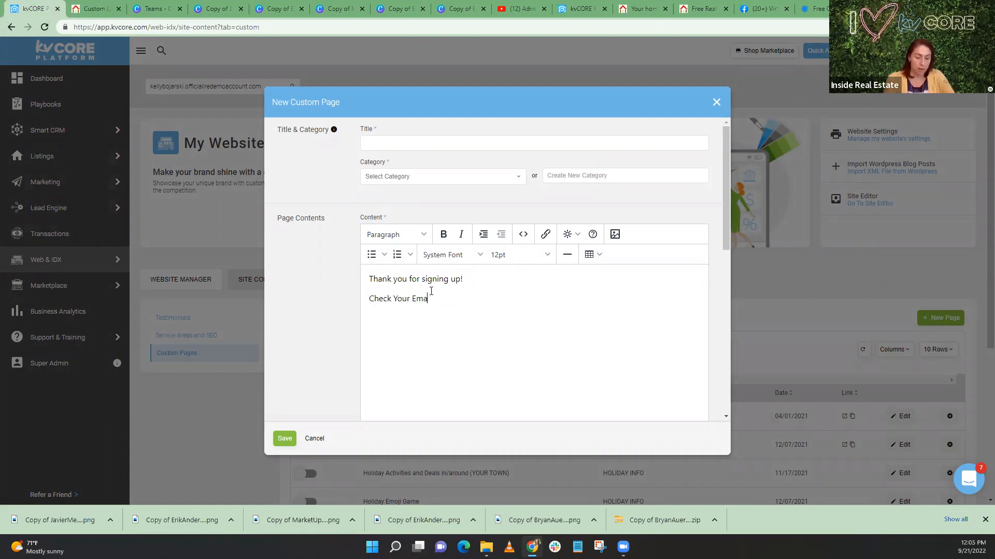
pyautogui.write("il... WE've just")
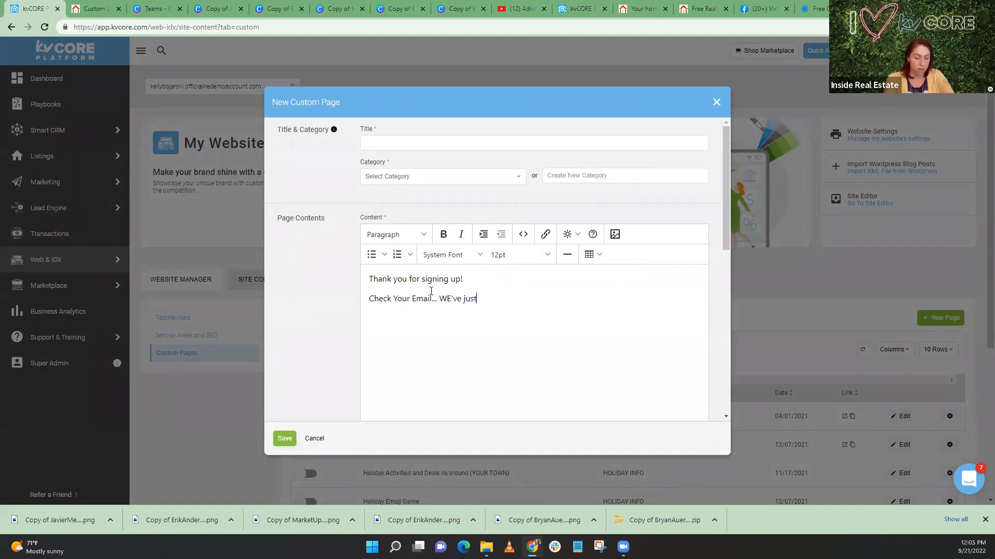
pyautogui.write(' sent the newsletter your ')
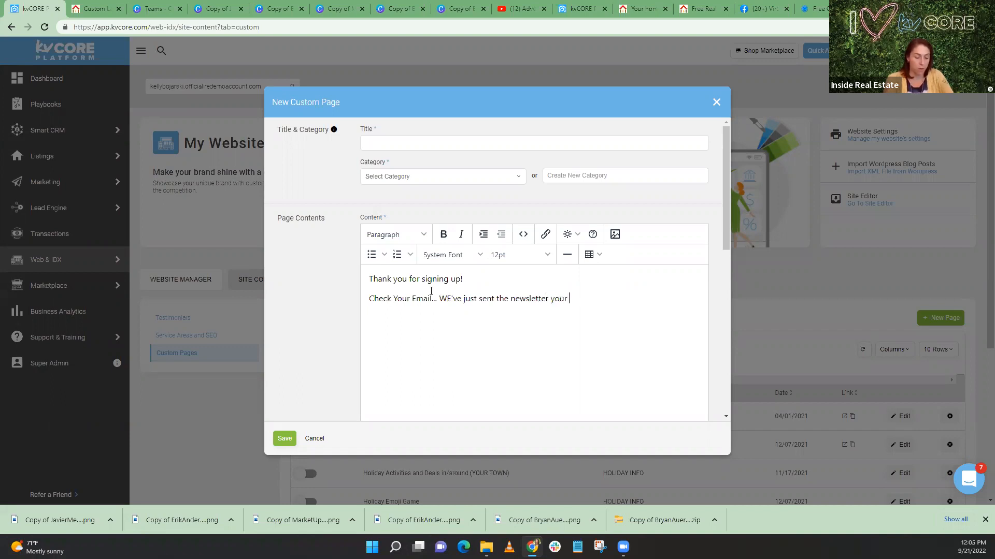
pyautogui.write('way!')
# Set both content lines to 24pt and add an empty line above them
pyautogui.moveTo(608, 300); pyautogui.dragTo(352, 281)
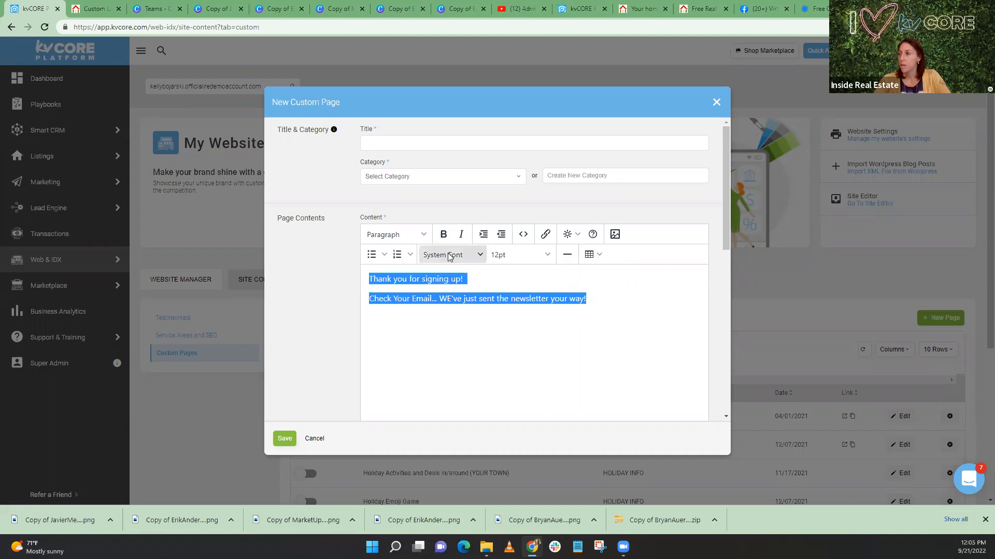
pyautogui.click(573, 236)
pyautogui.click(572, 237)
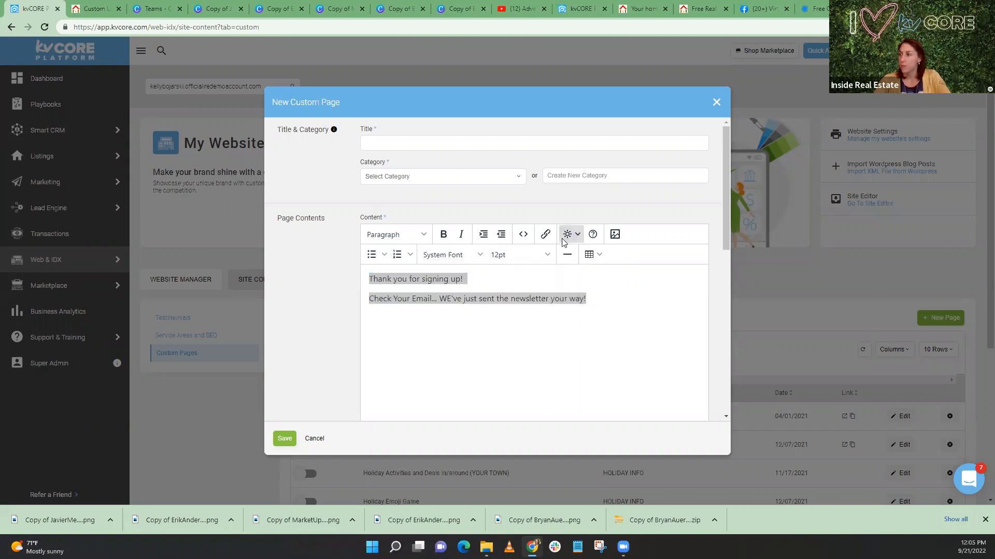
pyautogui.click(499, 255)
pyautogui.click(525, 356)
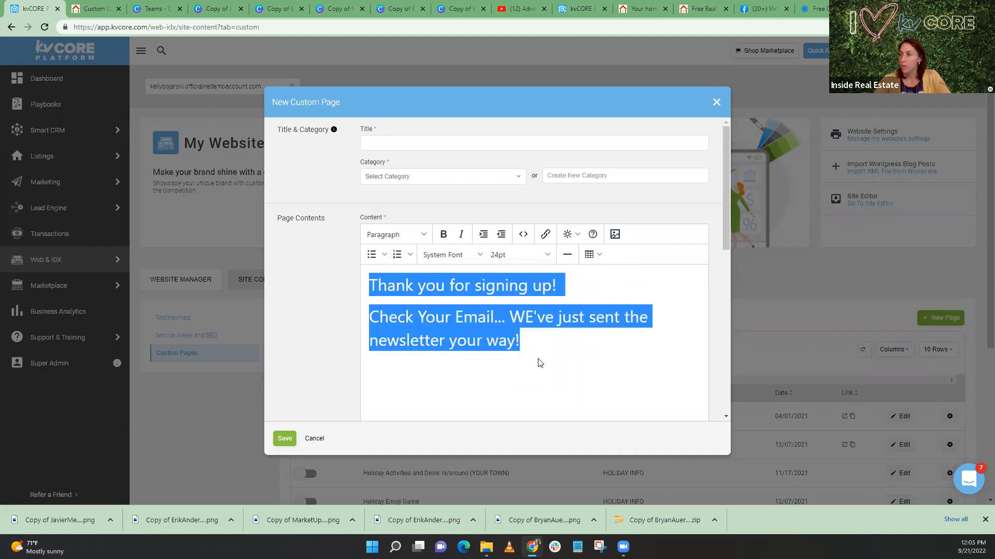
pyautogui.click(526, 354)
pyautogui.press('Return')
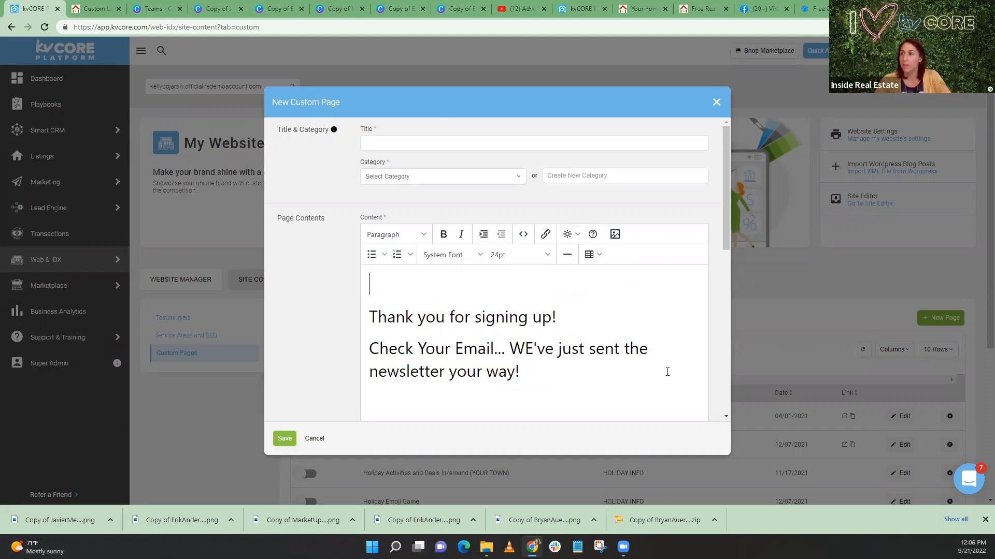
# Title the new custom page "Thank You"
pyautogui.click(383, 144)
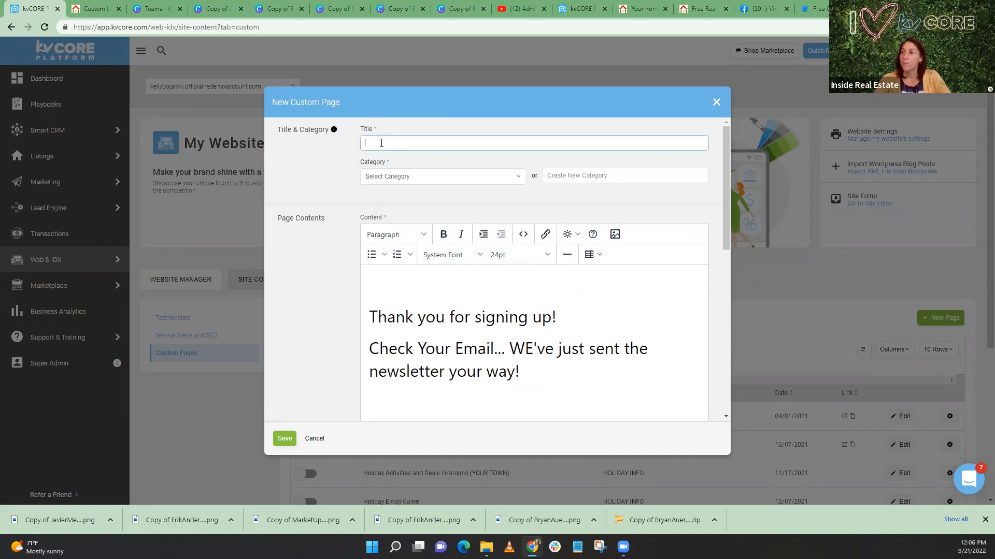
pyautogui.write('Thank')
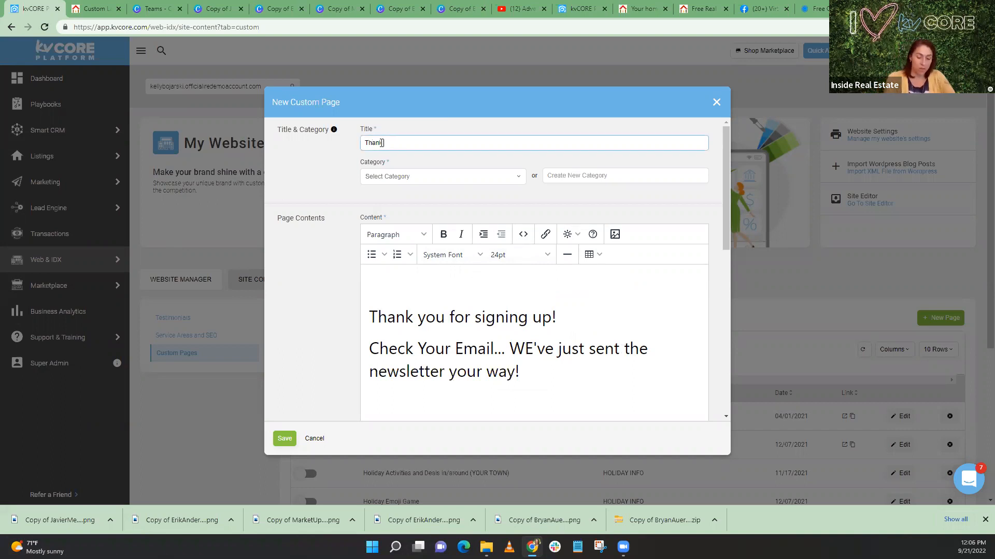
pyautogui.write(' YOu')
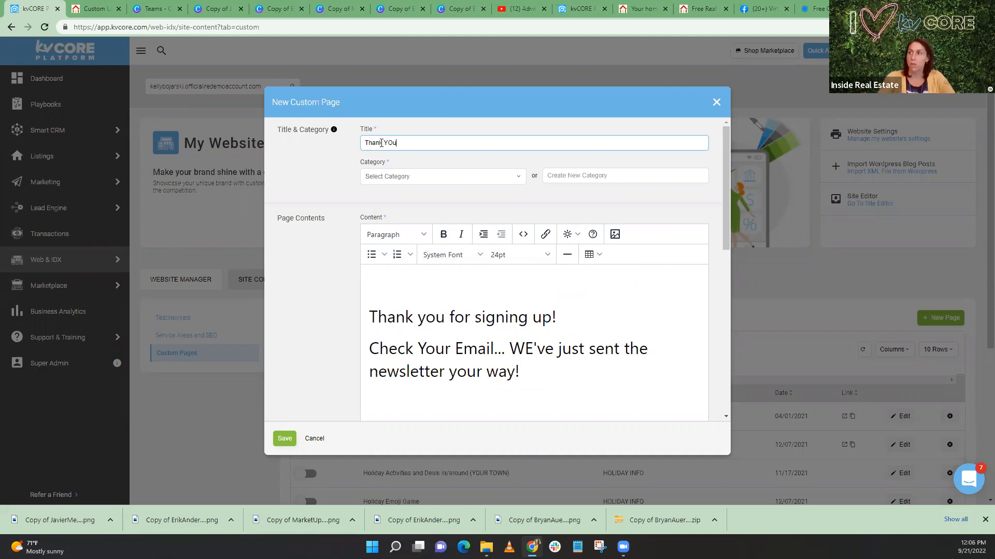
pyautogui.press('BackSpace')
pyautogui.write('ou')
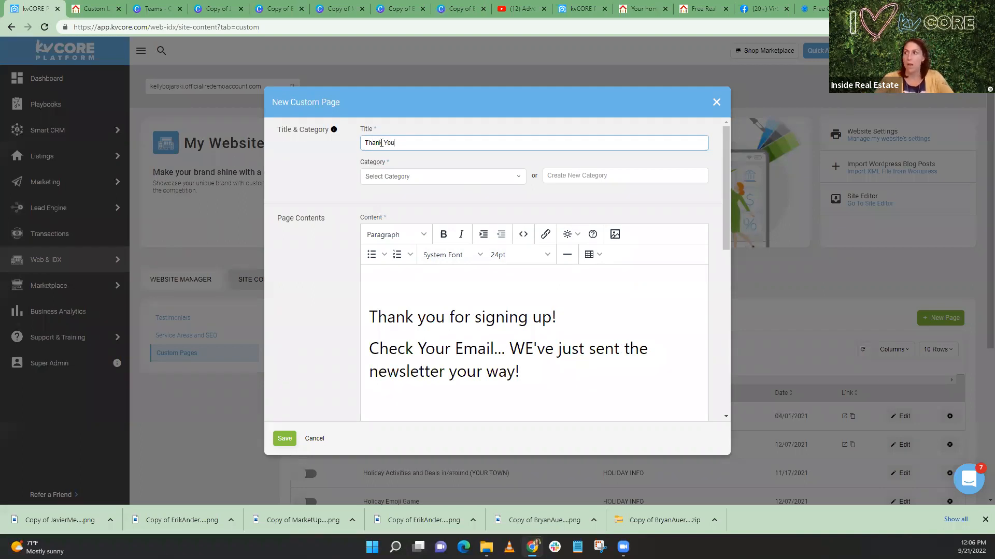
# Create a new category named "Thank You" for the custom page and save the page
pyautogui.click(565, 175)
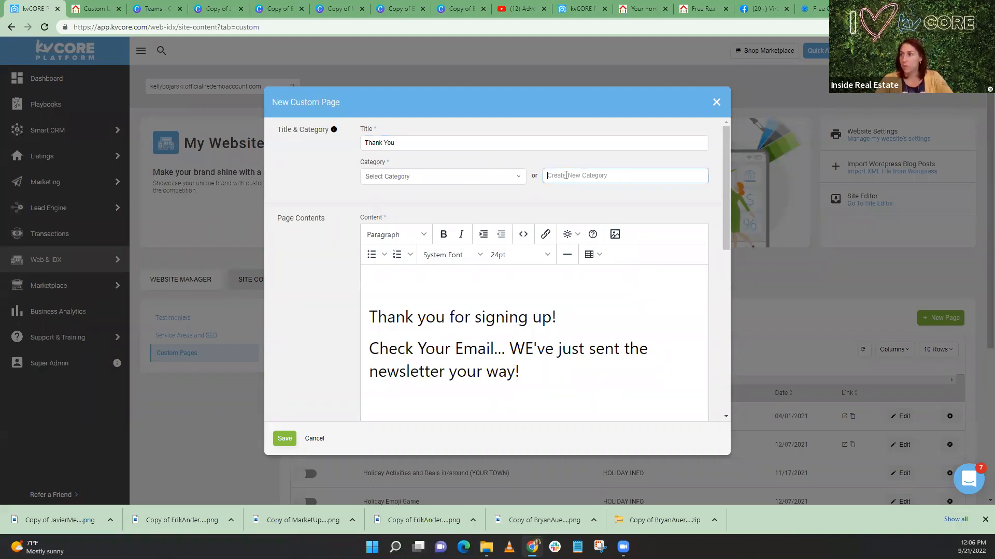
pyautogui.write('Thanks You')
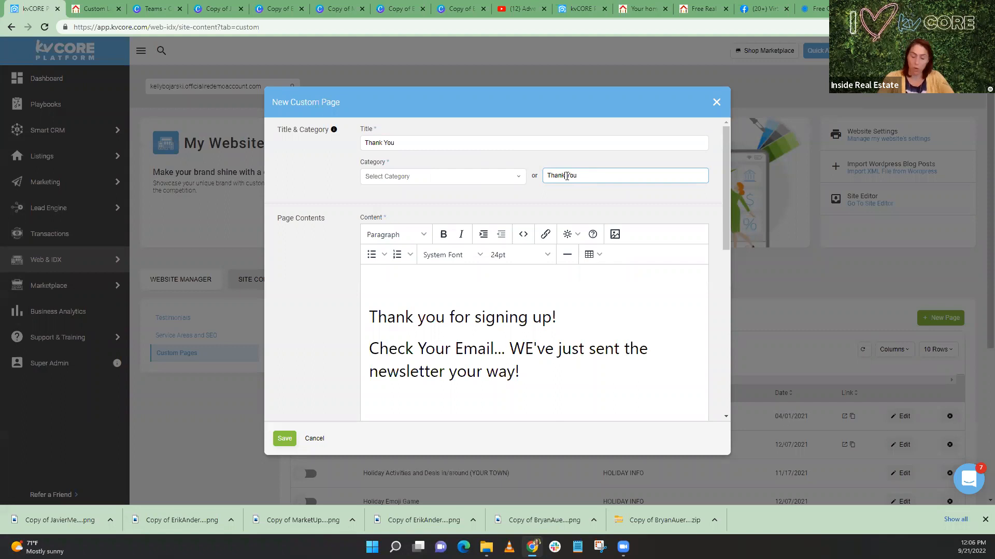
pyautogui.click(535, 190)
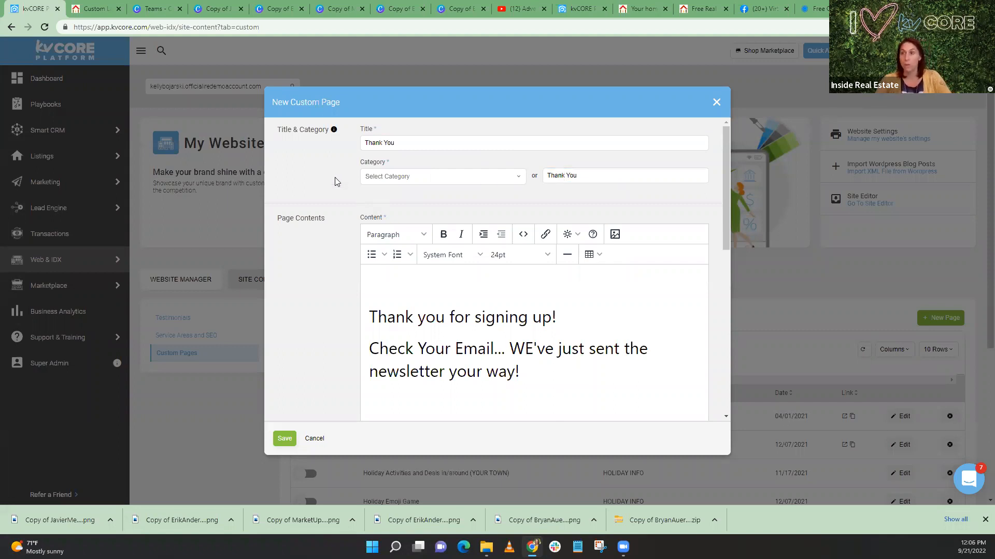
pyautogui.scroll(-5, 341, 182)
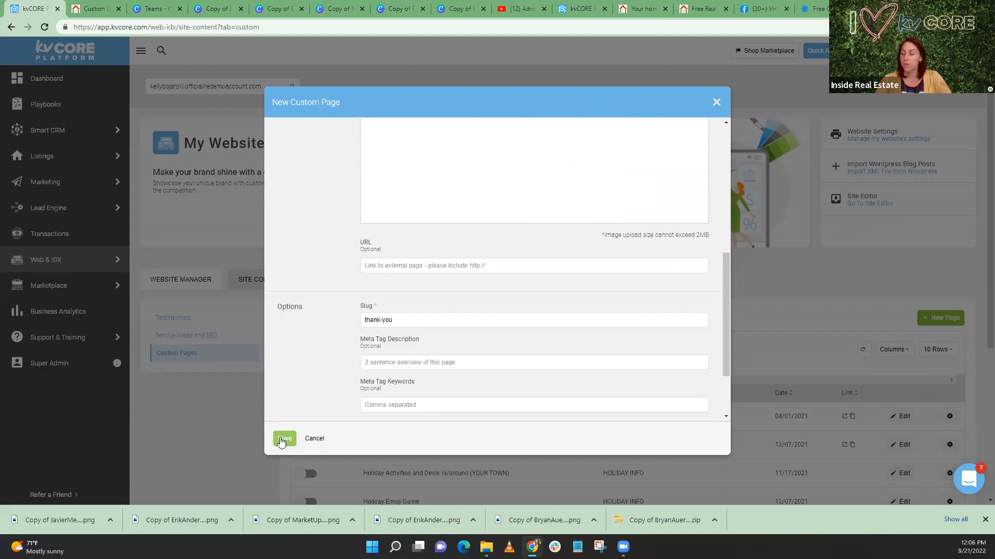
pyautogui.click(284, 439)
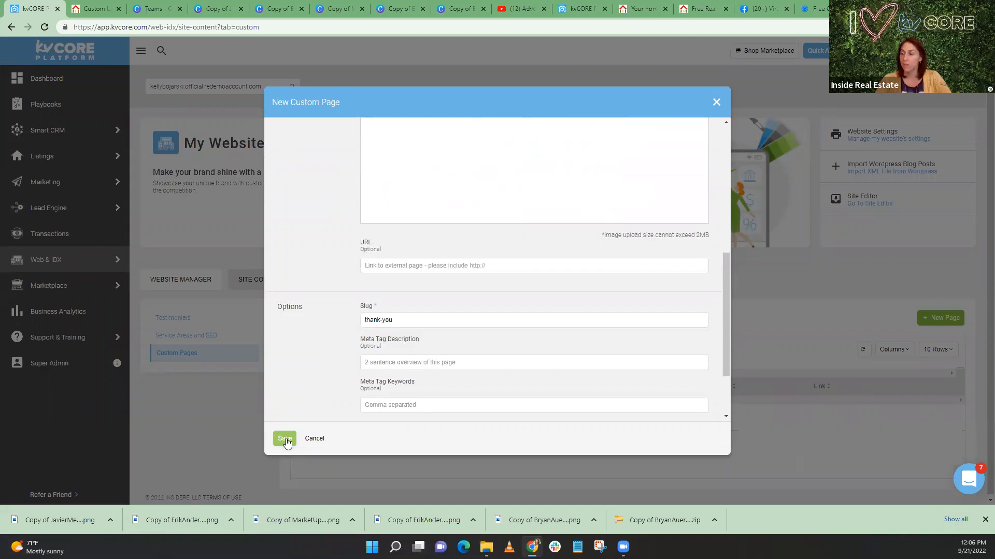
# Open the published Thank You page from the custom pages list and copy its web address
pyautogui.scroll(-2, 454, 373)
pyautogui.scroll(-2, 454, 373)
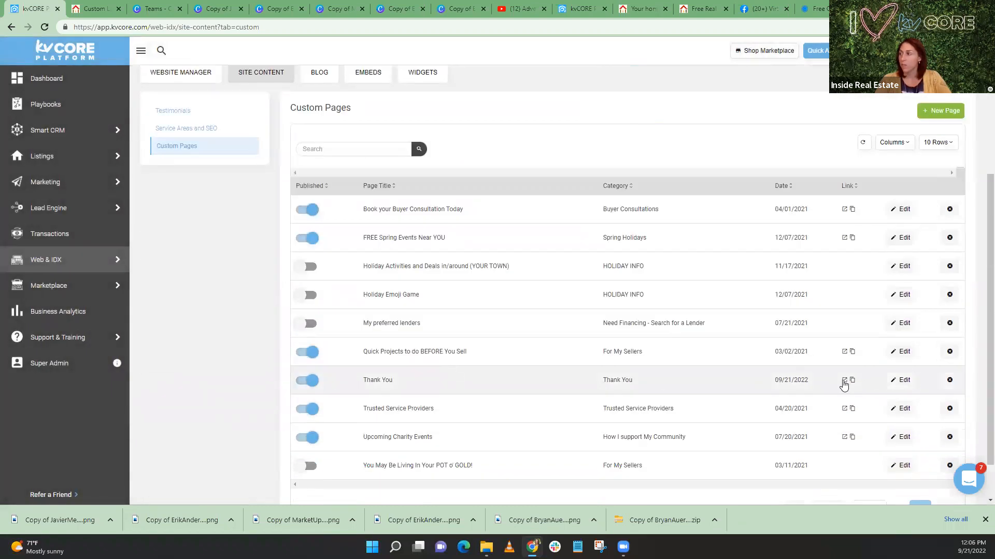
pyautogui.click(844, 380)
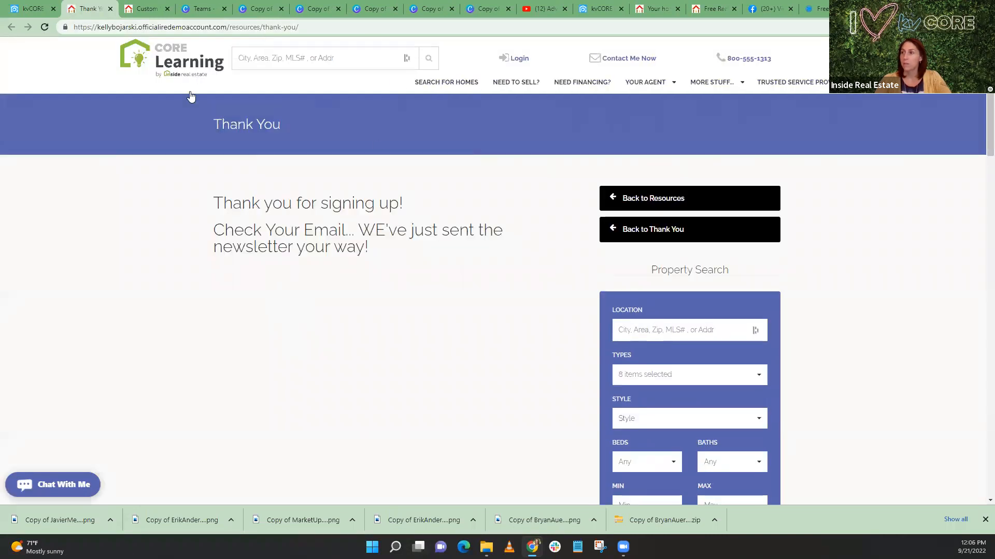
pyautogui.click(171, 27)
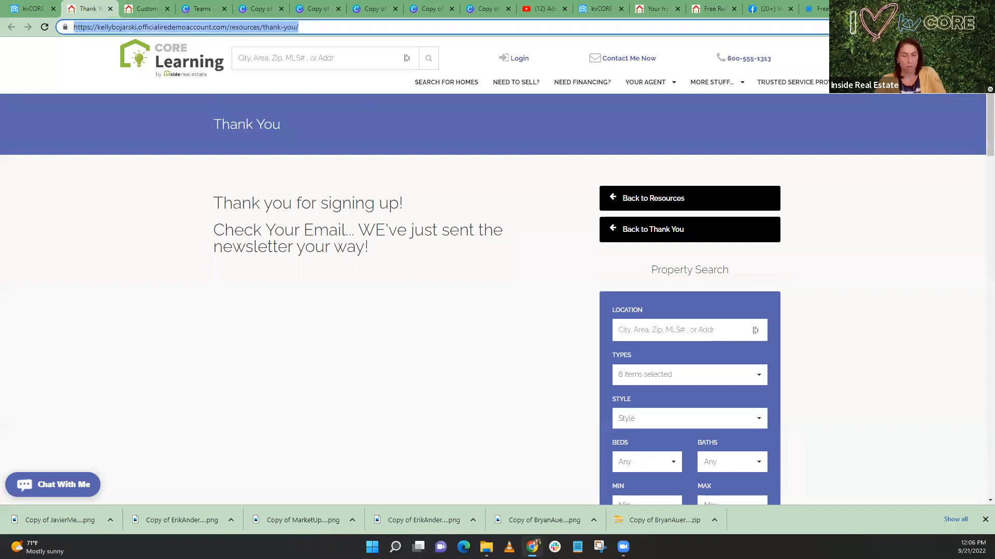
# Return to the newsletter landing page builder and paste the thank-you page address as the URL after login
pyautogui.click(32, 9)
pyautogui.click(143, 9)
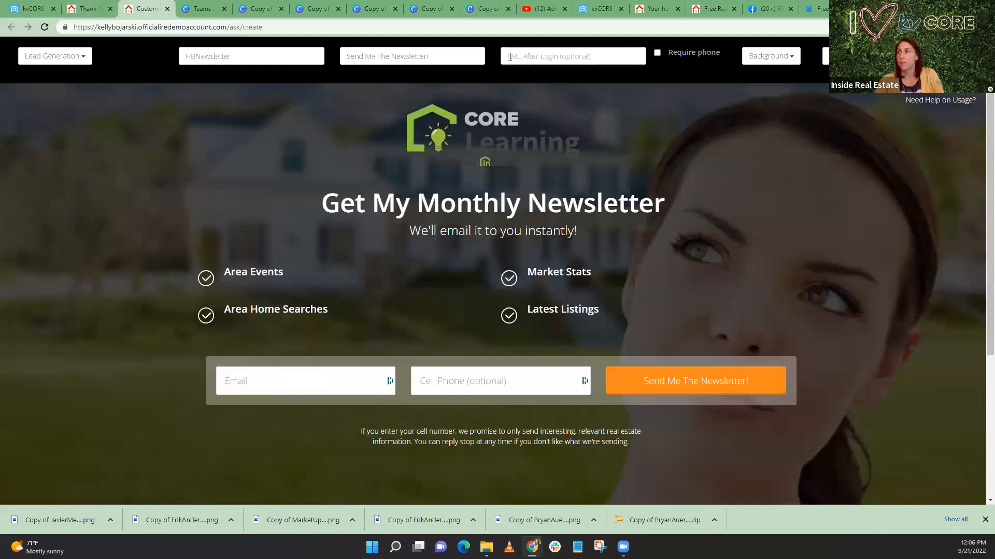
pyautogui.hotkey('ctrl', 'v')
pyautogui.click(609, 75)
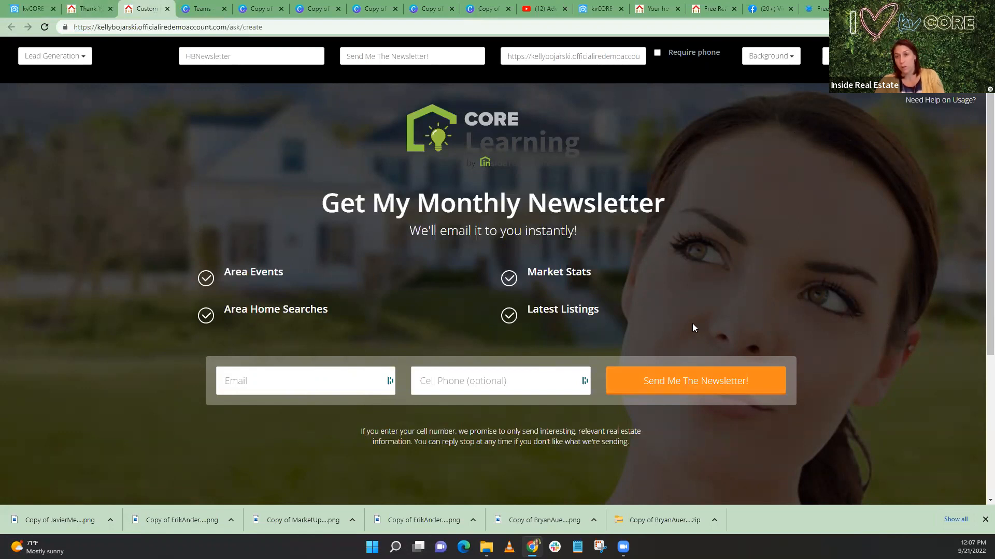
# Change the landing page background to the Happy image
pyautogui.click(765, 58)
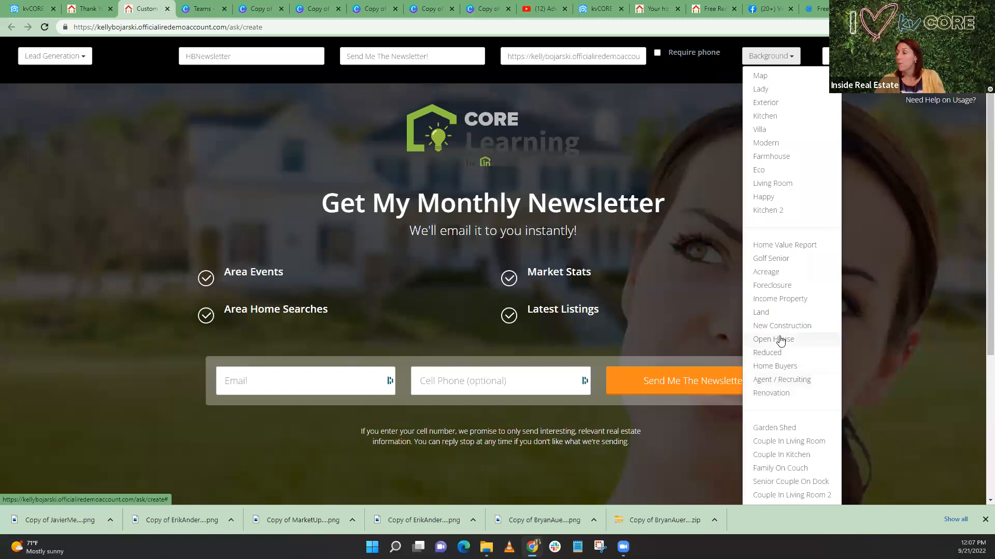
pyautogui.scroll(-2, 781, 342)
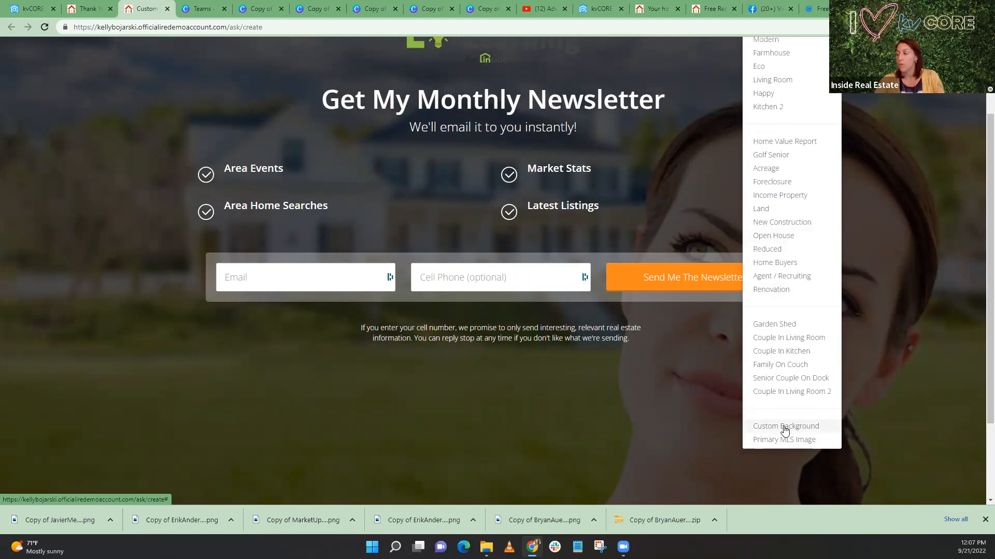
pyautogui.scroll(2, 783, 427)
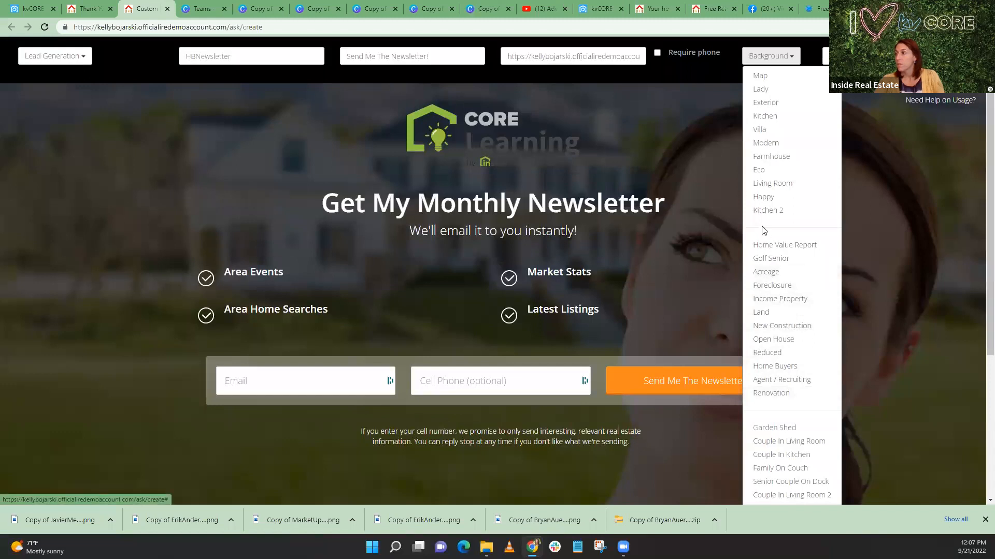
pyautogui.click(769, 196)
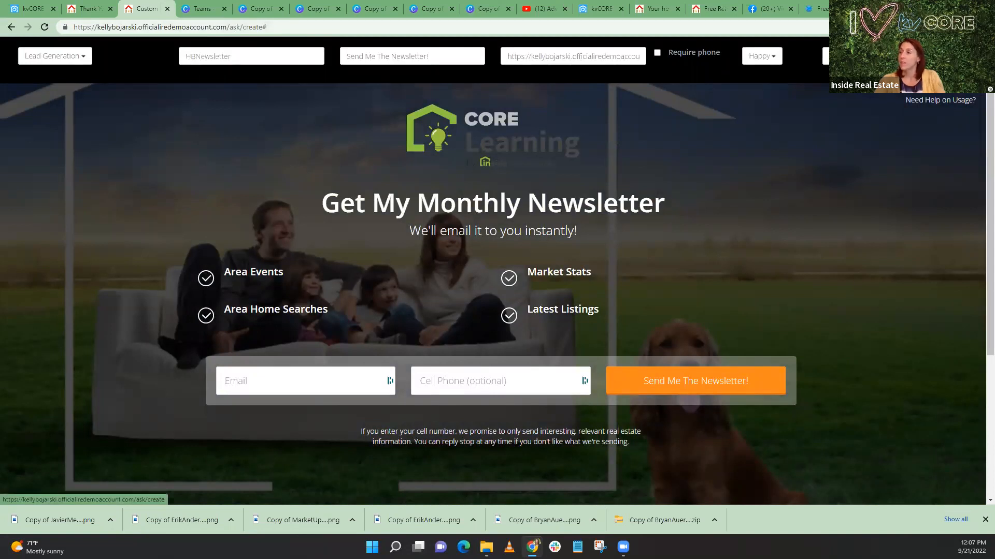
# Generate the finished landing page, accepting that it cannot be edited any more, and copy its web address
pyautogui.click(850, 56)
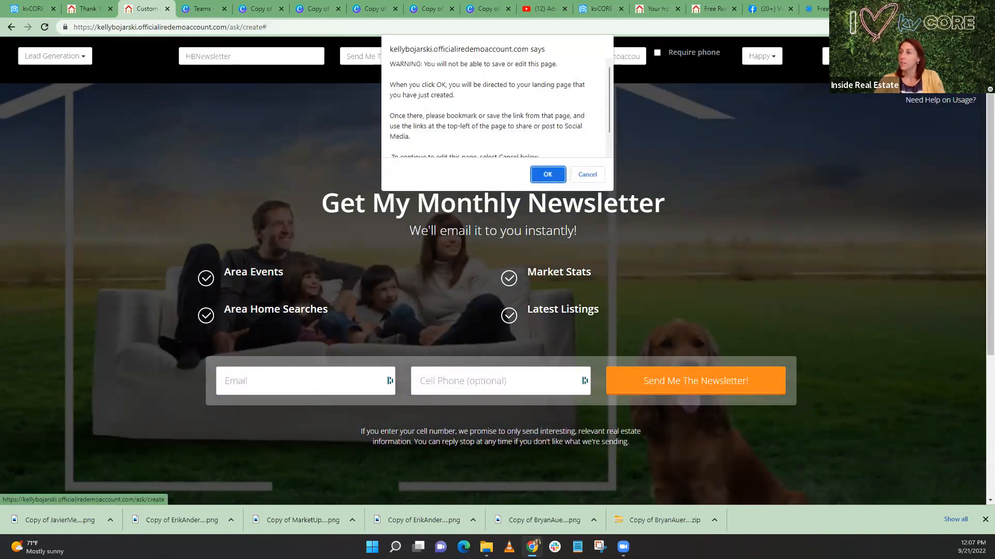
pyautogui.click(548, 175)
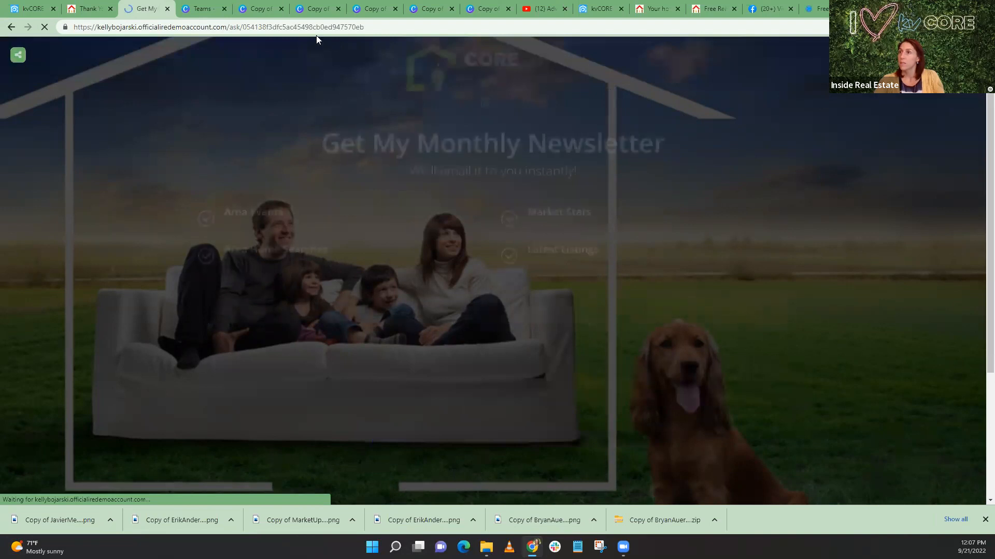
pyautogui.click(386, 25)
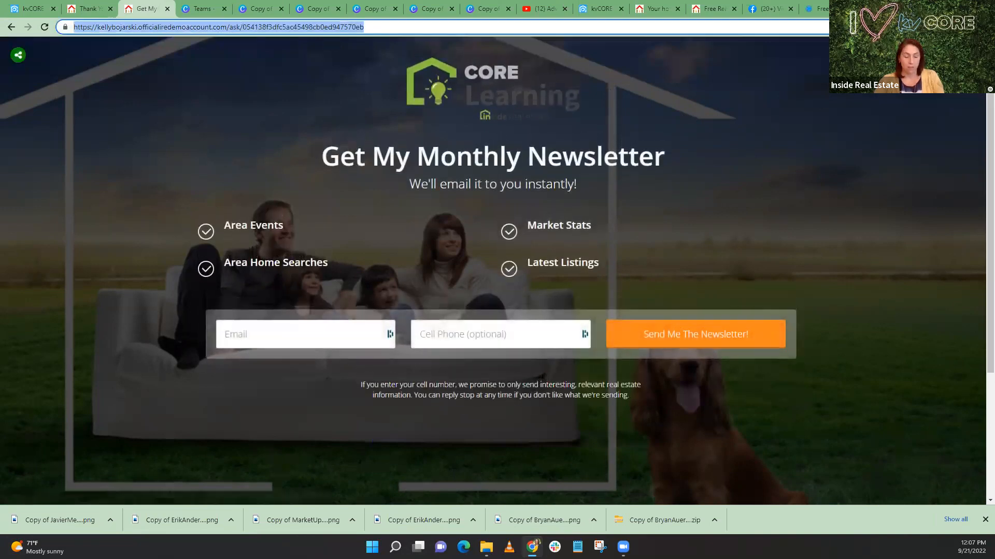
pyautogui.click(27, 12)
pyautogui.moveTo(60, 270)
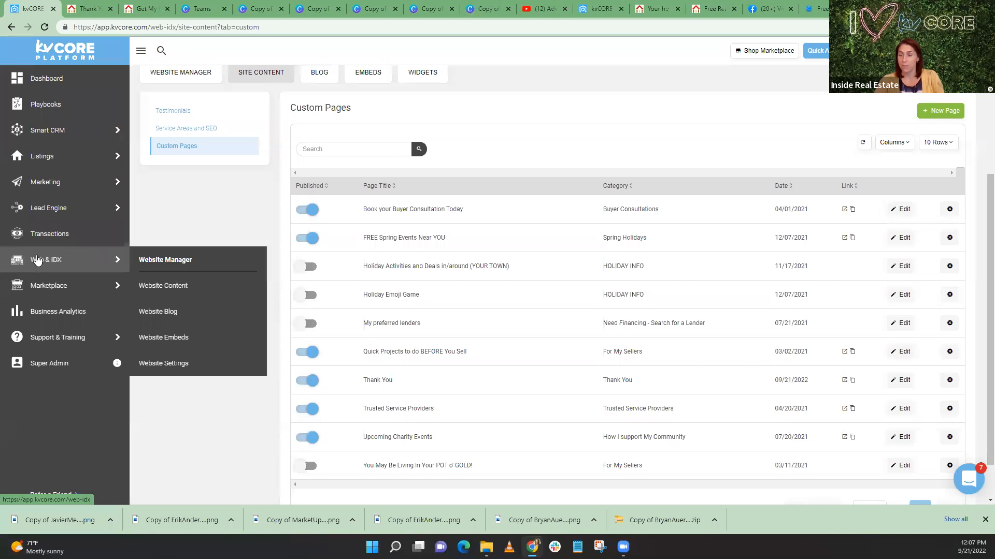
pyautogui.moveTo(67, 209)
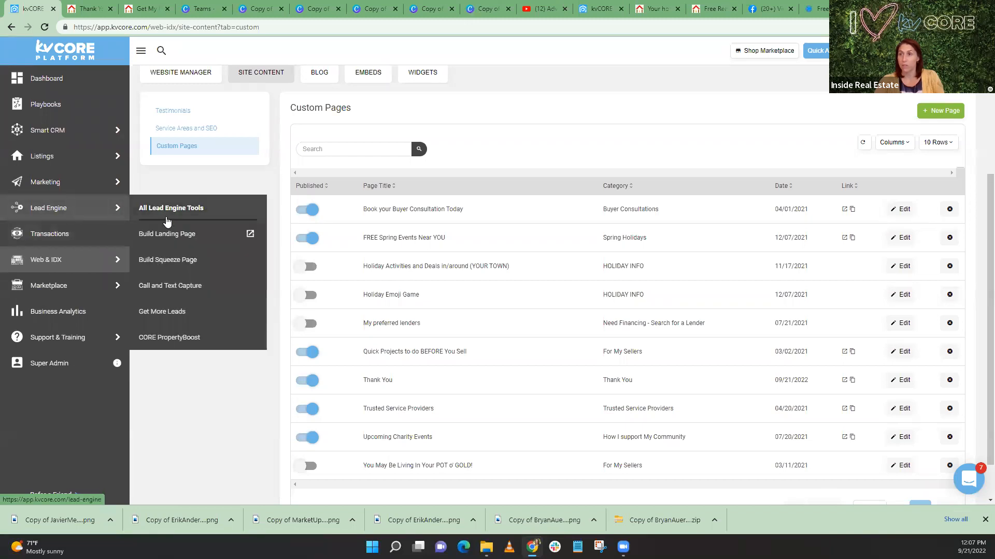
pyautogui.click(167, 234)
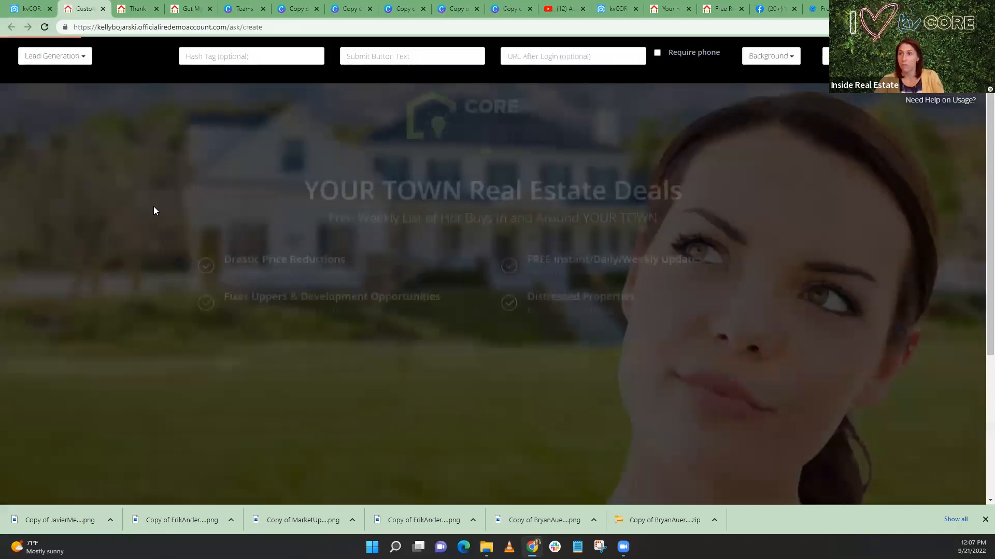
pyautogui.click(30, 9)
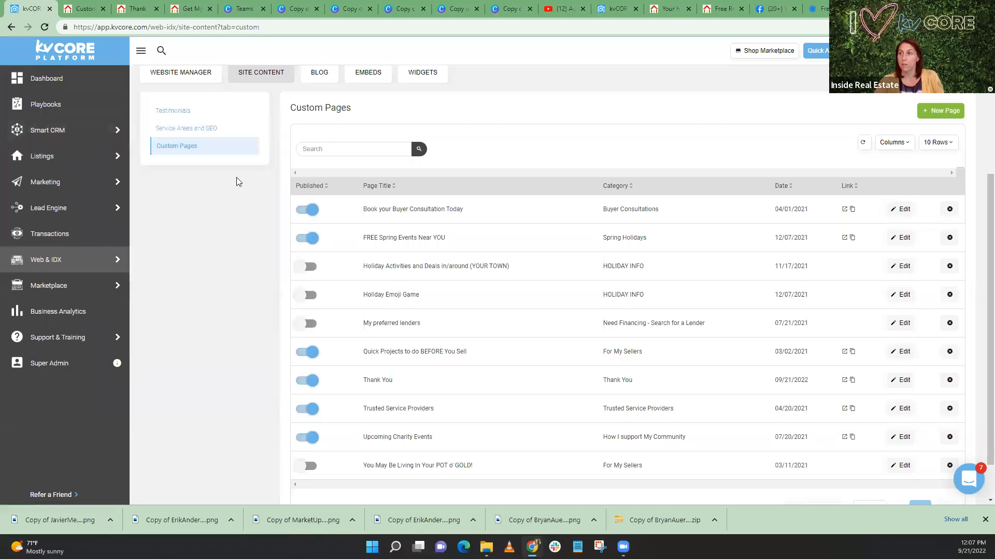
# Open the past landing pages in the Lead Engine for the agent's website domain and look through the list
pyautogui.moveTo(103, 274)
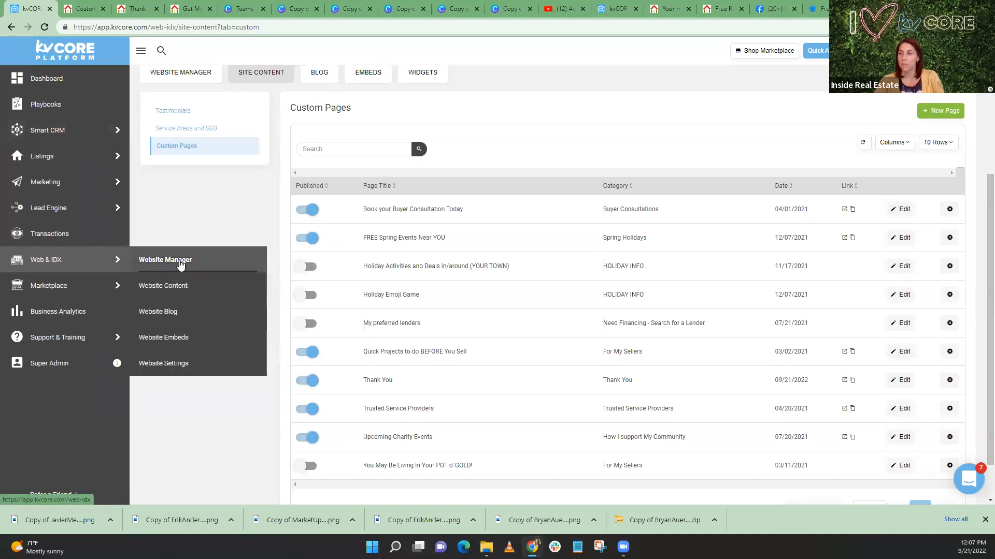
pyautogui.moveTo(73, 209)
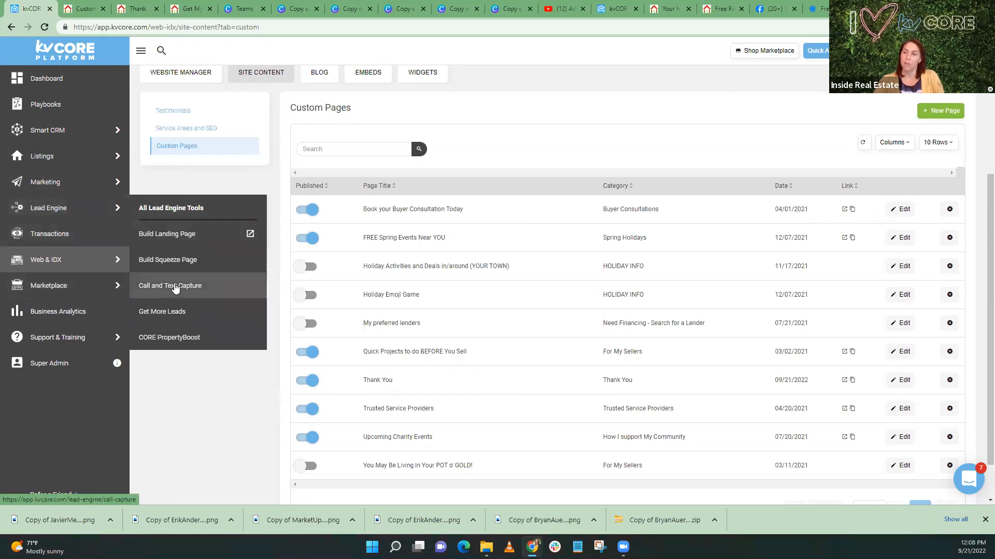
pyautogui.click(181, 212)
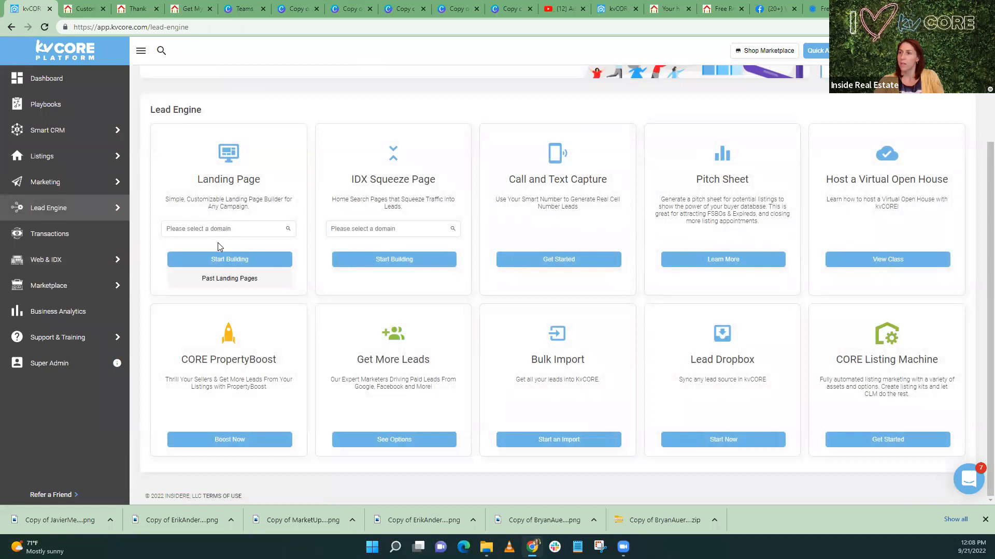
pyautogui.click(230, 285)
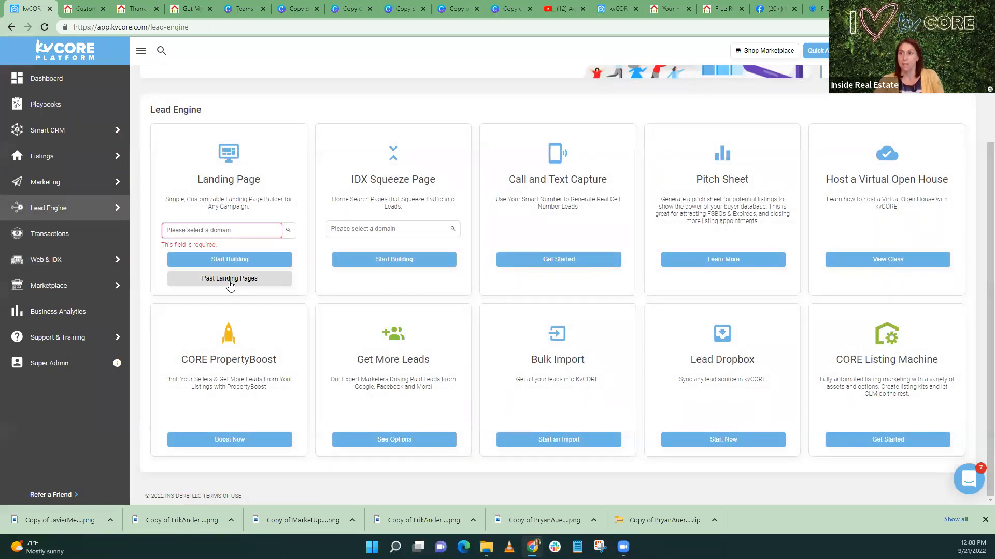
pyautogui.click(212, 228)
pyautogui.click(218, 246)
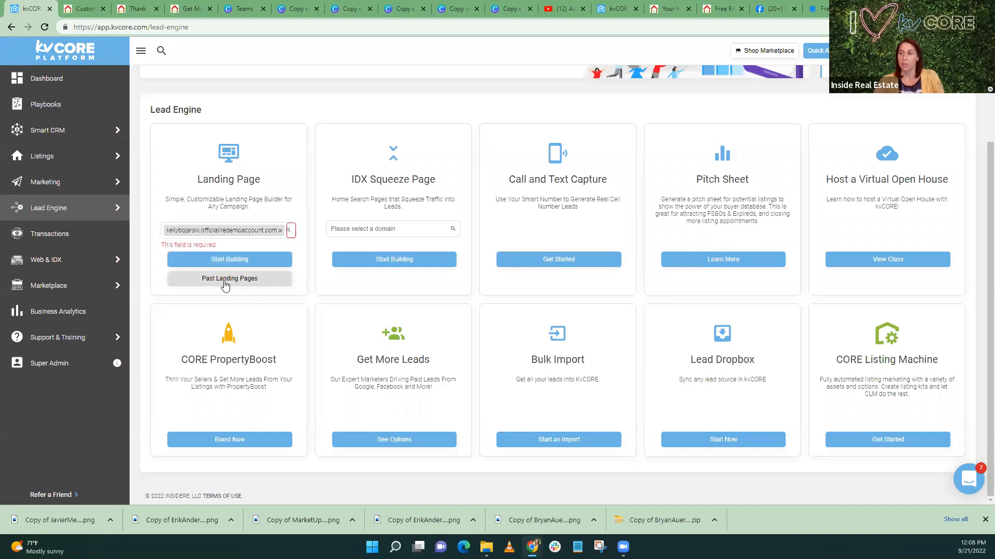
pyautogui.click(225, 282)
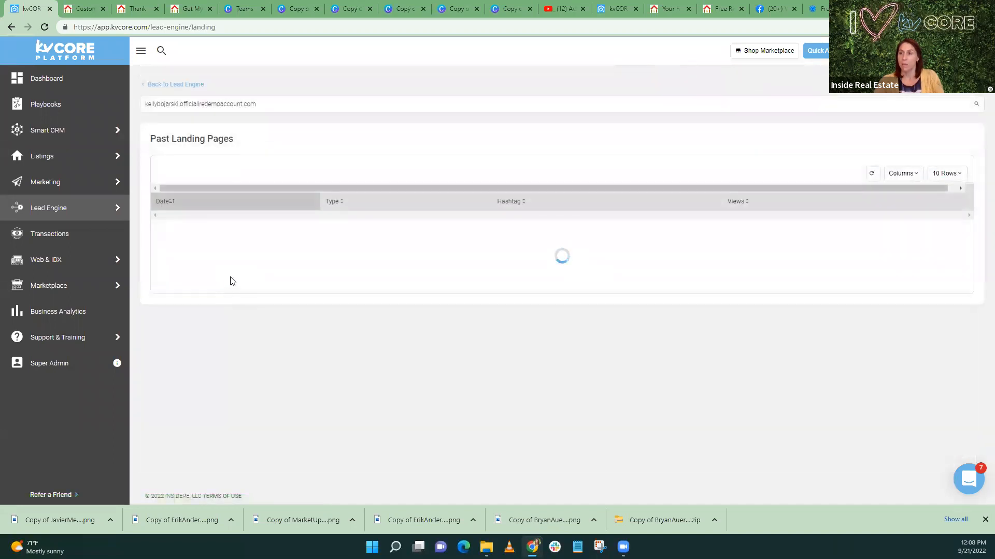
pyautogui.scroll(-2, 330, 289)
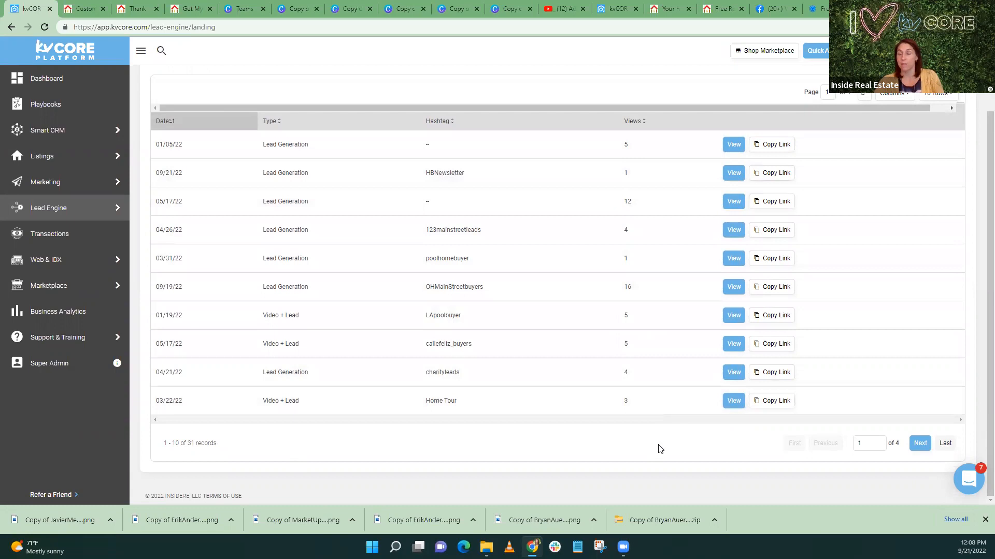
pyautogui.scroll(2, 342, 298)
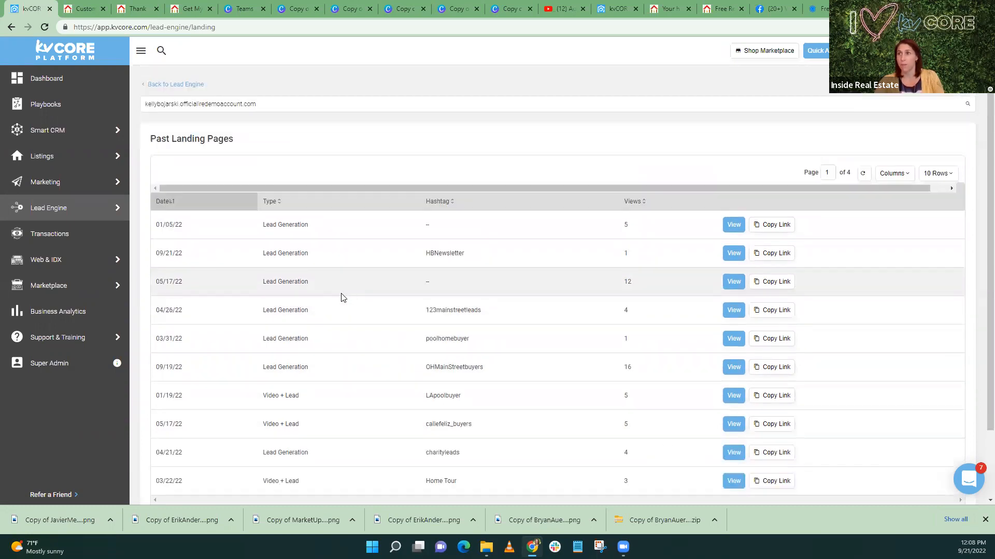
pyautogui.scroll(-2, 363, 293)
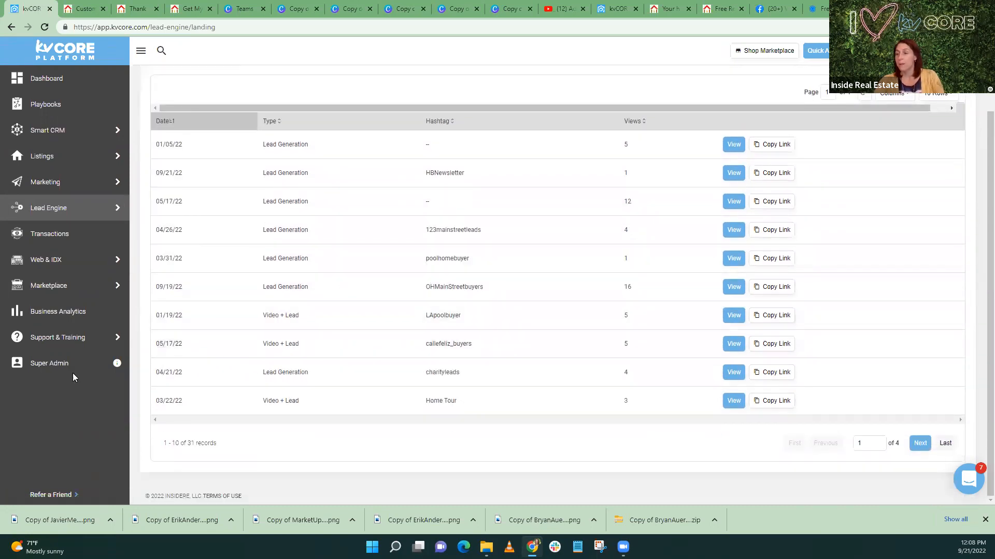
pyautogui.scroll(2, 467, 181)
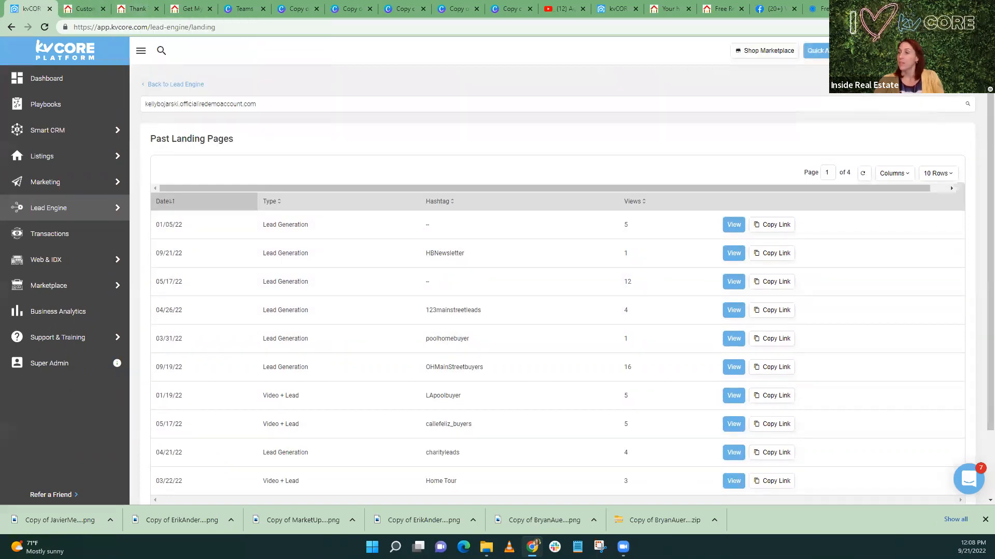
# Switch to Facebook in a new browser tab and start a new post from the home feed
pyautogui.hotkey('ctrl', 't')
pyautogui.write('face')
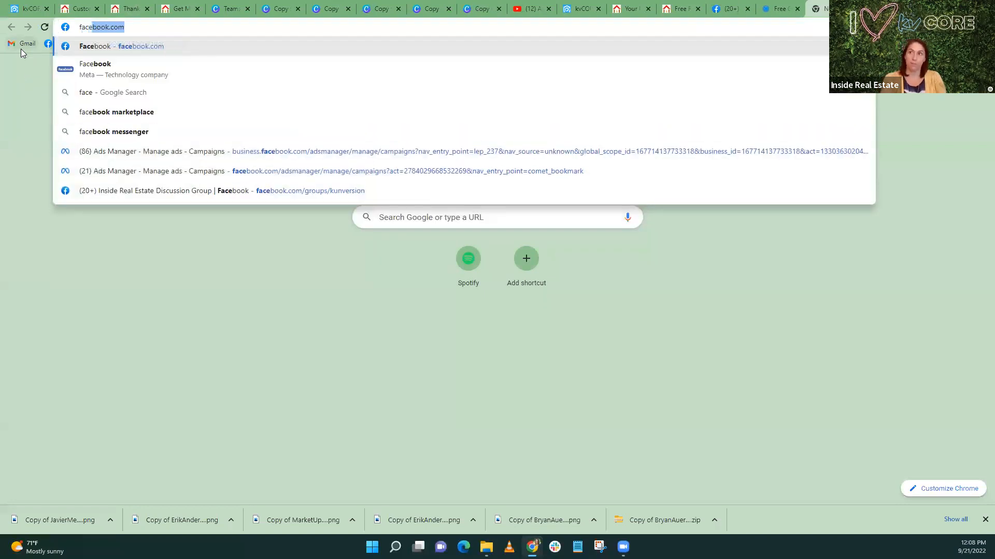
pyautogui.press('Return')
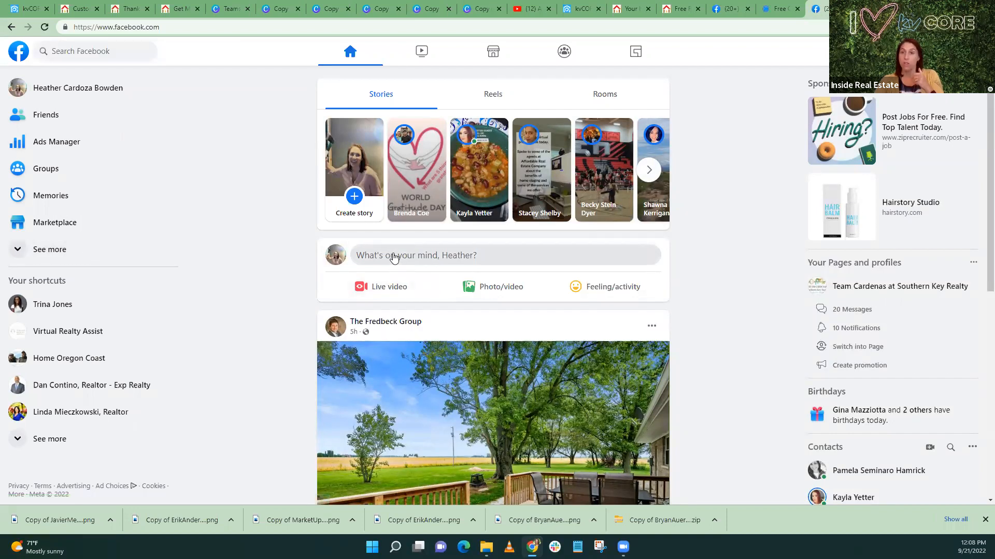
pyautogui.click(394, 256)
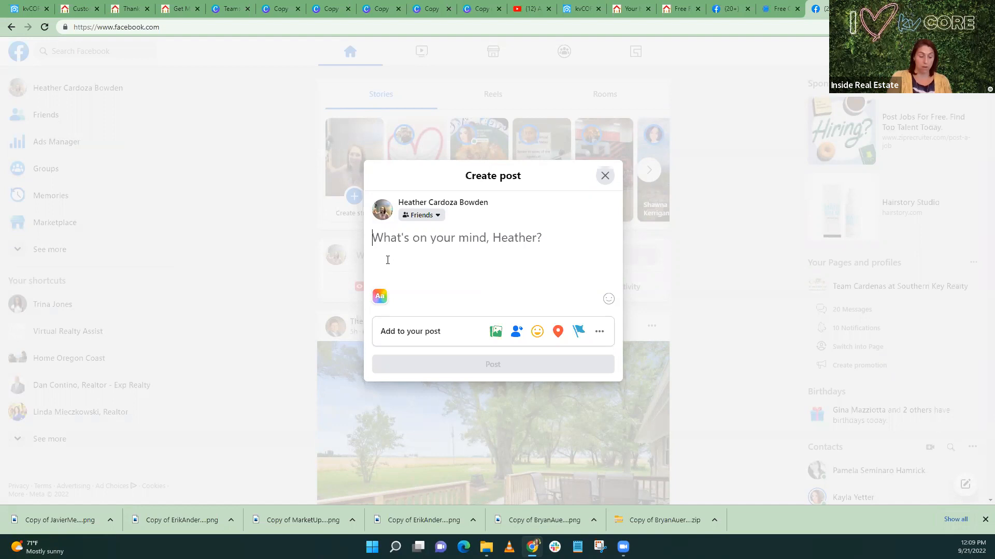
# Write the post text "Hey, my latest newsletter is ready! Find out all the great wineries to visit this fall! Get market stats and More!"
pyautogui.write('H')
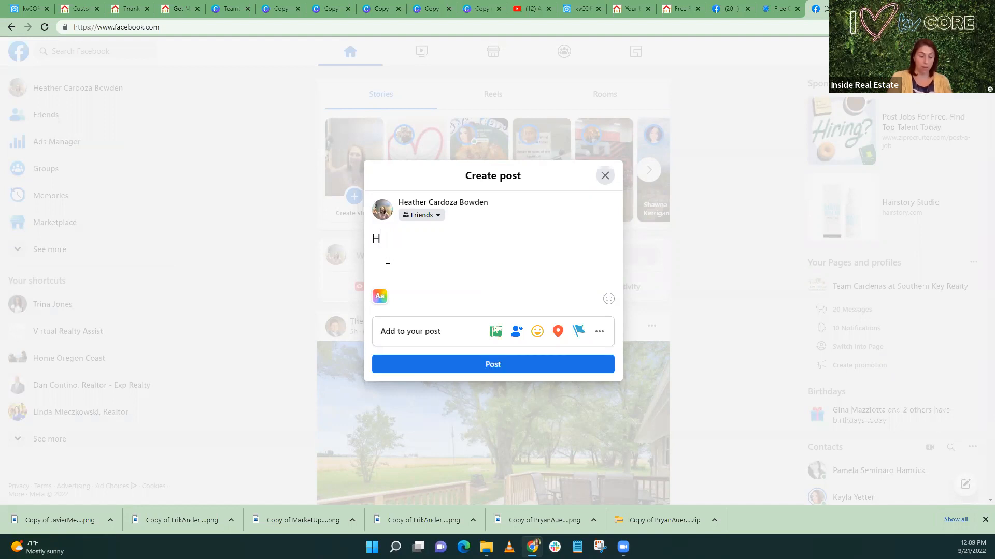
pyautogui.write('ey, my latest ')
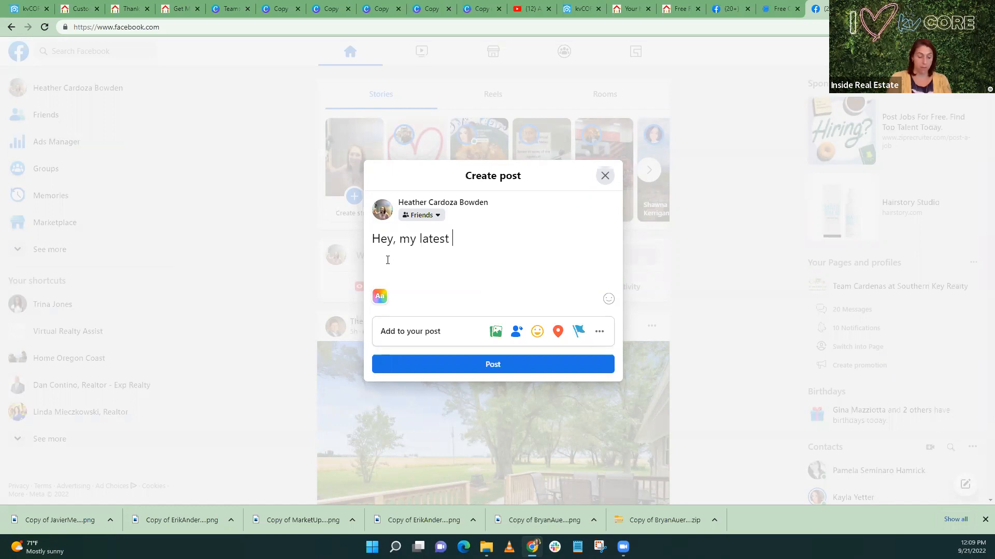
pyautogui.write('newsletter i')
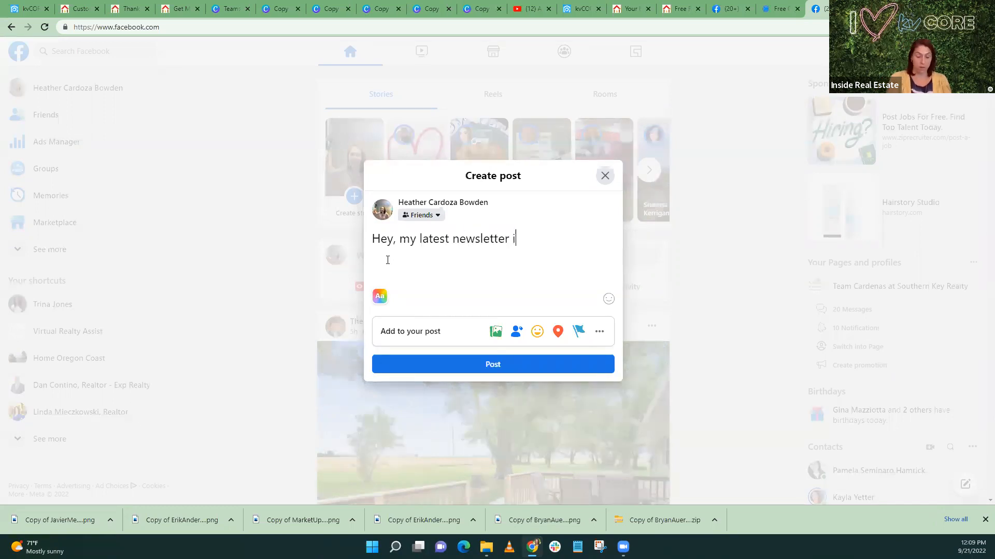
pyautogui.write('s ready! Fi')
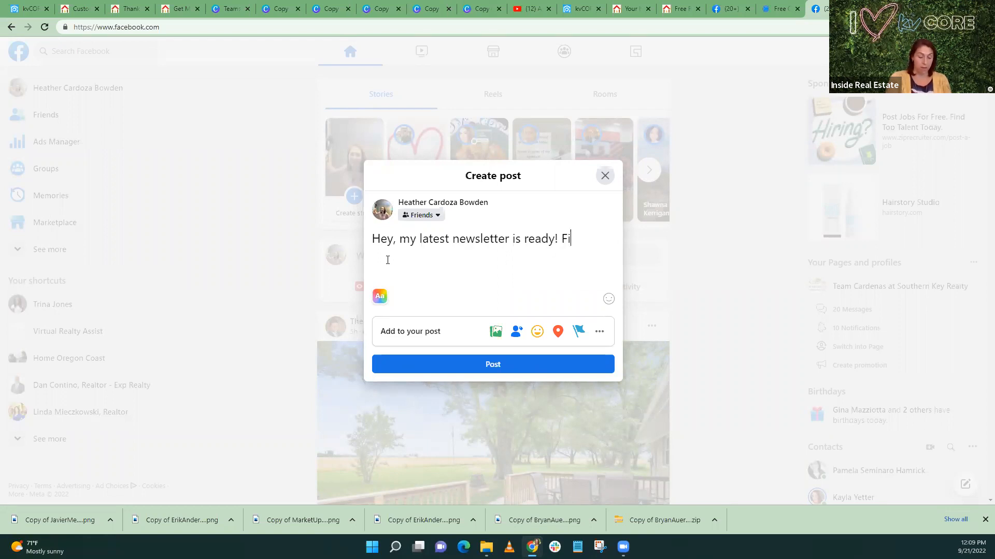
pyautogui.write('nd out all th')
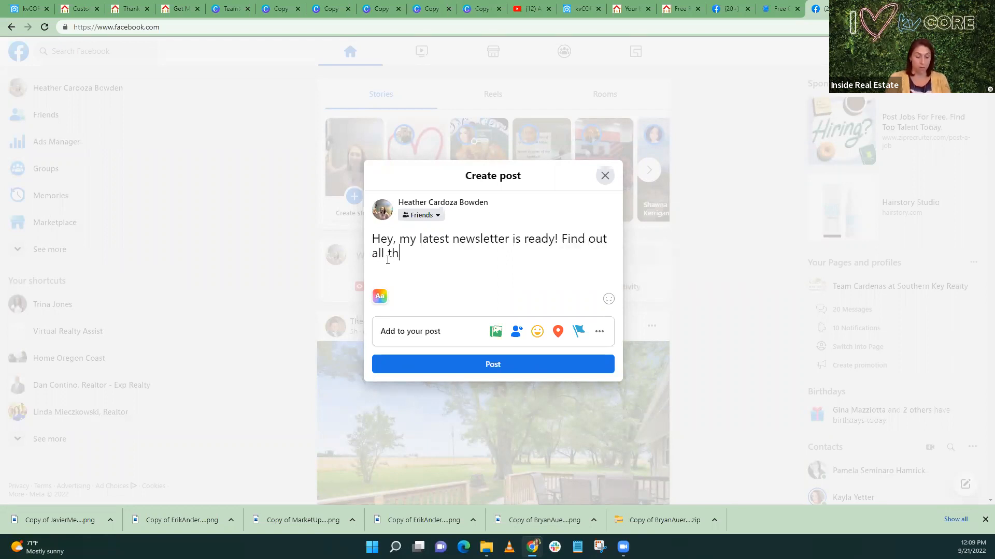
pyautogui.write('e great wineries to visit this')
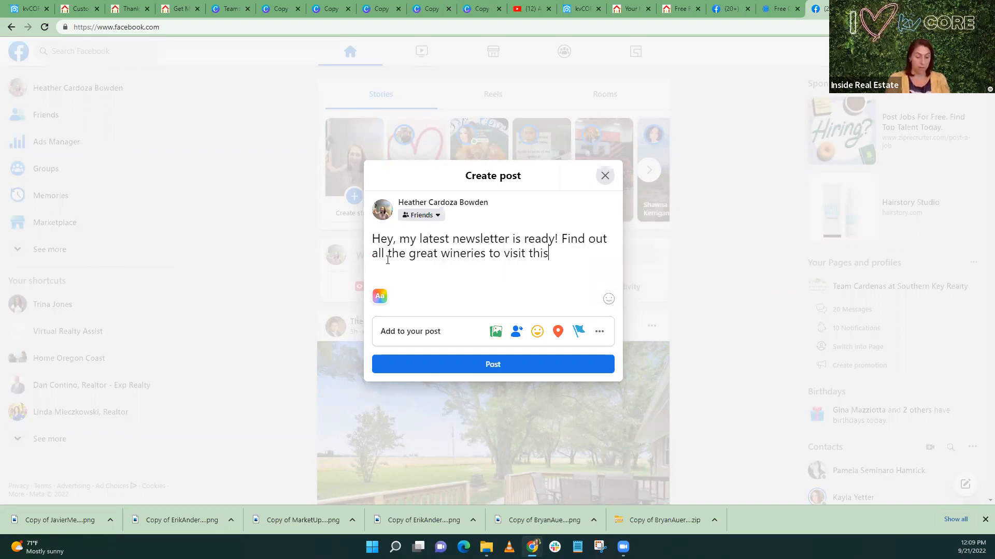
pyautogui.write(' fall!')
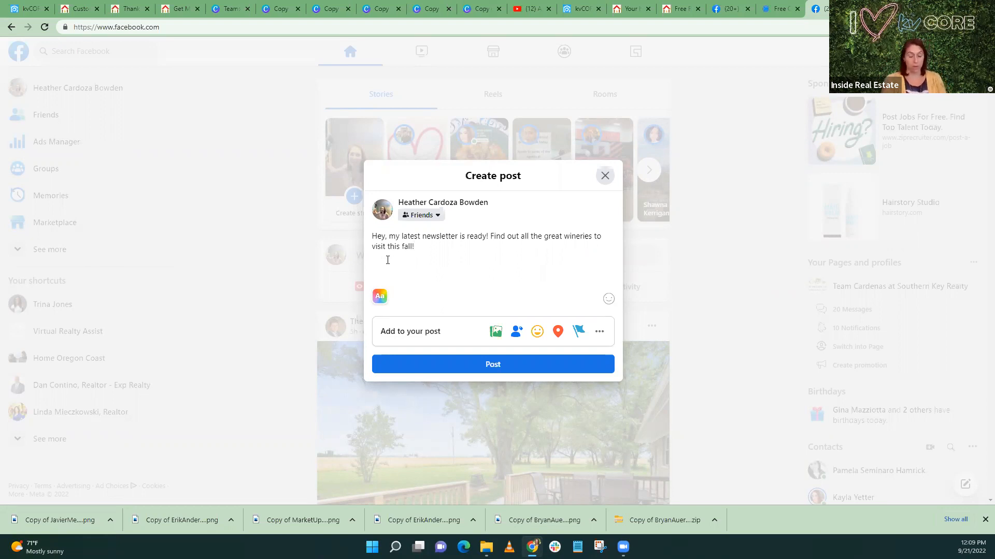
pyautogui.write('Get market stats and More!')
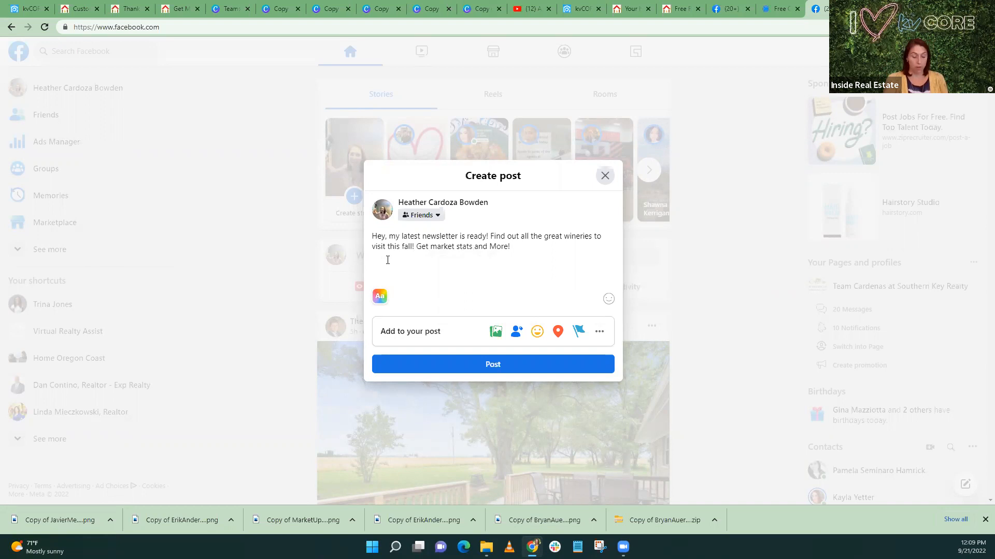
# Paste the newsletter landing page address into the post to generate its link preview, and delete the address text
pyautogui.write('https://kellybojarski.officialiredemoaccount.com/ask/054138f3dfc5ac45498cb0ed947570eb')
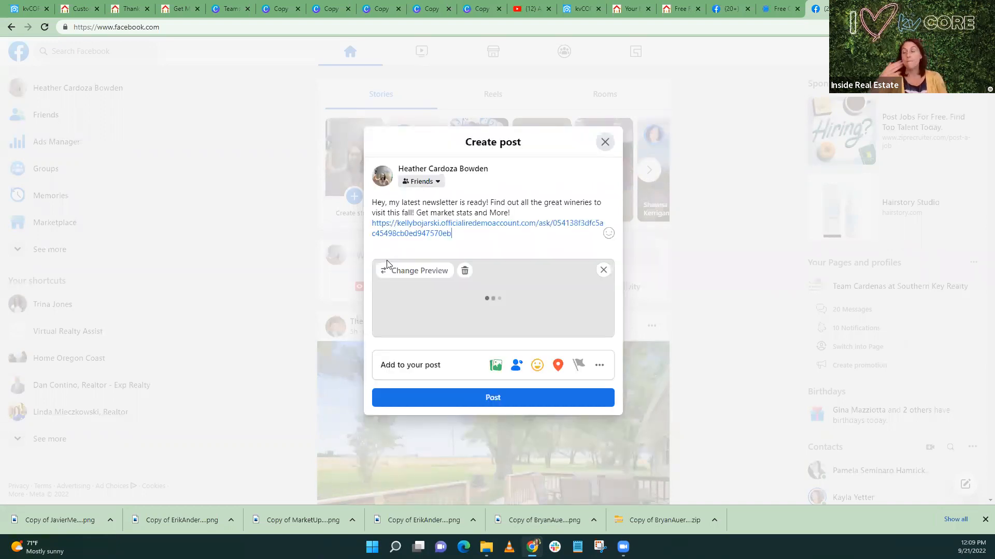
pyautogui.tripleClick(430, 185)
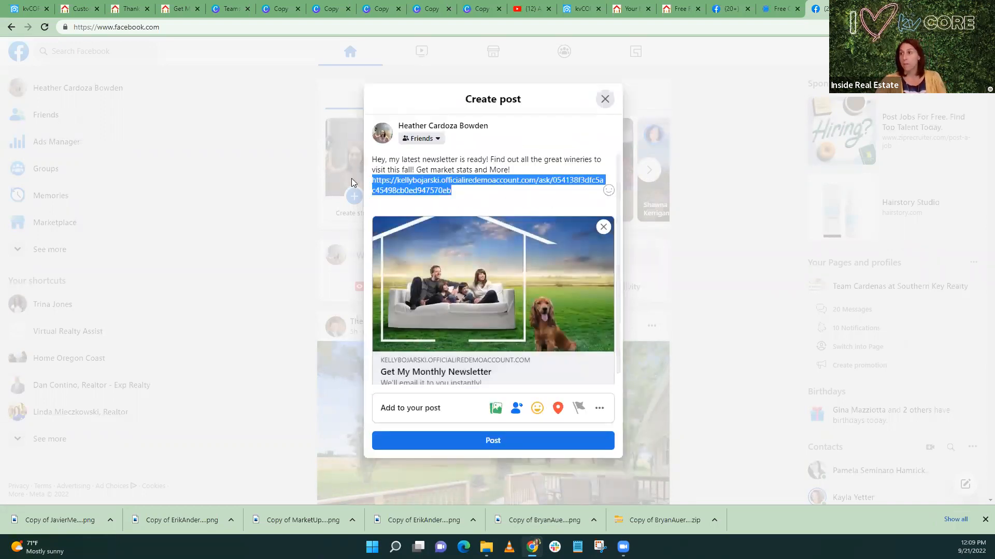
pyautogui.press('BackSpace')
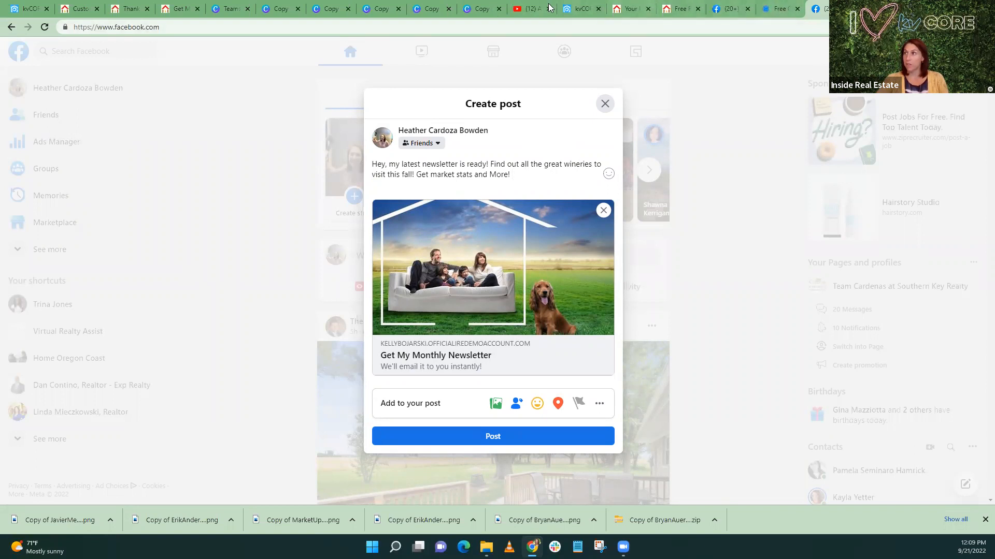
# Find the example real estate agent's Linktree page in a new browser tab and highlight its web address
pyautogui.hotkey('ctrl', 't')
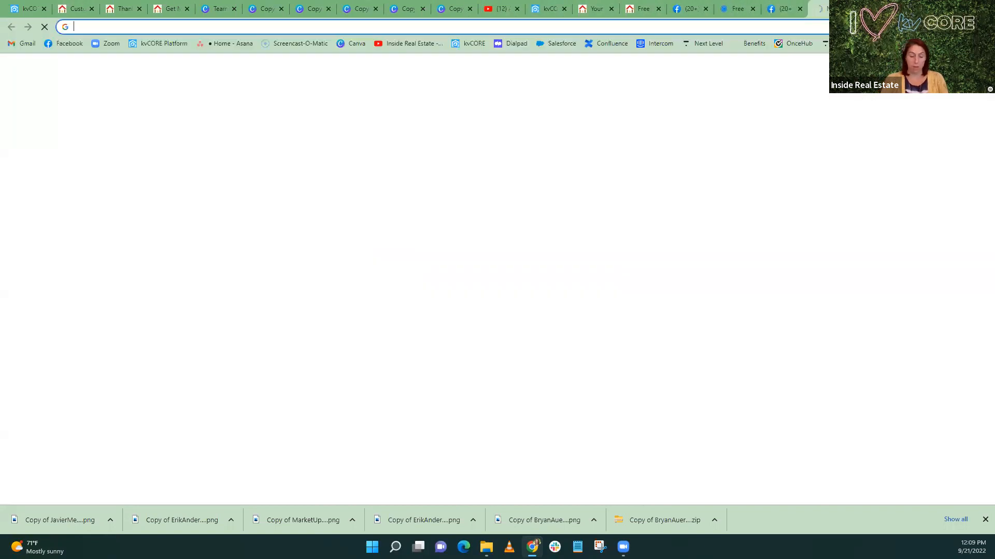
pyautogui.write('linktree')
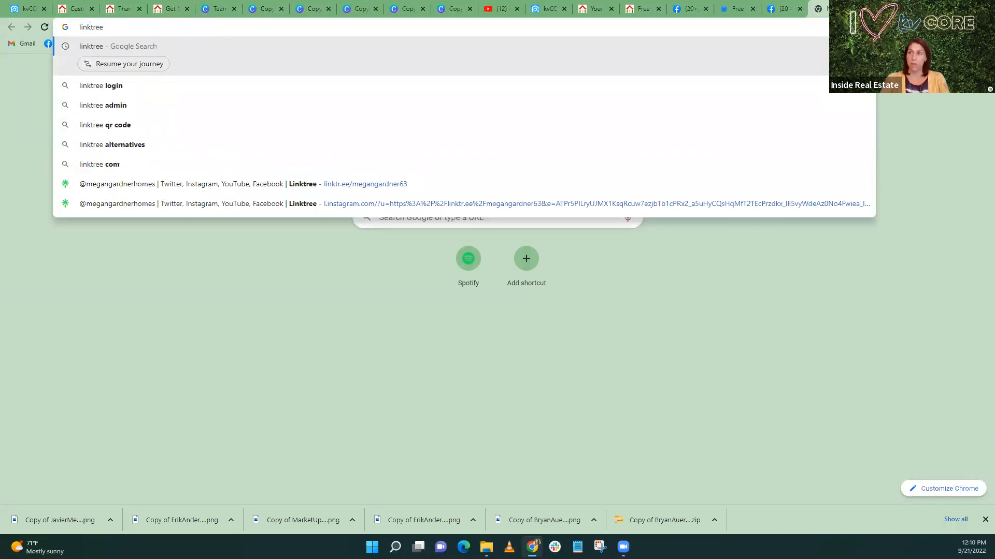
pyautogui.click(149, 187)
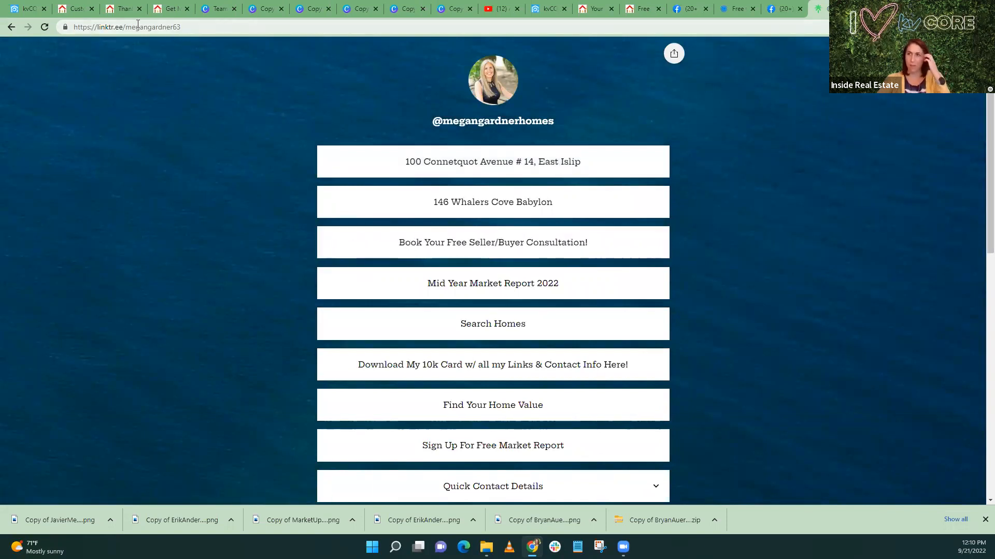
pyautogui.click(188, 30)
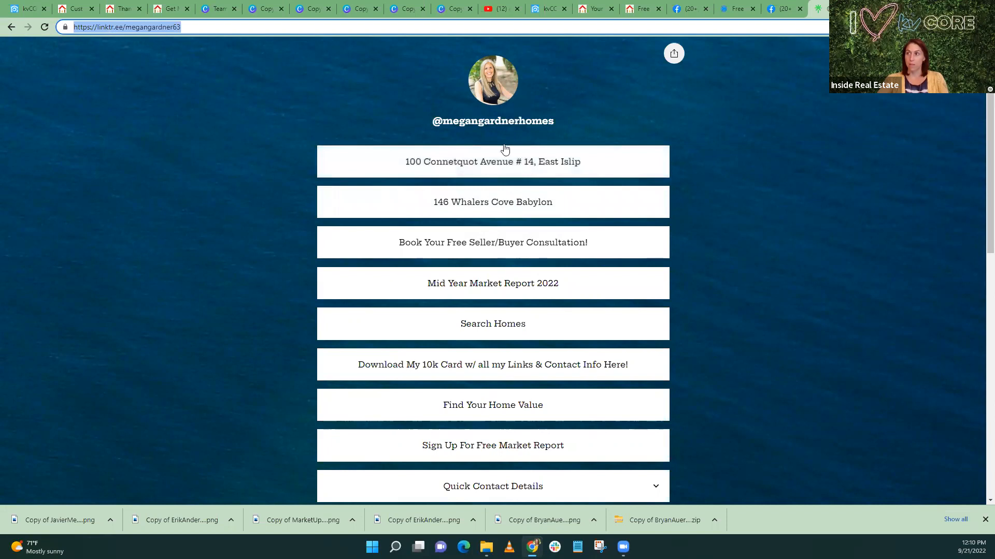
# View the Get My Monthly Newsletter page linked from the agent's Linktree, and return to the past landing pages in kvCORE
pyautogui.scroll(-2, 500, 166)
pyautogui.scroll(-2, 503, 207)
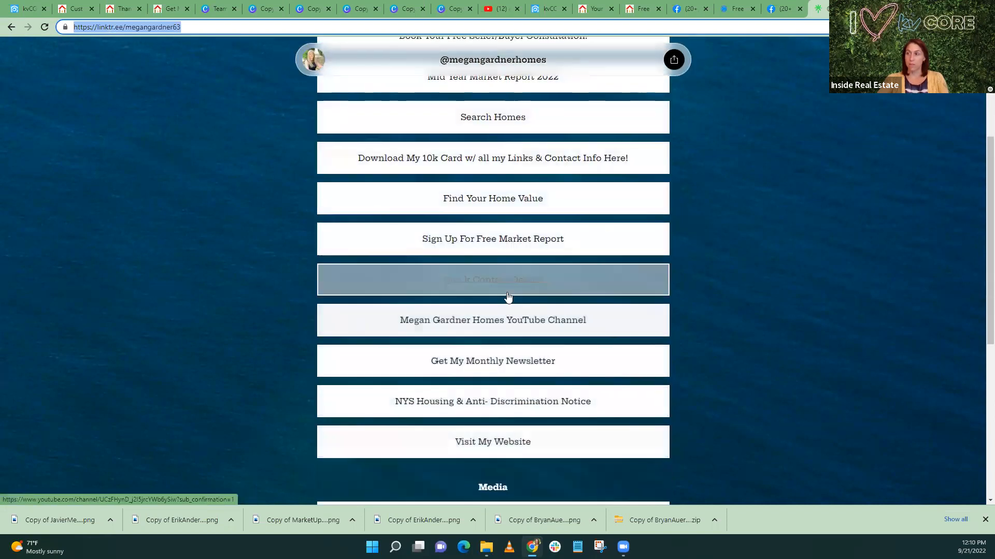
pyautogui.scroll(4, 509, 296)
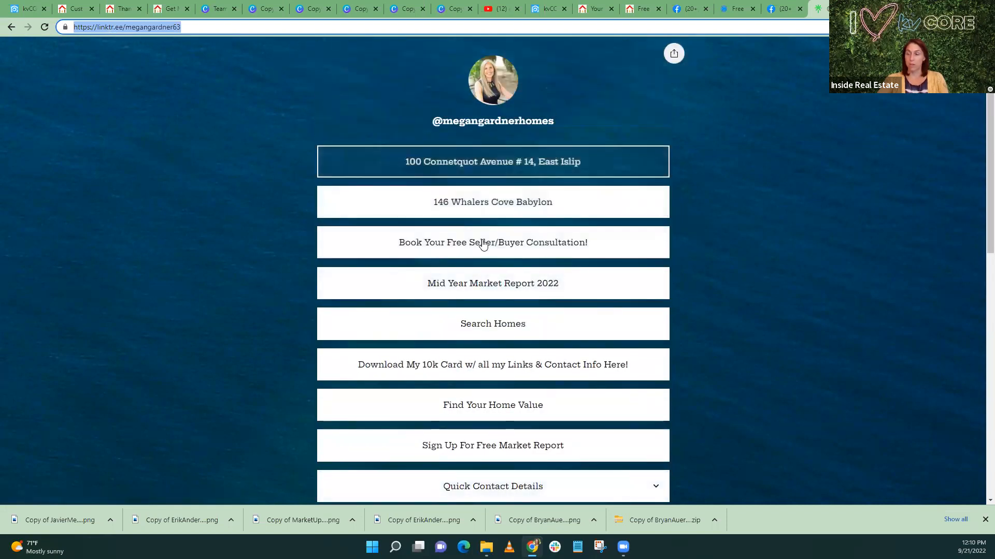
pyautogui.scroll(-3, 486, 323)
pyautogui.click(466, 420)
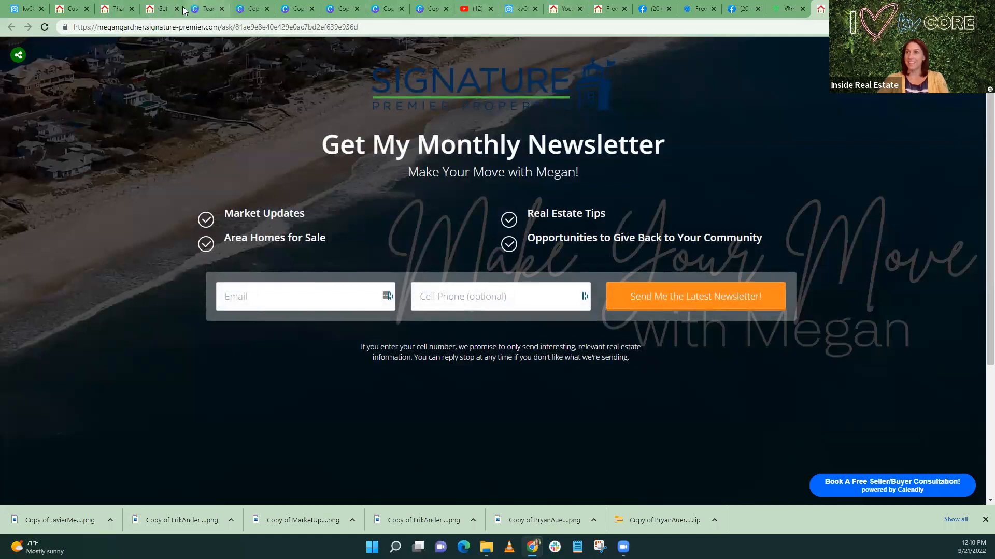
pyautogui.click(25, 9)
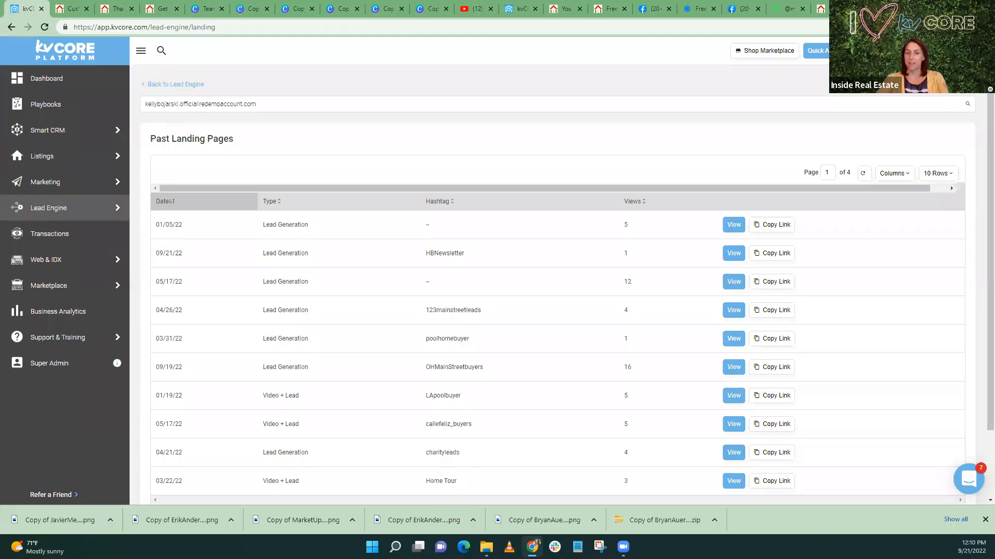